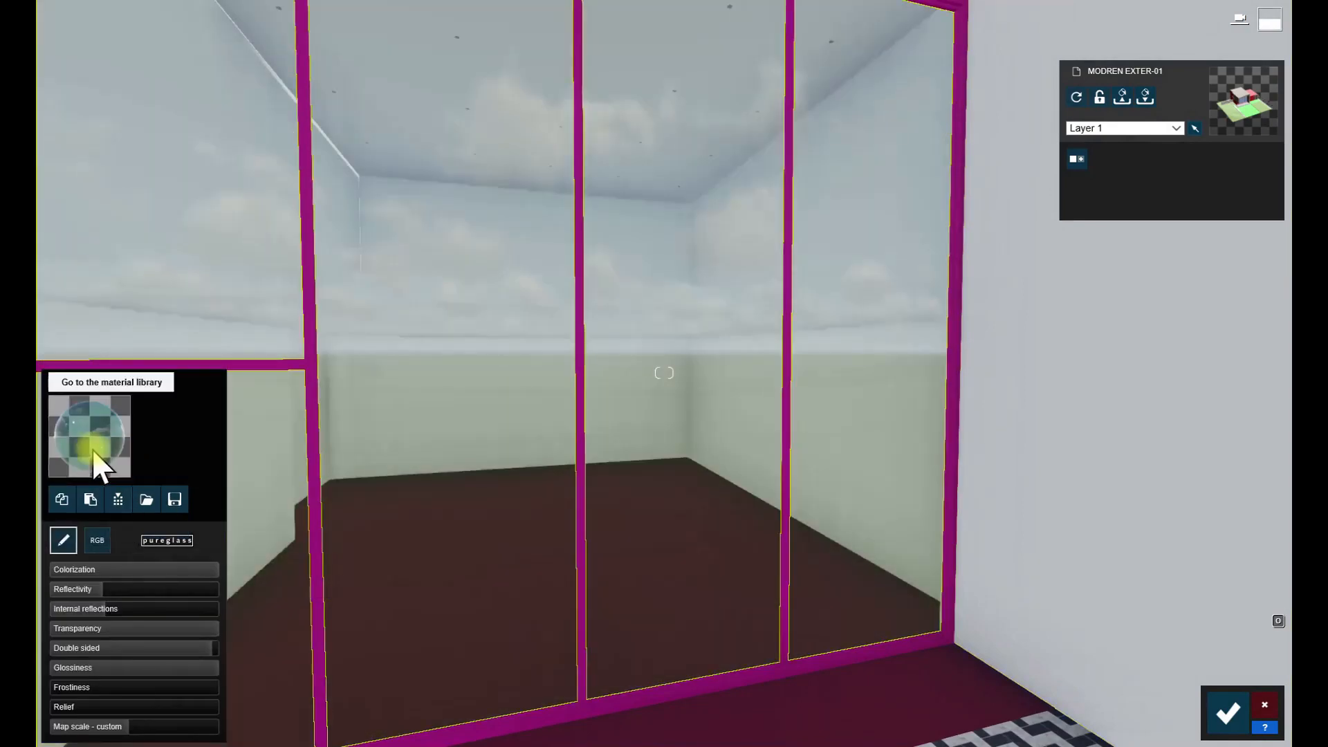
- Try the Custom_Aluminium material on the front window's glass panes
click(212, 308)
click(200, 536)
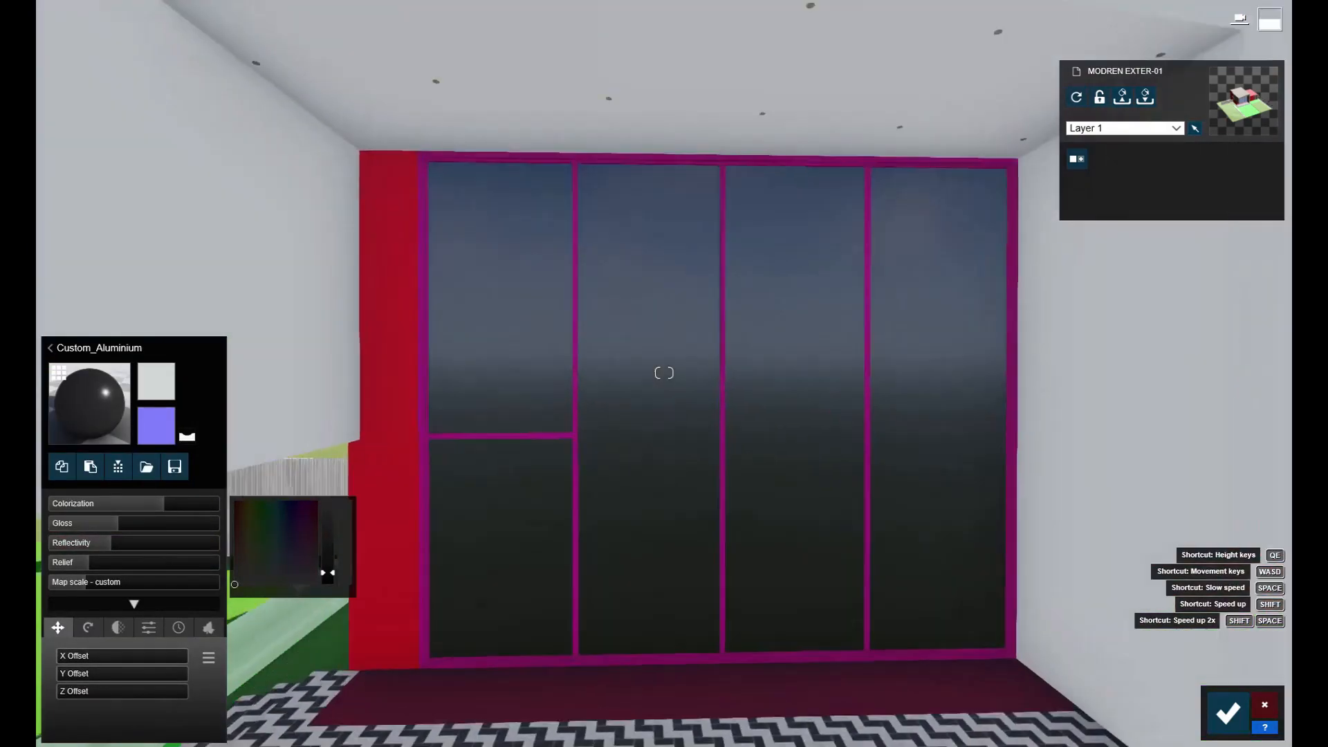
key(w)
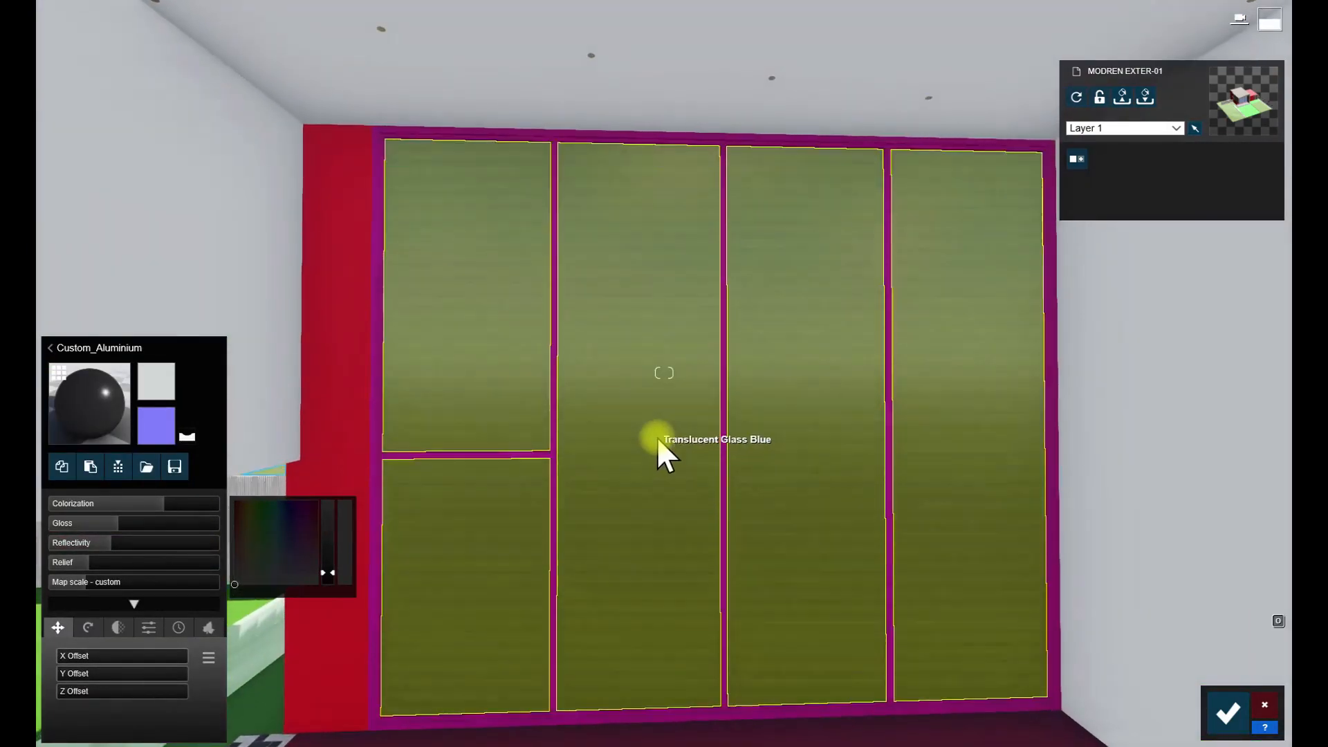
- Apply the outdoor glass material Glass Panels Volume 004 to the front window panes
click(650, 440)
click(116, 309)
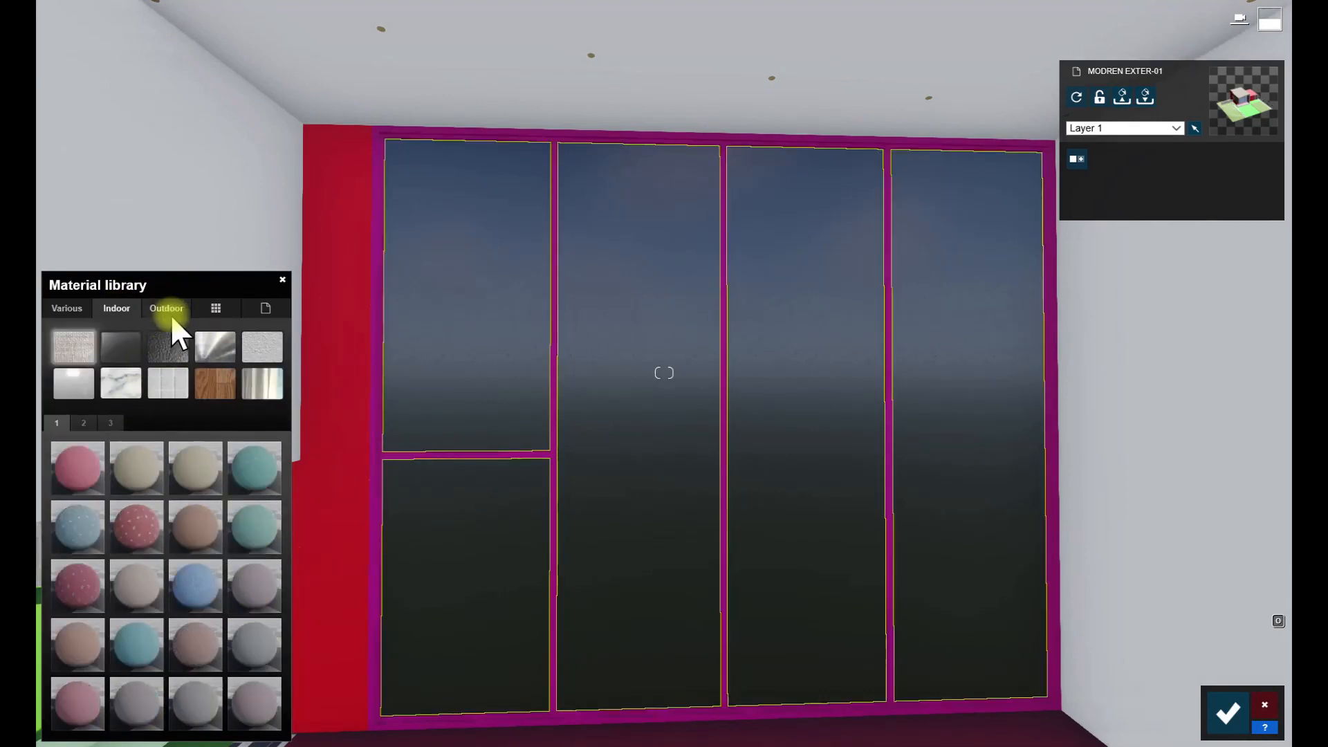
click(162, 309)
click(168, 382)
click(275, 534)
- Tint the window glass slightly and adjust its reflectivity and internal reflections
click(97, 540)
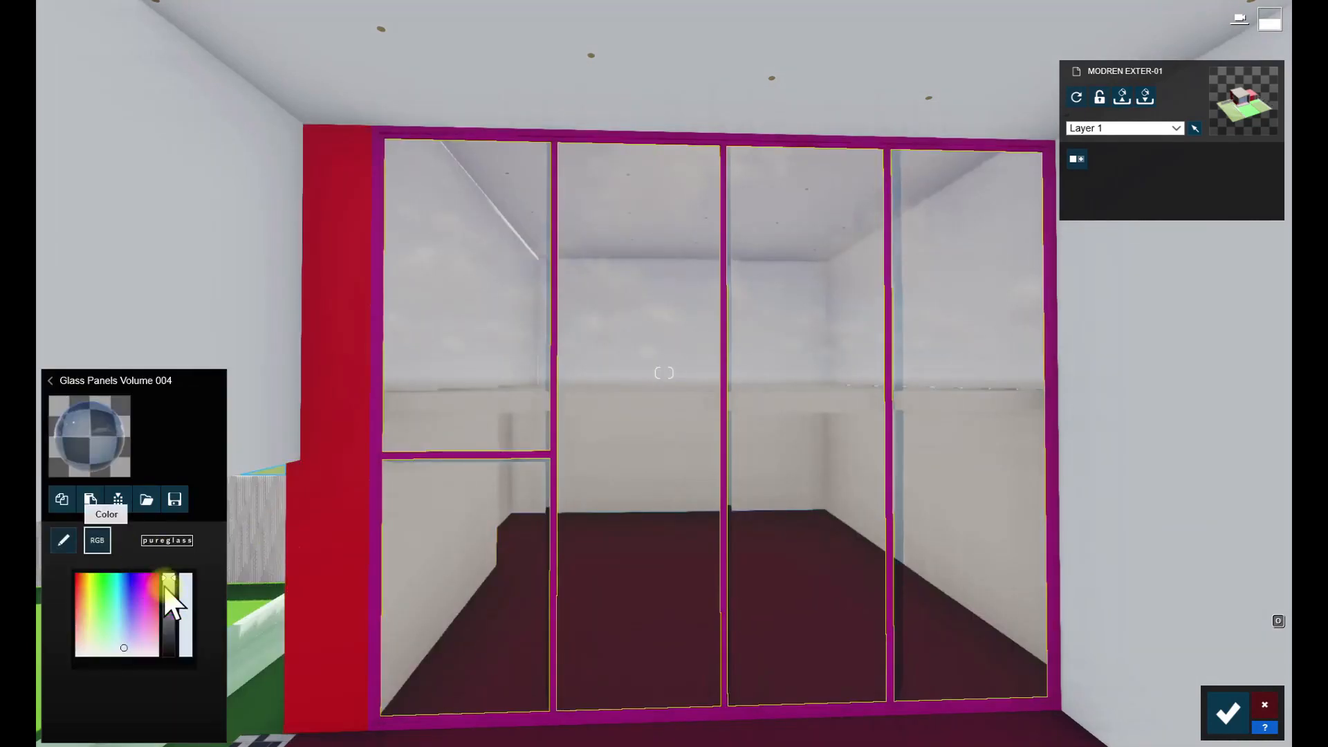
drag(125, 642, 122, 627)
click(63, 540)
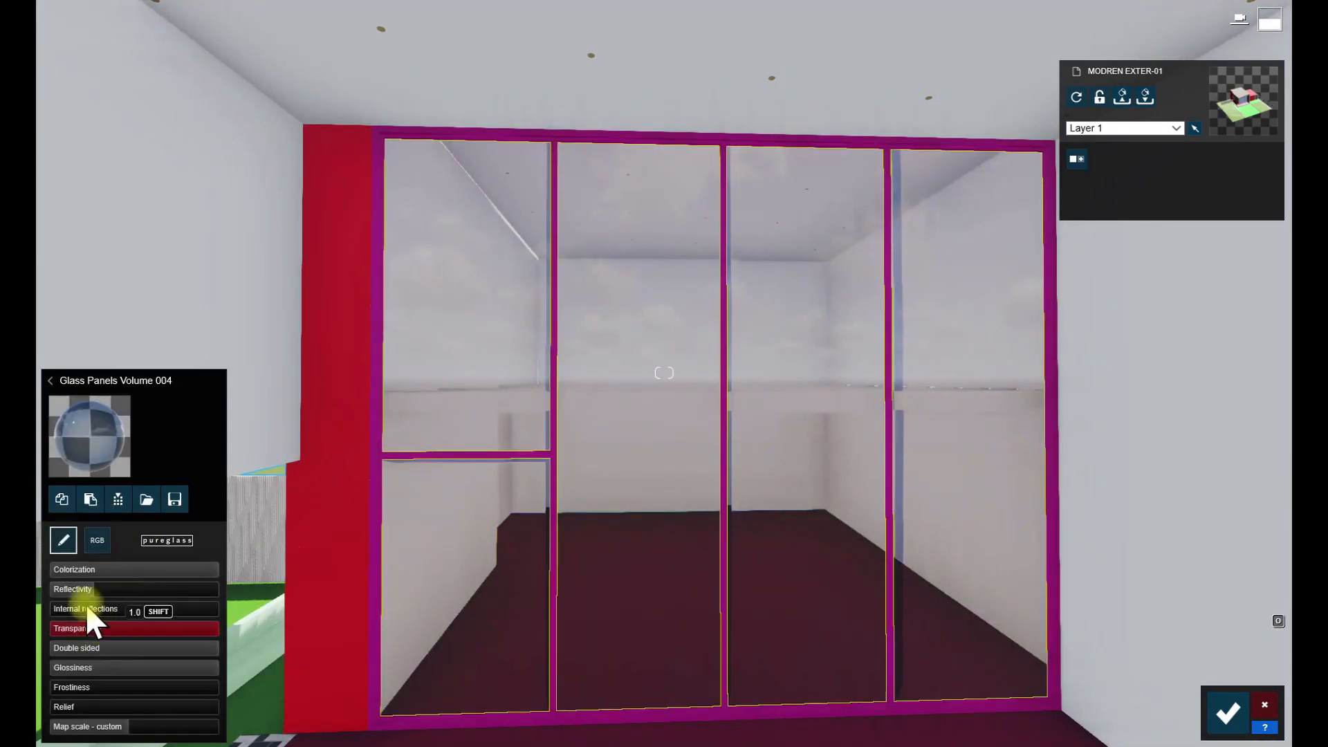
click(123, 592)
click(60, 608)
drag(60, 608, 170, 595)
key(s)
right_drag(170, 595, 138, 575)
key(w)
click(134, 588)
- Apply the Standard material to the magenta window frames, recolor them dark gray and adjust their gloss
click(474, 577)
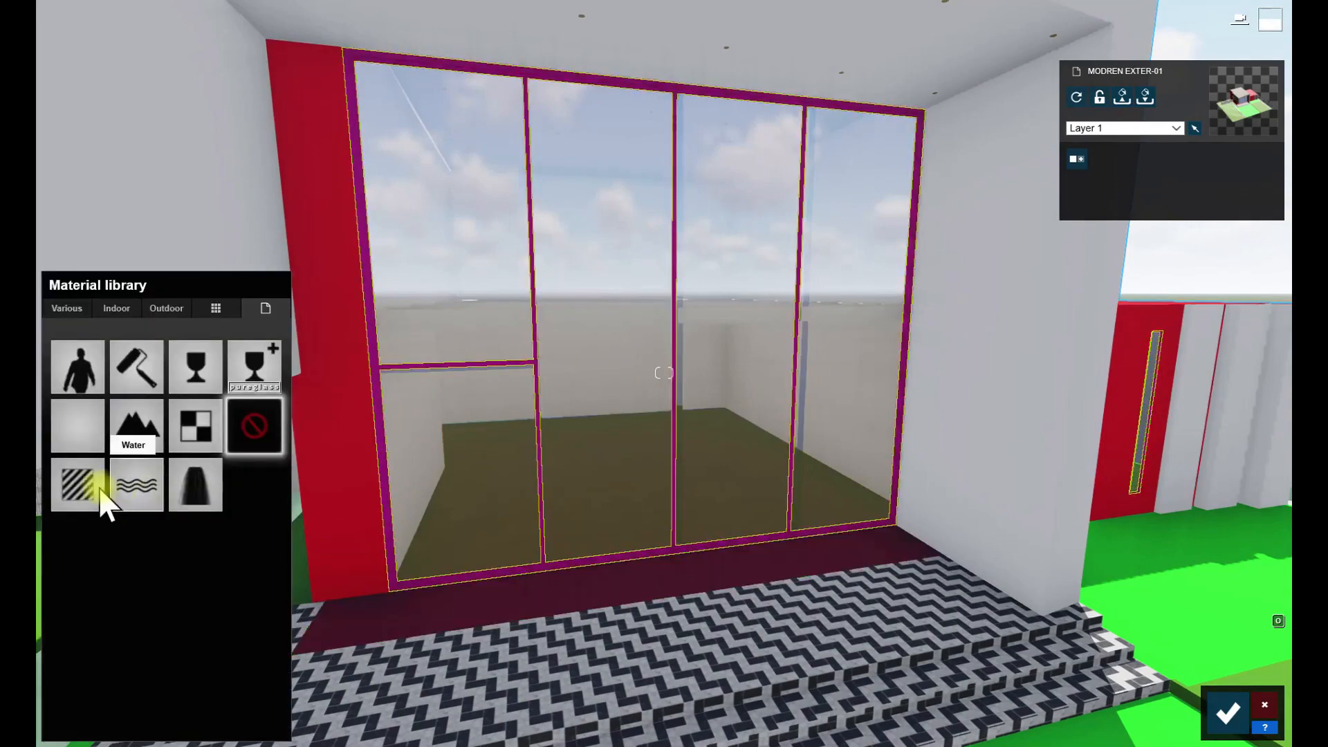
click(97, 491)
key(w)
mouse_move(326, 548)
right_down()
mouse_move(325, 602)
mouse_move(343, 529)
mouse_move(366, 533)
right_up()
click(112, 525)
click(329, 564)
- Apply the Standard material to the red side wall, darken its color to dark gray and lower its gloss
key(s)
key(w)
key(s)
right_drag(664, 374, 676, 428)
key(w)
click(675, 428)
click(60, 510)
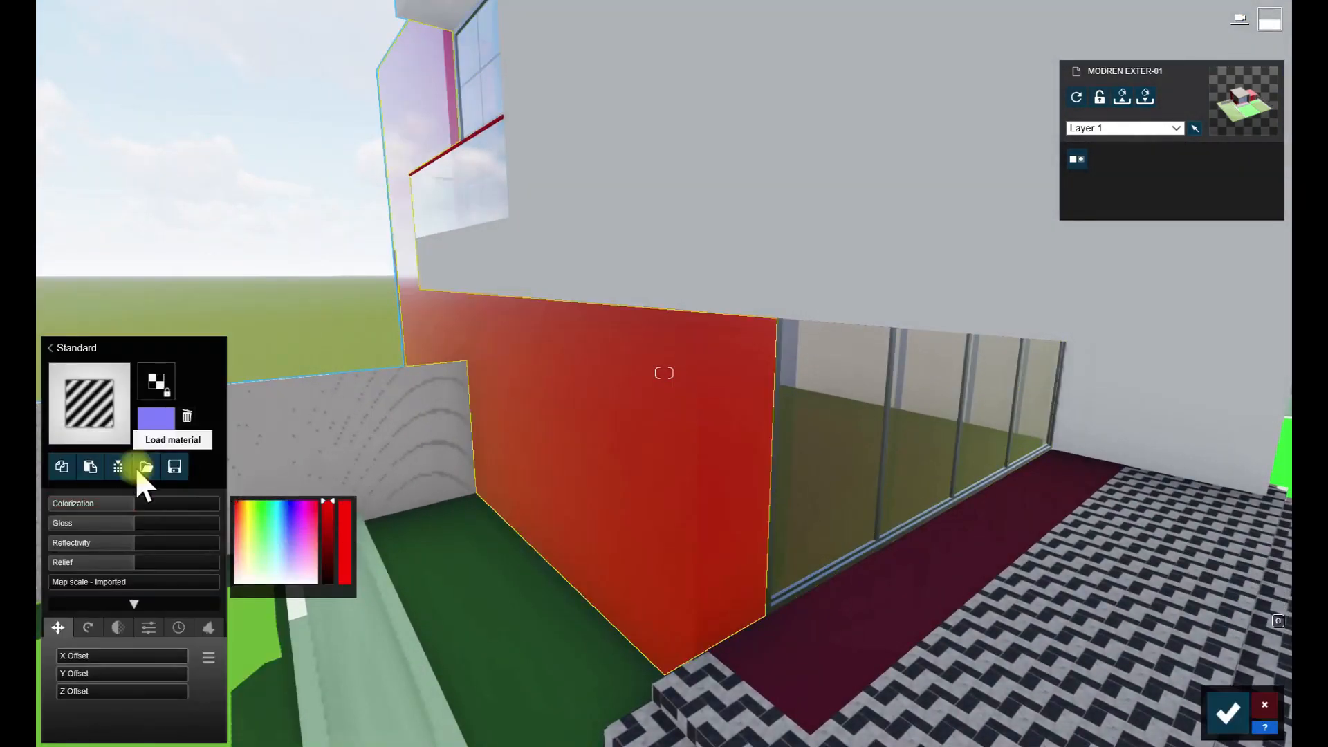
click(329, 550)
drag(95, 521, 78, 543)
- Apply the Standard material to the ceiling downlights' trim rings and colorize them gray at 0.6
key(s)
right_drag(78, 543, 416, 498)
key(w)
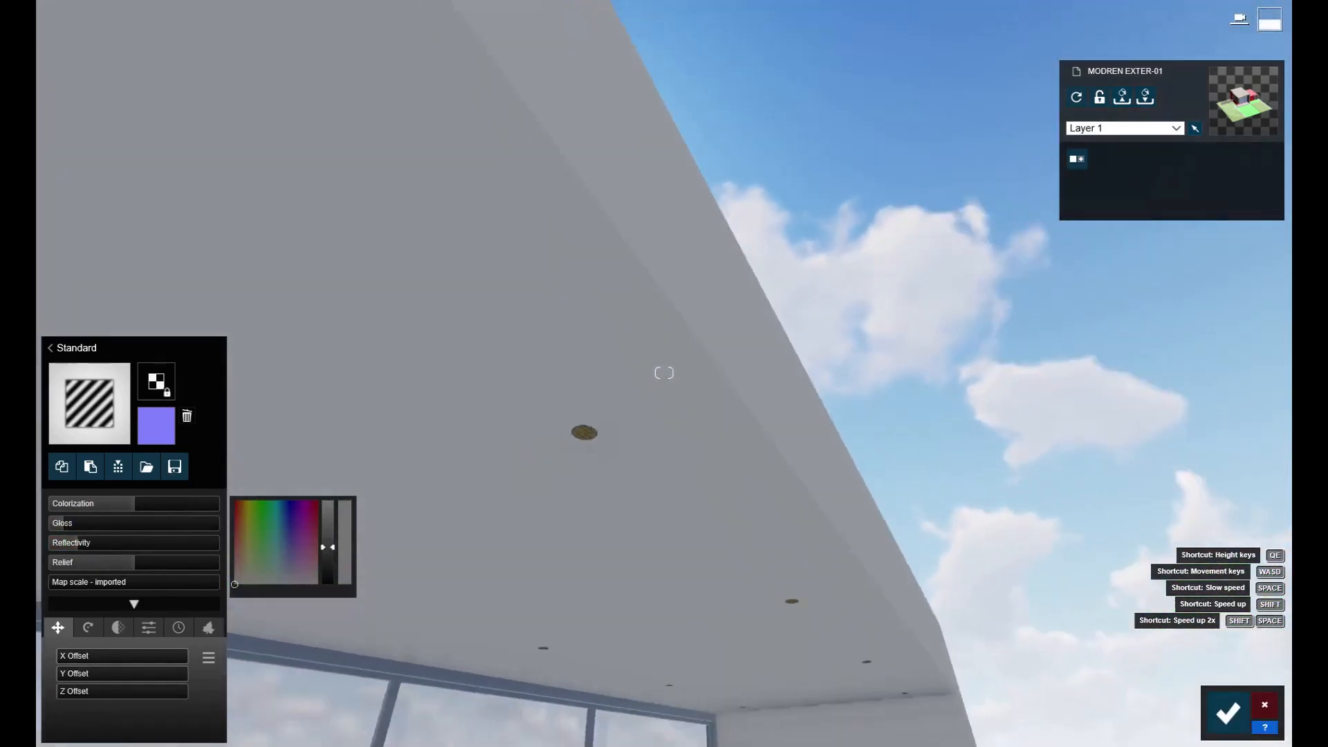
click(645, 389)
click(69, 506)
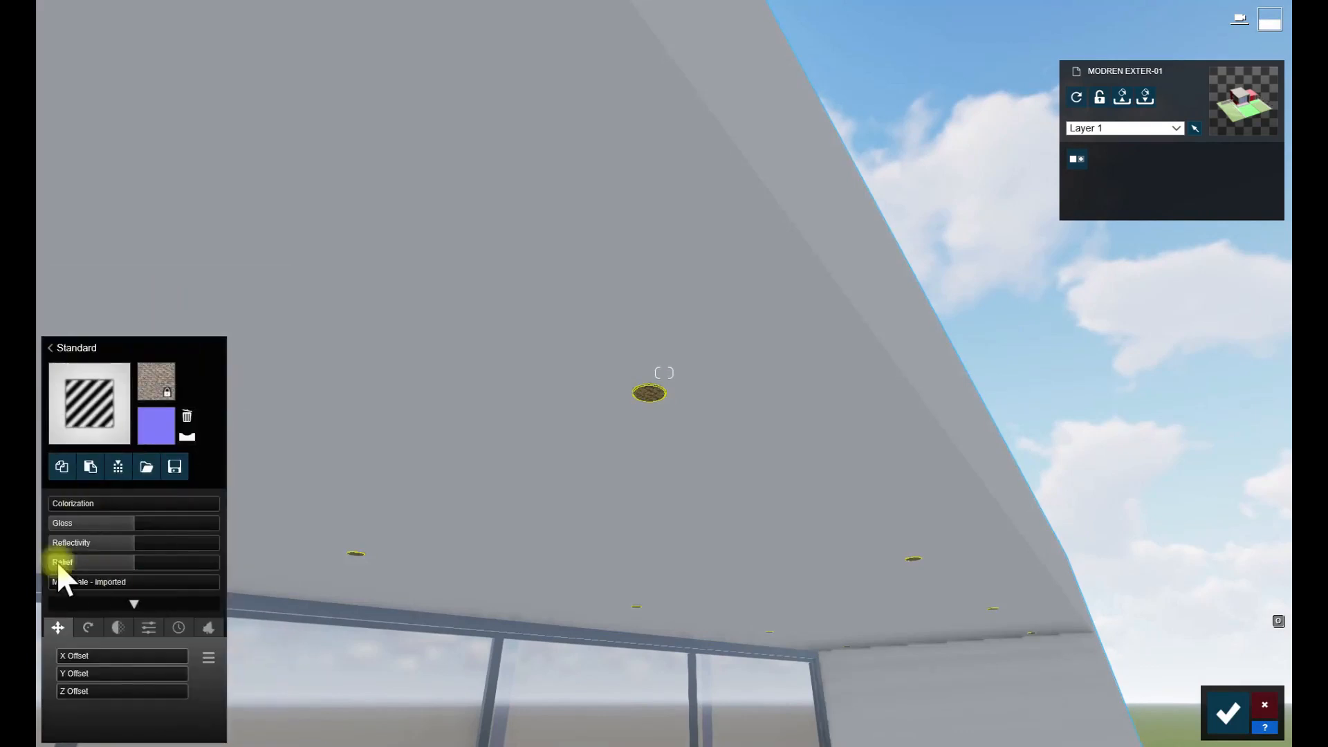
click(158, 507)
right_drag(236, 605, 276, 591)
key(w)
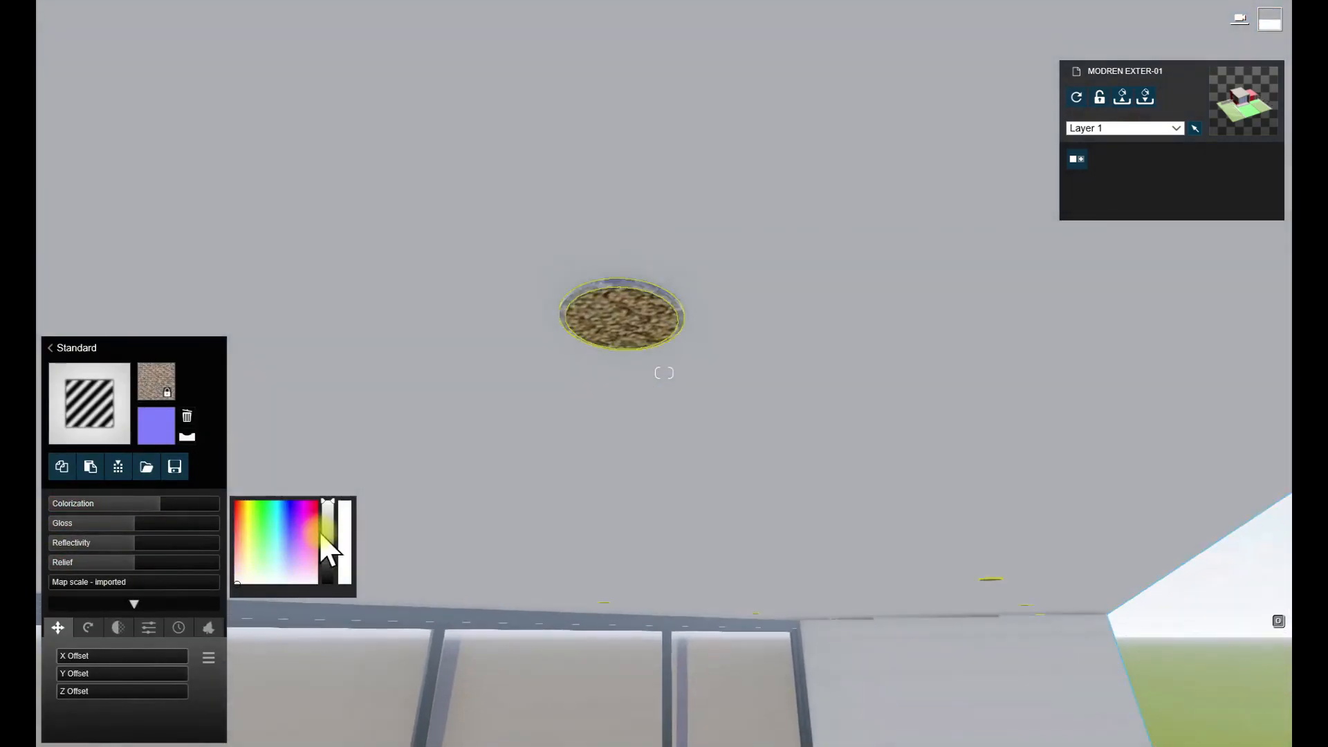
click(326, 530)
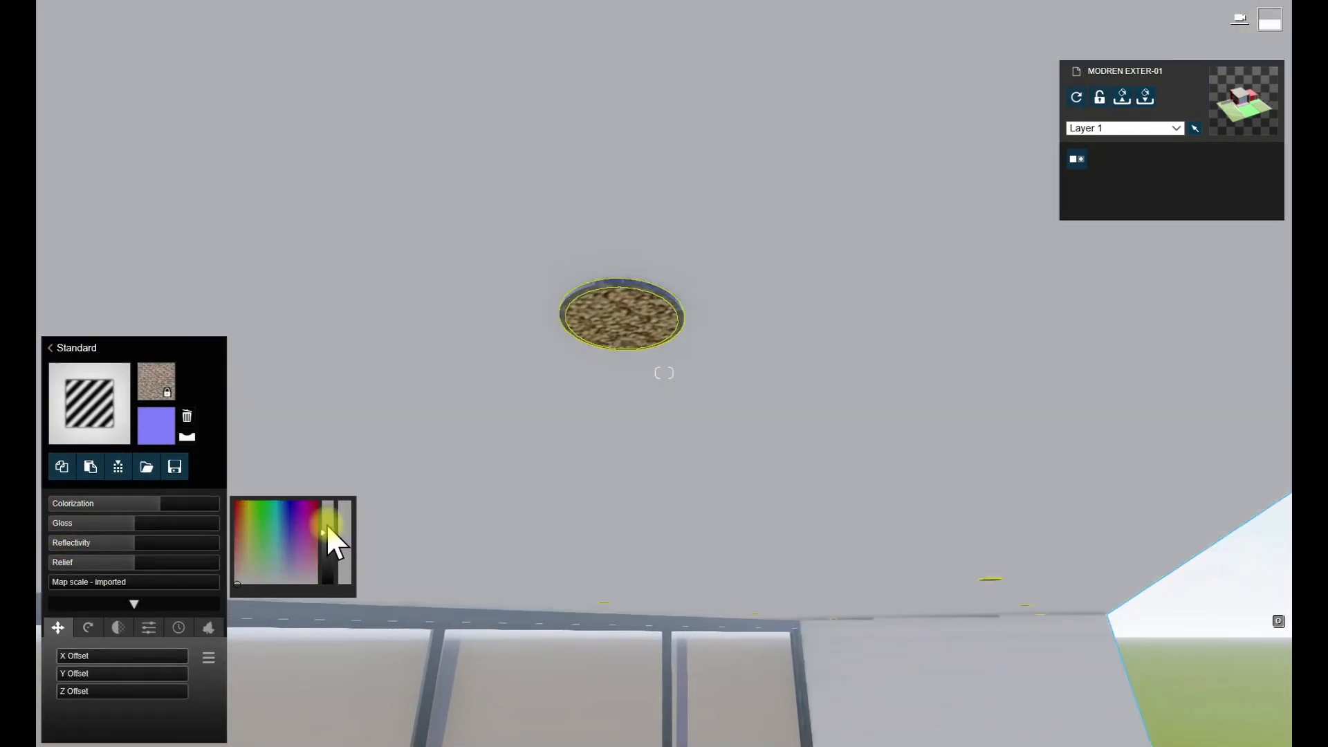
drag(327, 527, 326, 541)
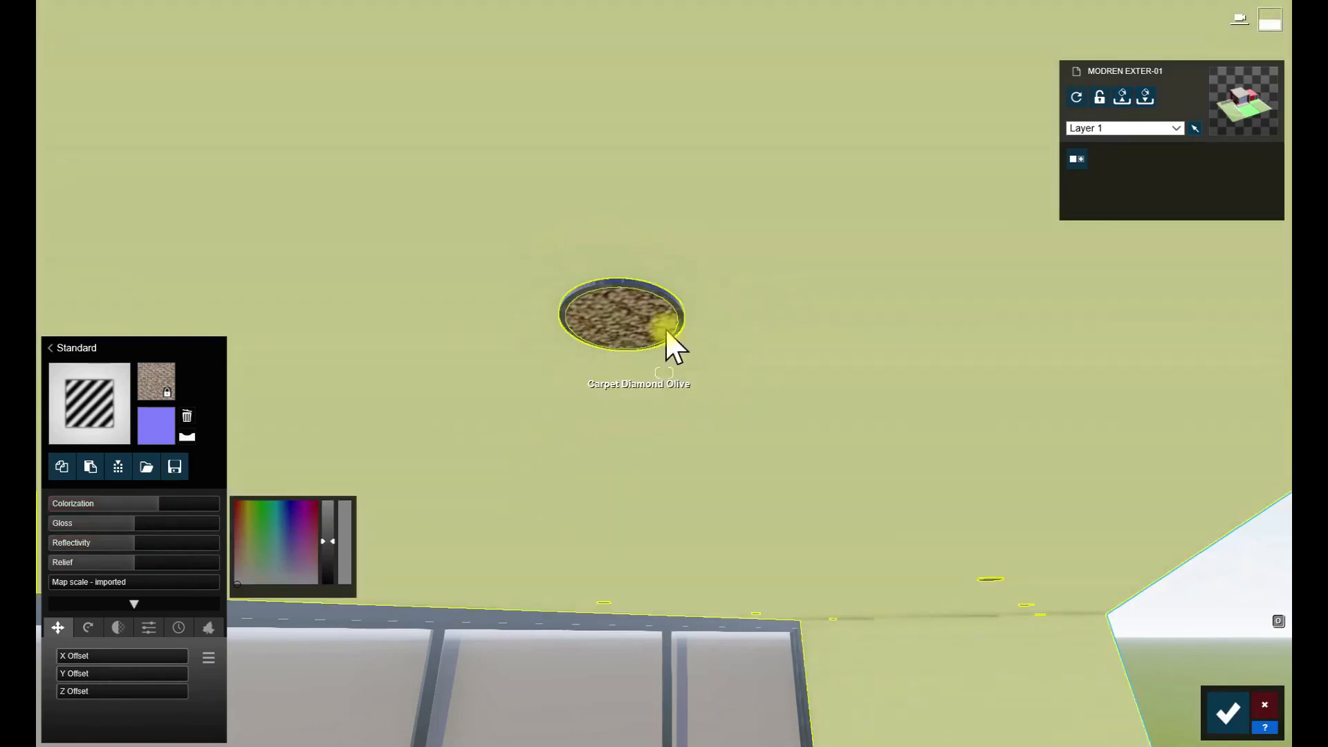
- Apply the Standard material to the downlight lenses, colorize them gray and lower their gloss and reflectivity
right_drag(667, 327, 673, 327)
key(w)
click(615, 328)
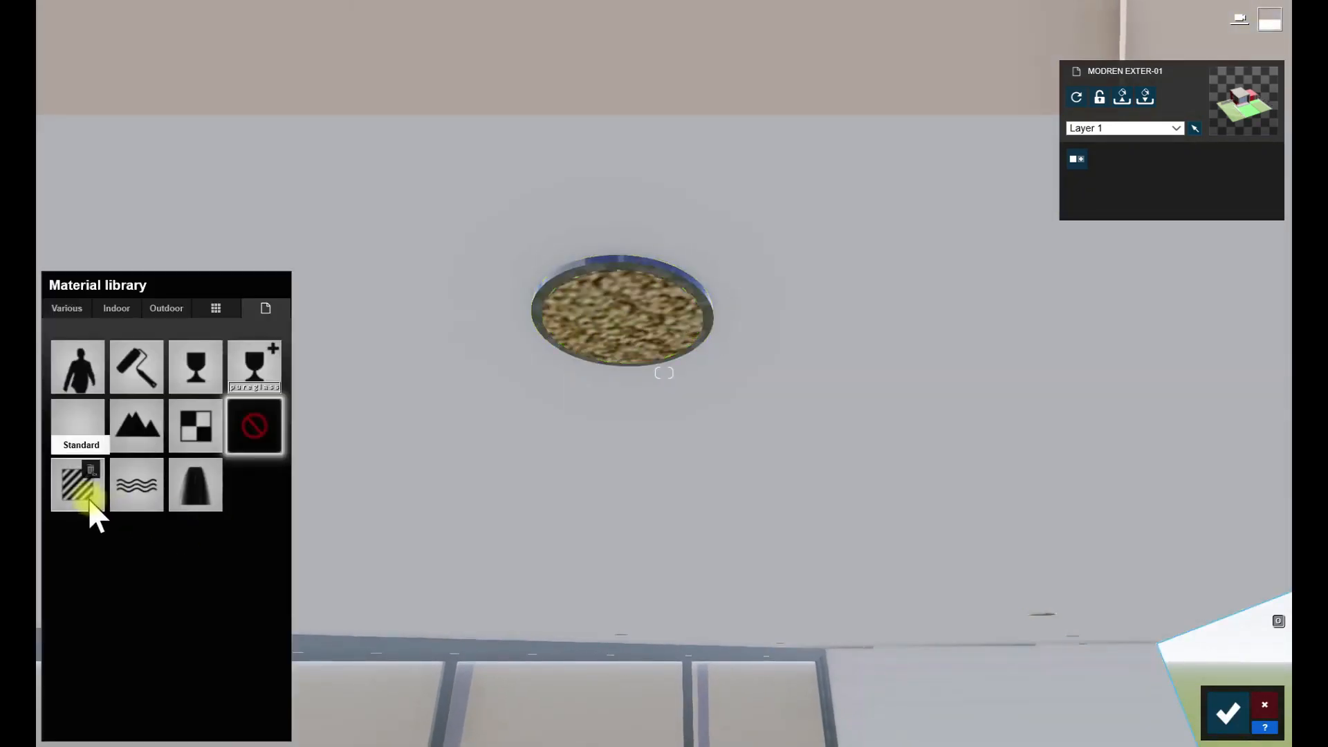
click(93, 515)
click(70, 504)
click(328, 529)
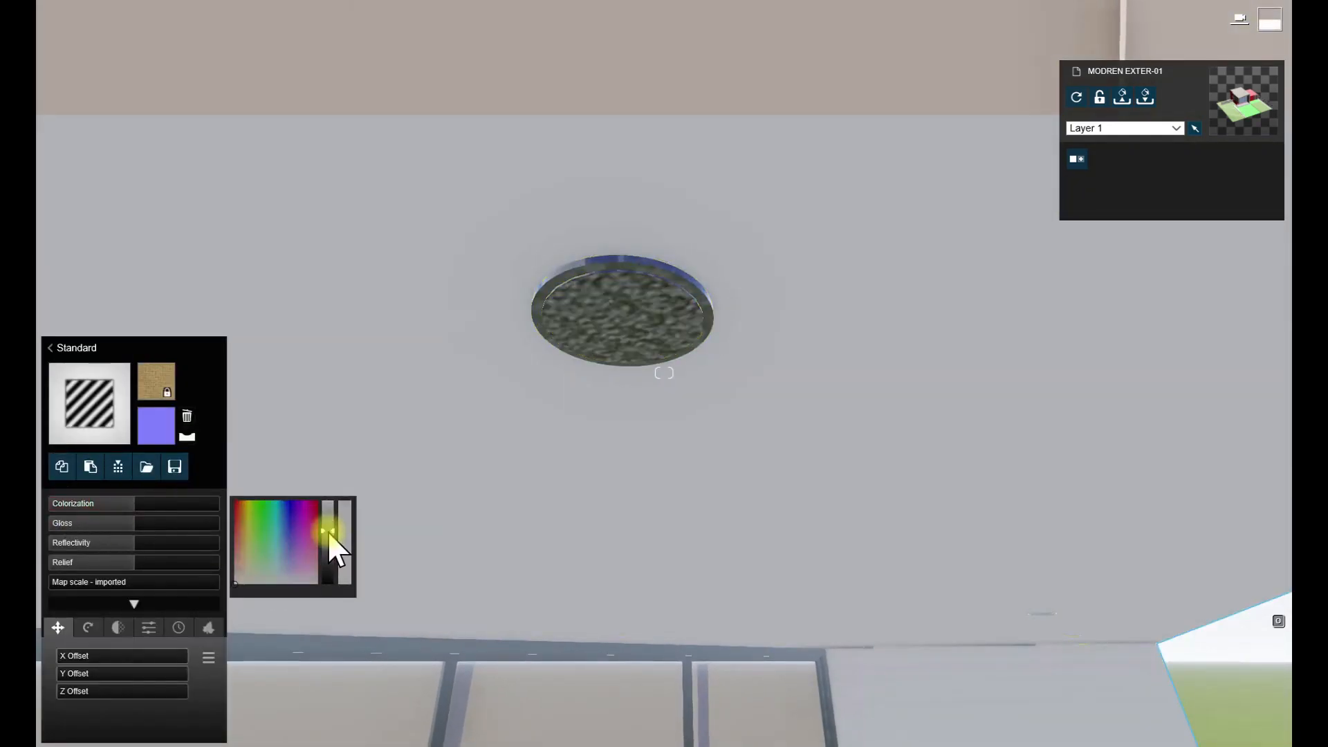
drag(136, 504, 289, 544)
click(327, 529)
drag(133, 529, 77, 528)
drag(111, 543, 96, 543)
- Apply the outdoor material Polii CityStreet Sidewalk 004 2k to the bright green driveway surface
key(s)
right_drag(415, 512, 457, 626)
key(w)
key(s)
right_drag(602, 345, 643, 488)
key(w)
click(643, 488)
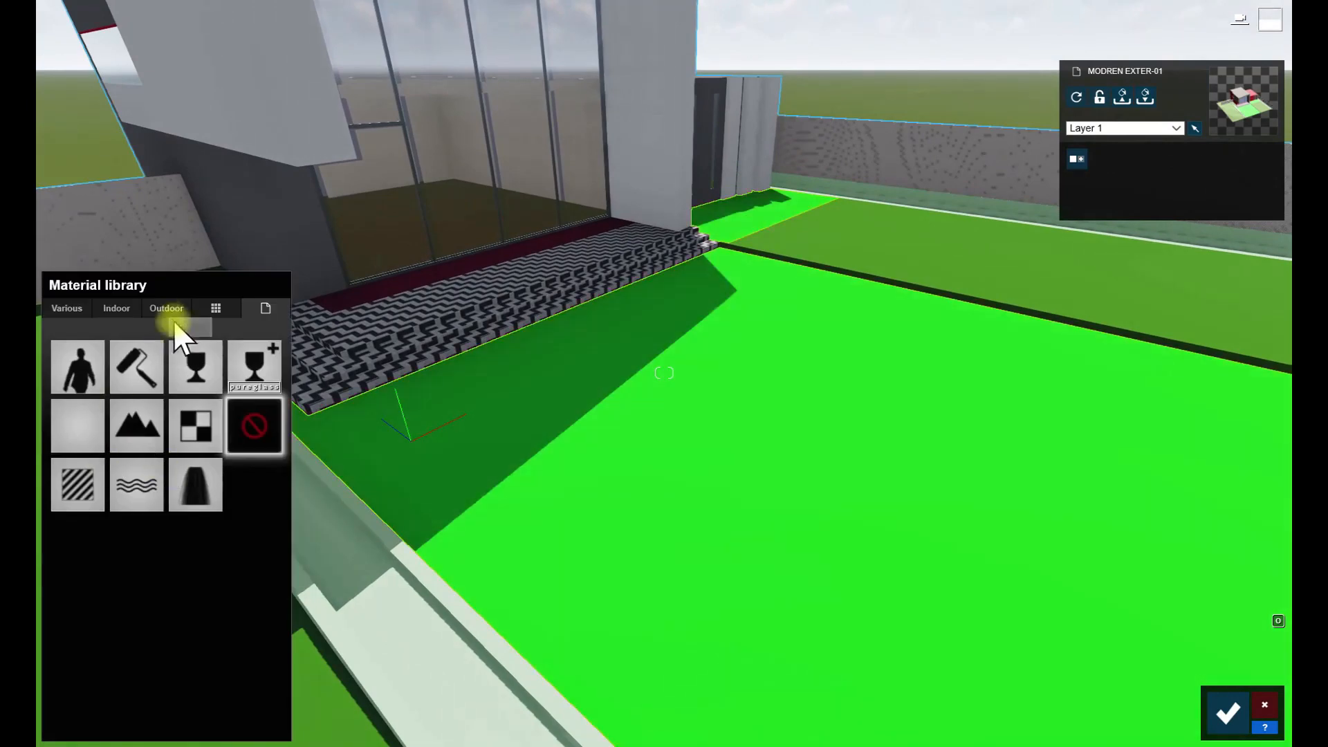
click(166, 308)
click(119, 384)
click(193, 685)
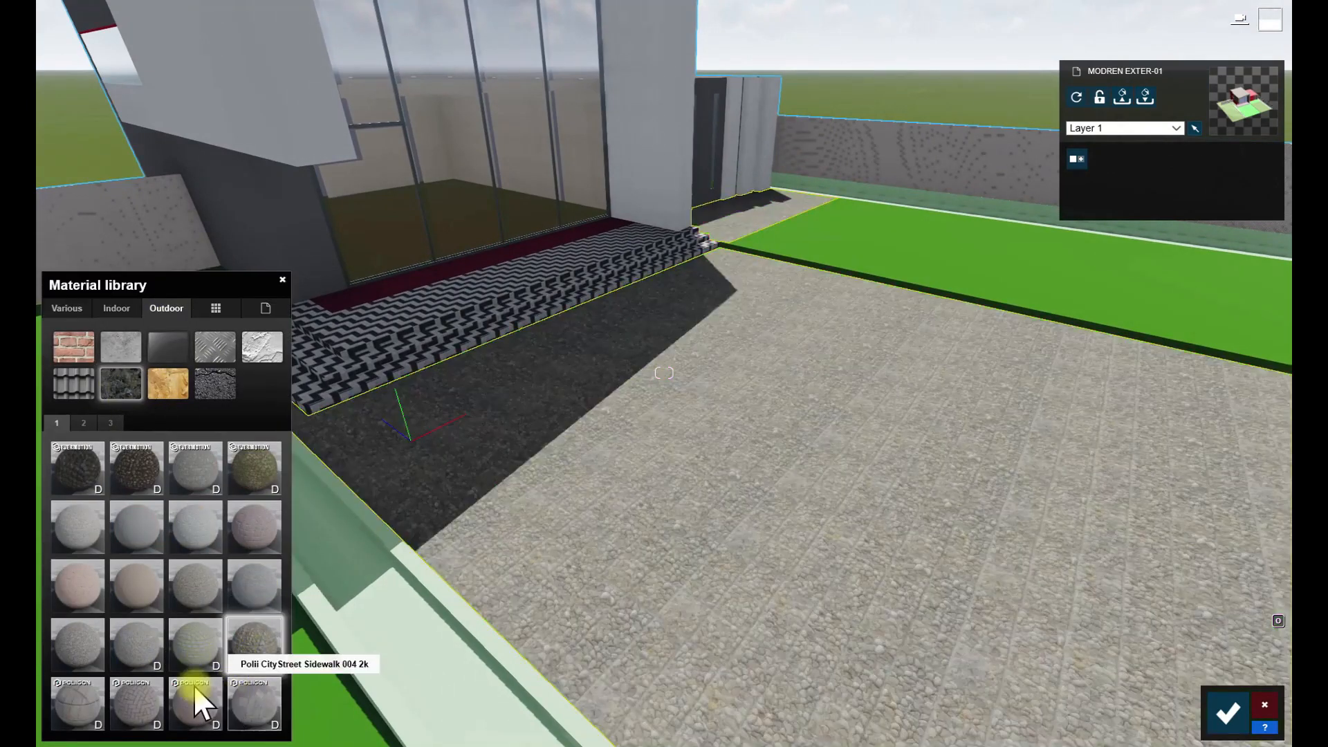
click(138, 705)
click(239, 707)
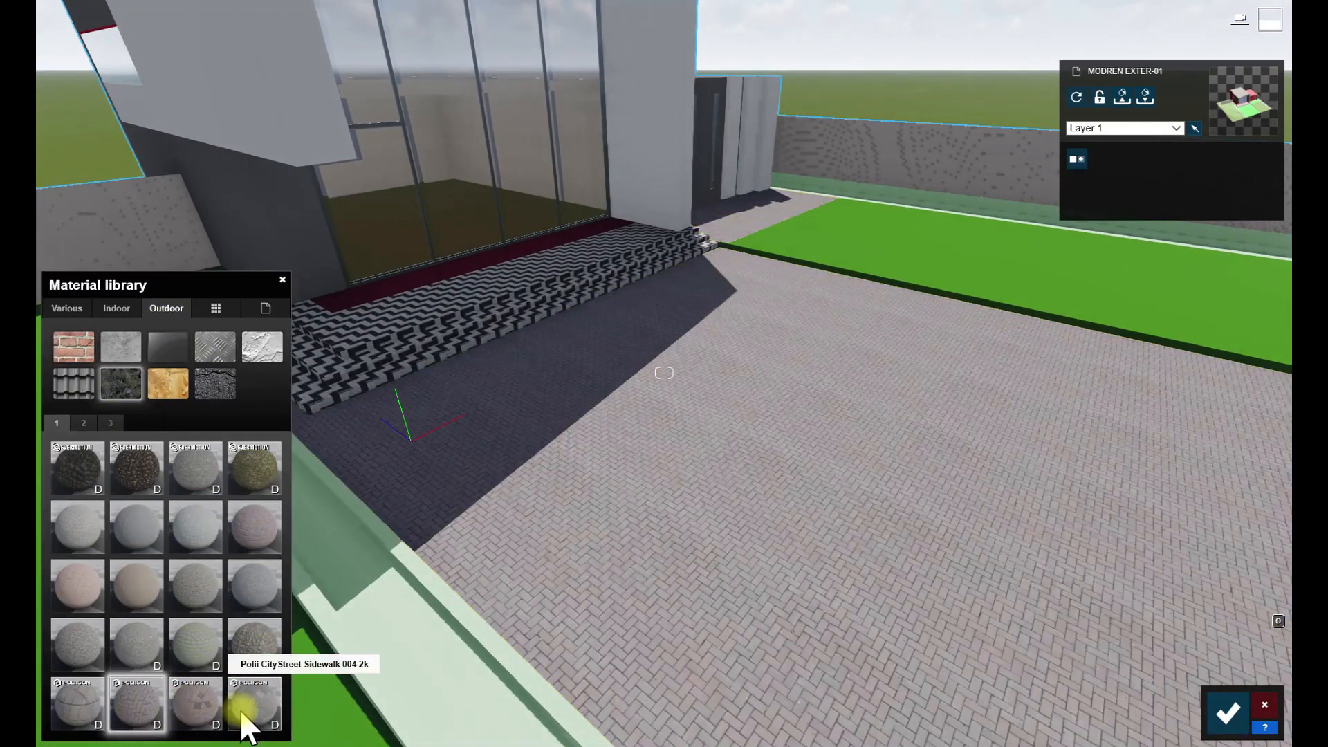
double_click(240, 711)
- Adjust the paving's map scale, create a normal map from its color map, and reduce its relief to 0.8 and its gloss
drag(93, 580, 97, 582)
right_drag(290, 484, 332, 553)
key(w)
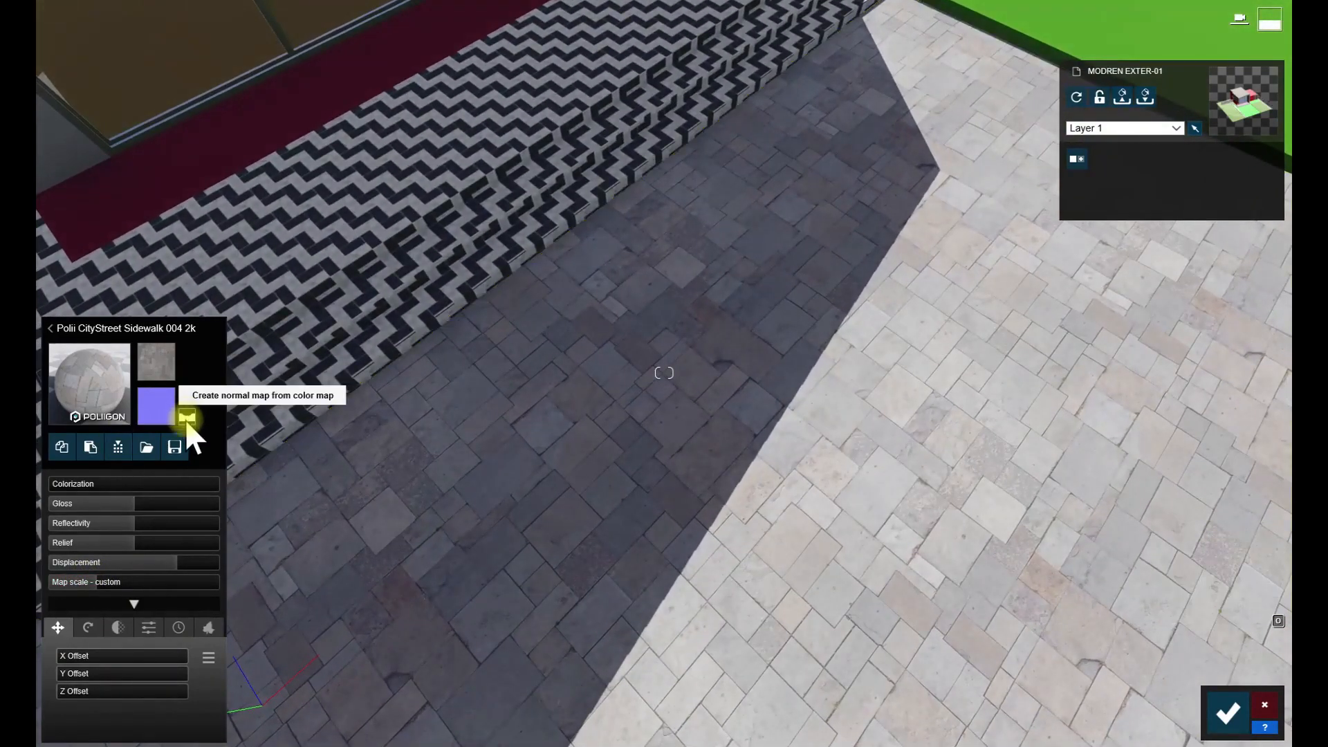
click(187, 418)
click(110, 544)
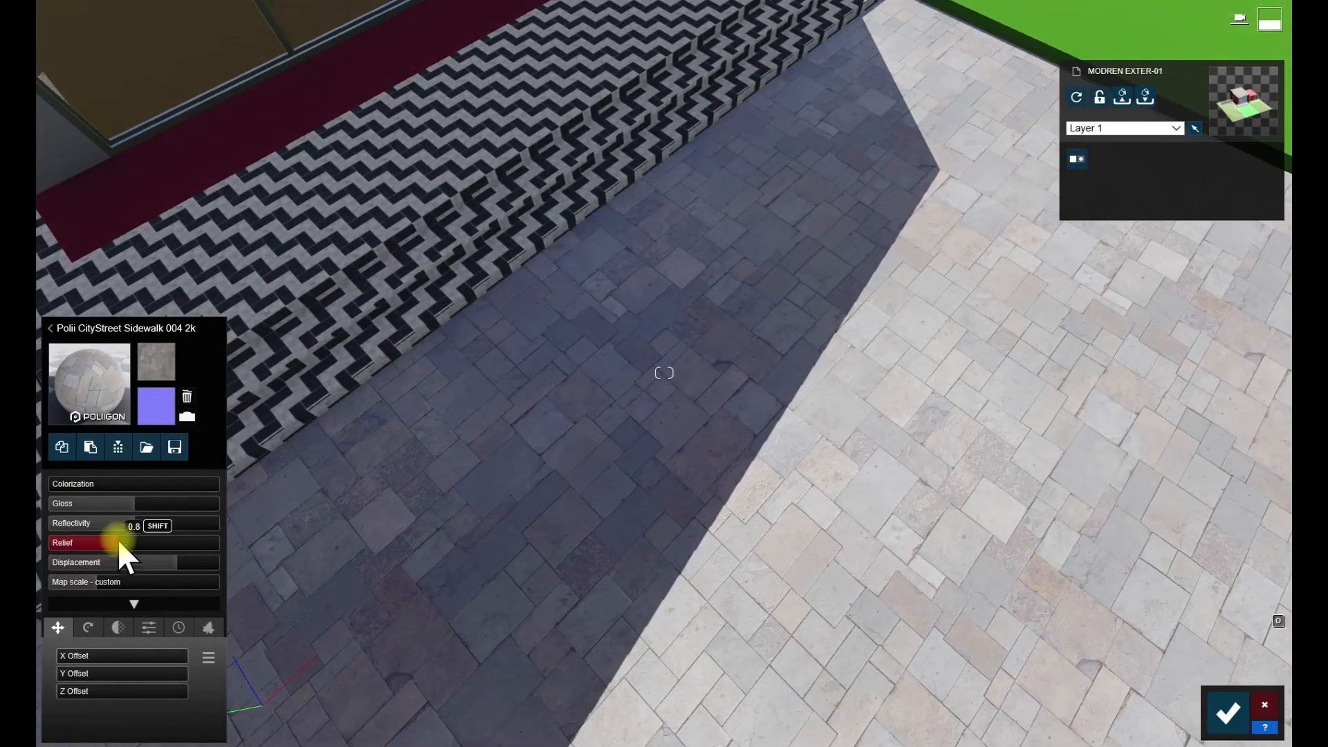
click(68, 507)
- Apply the indoor tile material Polii TilesMarble 063 2k to the entrance steps
click(262, 118)
right_drag(546, 422, 429, 291)
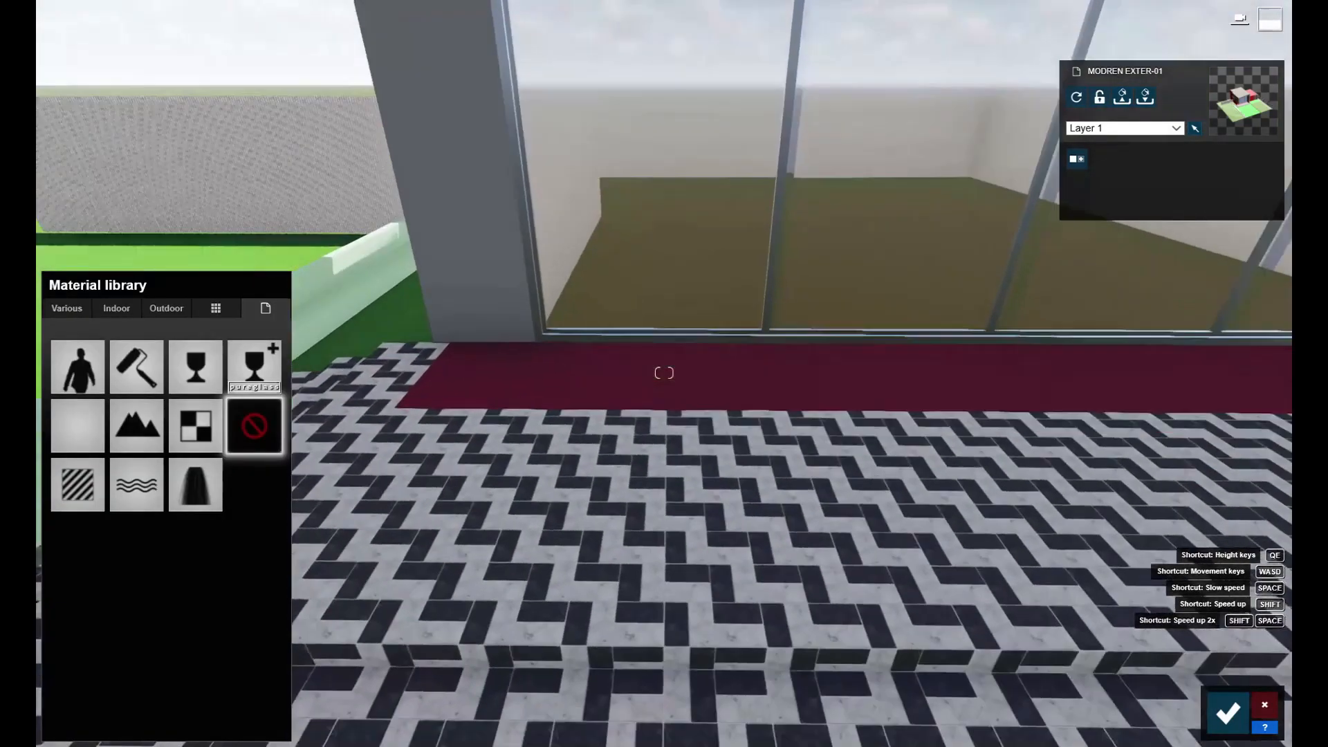
right_drag(546, 374, 606, 484)
click(607, 486)
click(119, 311)
click(166, 392)
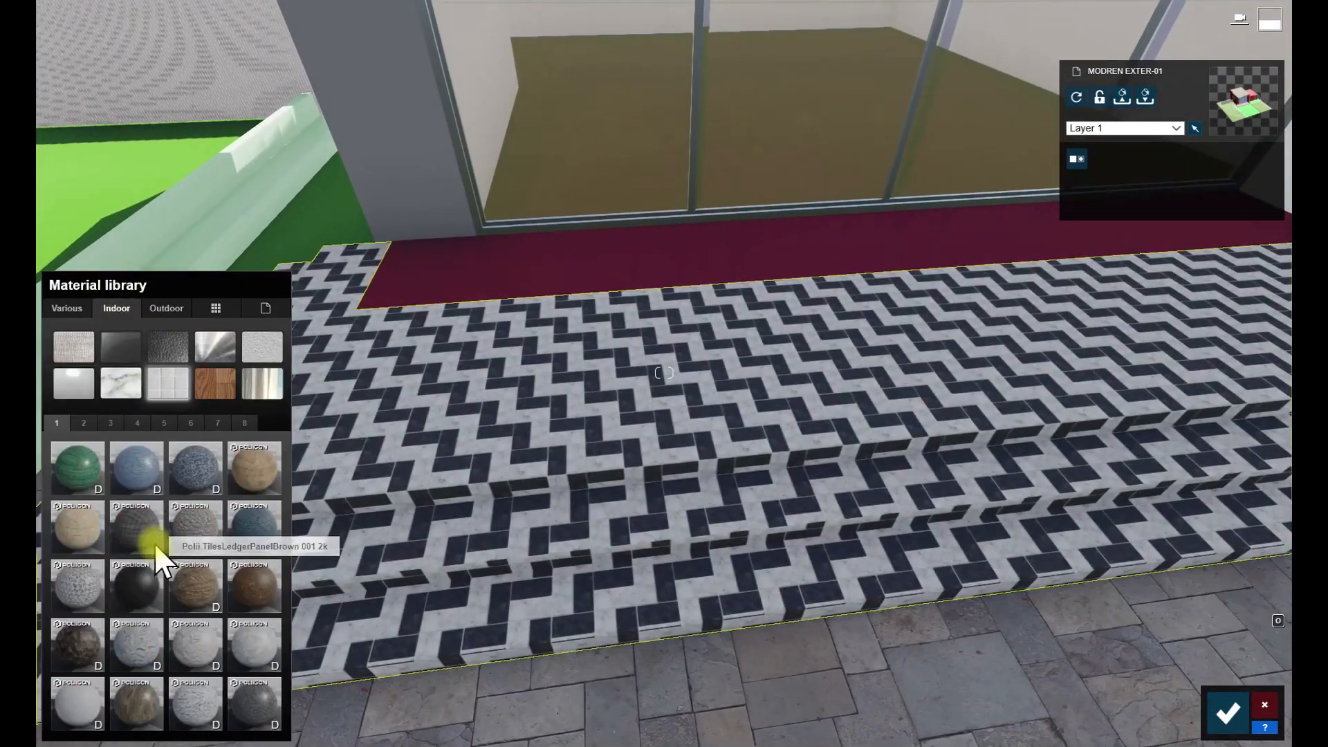
click(154, 543)
click(188, 714)
click(130, 597)
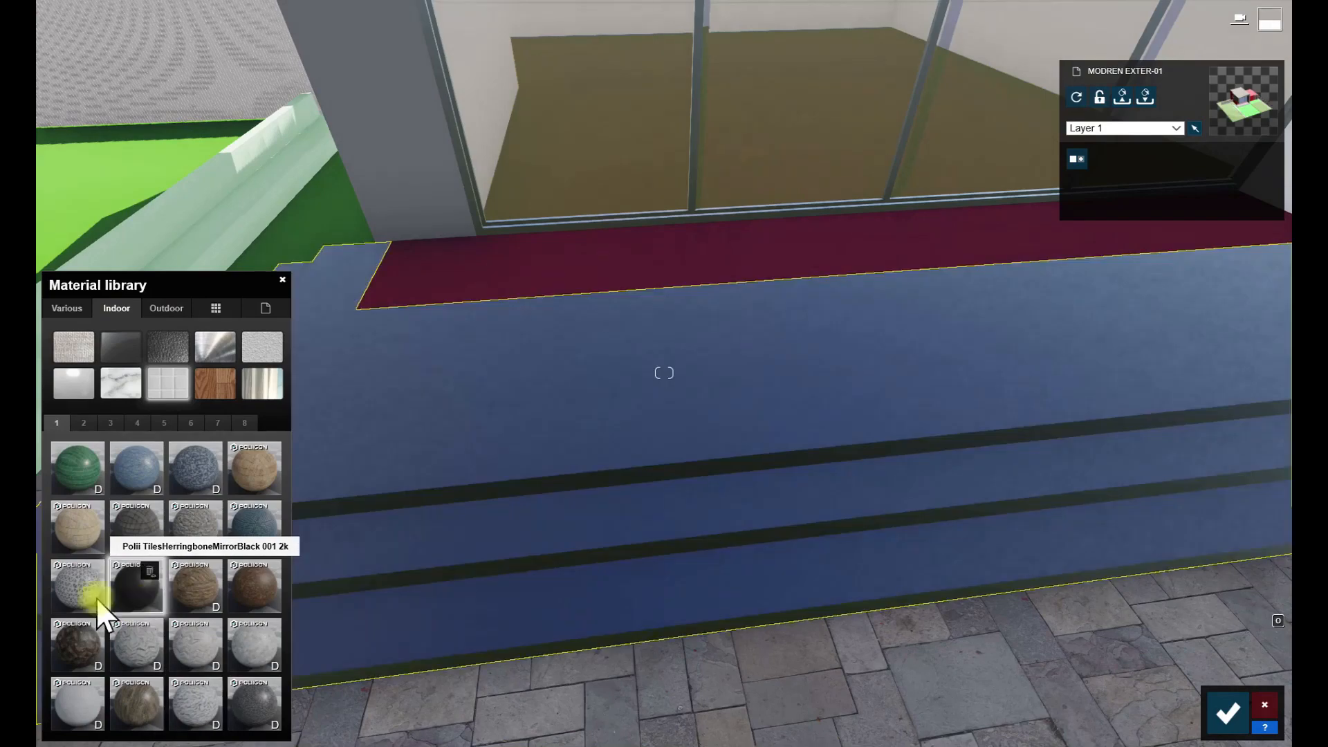
click(86, 592)
click(252, 702)
click(76, 709)
- Adjust the map scale of the marble tiles on the entrance steps
right_drag(429, 512, 555, 677)
key(w)
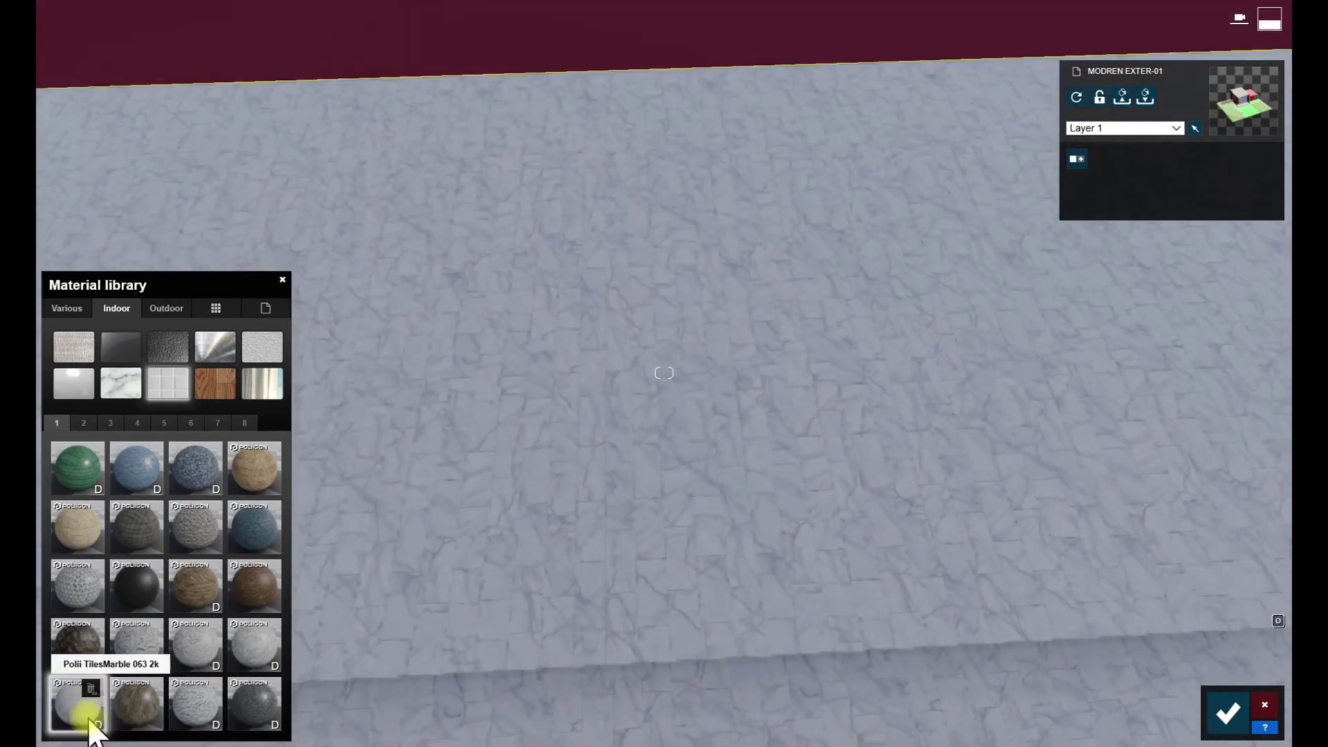
double_click(83, 713)
drag(104, 583, 93, 592)
- Apply the indoor tile material Tiles 009 1024 to the maroon floor between the steps and the room
key(s)
right_drag(415, 546, 522, 492)
click(521, 494)
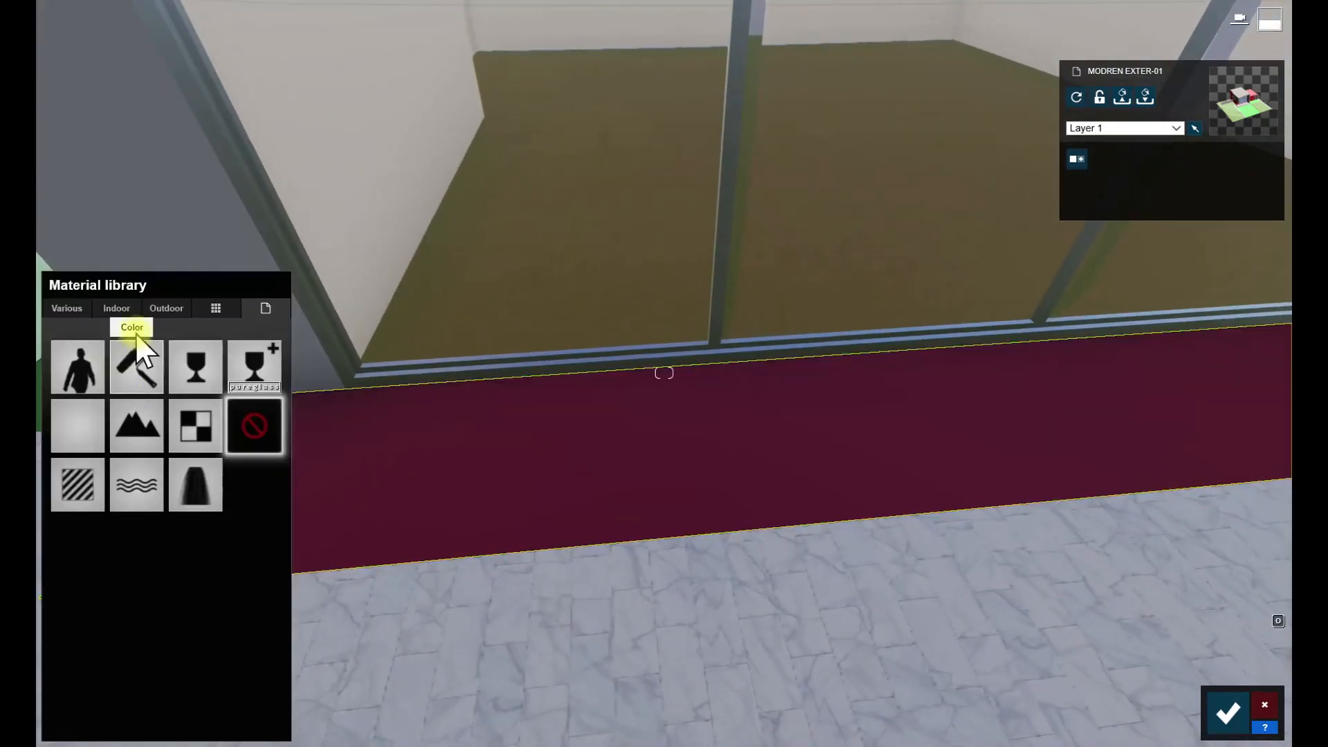
click(125, 308)
click(168, 383)
click(83, 423)
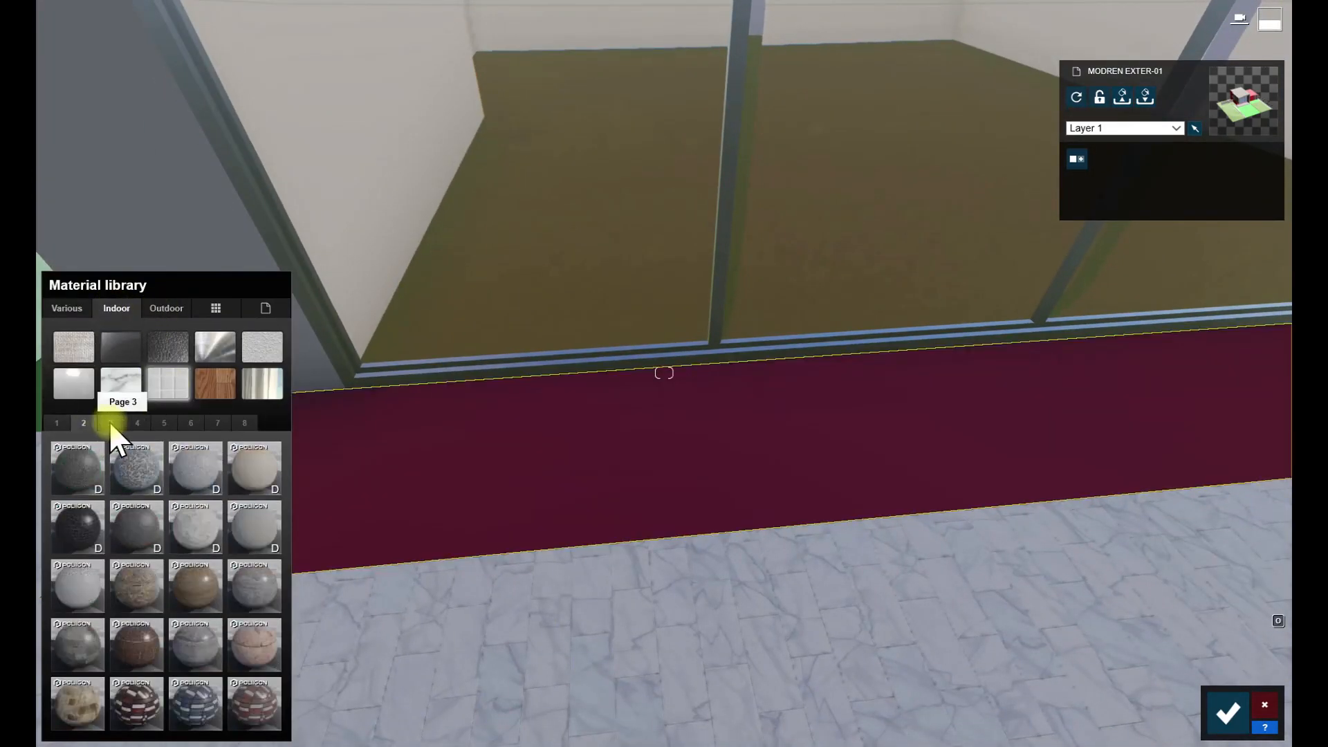
click(201, 656)
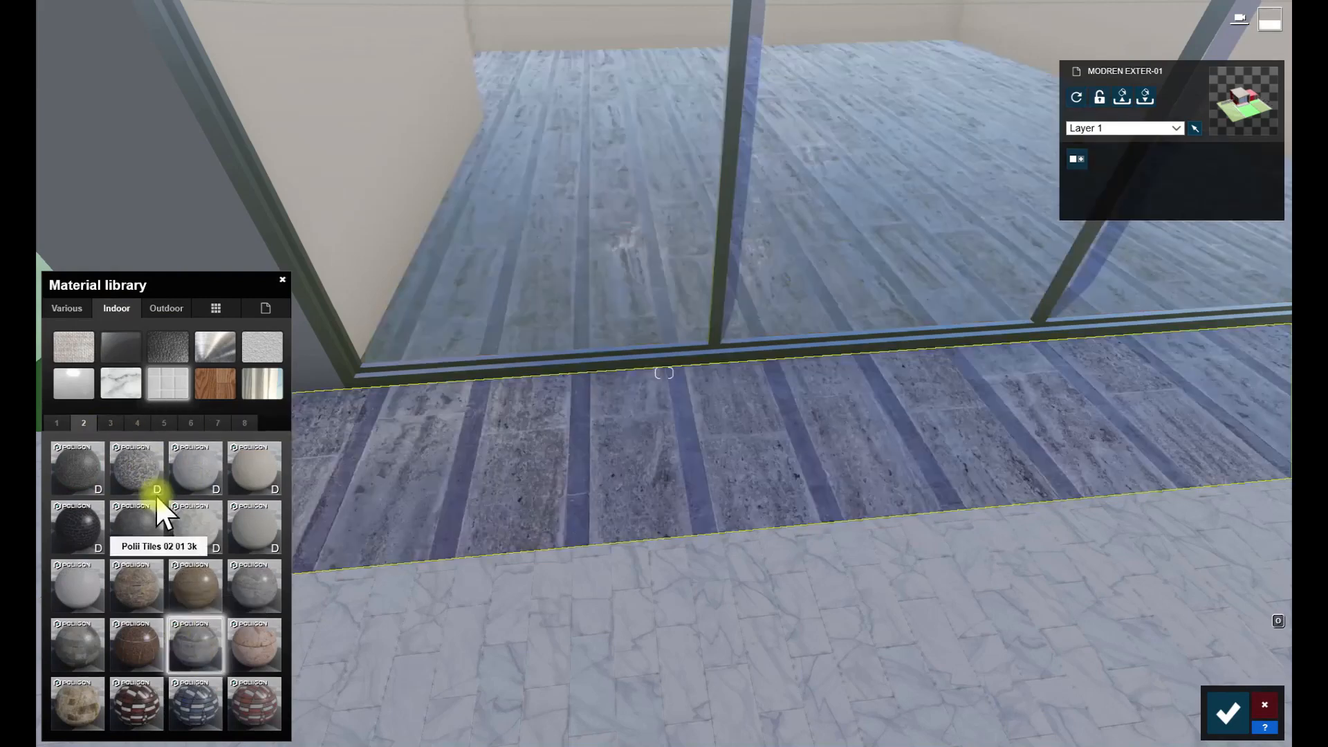
click(110, 422)
click(195, 584)
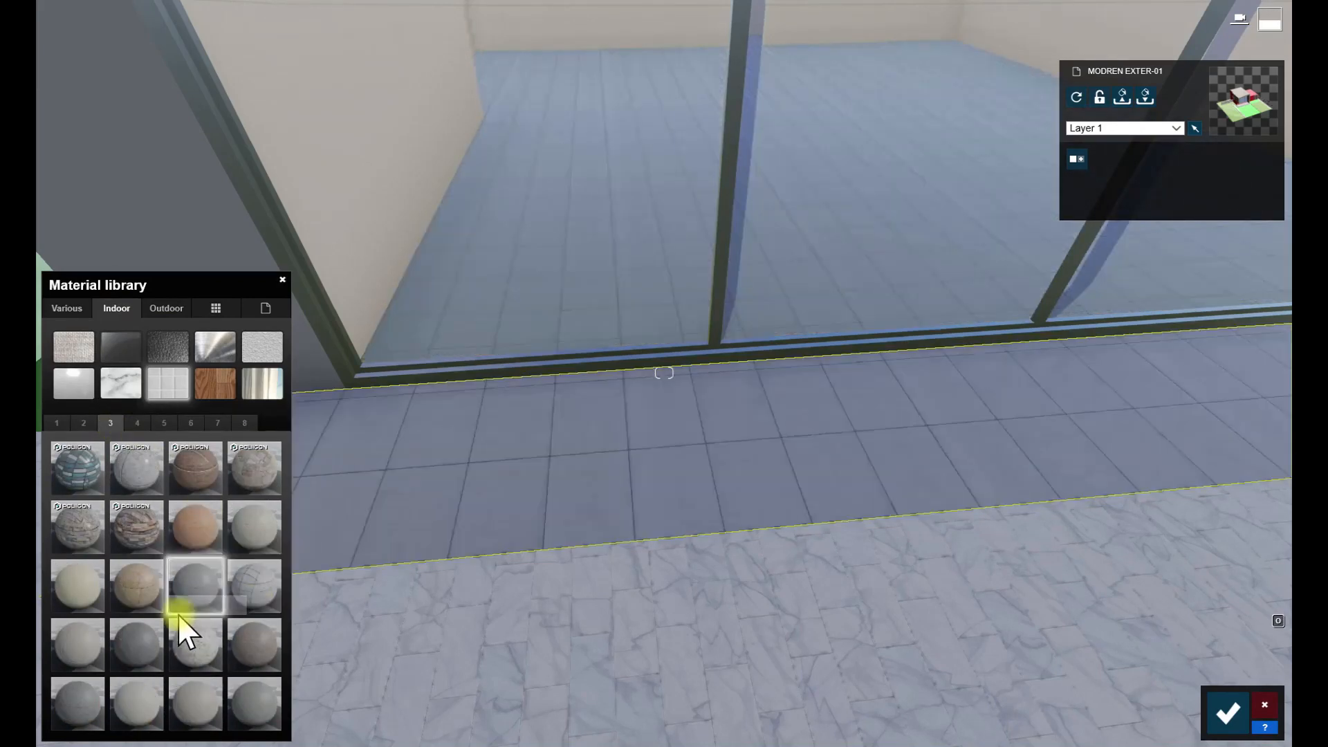
click(80, 646)
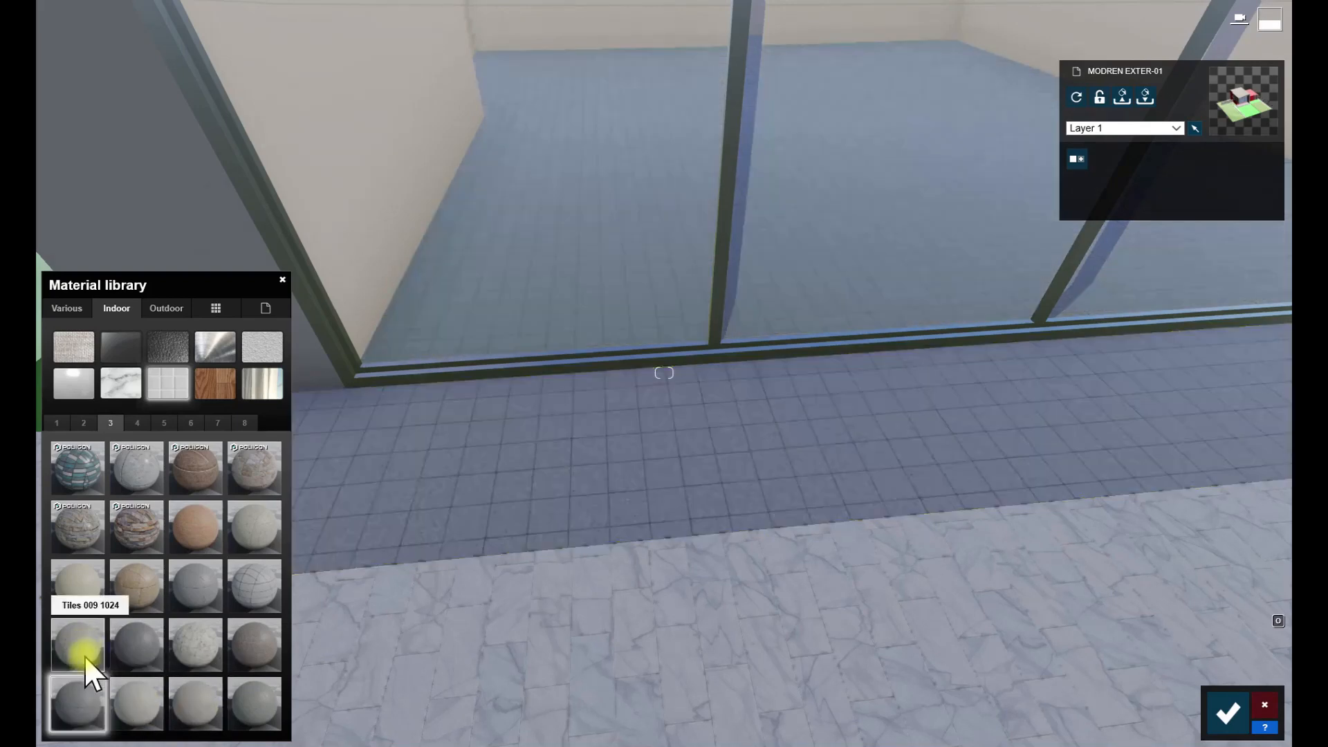
- Adjust the floor tiles' map scale and colorize them with a pale cream tint
click(83, 650)
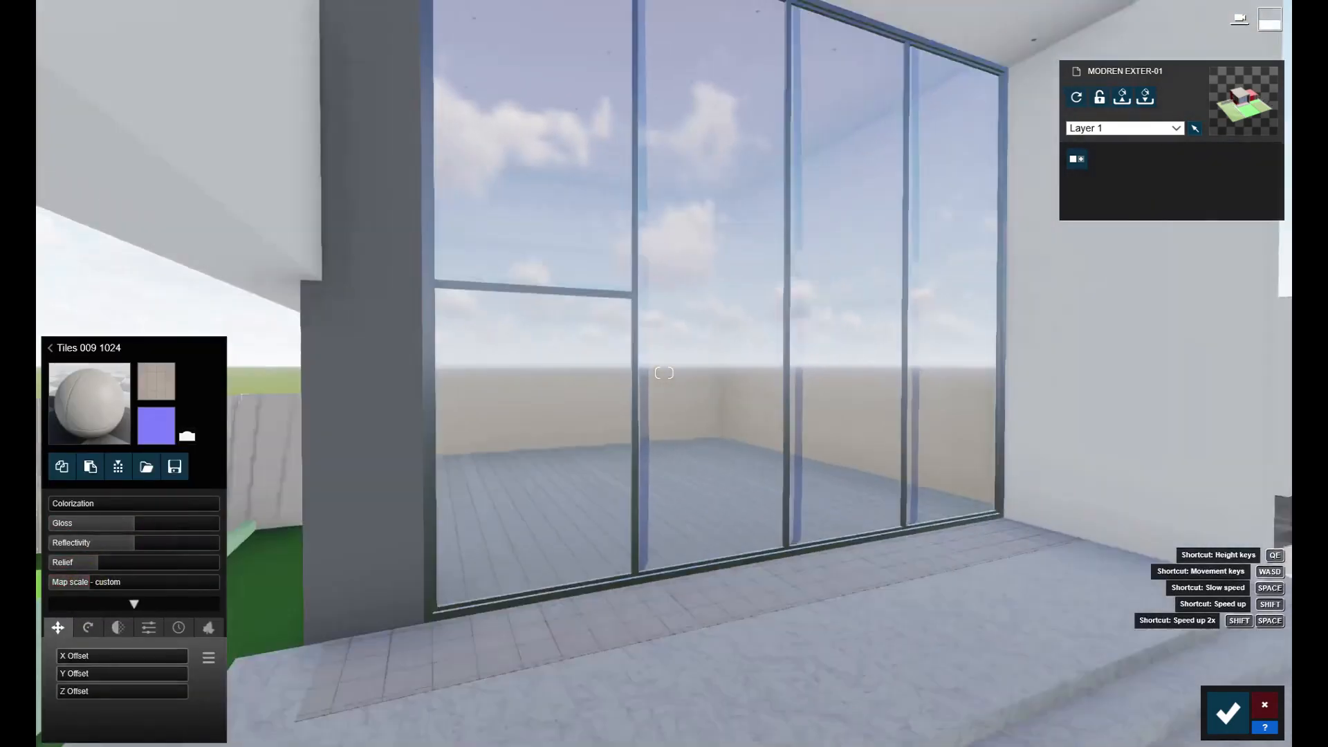
key(w)
right_drag(89, 581, 90, 664)
click(126, 503)
click(247, 564)
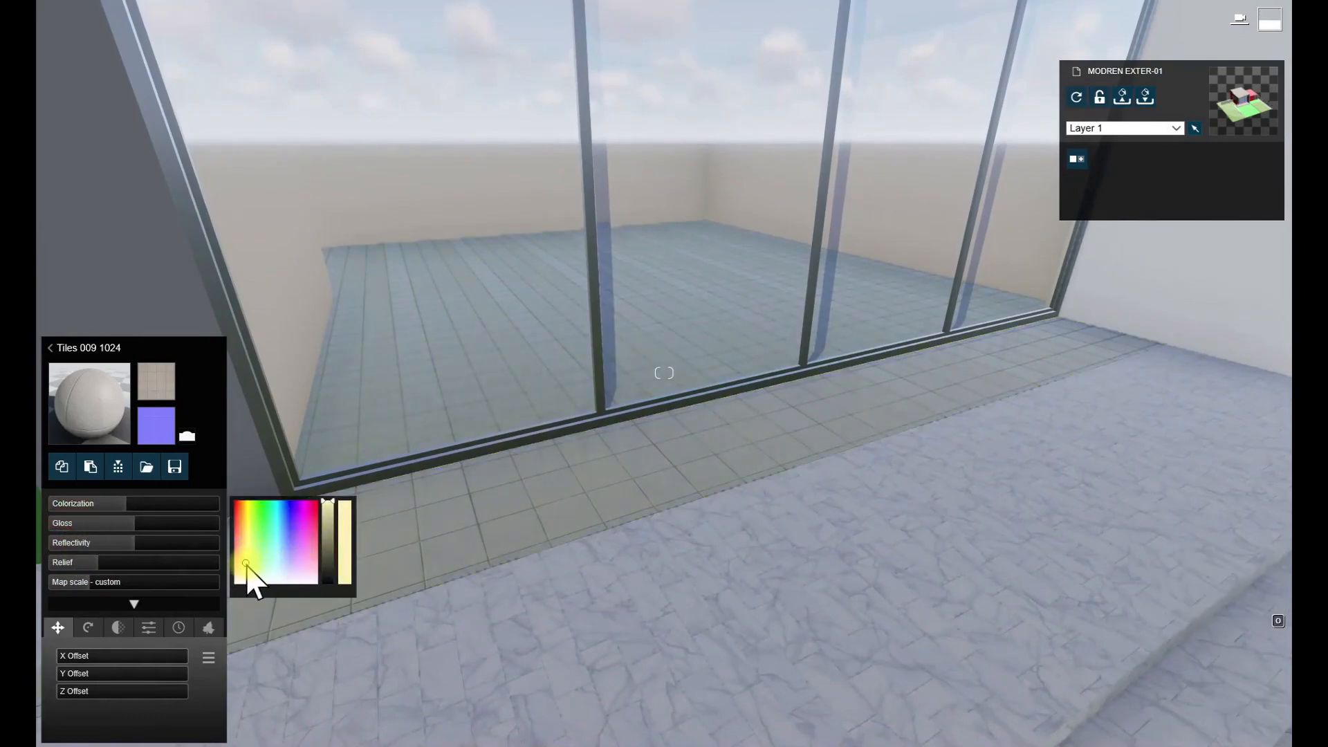
drag(181, 504, 118, 509)
click(257, 566)
click(244, 572)
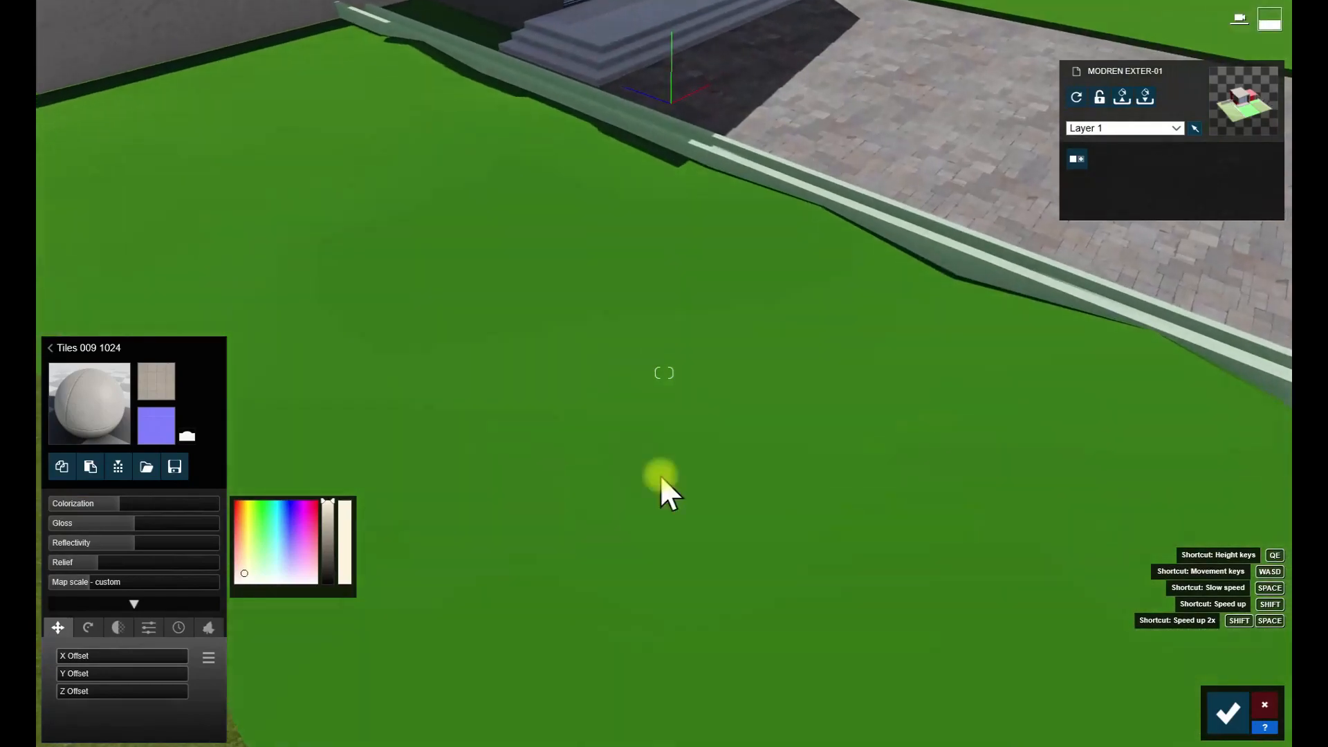
- Apply the 3D Grass material Wild Grass 01 to the green lawn areas
click(658, 475)
click(98, 362)
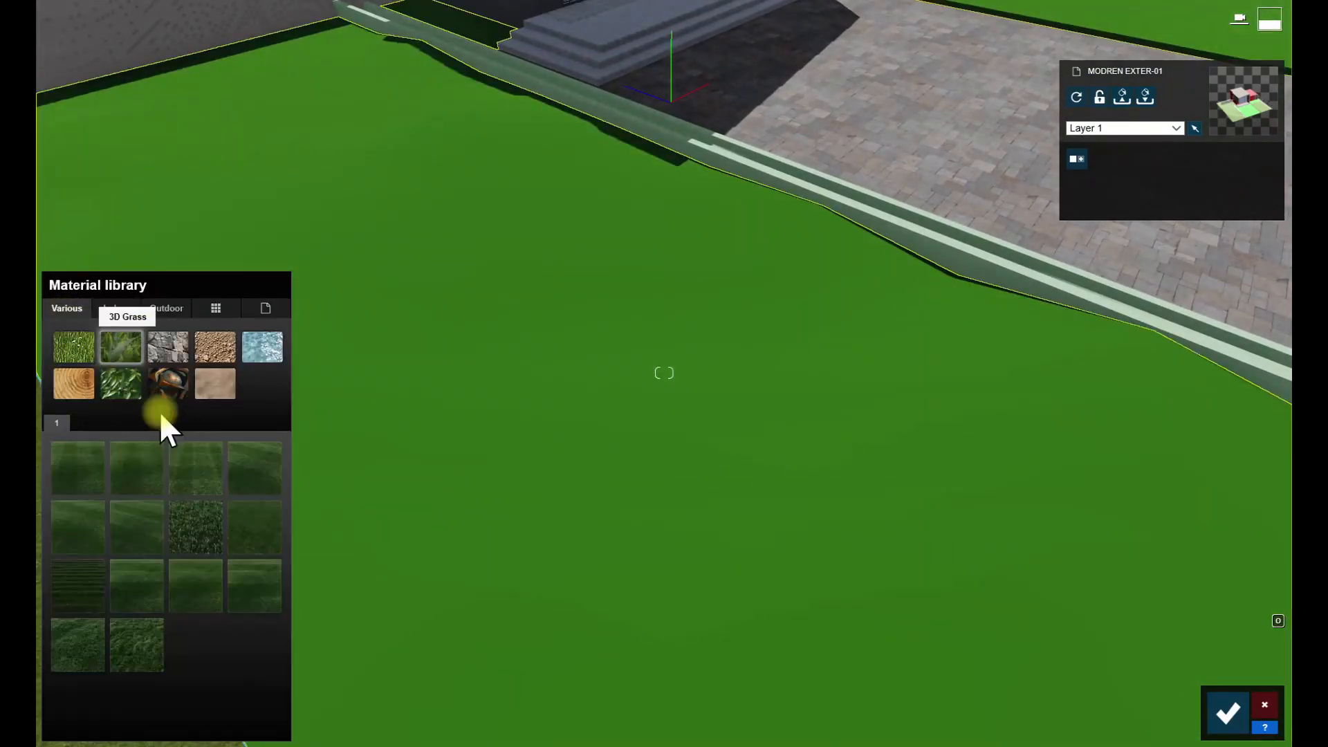
click(255, 586)
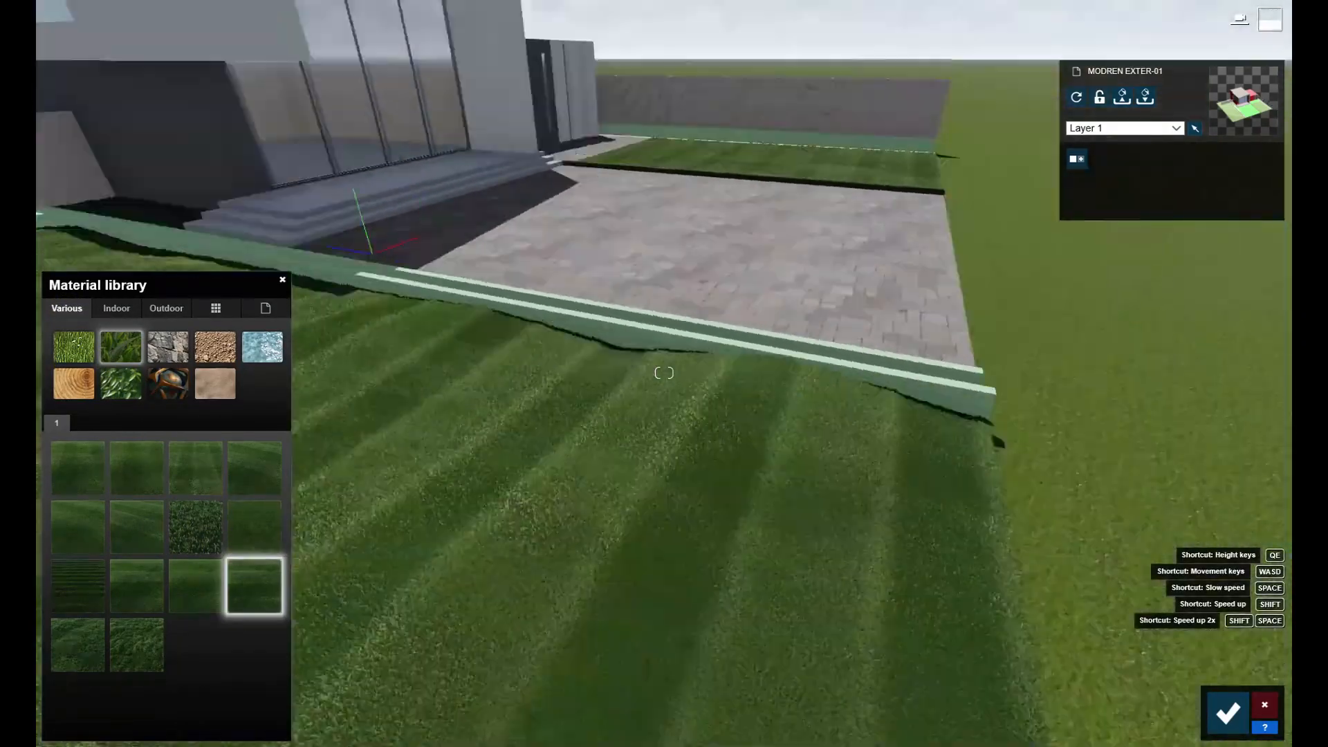
click(97, 650)
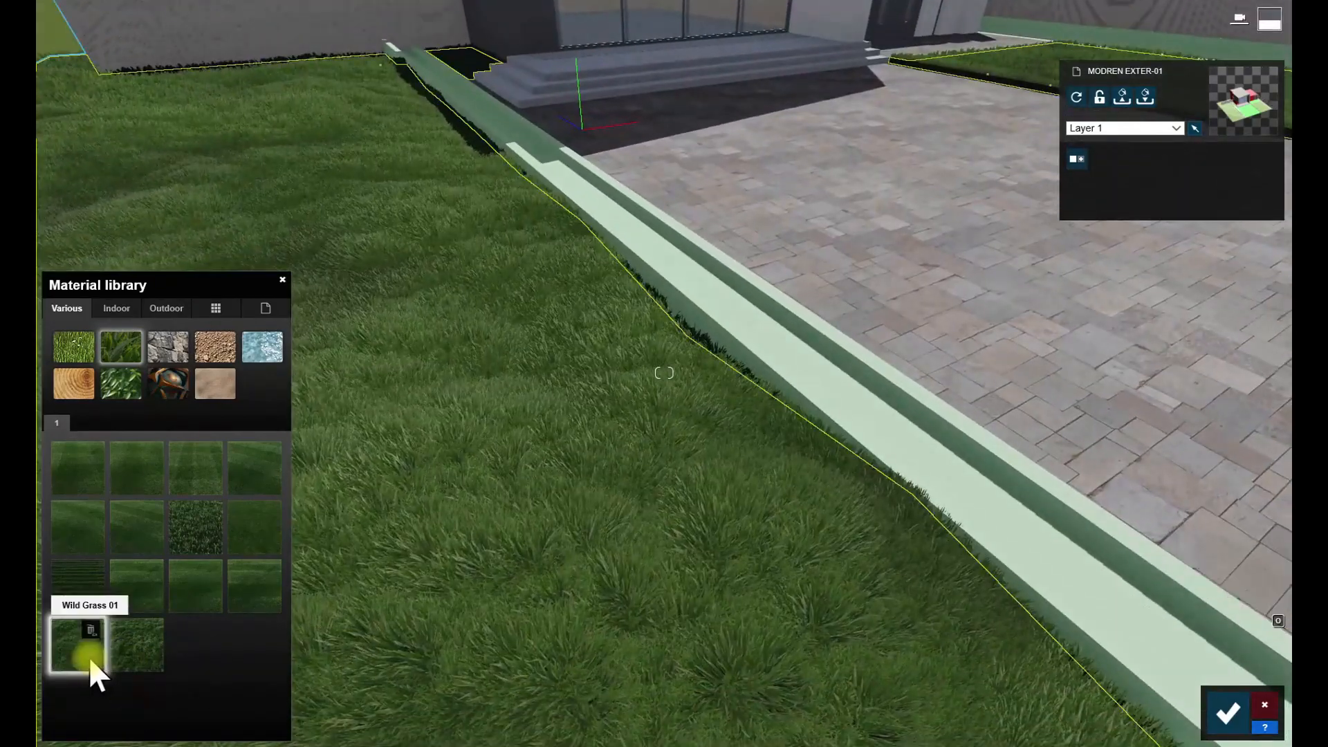
- Adjust the wild grass's colorization, lower its gravity force and slightly increase its grass size
click(87, 656)
drag(172, 544, 89, 544)
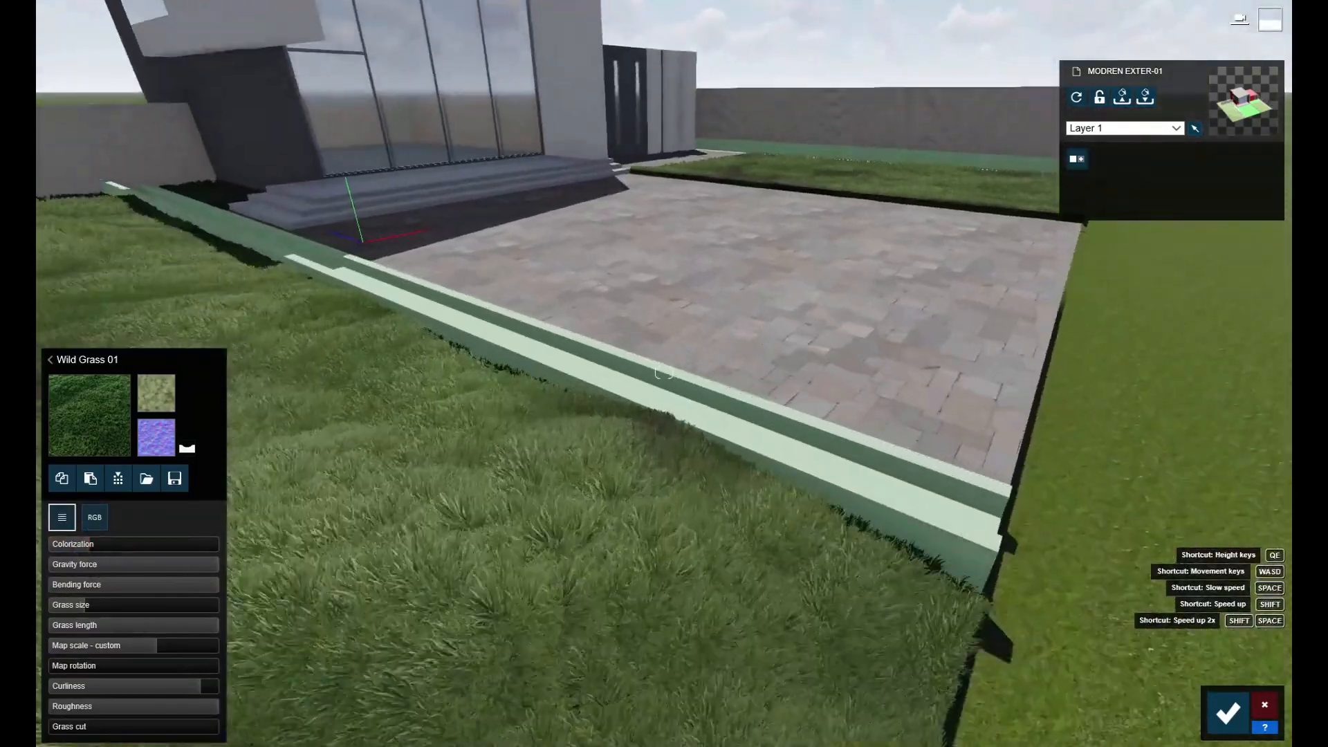
key(w)
drag(90, 545, 130, 565)
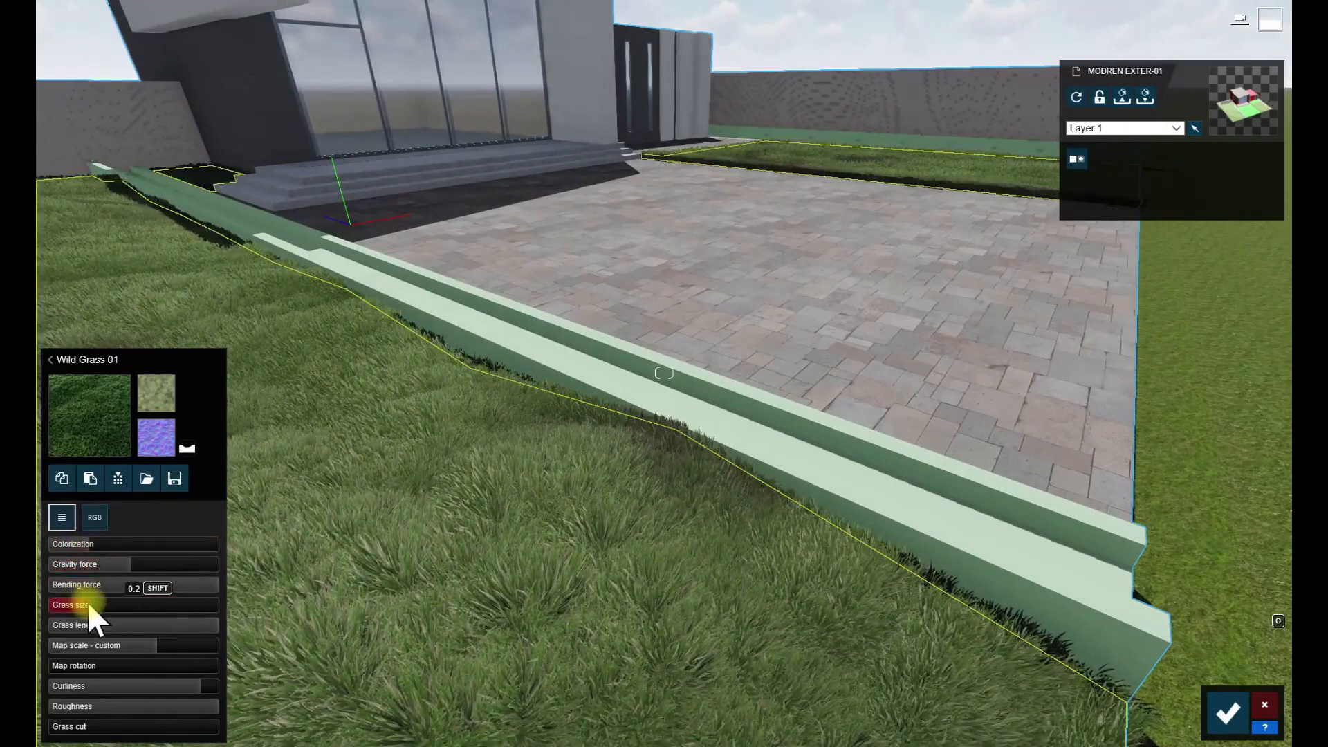
drag(88, 604, 97, 606)
- Examine the lawns, paving and curbs around the house from above
right_drag(98, 606, 69, 581)
key(s)
key(w)
key(s)
right_drag(664, 373, 818, 477)
key(w)
key(s)
key(w)
key(s)
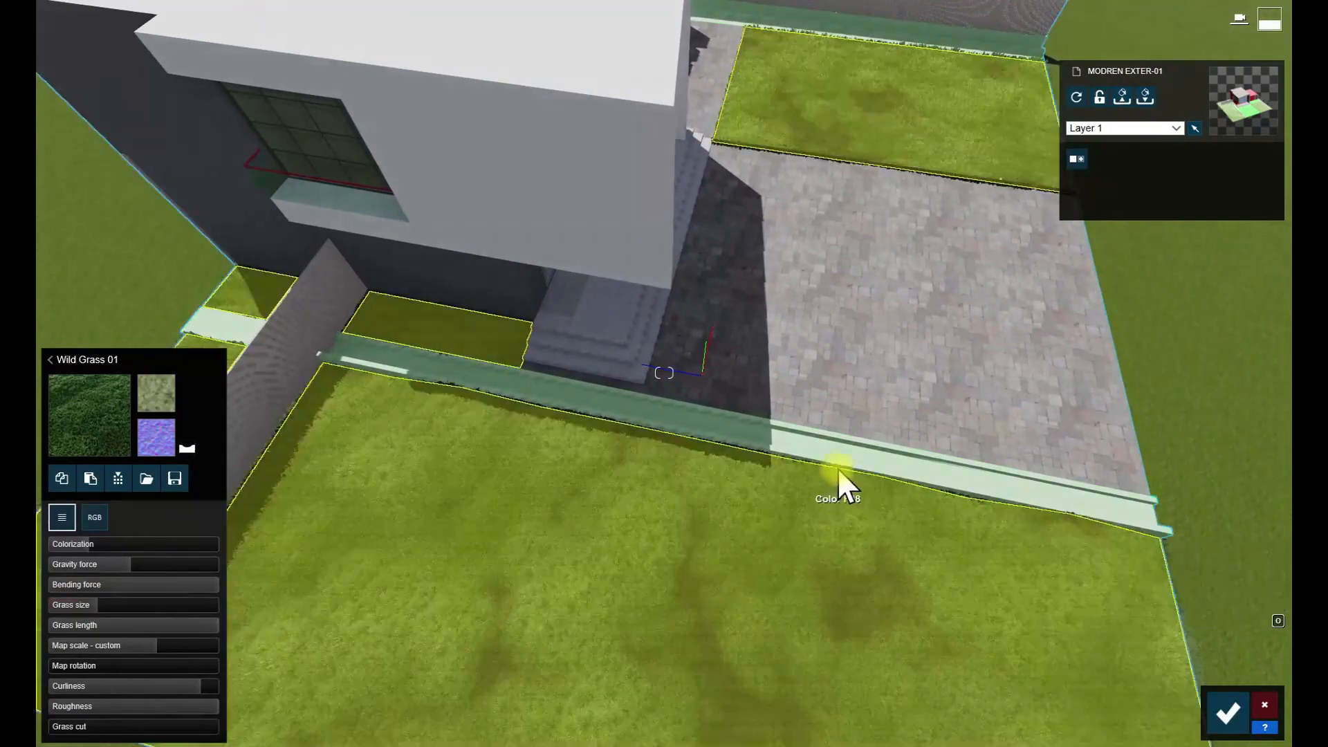
- Apply the Standard material to the long planter curbs and colorize it strongly with a near-white tint
click(820, 483)
click(98, 475)
click(157, 424)
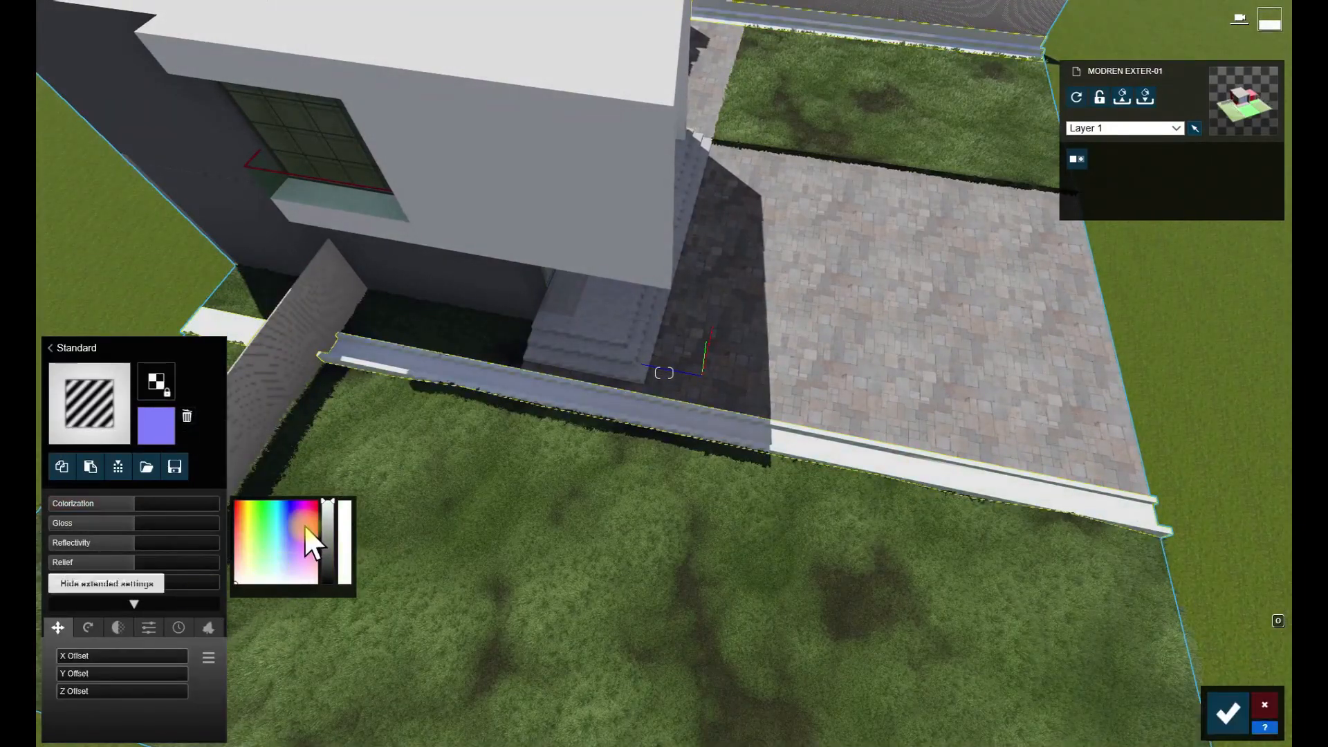
drag(160, 504, 211, 504)
right_drag(229, 610, 280, 626)
key(w)
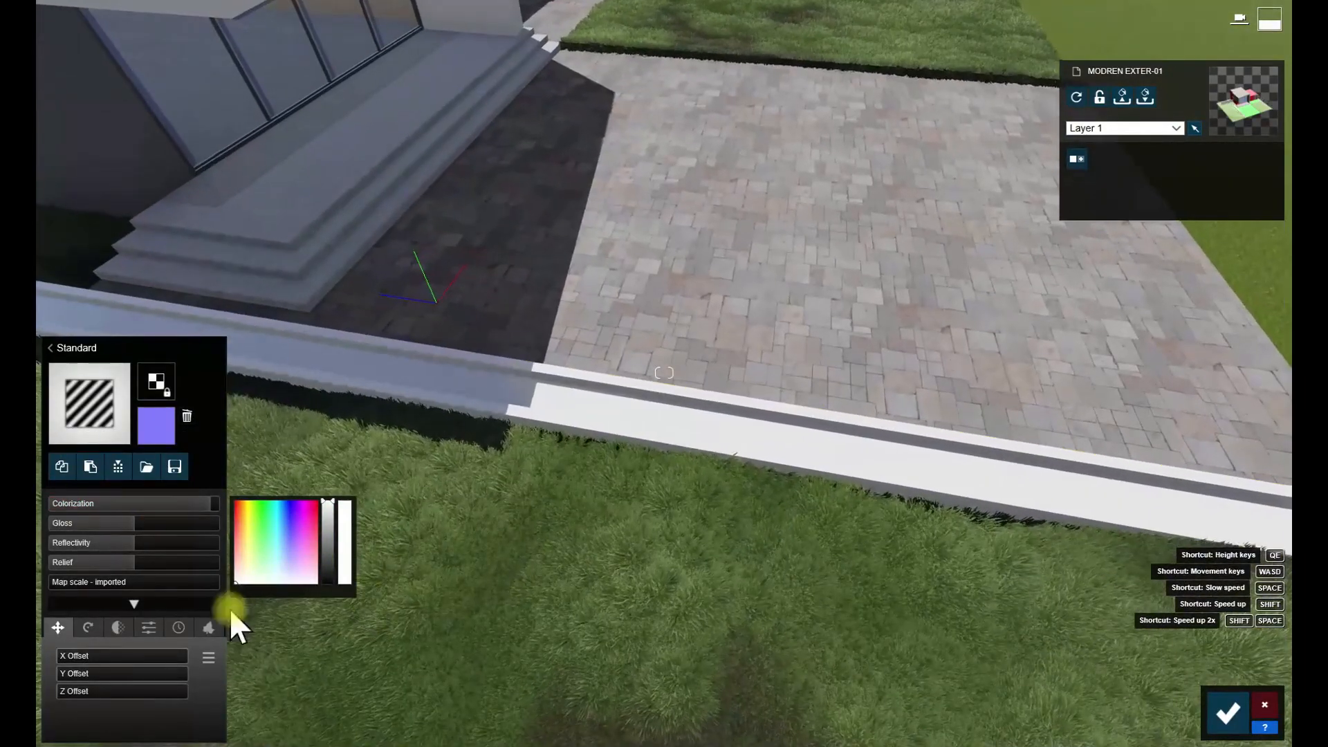
click(289, 580)
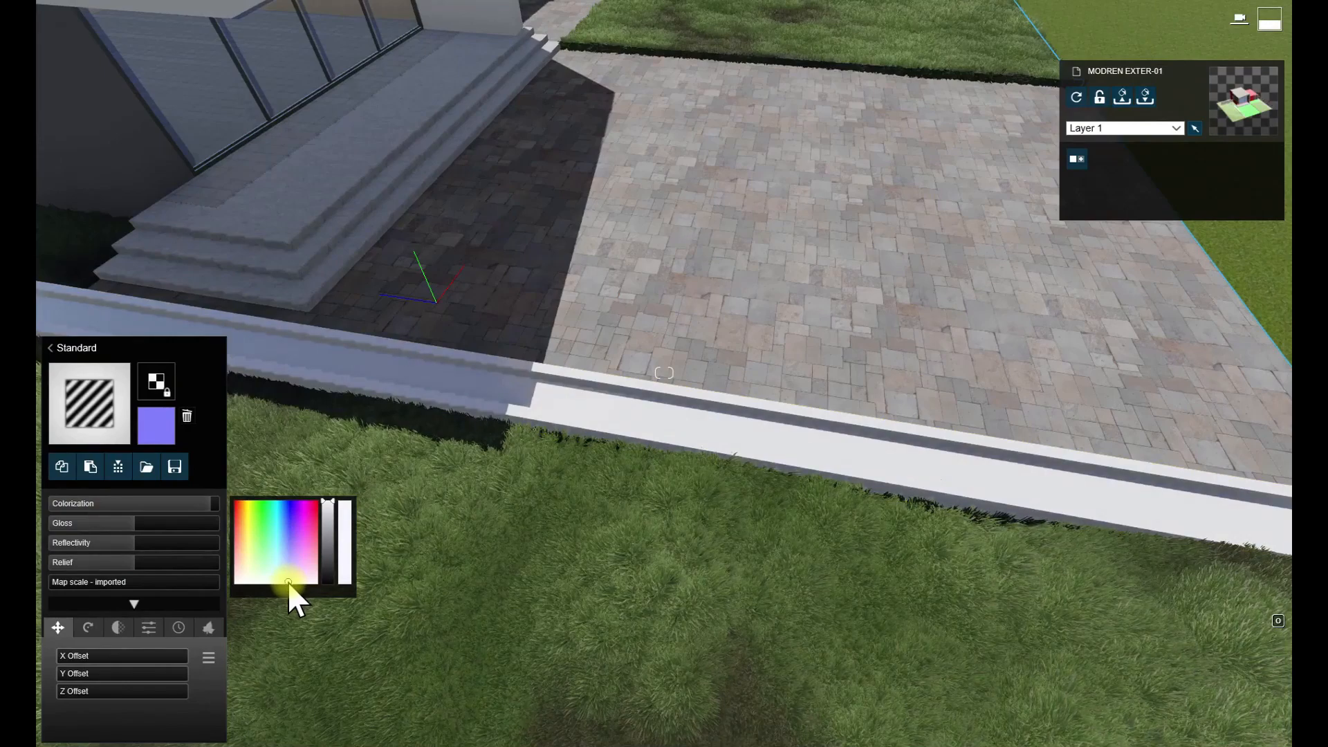
- Lower the curb material's gloss and reflectivity and save the material changes
drag(110, 520, 61, 525)
click(73, 542)
right_drag(277, 471, 311, 384)
key(s)
click(1228, 713)
- Place a line of Spiny Mat Rush from the favourite nature objects along the full length of the front planter
click(82, 652)
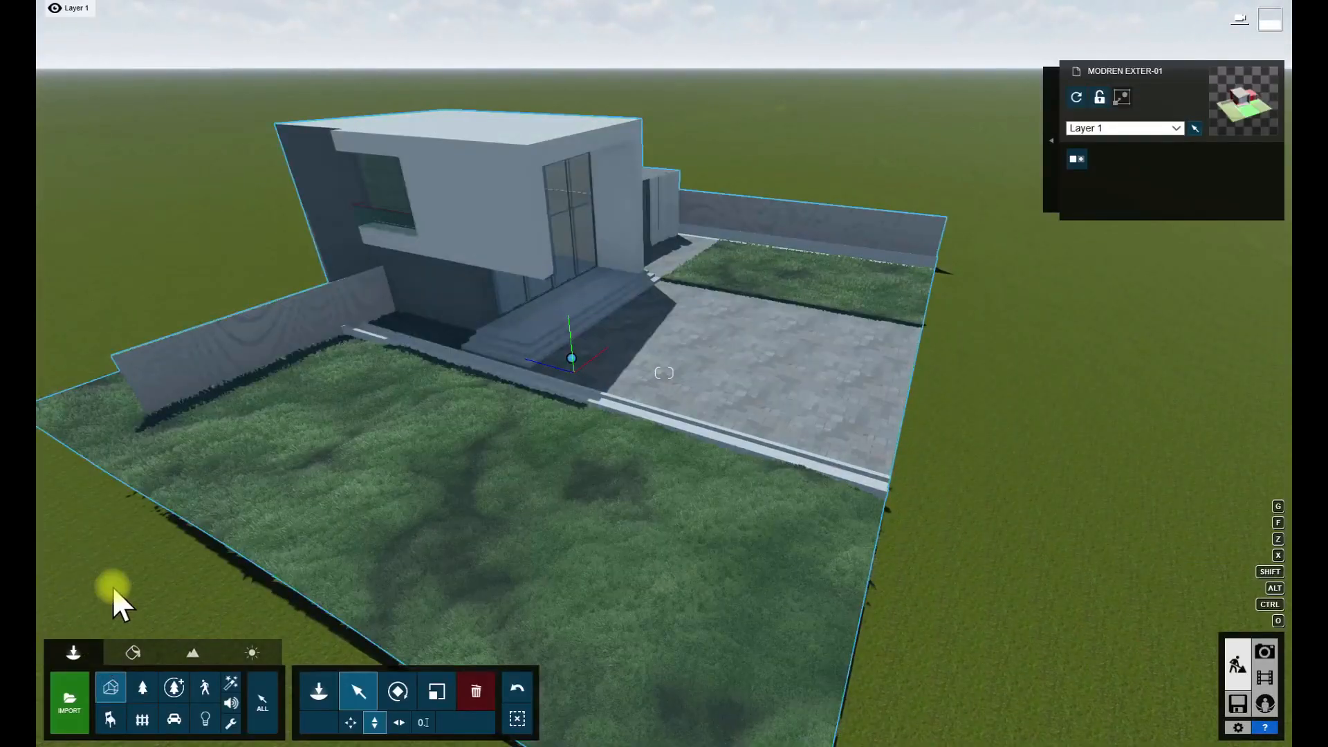
click(143, 687)
click(64, 100)
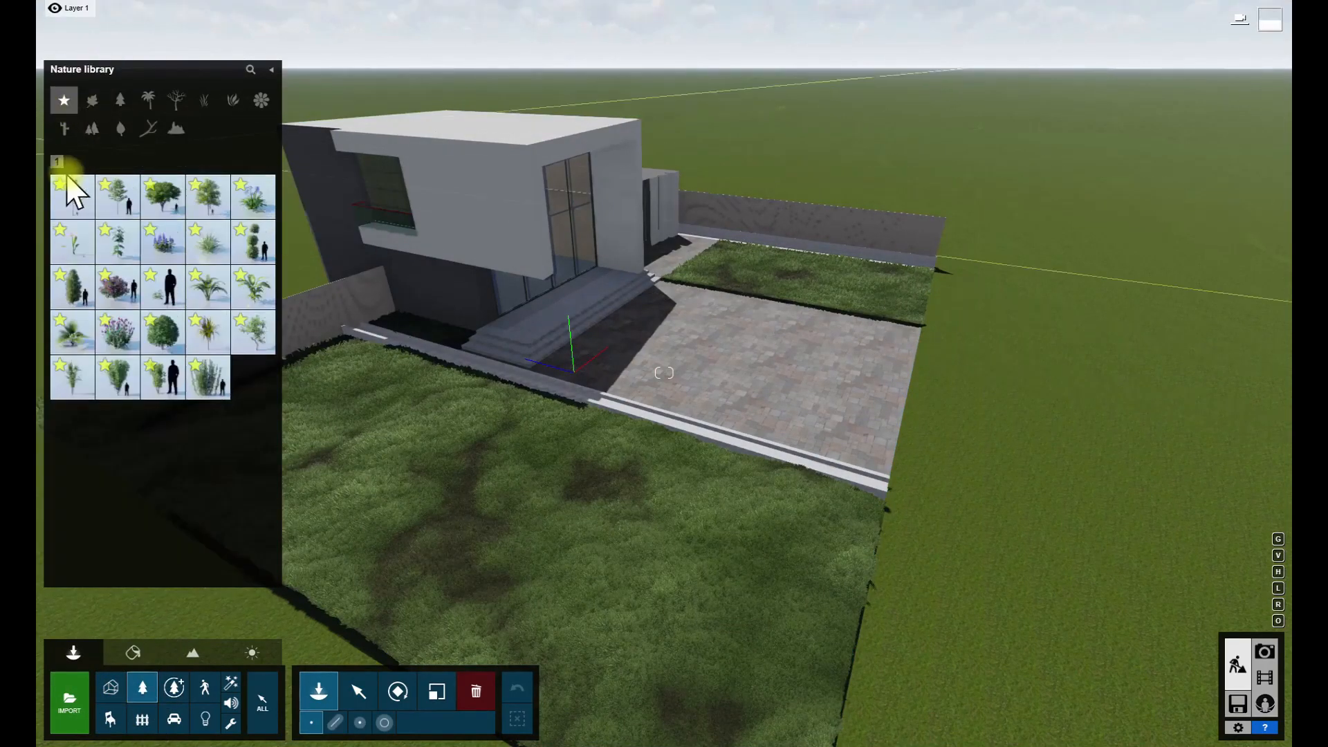
click(335, 721)
click(213, 251)
key(w)
right_drag(817, 377, 621, 269)
key(s)
click(445, 318)
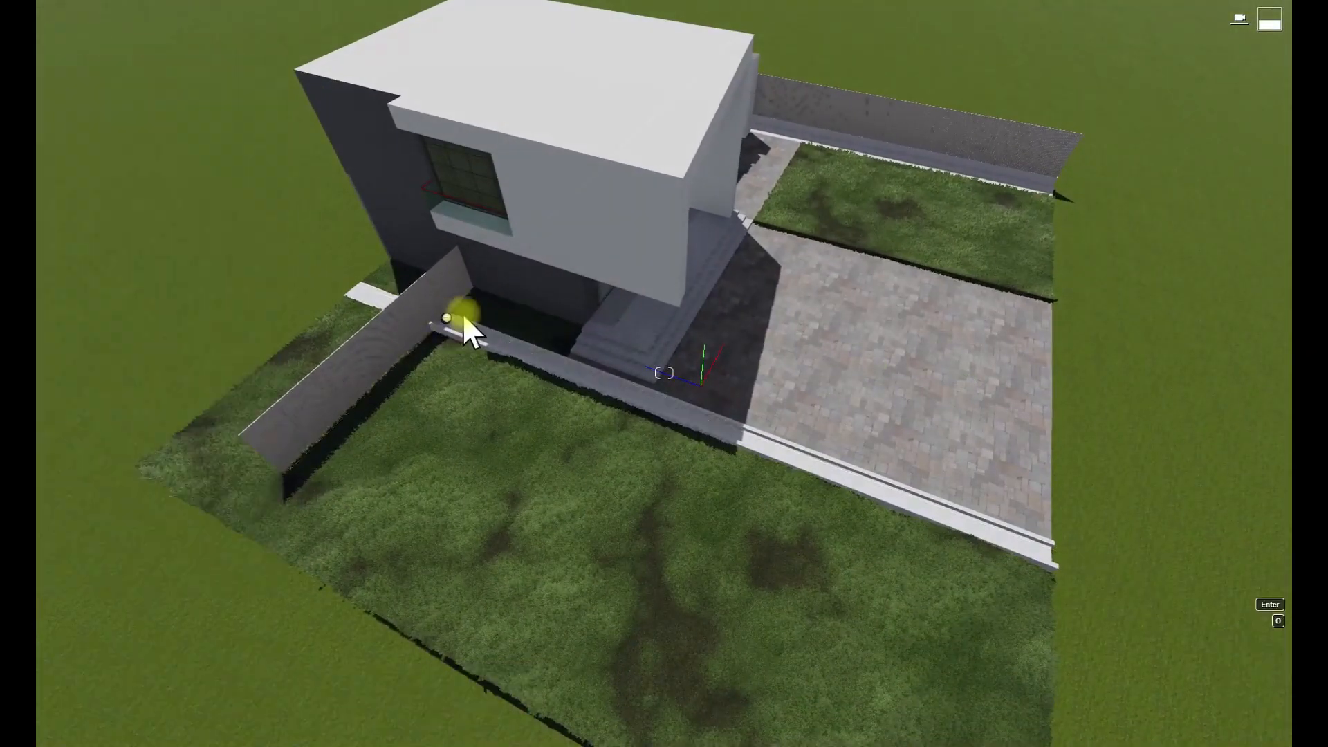
click(1045, 552)
- Add a small fern-like palm, a purple flowering shrub and Dieffenbachia 006 to the plant line's mix
click(212, 293)
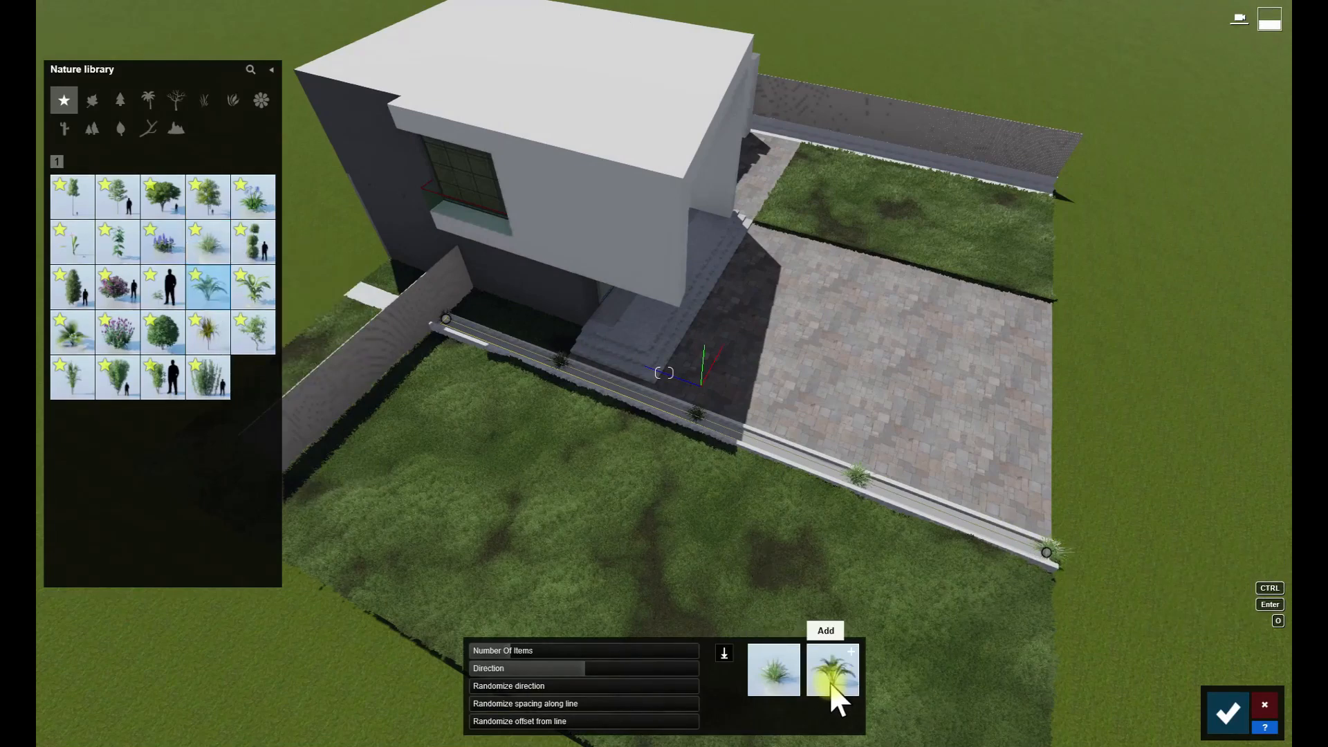
click(829, 680)
click(123, 334)
click(865, 678)
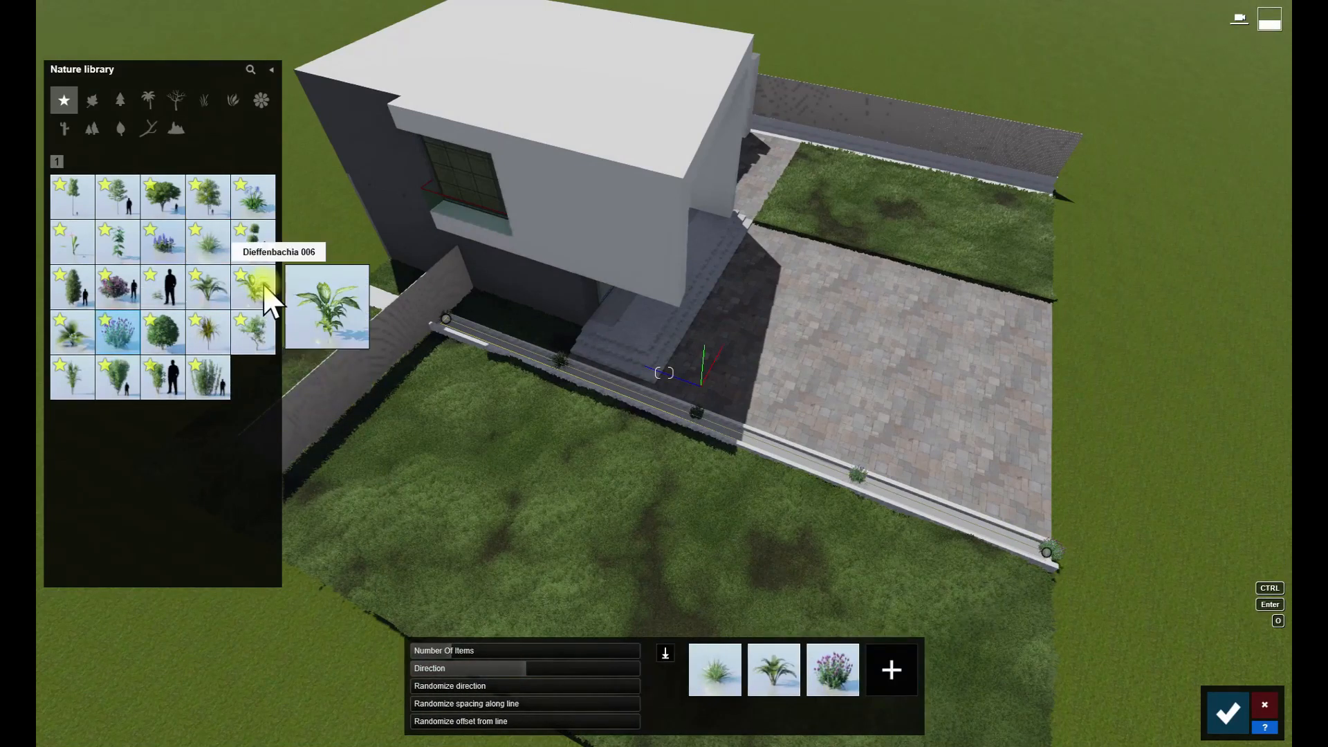
click(261, 287)
click(879, 673)
- Add another Spiny Mat Rush, a blue-flowering plant and Dracaena 001 to the plant line's mix
click(205, 249)
click(888, 663)
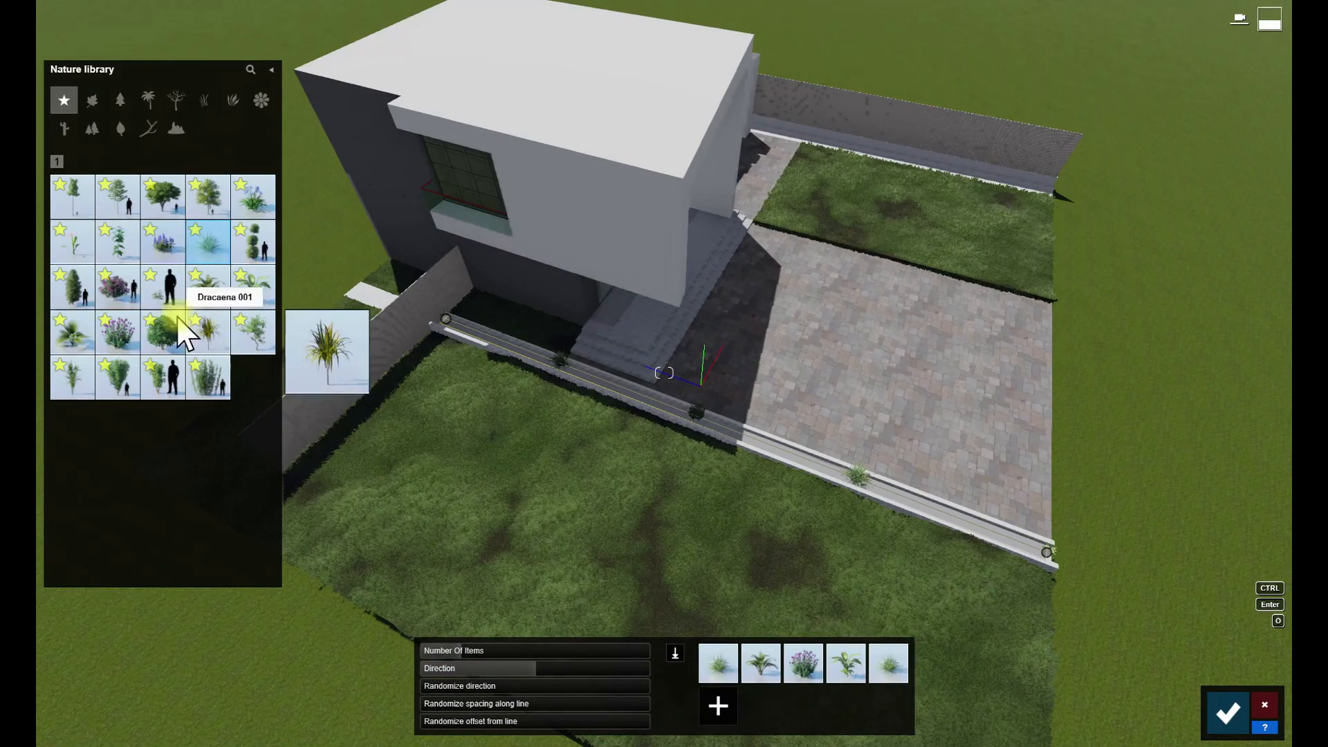
click(251, 208)
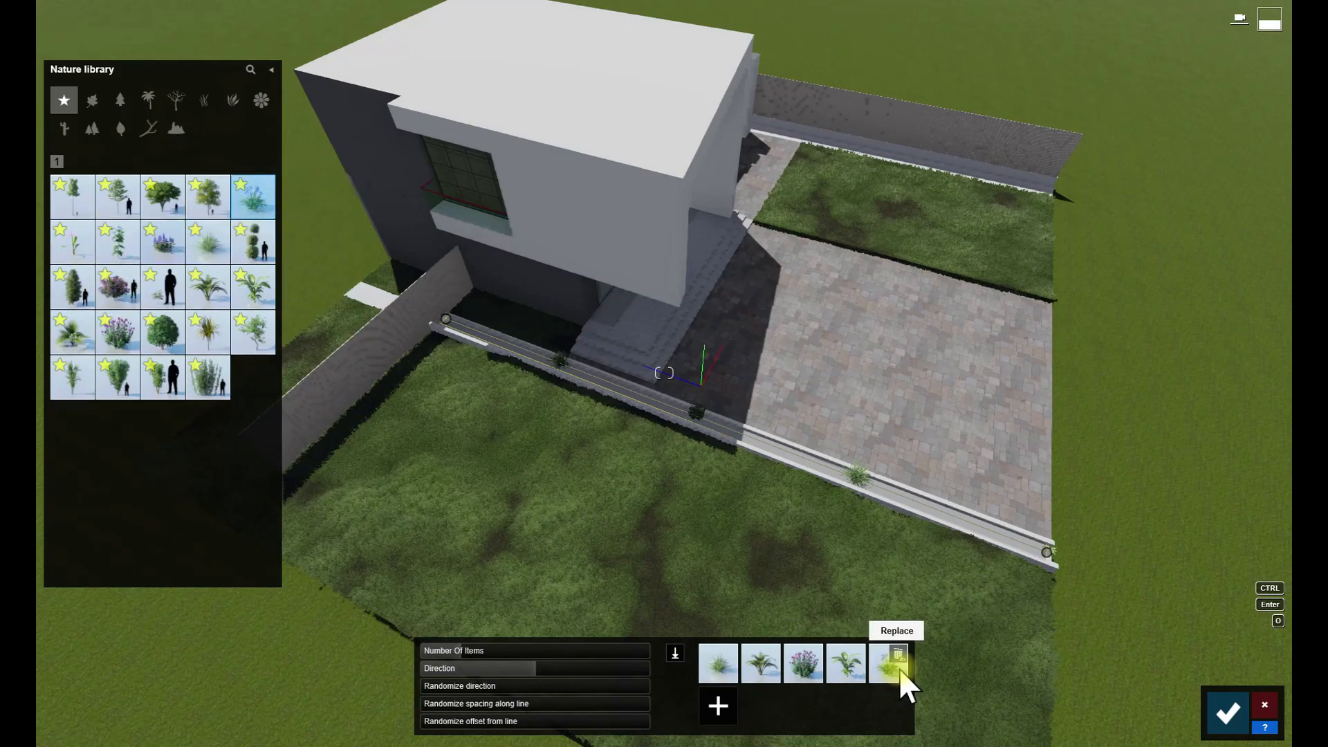
click(719, 706)
click(214, 335)
click(761, 706)
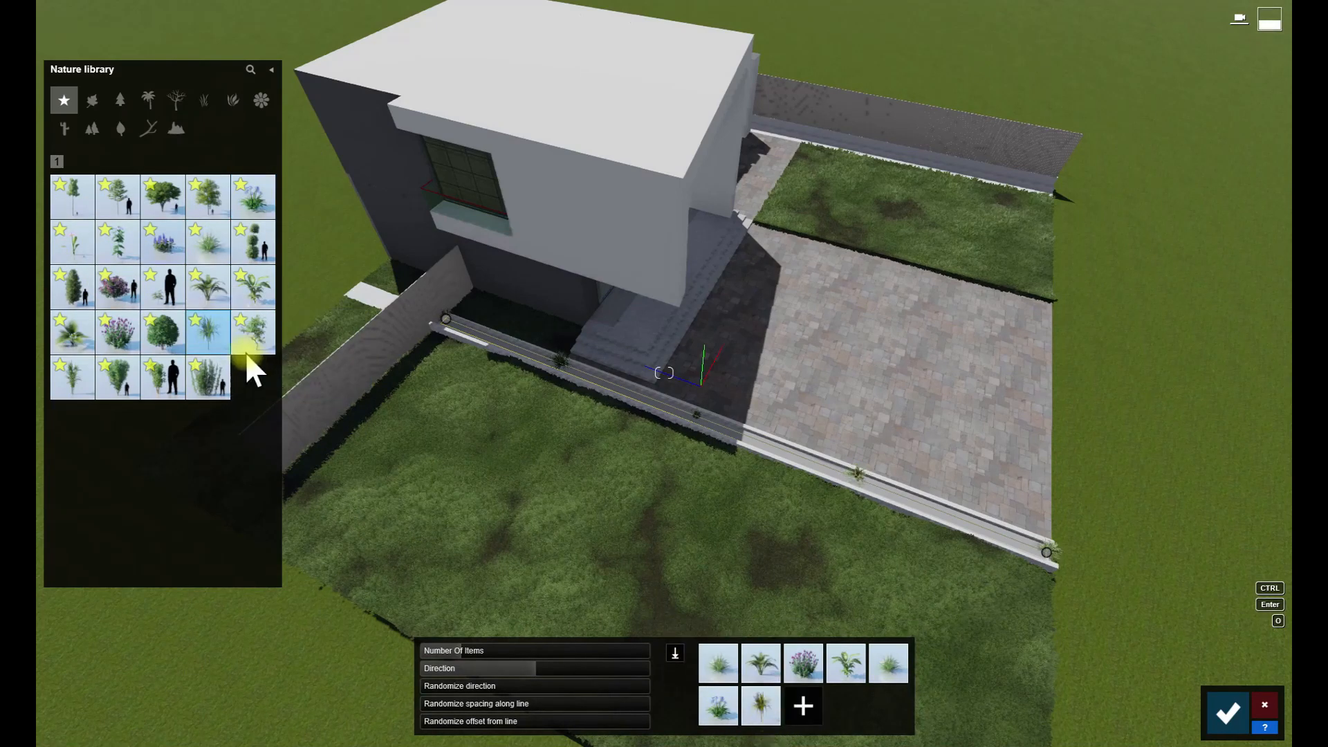
- Complete the mix with two more palm-like plants, raise the number of items along the line and confirm the placement
click(803, 706)
click(72, 332)
click(845, 706)
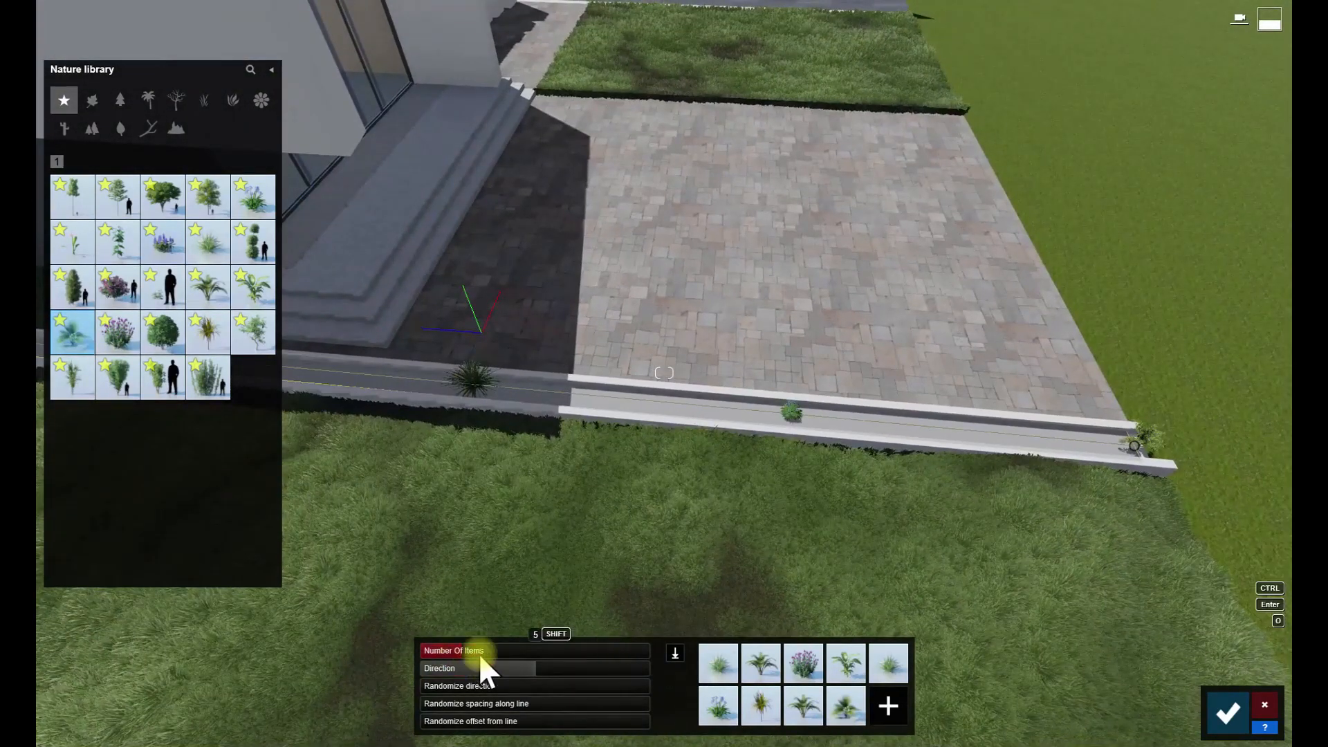
drag(479, 653, 550, 657)
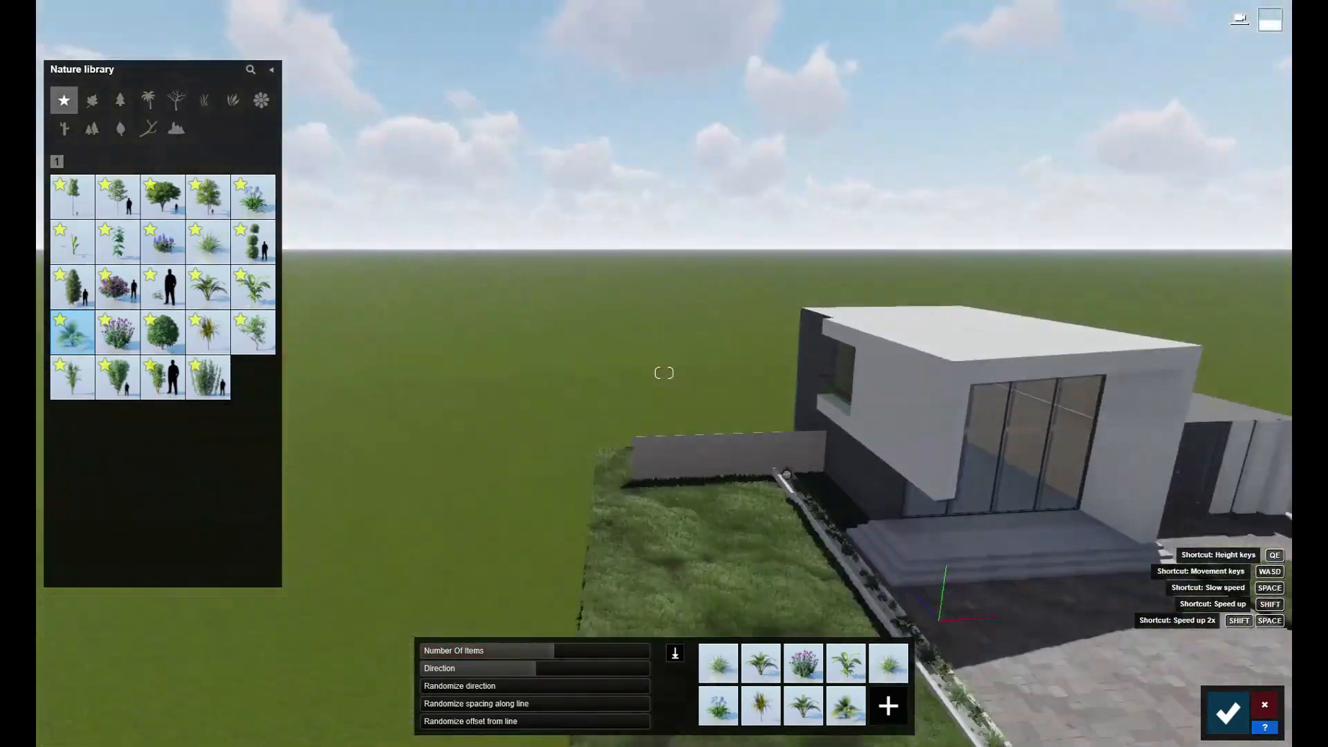
key(w)
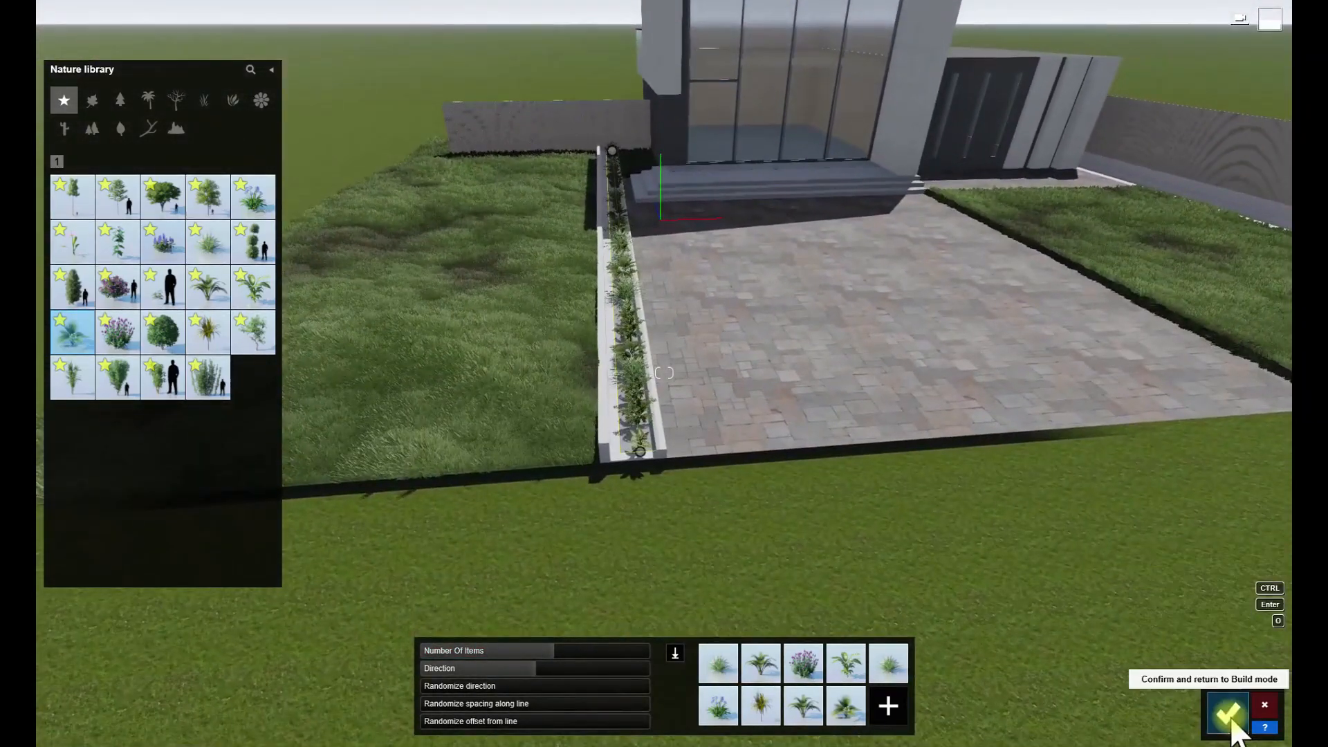
click(1229, 714)
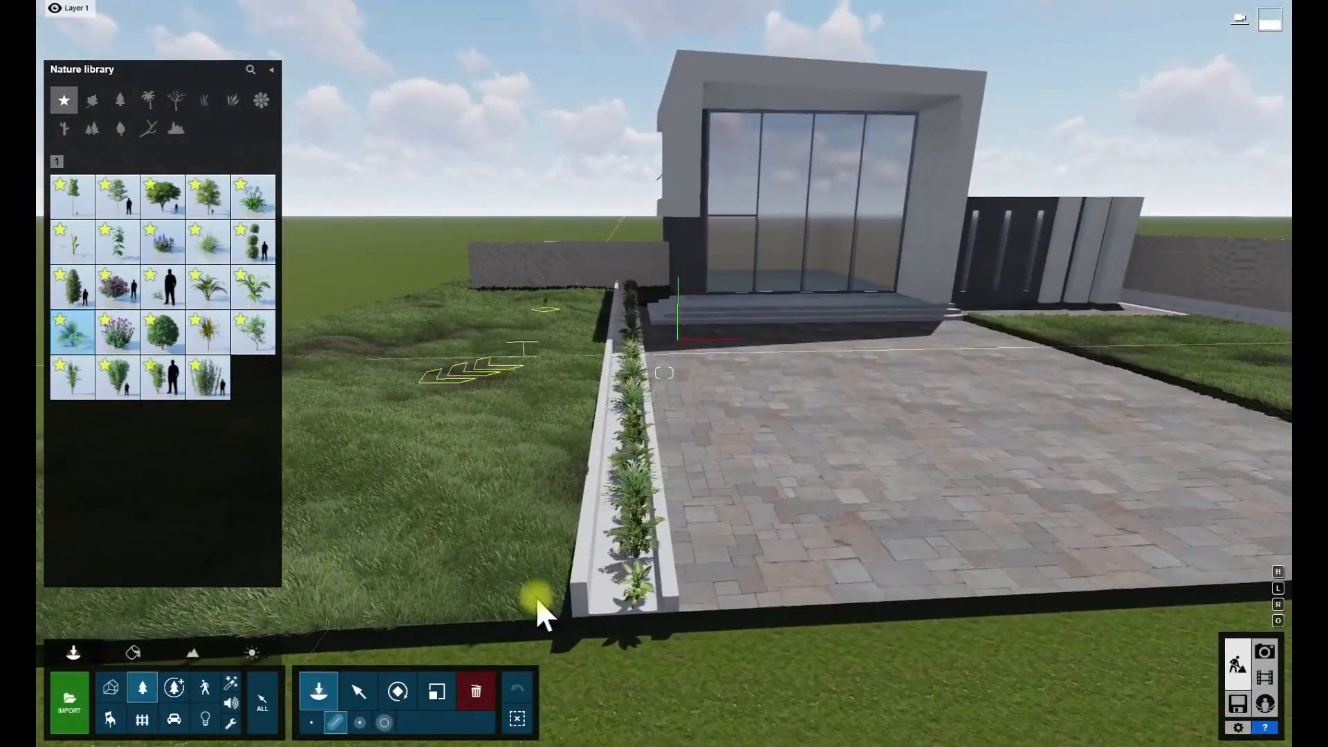
- Select all plants in the front planter and scale them up together into a dense hedge
click(358, 691)
click(529, 329)
ctrl+drag(554, 222, 690, 653)
click(434, 692)
drag(632, 601, 645, 536)
right_drag(645, 535, 671, 507)
key(w)
key(a)
key(s)
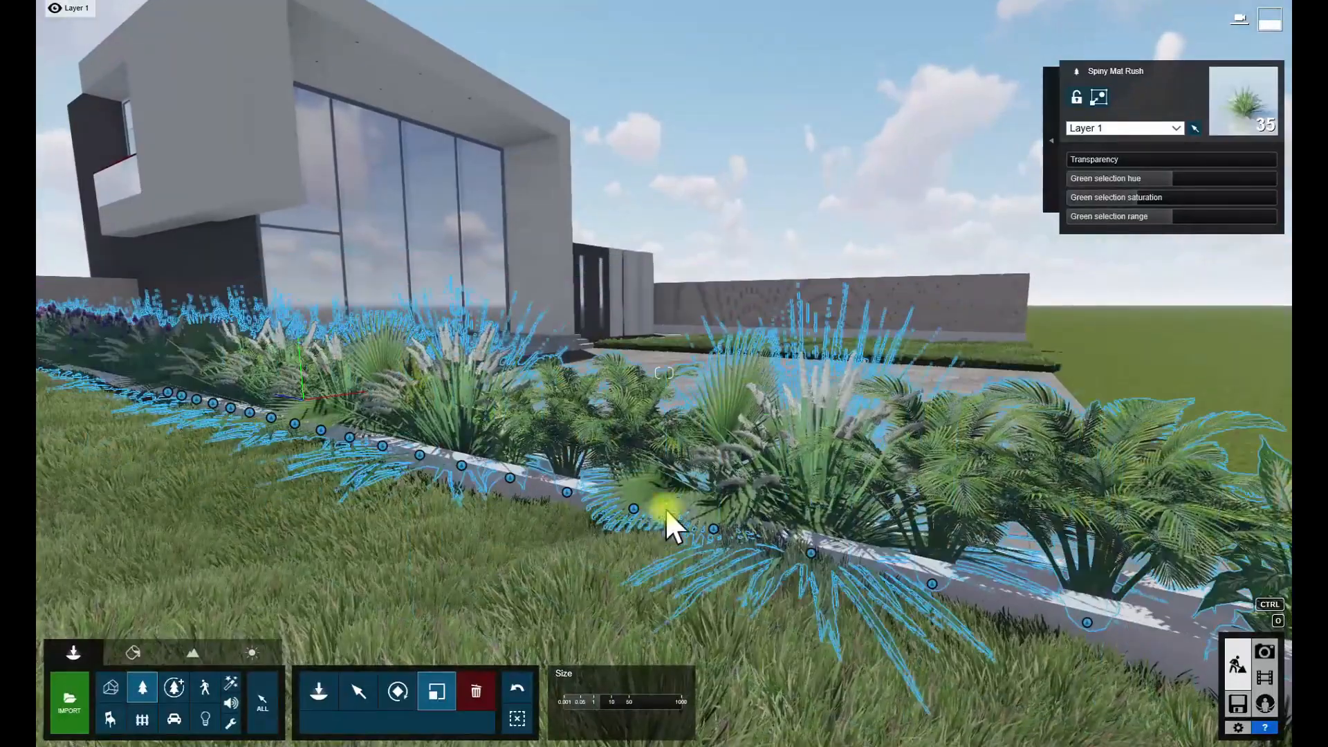
drag(637, 503, 637, 501)
- Move the selected plants vertically to seat them in the front planter
click(358, 691)
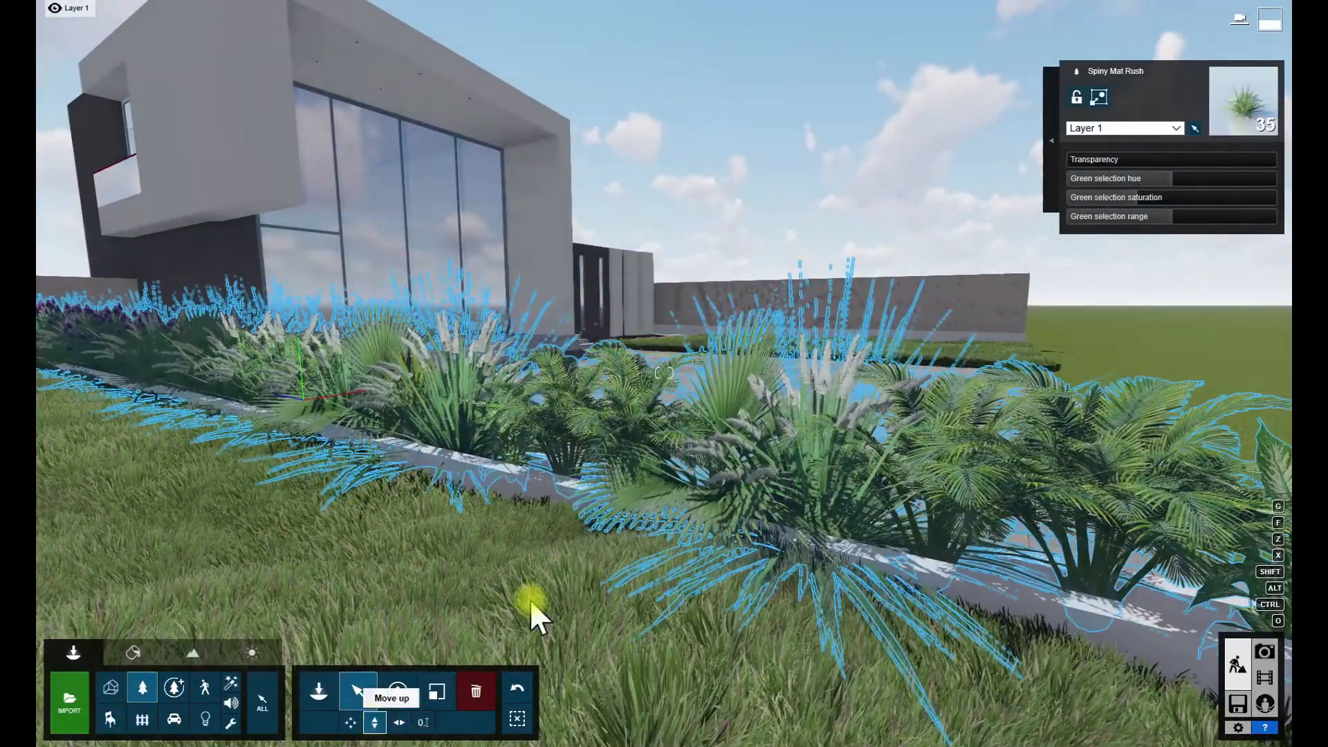
drag(565, 488, 566, 480)
right_drag(566, 480, 400, 479)
key(w)
key(s)
key(w)
key(s)
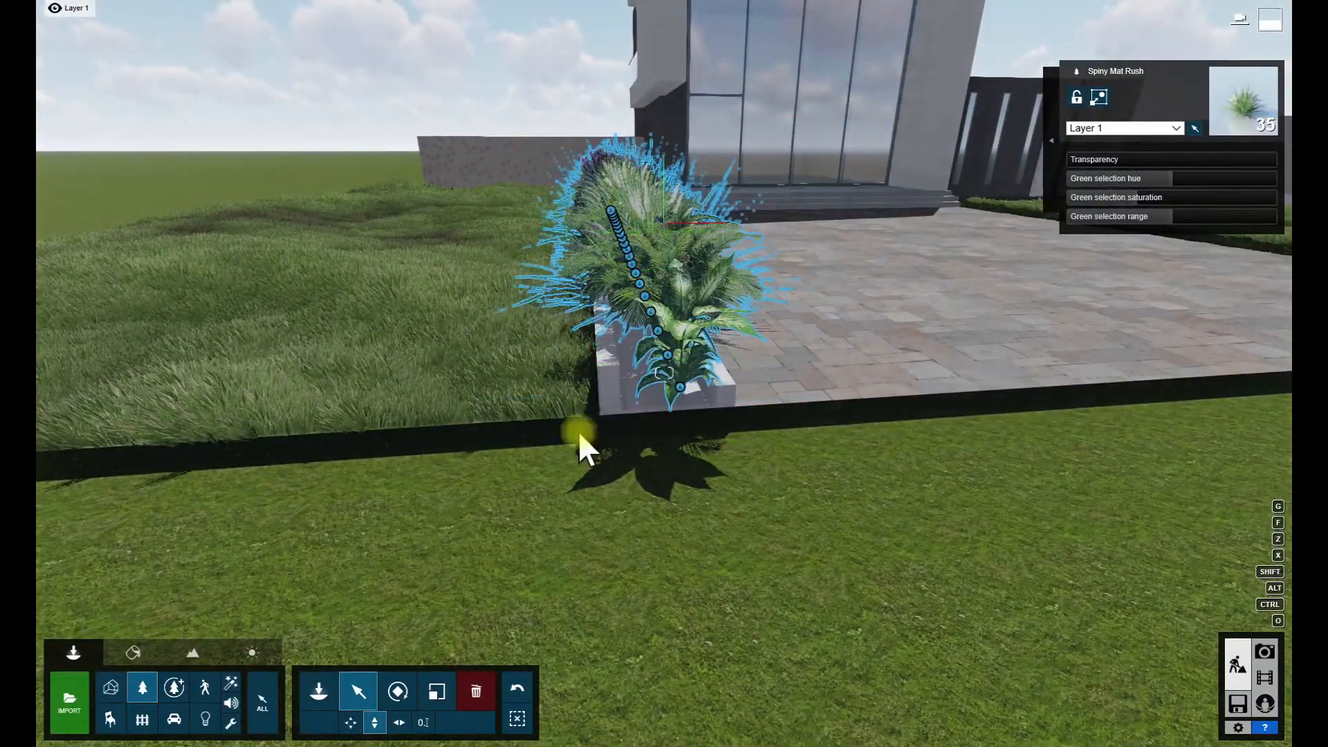
- Shift the selected plants' green hue slightly, raise the green saturation and reduce the green range
click(353, 723)
right_drag(465, 595, 489, 430)
key(s)
right_drag(489, 479, 455, 368)
key(d)
key(w)
key(a)
mouse_move(1163, 177)
mouse_down()
mouse_move(1136, 180)
mouse_move(1186, 177)
mouse_move(1166, 178)
mouse_move(1158, 199)
mouse_move(1180, 218)
mouse_move(1151, 221)
mouse_move(1162, 184)
mouse_up()
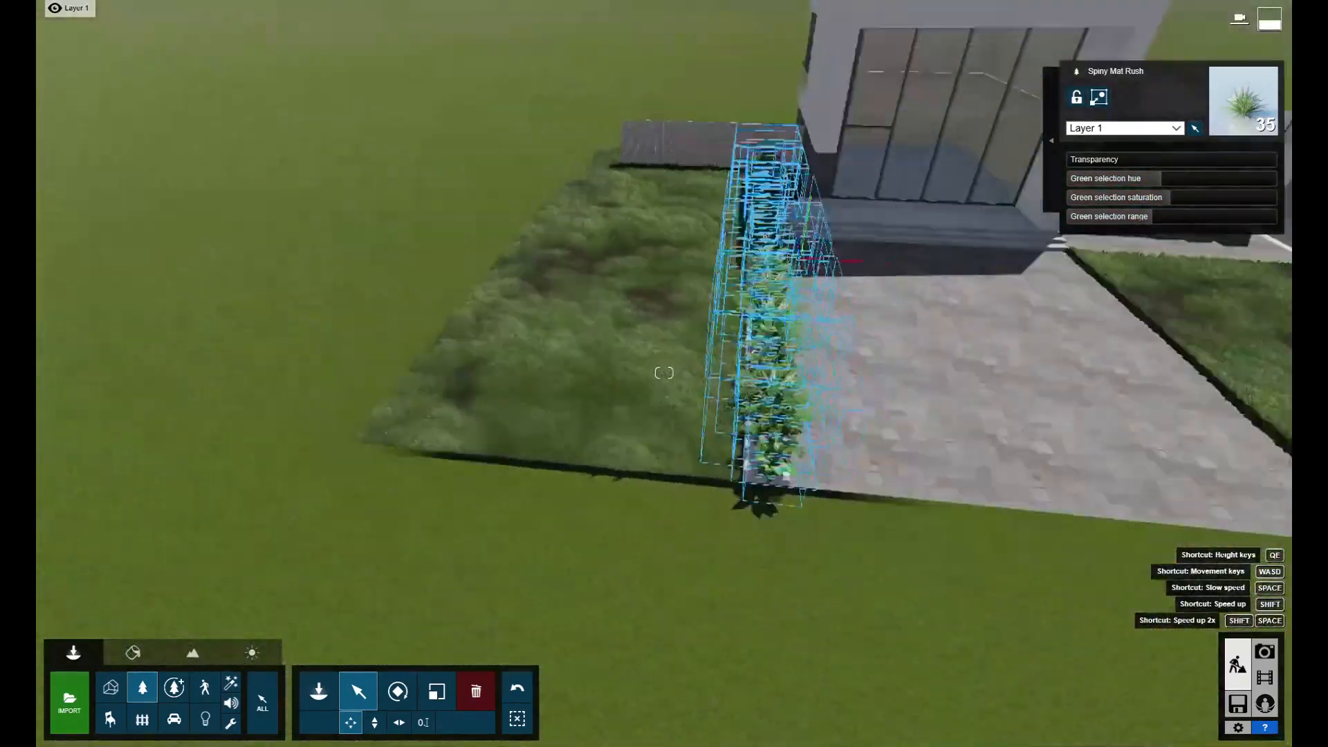
key(w)
right_drag(664, 374, 720, 473)
key(s)
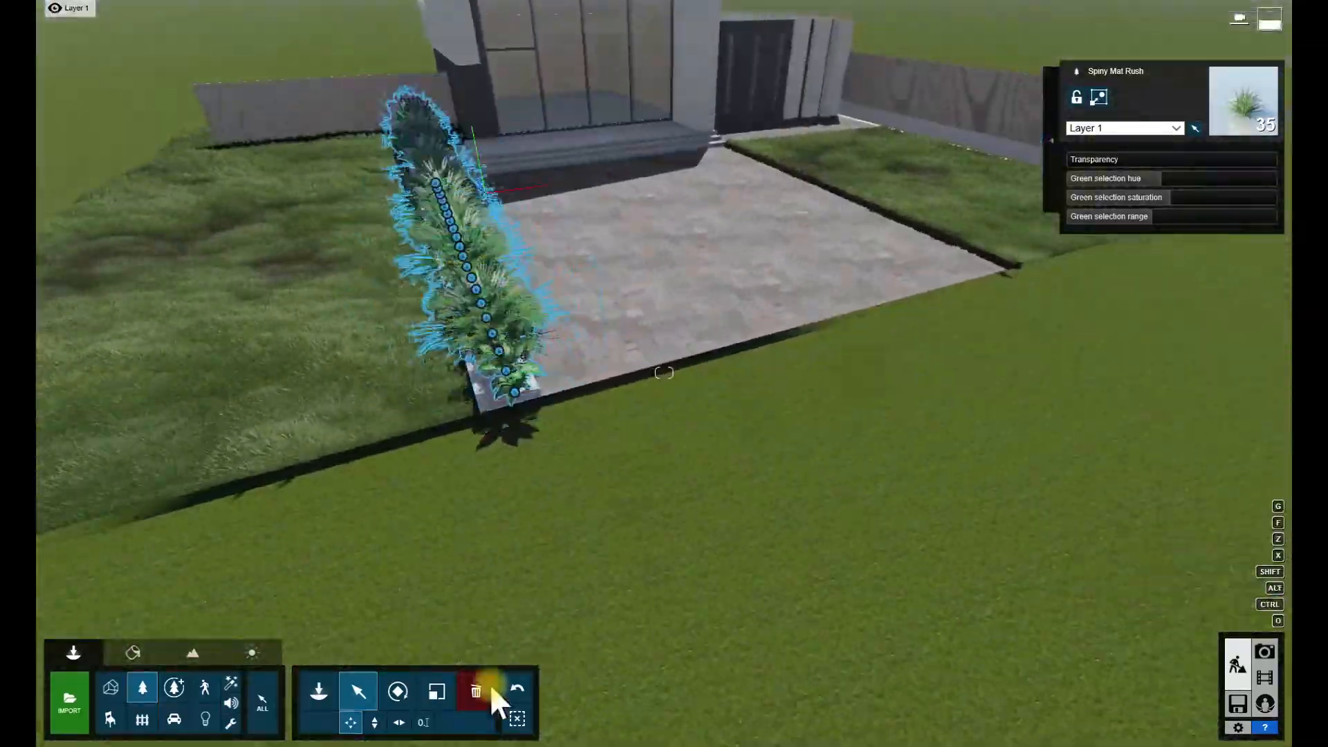
- Copy the selected row of plants to the planter along the far boundary wall
alt+drag(514, 392, 999, 280)
mouse_move(1000, 280)
right_down()
mouse_move(1079, 229)
mouse_move(1066, 208)
mouse_move(996, 290)
right_up()
key(w)
key(s)
drag(498, 442, 813, 367)
- Align the copied row of plants inside the planter beside the boundary wall
key(w)
mouse_move(812, 368)
right_down()
mouse_move(851, 360)
mouse_move(788, 376)
right_up()
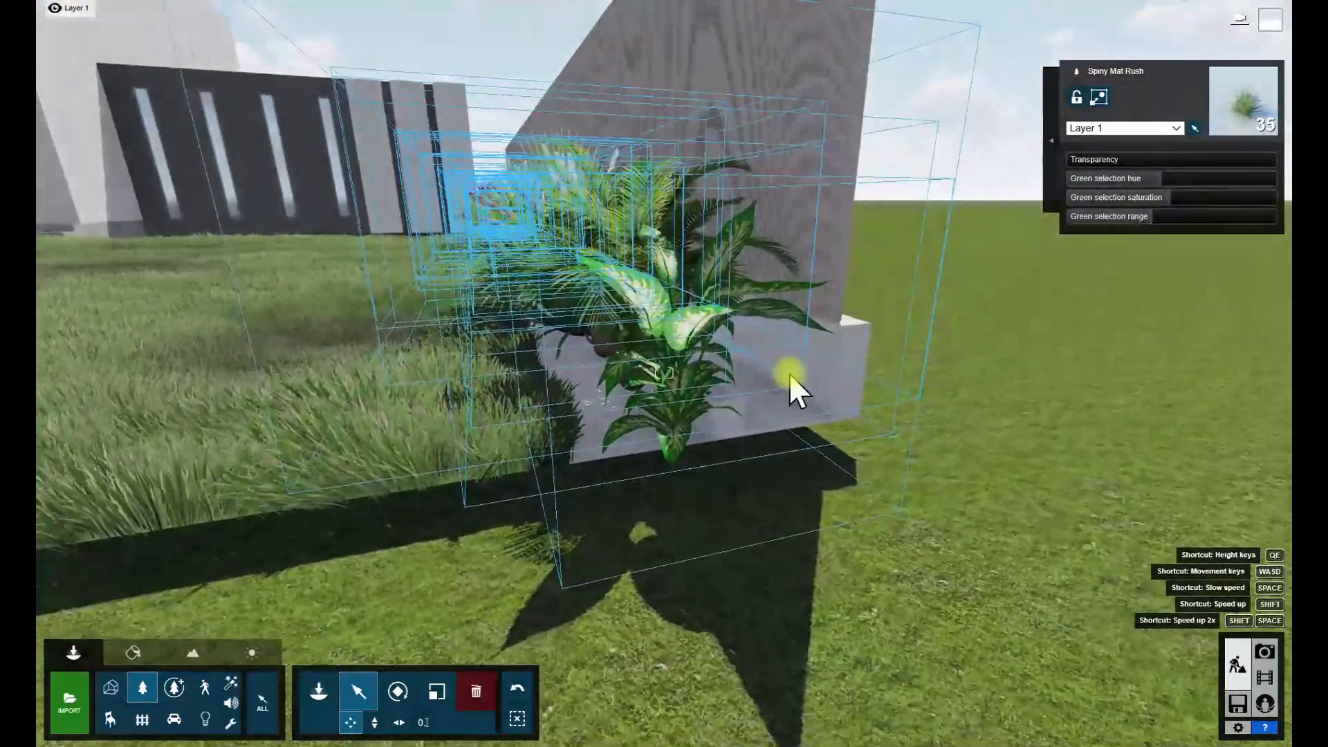
drag(678, 437, 653, 441)
right_drag(653, 441, 685, 467)
key(s)
key(w)
- Apply the indoor wood material Polii Wood Fine 014 VAR1 3K to the slatted boundary walls
key(w)
click(133, 652)
click(626, 393)
right_drag(626, 393, 693, 442)
key(w)
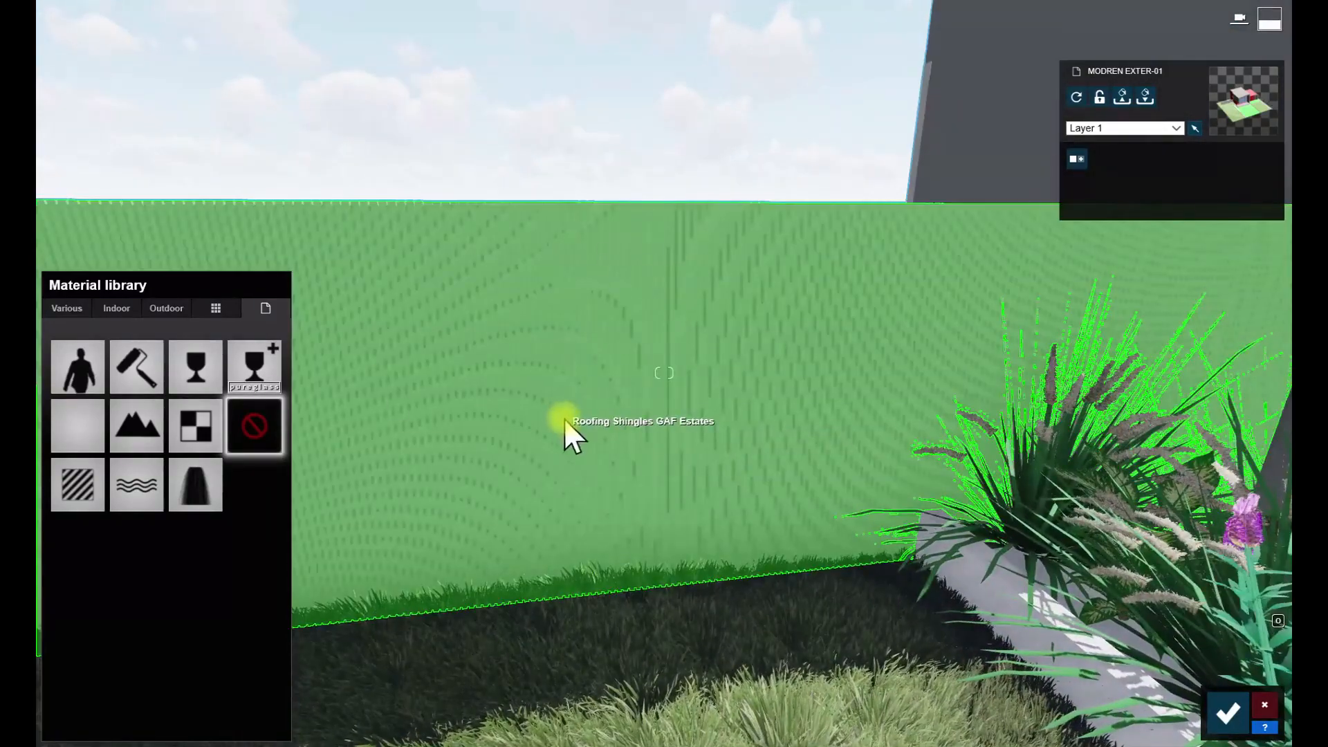
click(564, 419)
click(121, 308)
click(220, 386)
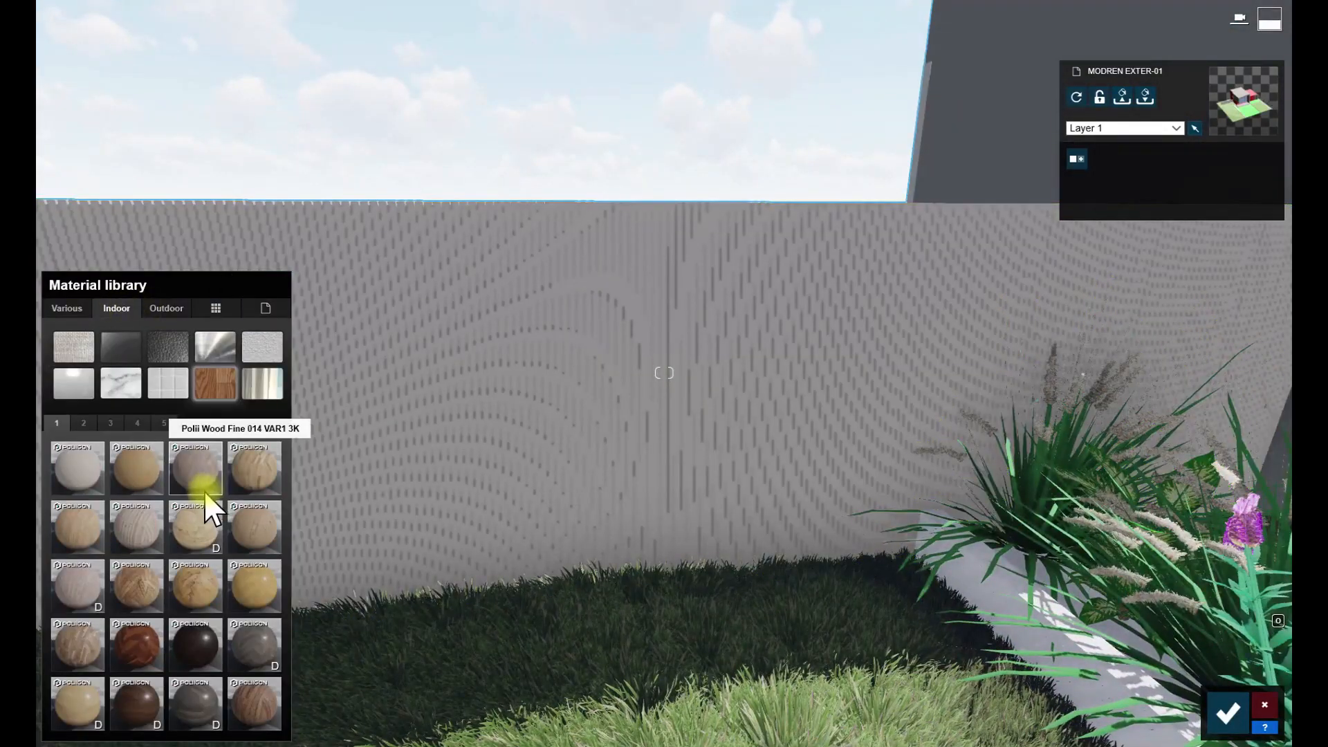
click(196, 470)
scroll(502, 474, up, 3)
right_drag(503, 508, 502, 470)
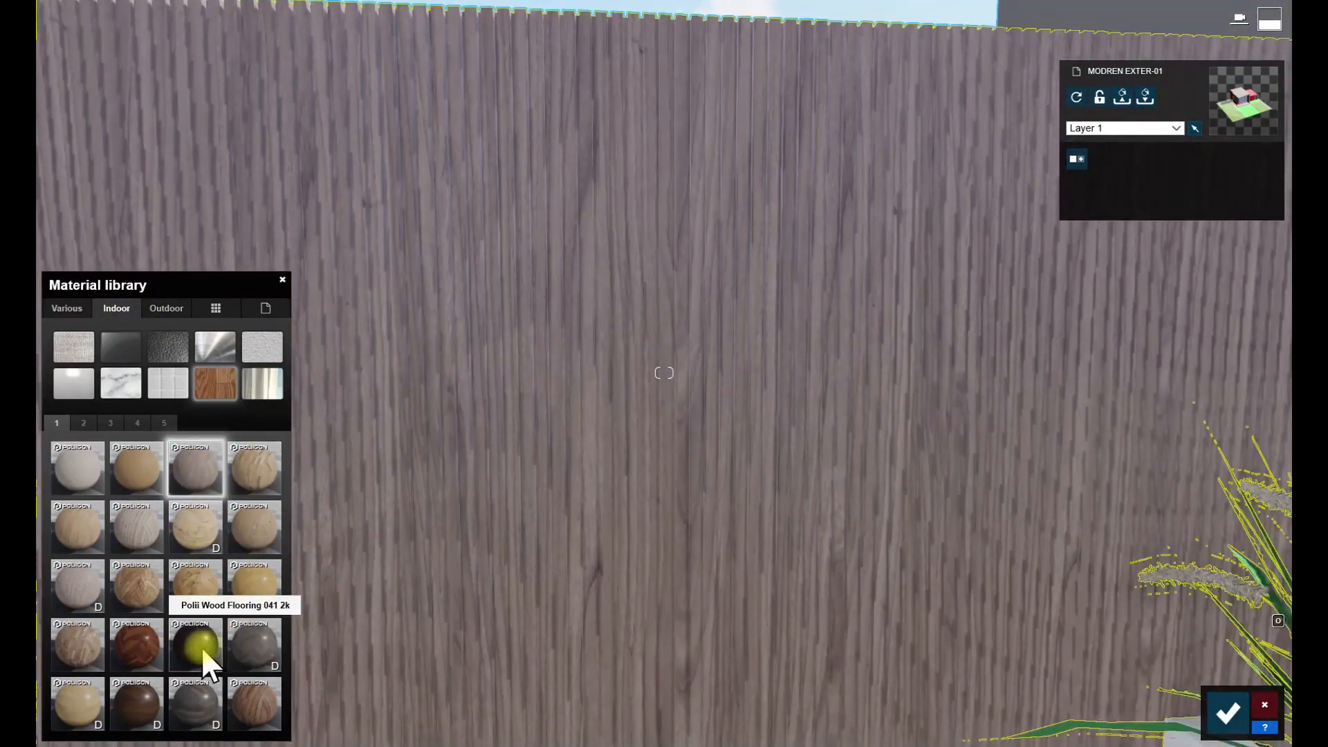
- Keep Polii Wood Fine 014 VAR1 3K on the boundary wall and colorize it with a darker brown tint
click(200, 633)
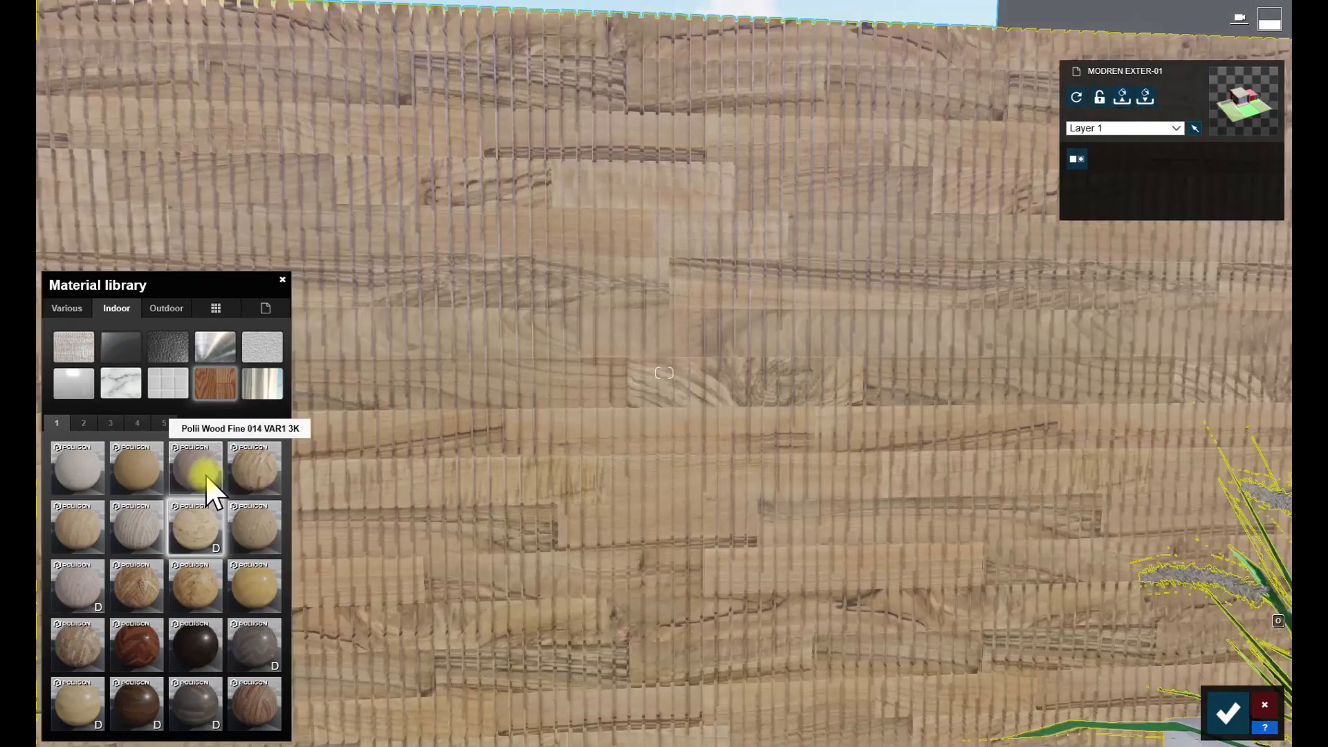
double_click(207, 475)
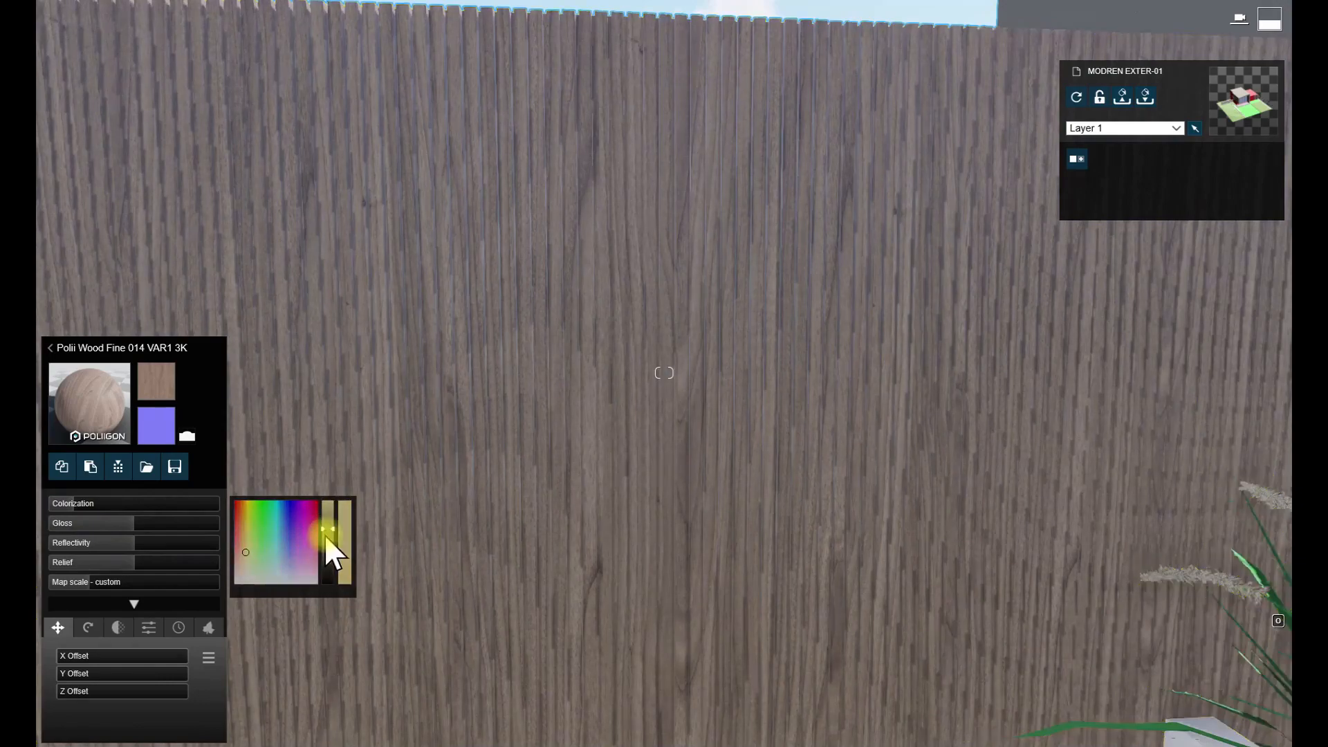
drag(130, 510, 117, 509)
key(s)
right_drag(387, 443, 408, 402)
key(w)
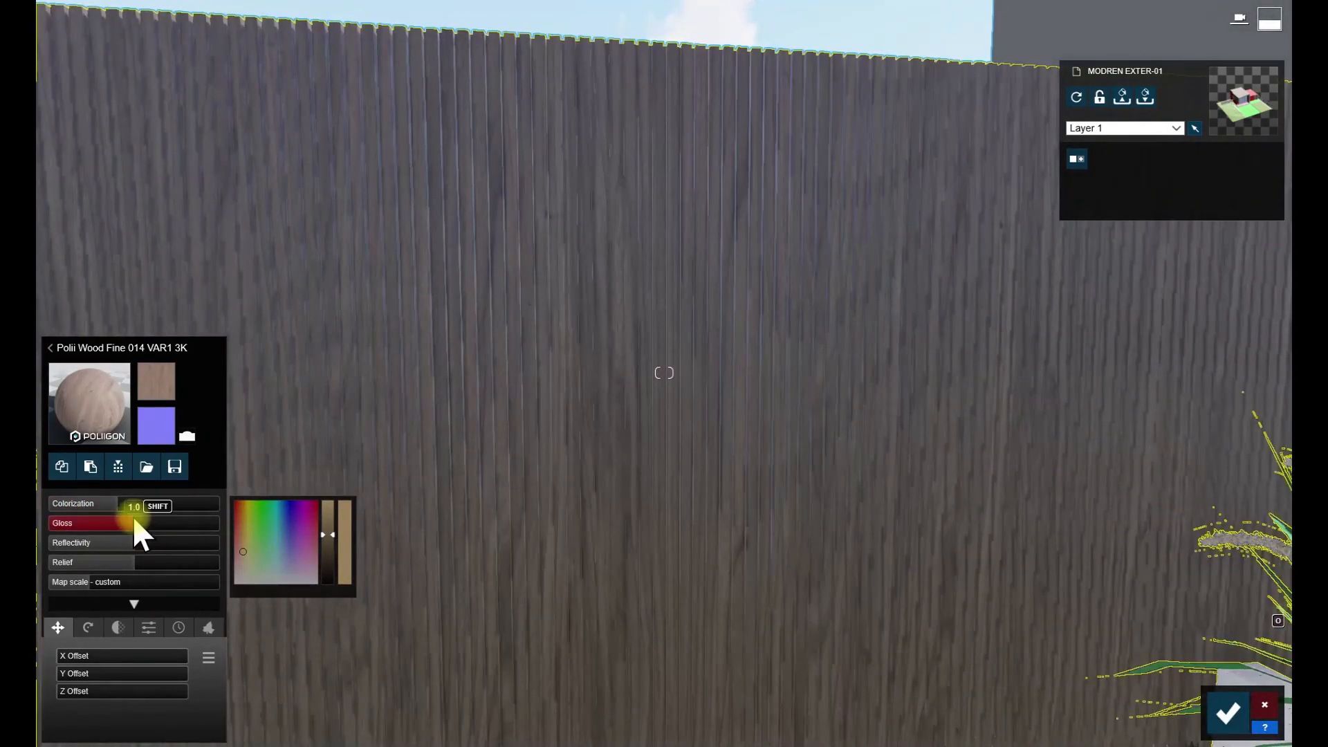
- Lower the wall wood's gloss and reflectivity, add wood-type weathering and save the material changes
drag(74, 663, 107, 666)
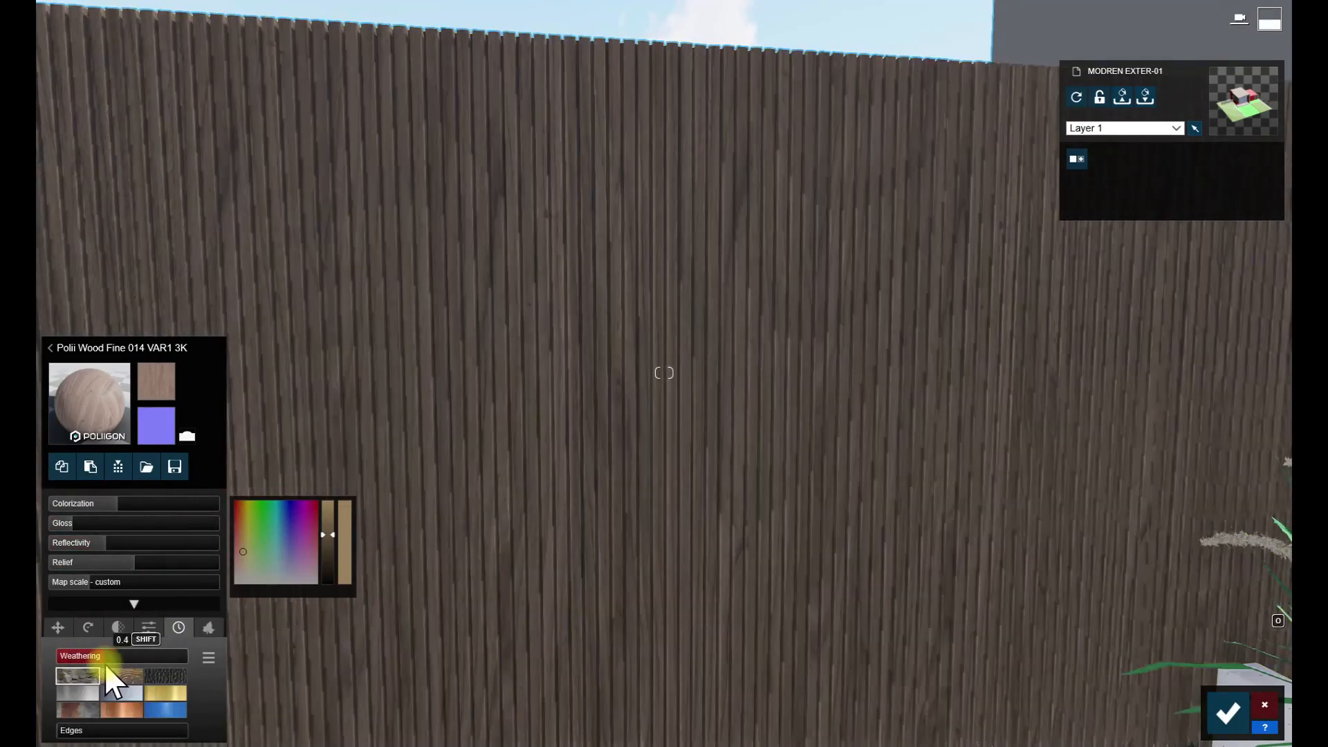
click(82, 655)
key(s)
right_drag(448, 706, 594, 727)
key(w)
key(s)
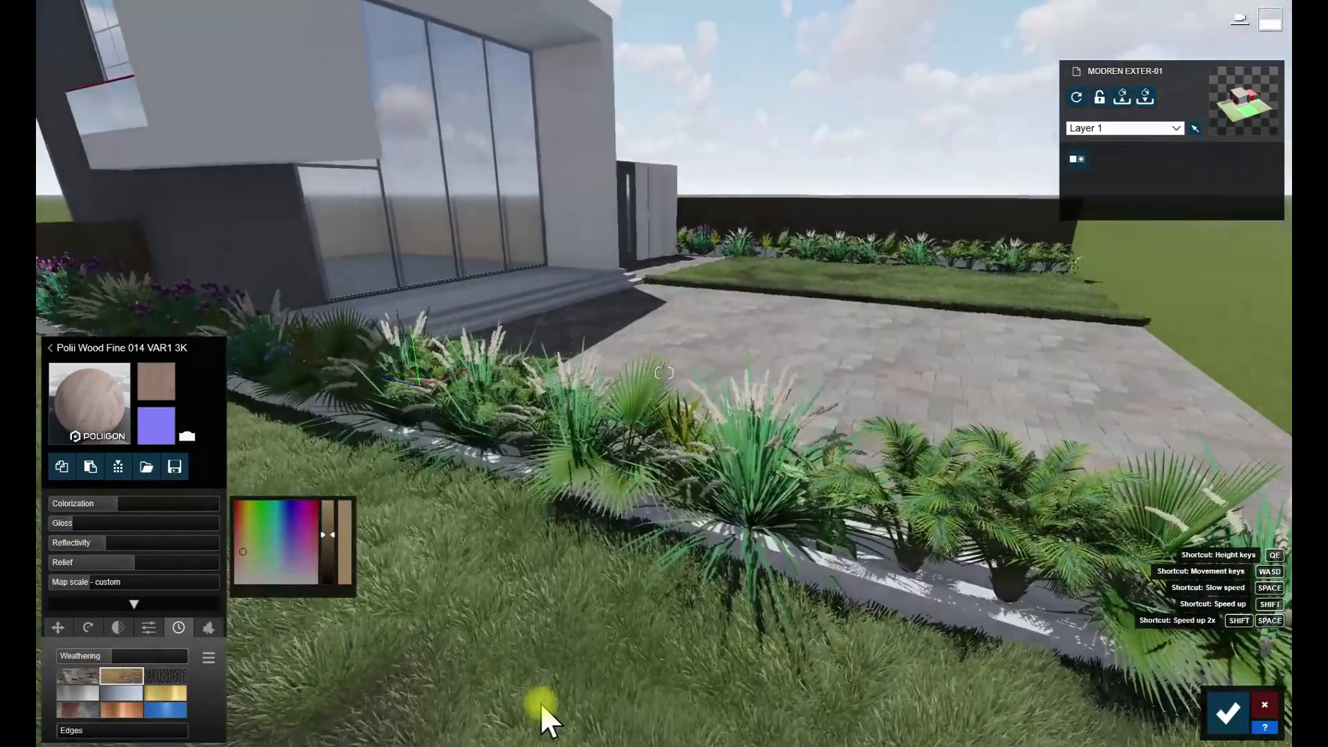
click(1232, 709)
- Switch to movie mode and start recording a new clip in the first slot
key(w)
right_drag(664, 373, 668, 332)
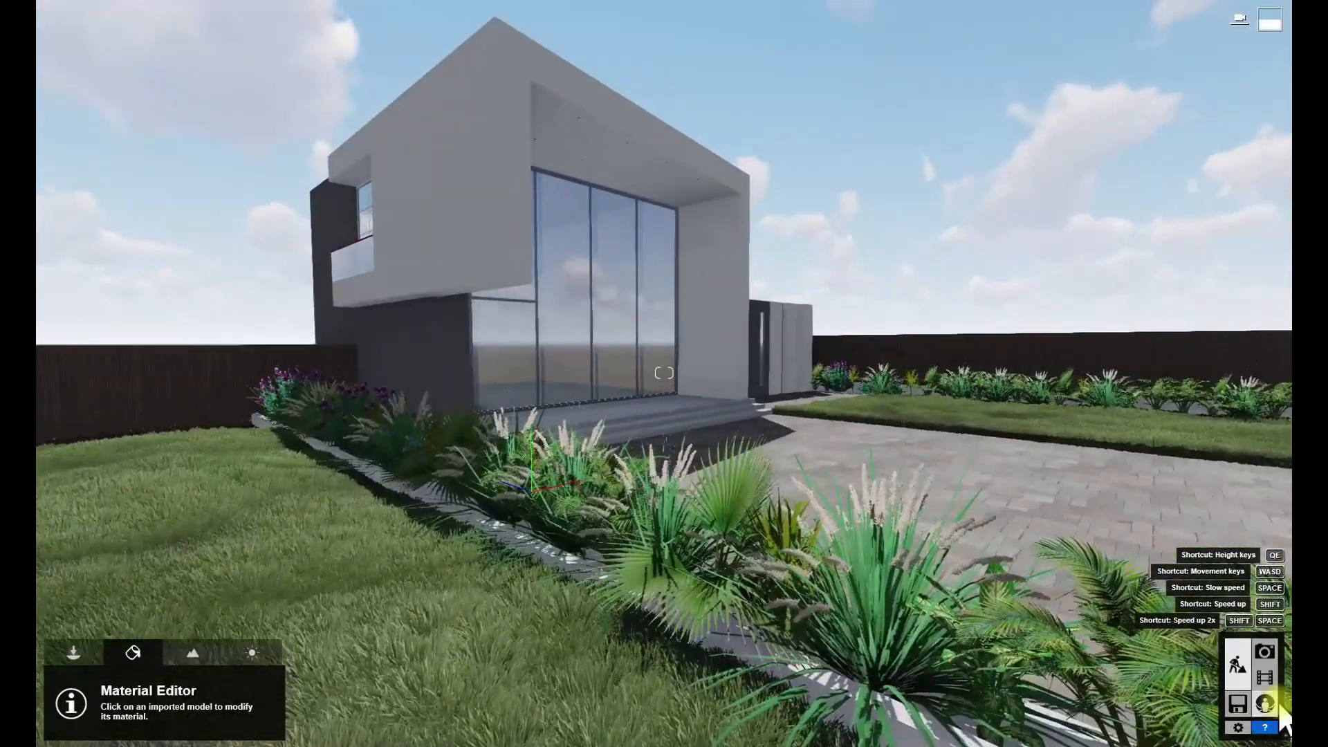
click(1265, 678)
click(176, 501)
- Frame a low corner view of the house across the planter and lawn, capture it as a camera keyframe and save the clip
mouse_move(606, 306)
right_down()
mouse_move(630, 294)
mouse_move(619, 256)
mouse_move(616, 290)
right_up()
key(s)
drag(683, 543, 665, 541)
key(w)
right_drag(655, 287, 643, 315)
key(s)
key(a)
drag(665, 542, 655, 542)
key(w)
mouse_move(515, 398)
right_down()
mouse_move(522, 418)
mouse_move(524, 405)
mouse_move(502, 402)
right_up()
key(d)
key(a)
key(w)
key(s)
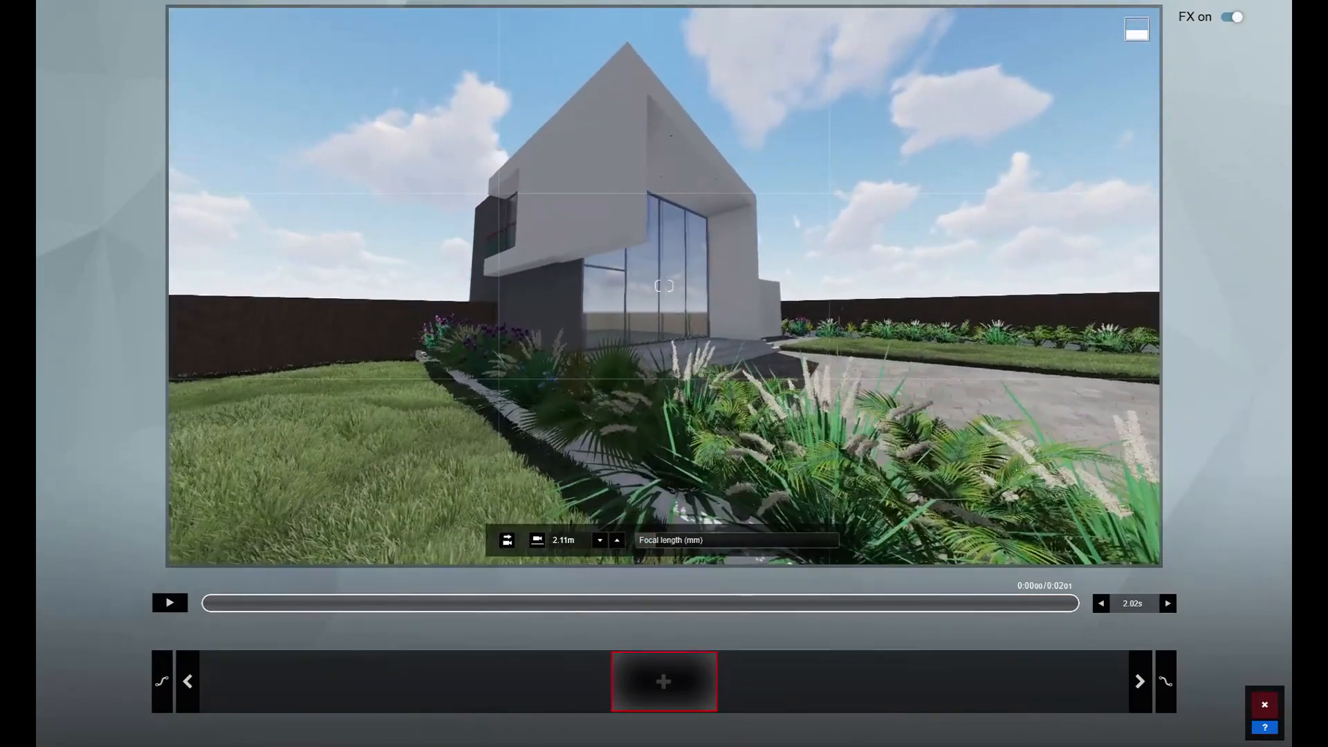
key(s)
right_drag(614, 351, 615, 337)
drag(657, 538, 658, 537)
click(664, 682)
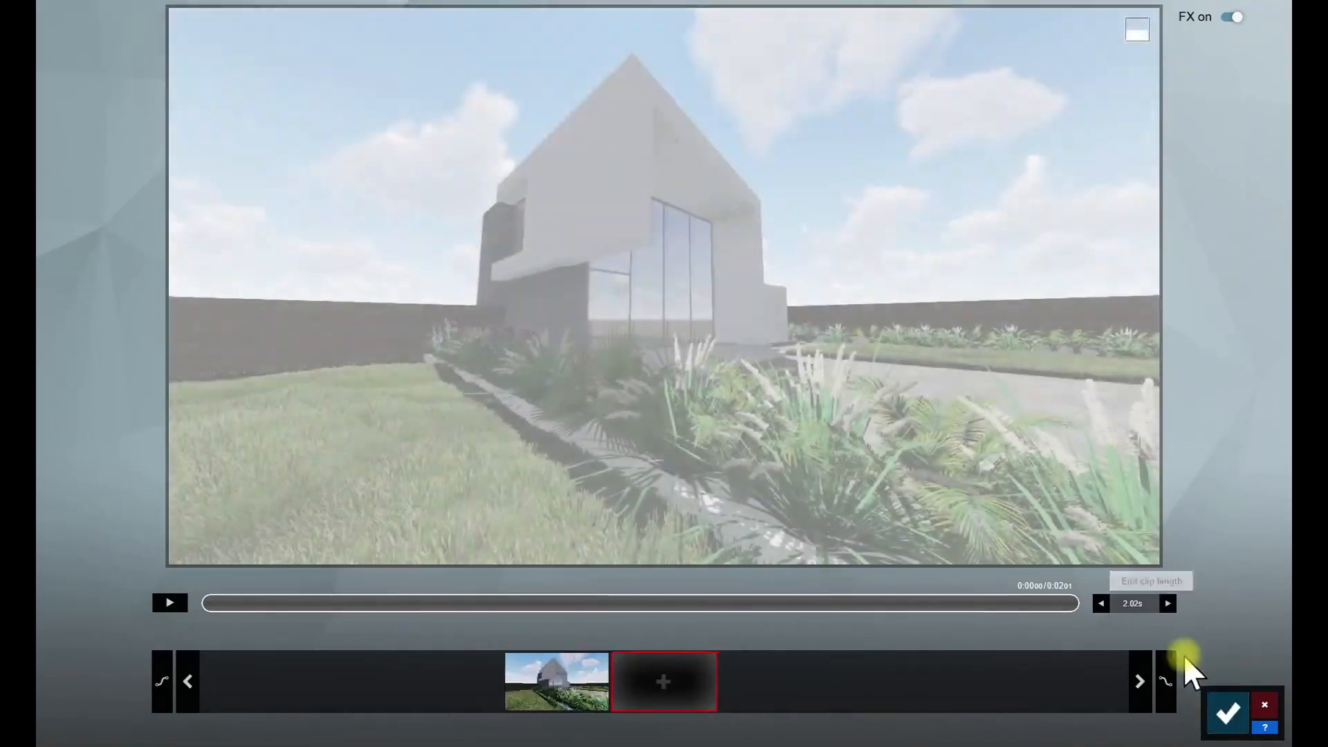
click(1229, 712)
- Apply the Realistic style to the clip and add the 2-Point Perspective camera effect, enabled
click(163, 59)
click(643, 264)
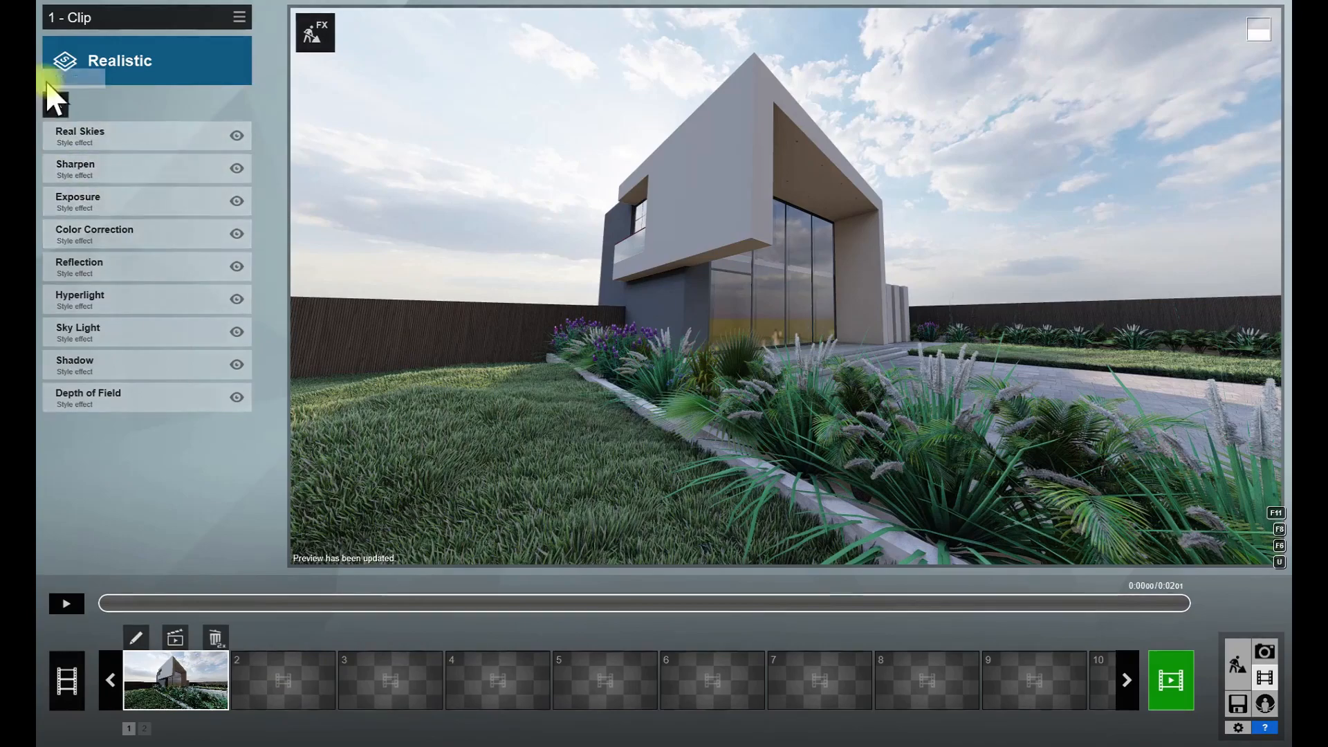
click(57, 106)
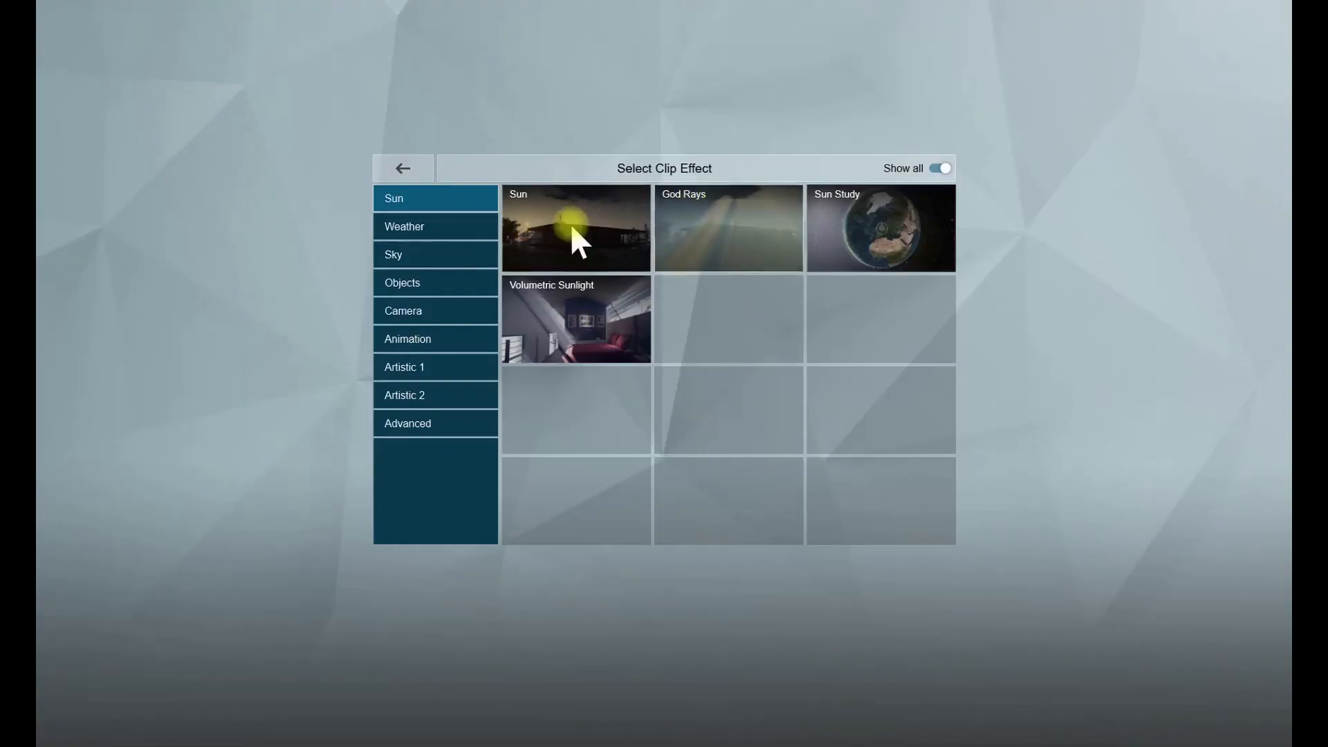
click(415, 311)
click(842, 246)
click(564, 283)
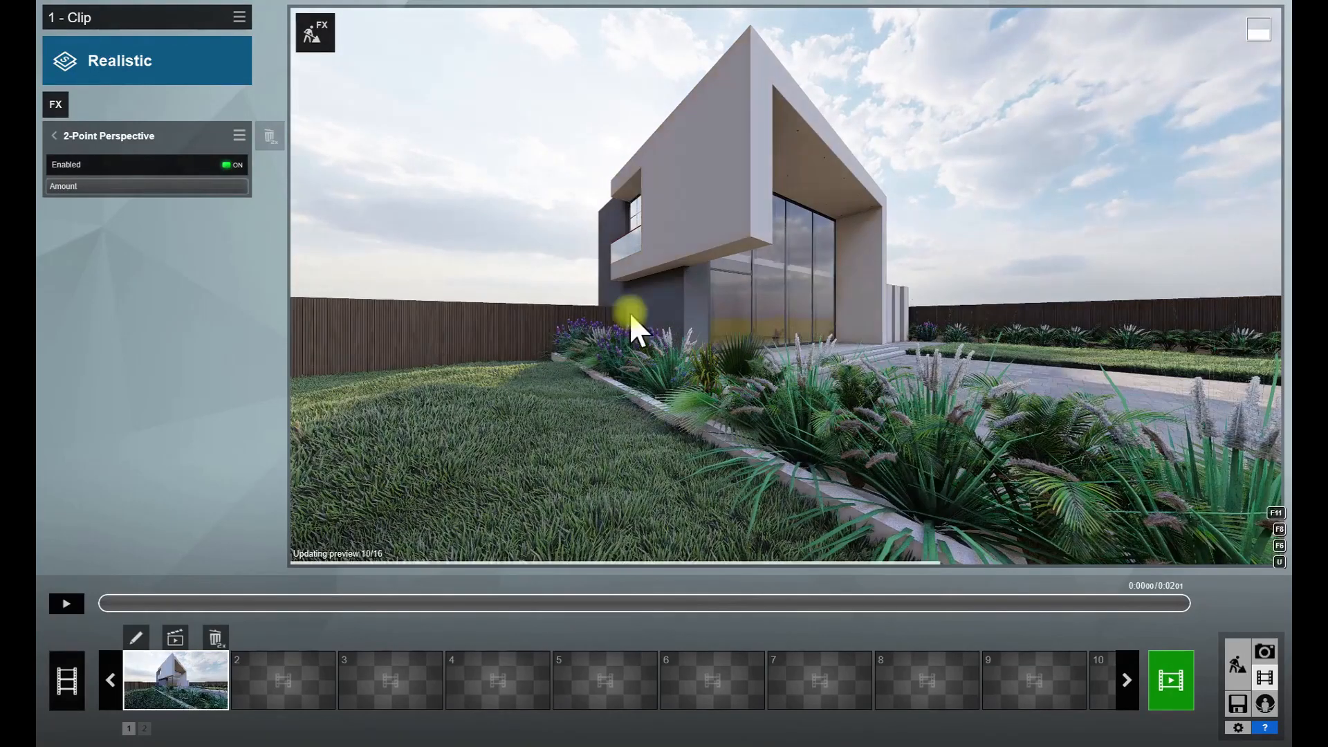
click(53, 135)
- Replace the clip's camera keyframe with a slightly reframed house view from about 2.08 m eye height and save the clip
click(136, 636)
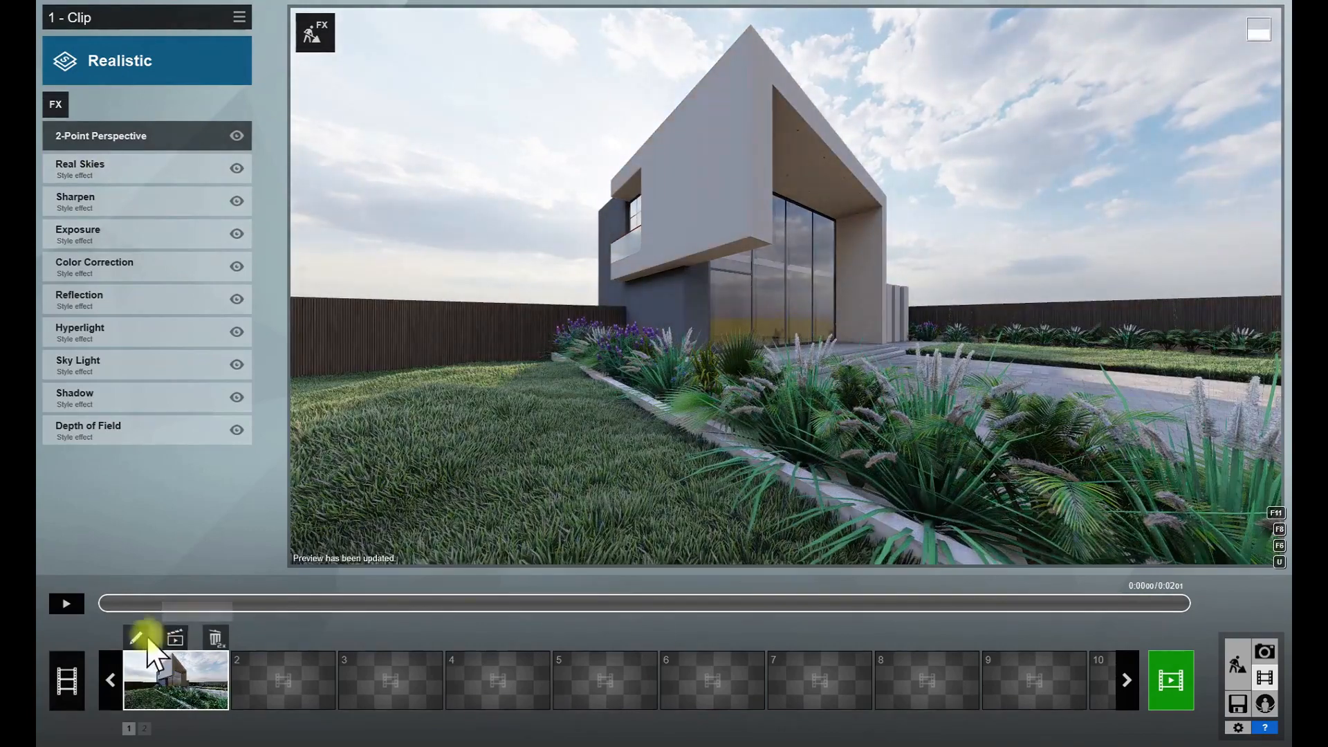
middle_drag(657, 379, 654, 335)
right_drag(654, 334, 628, 355)
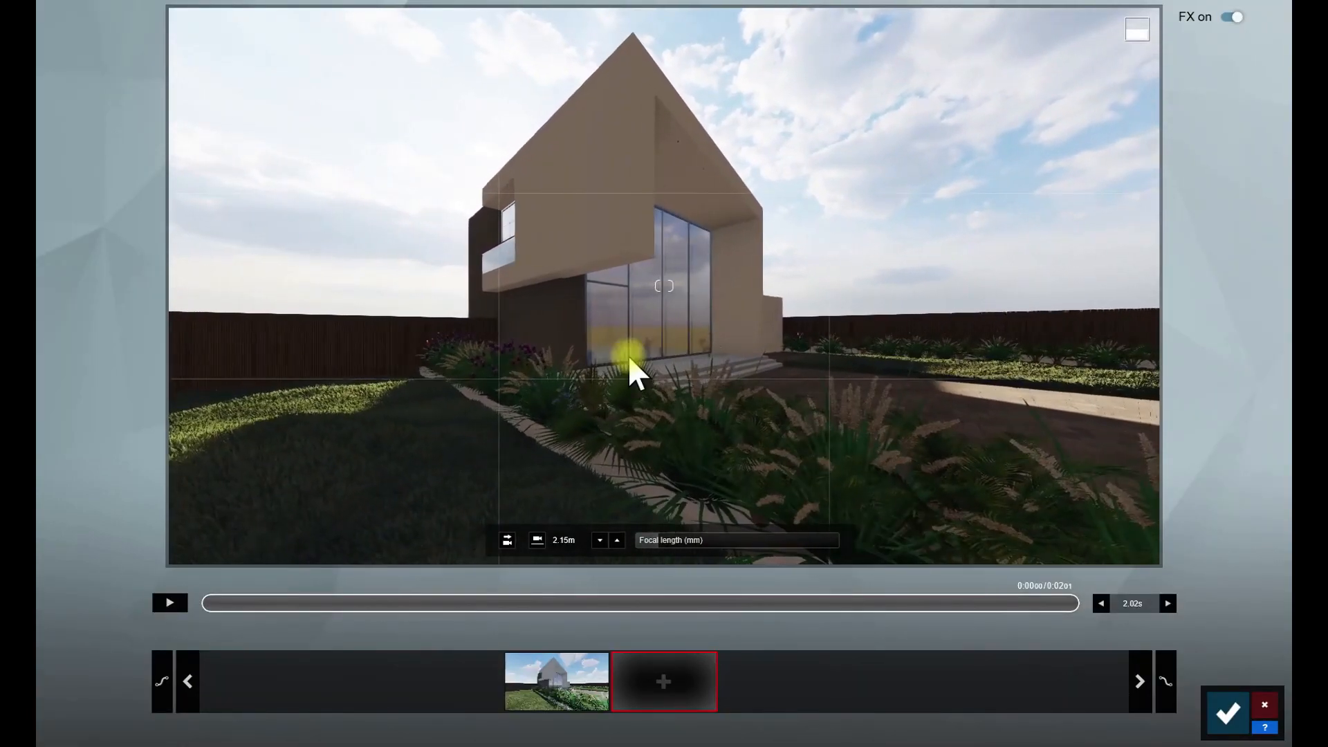
scroll(629, 355, up, 1)
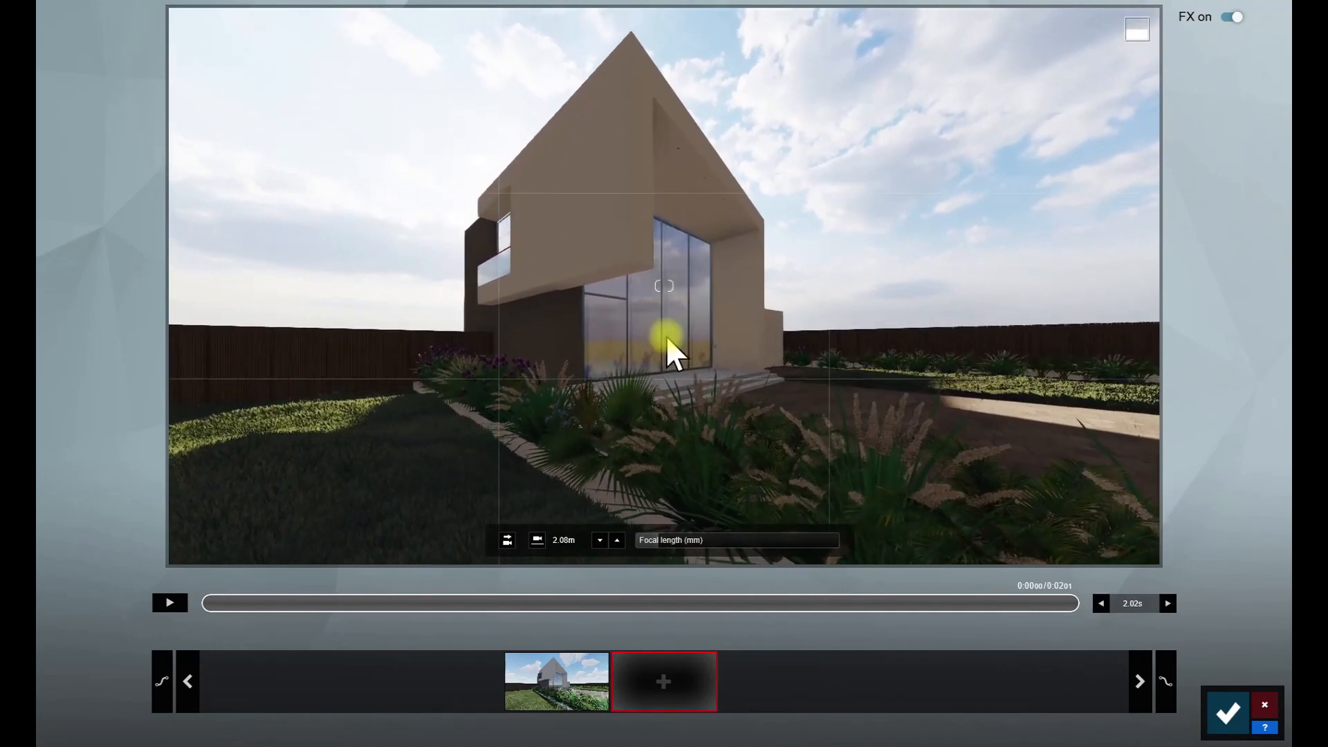
click(662, 682)
click(435, 690)
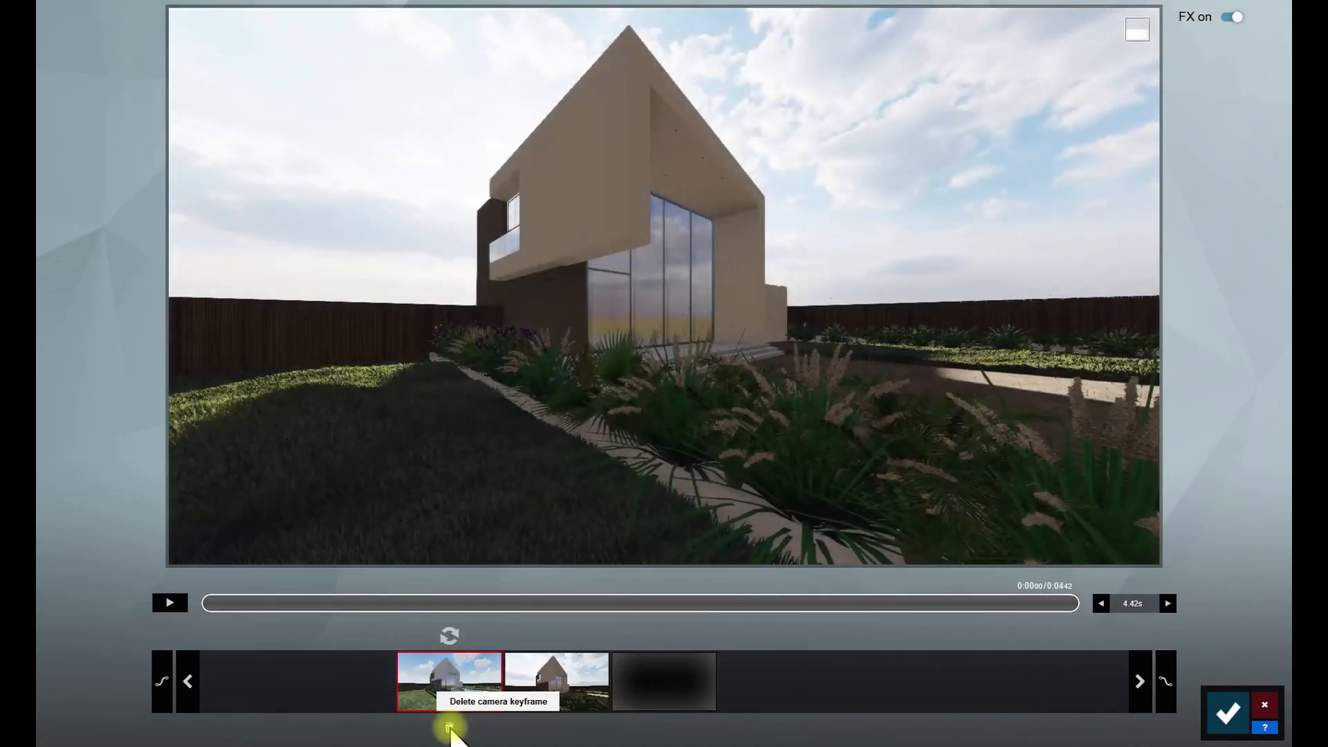
click(1210, 718)
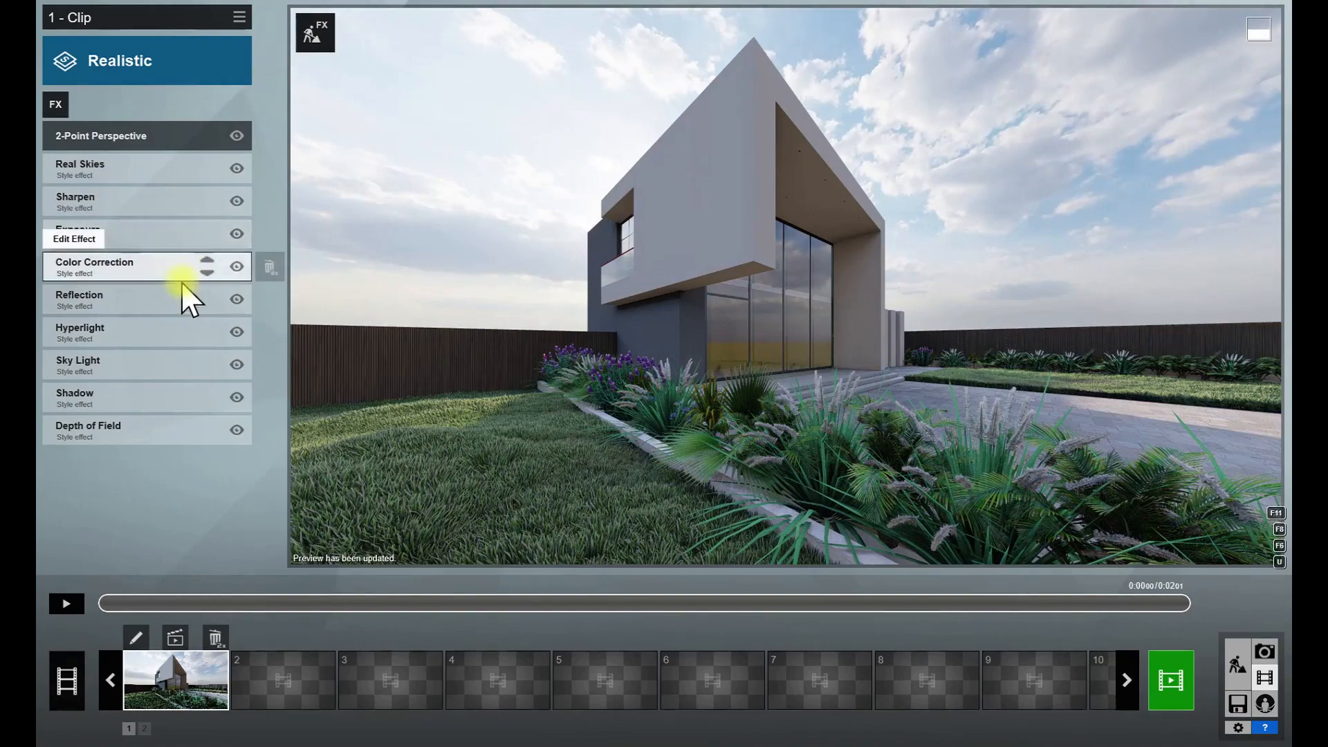
- Return to build mode and place a CanaryIslandDatePalm 004 at the lawn corner between the garage entrance and the fence planter
click(1243, 682)
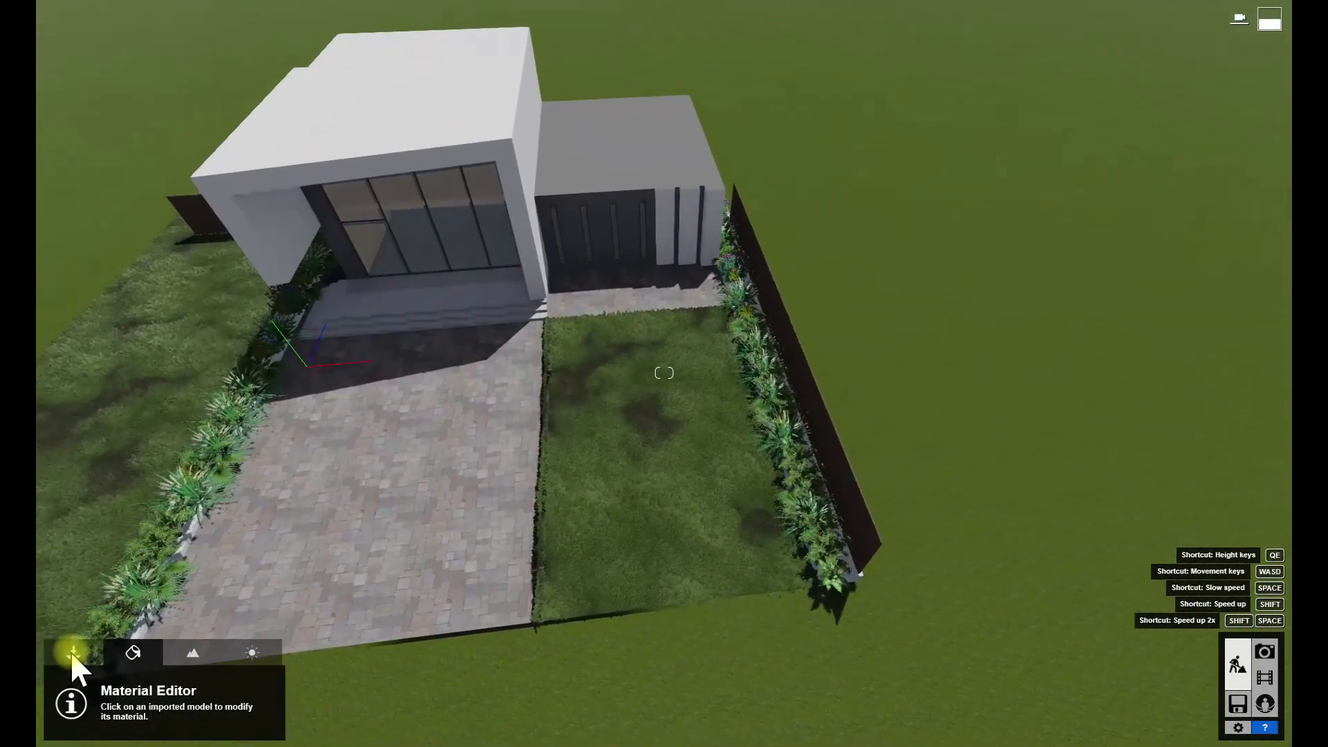
click(73, 653)
click(142, 687)
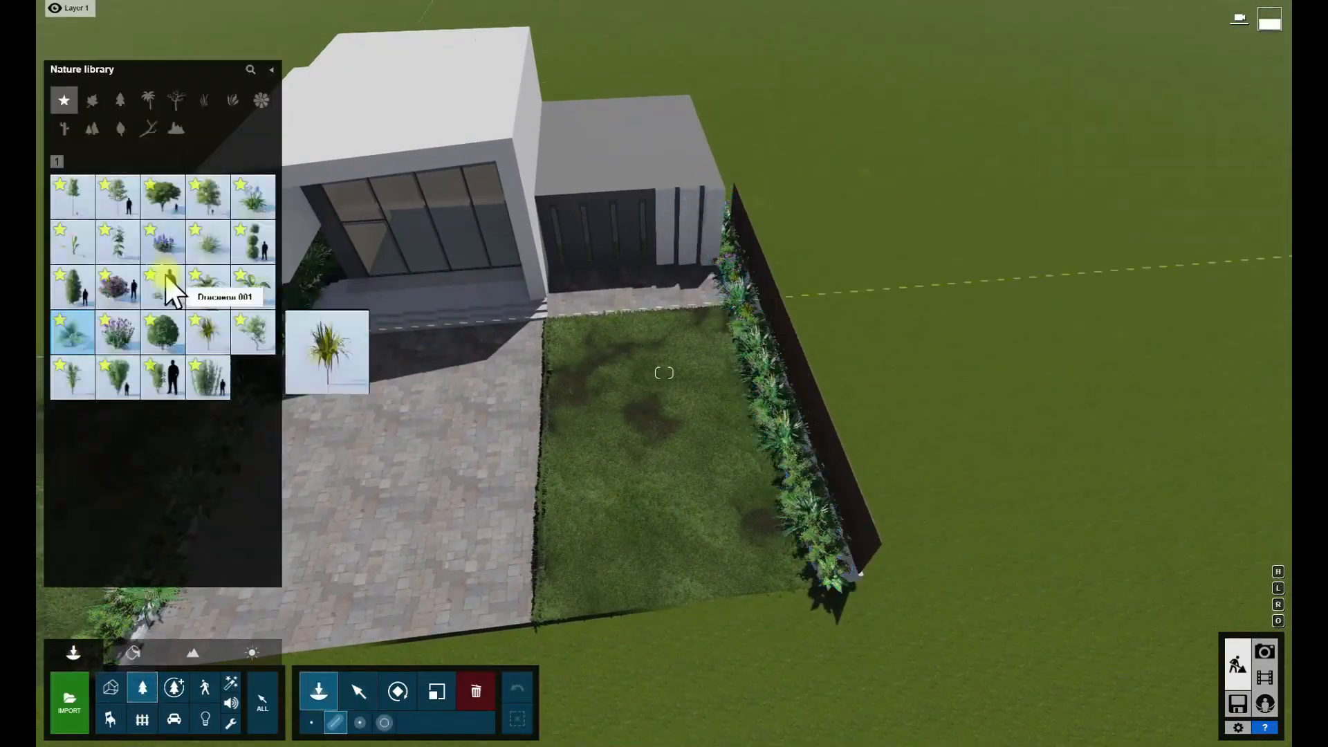
click(148, 103)
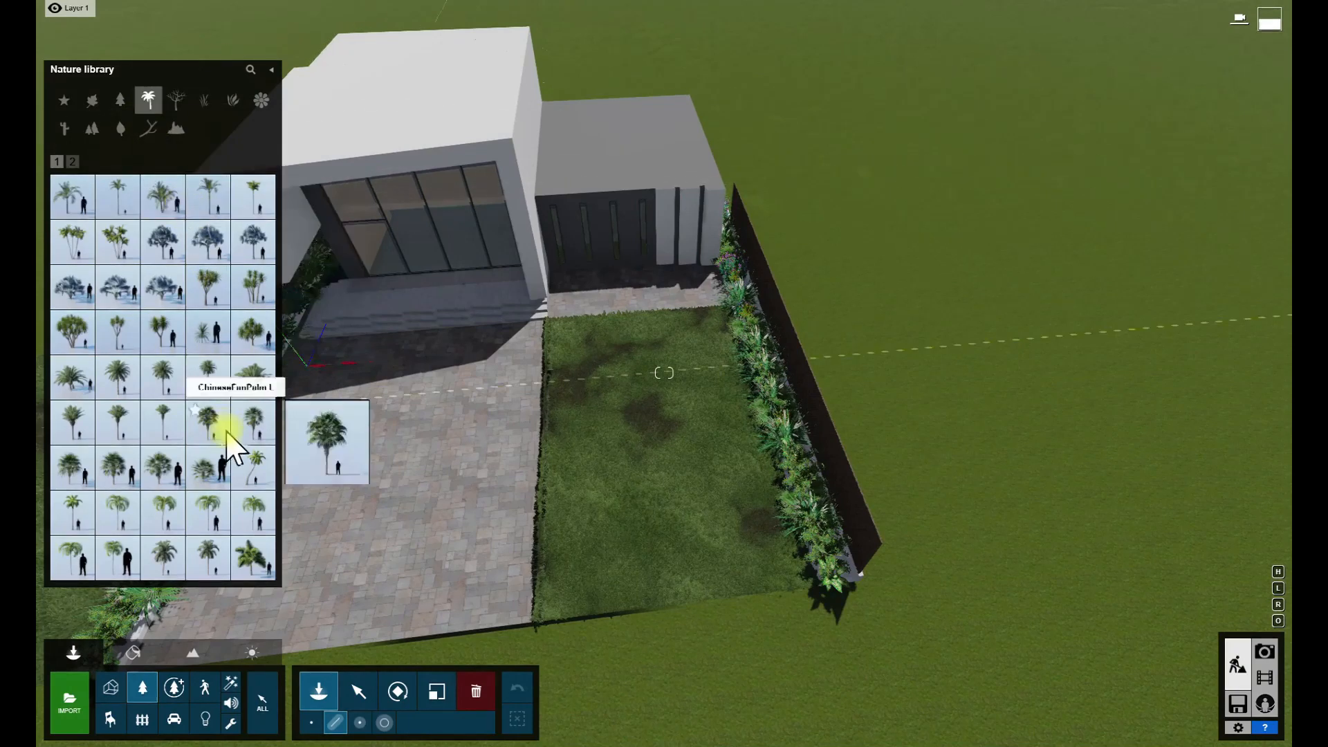
drag(684, 465, 720, 320)
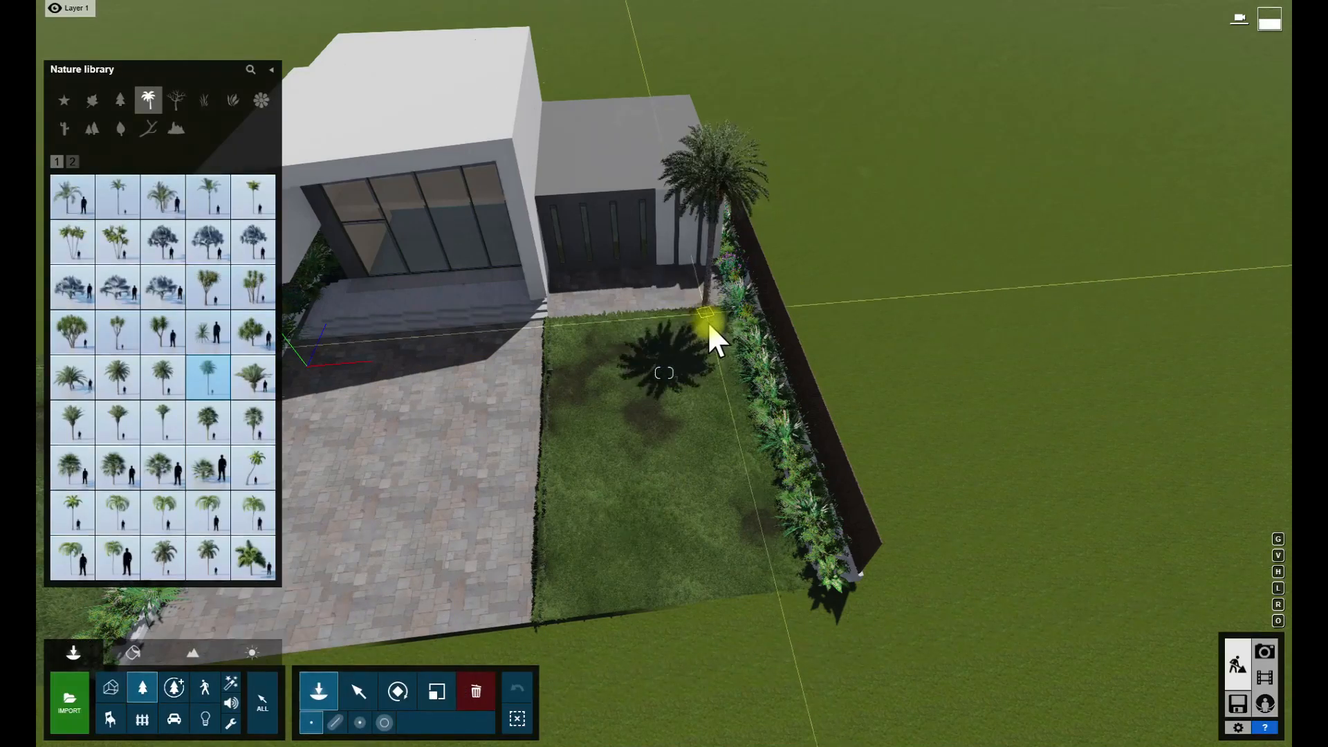
- Adjust the date palm's size and check it against the movie clip view
click(436, 691)
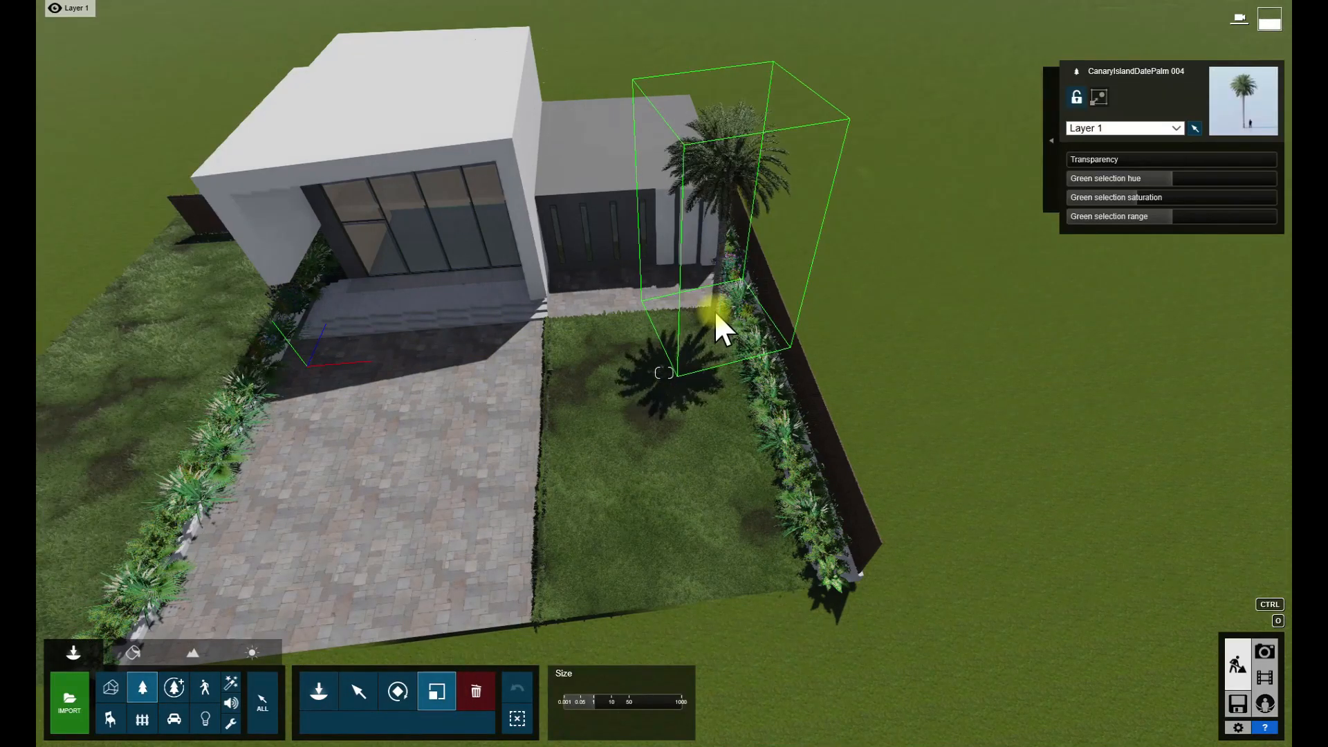
click(1264, 677)
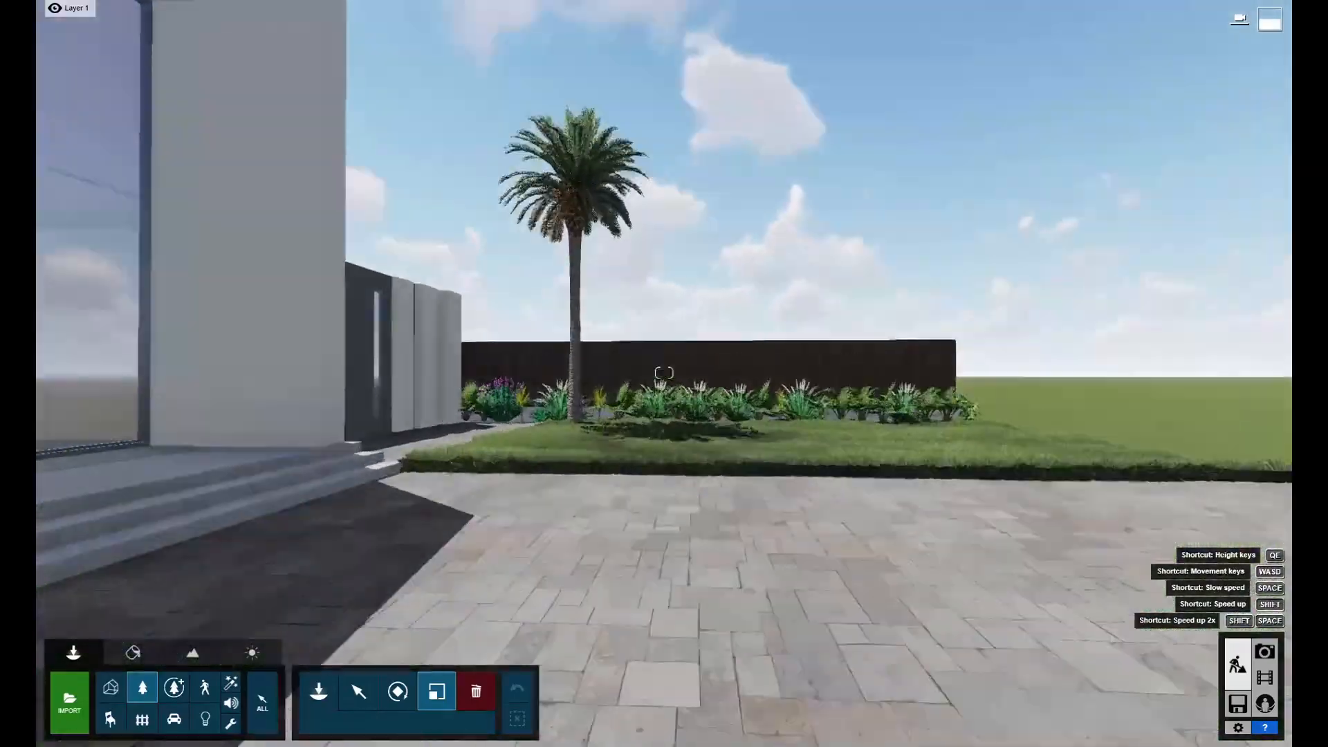
right_drag(664, 372, 787, 453)
key(w)
drag(691, 437, 692, 425)
key(s)
right_drag(691, 425, 664, 373)
key(s)
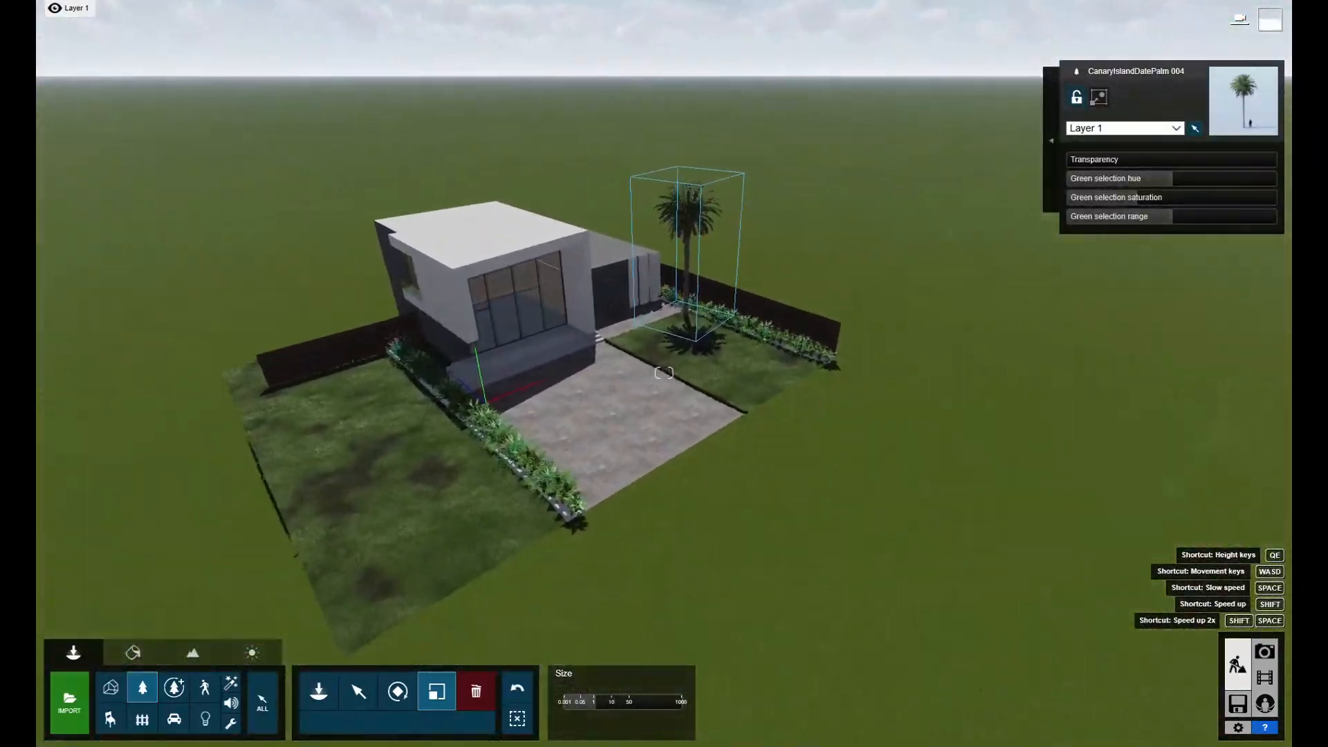
key(ctrl+0)
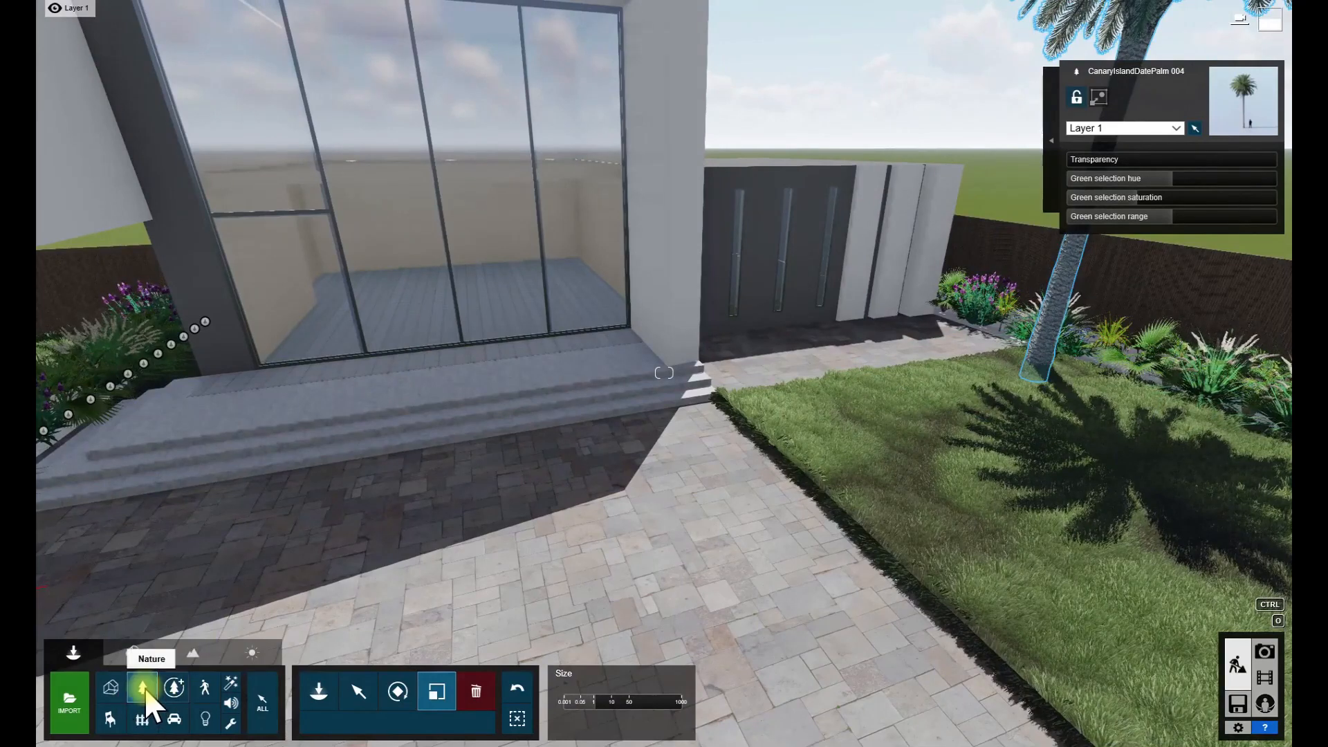
- Browse the Transport library's vehicles and place a SportsCar 003 on the paved driveway in front of the entrance steps
click(177, 722)
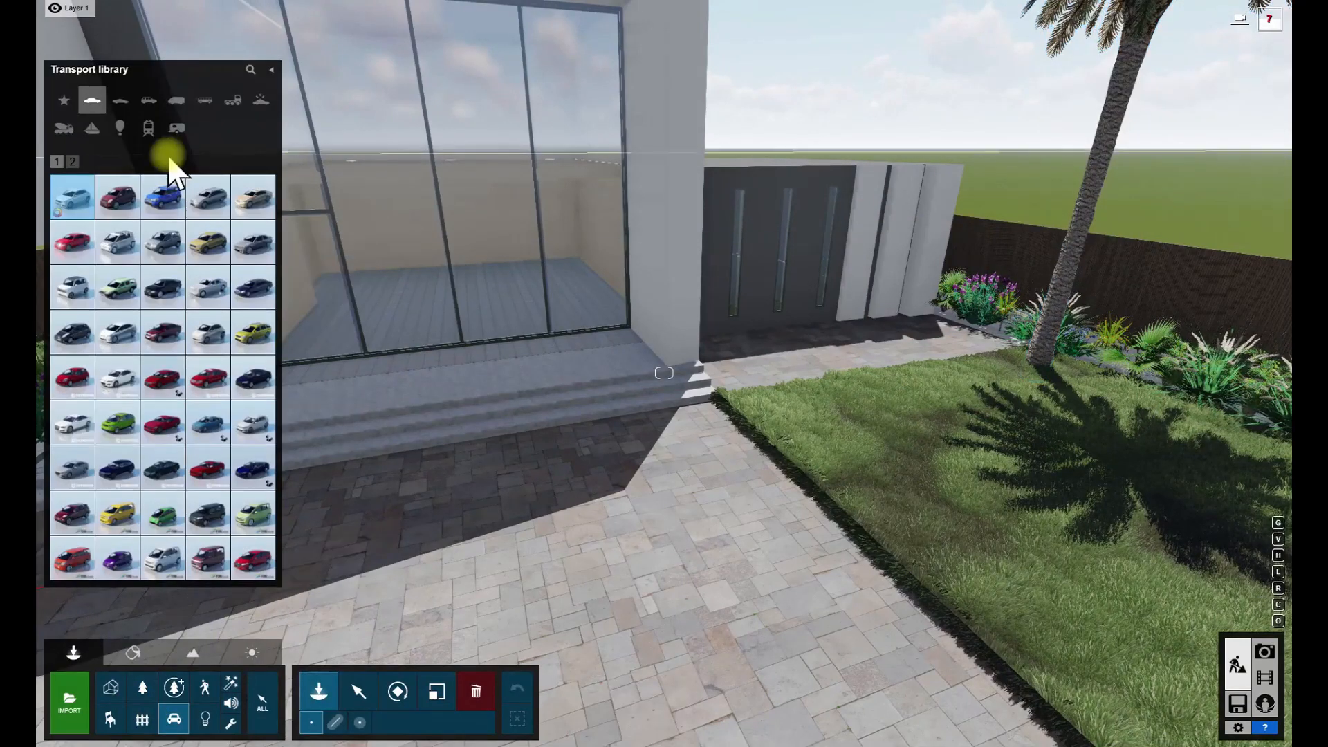
click(126, 101)
click(151, 99)
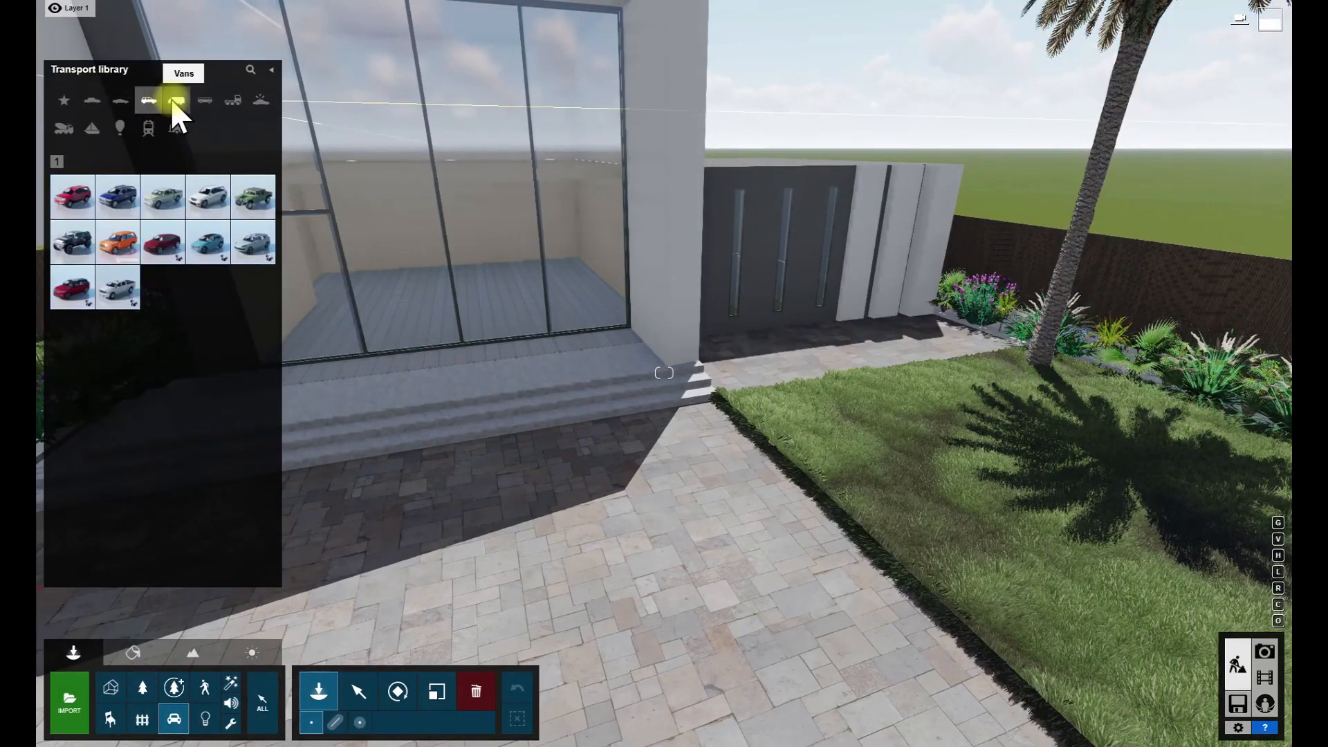
click(174, 102)
click(202, 101)
click(121, 101)
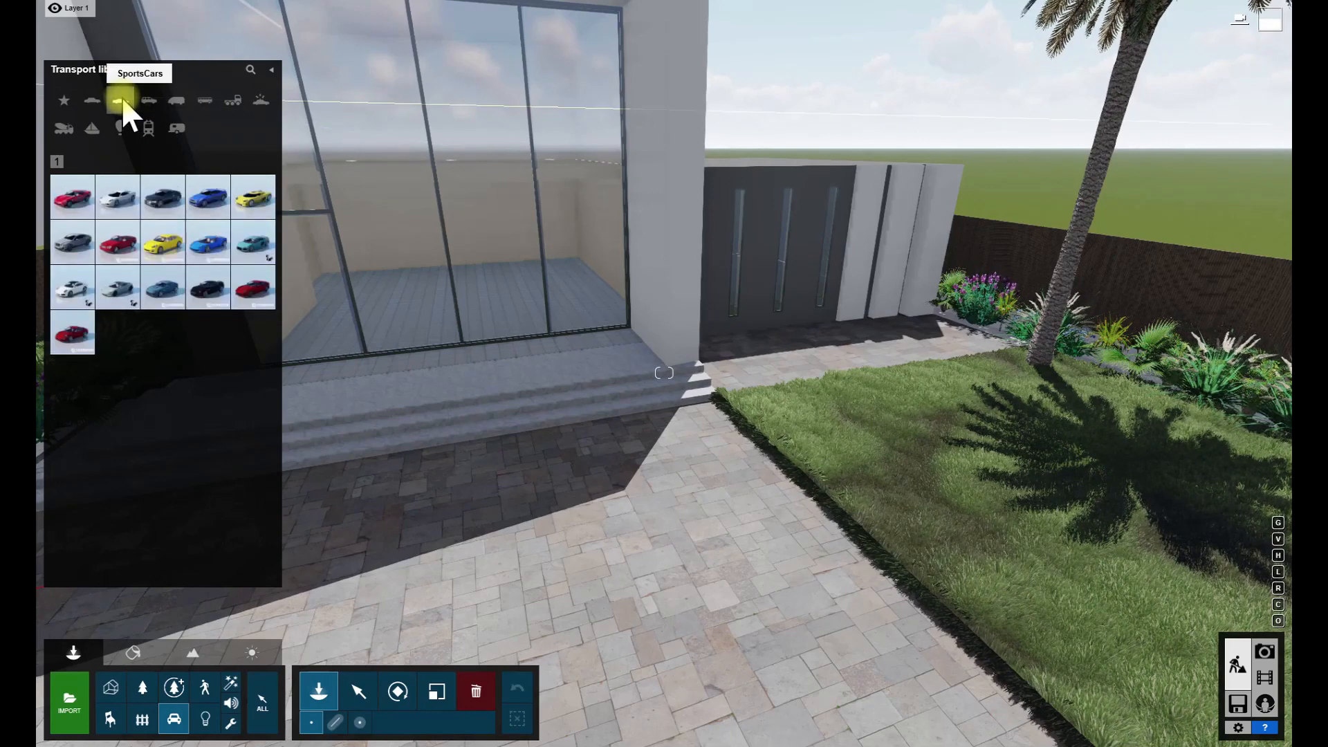
click(136, 301)
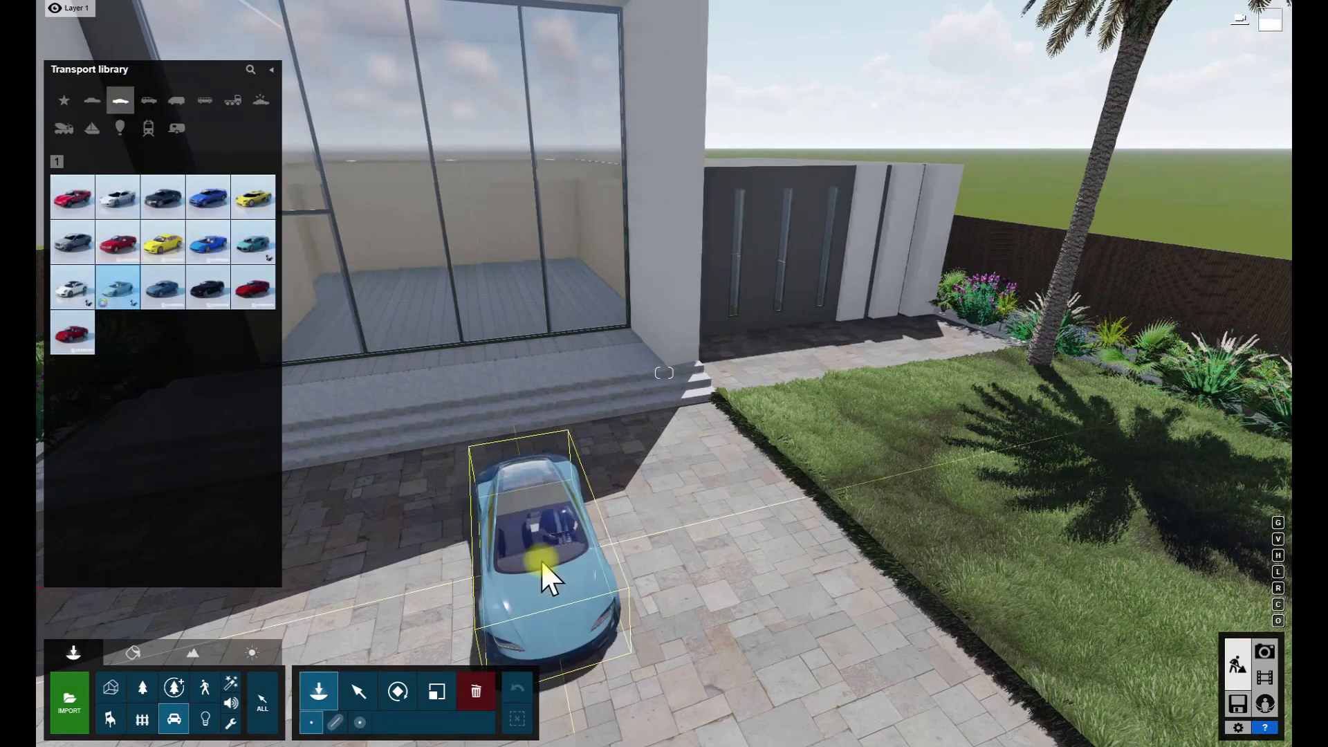
click(85, 303)
click(209, 242)
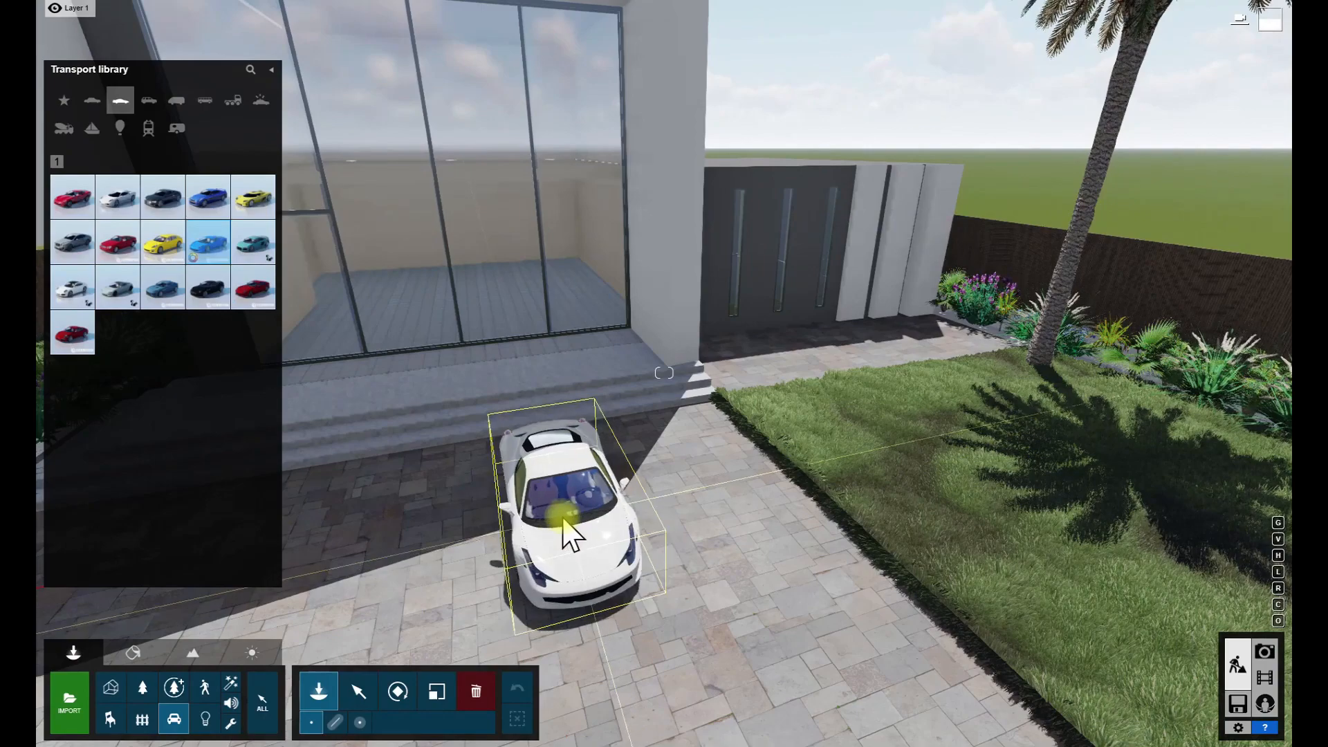
click(163, 206)
click(637, 513)
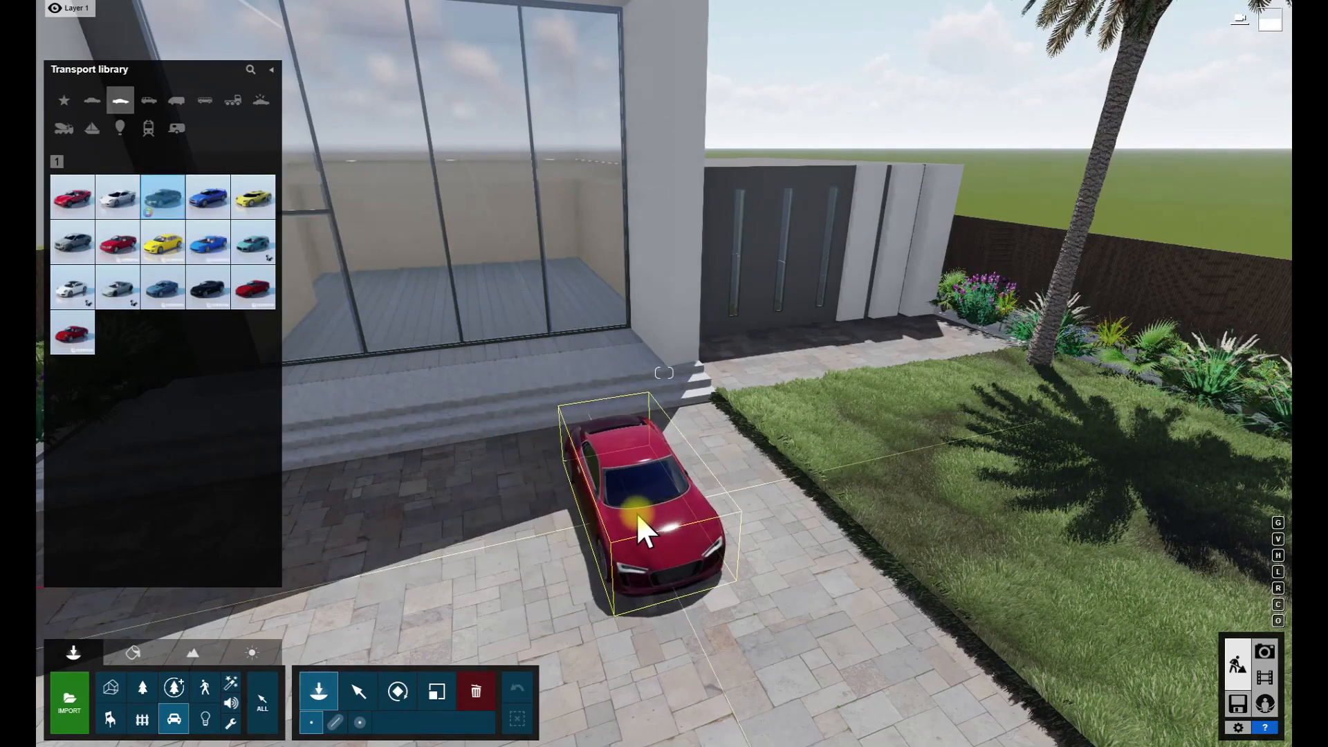
- Move the sports car along the driveway, away from the house steps towards the lawn, and recolour it black
click(441, 691)
drag(633, 507, 638, 496)
key(s)
right_drag(637, 496, 486, 511)
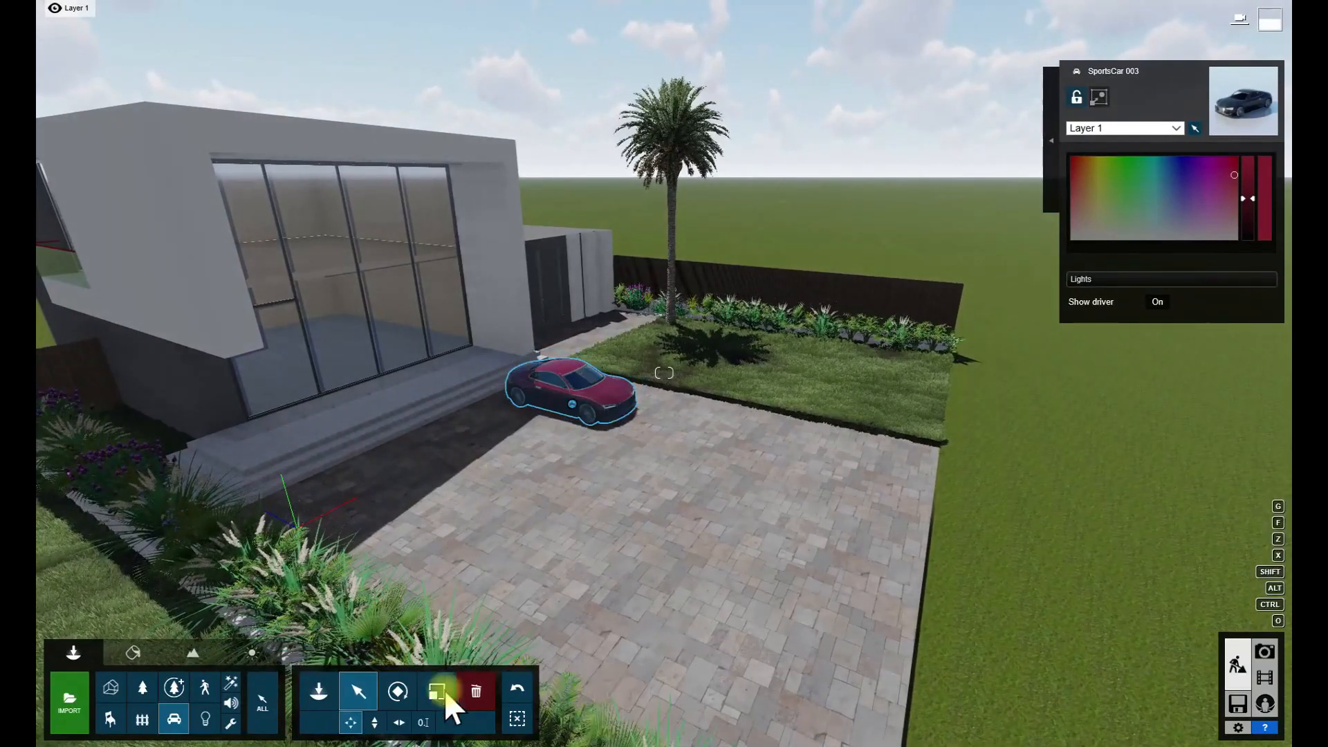
drag(617, 414, 607, 408)
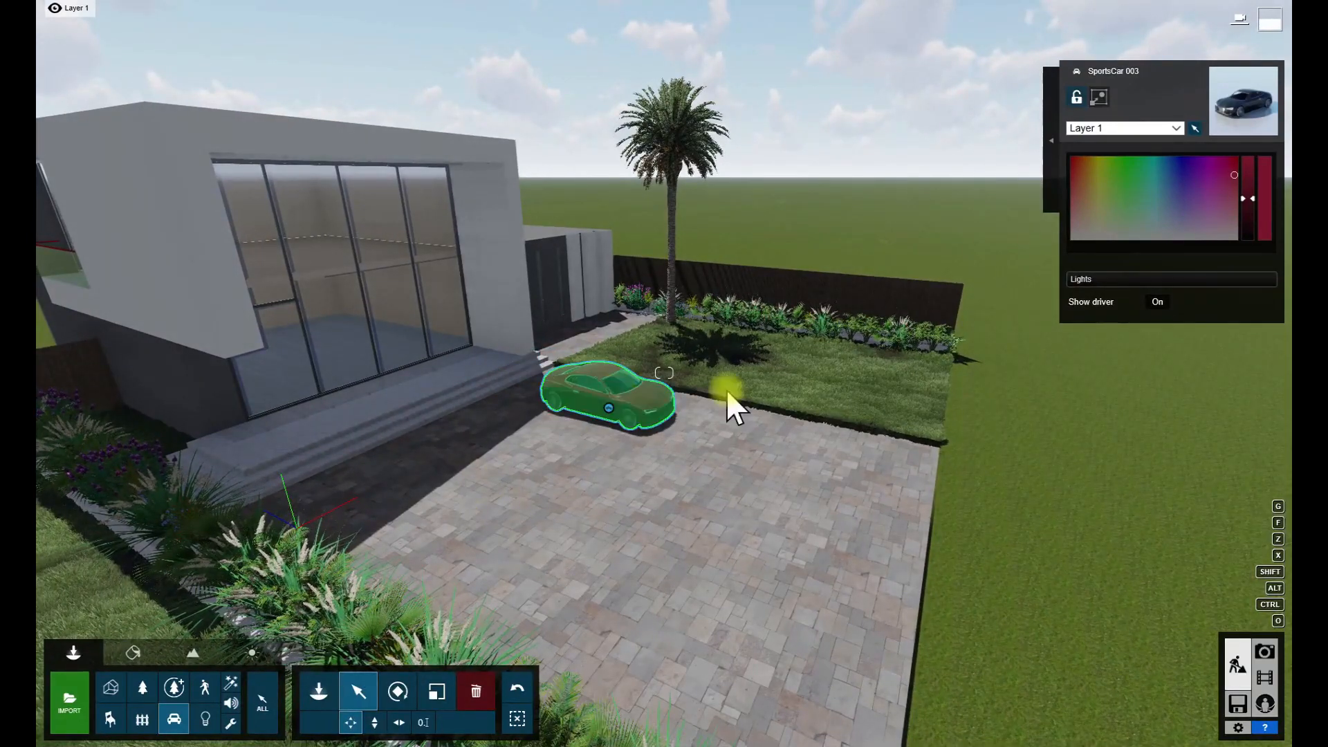
drag(1247, 219, 1248, 227)
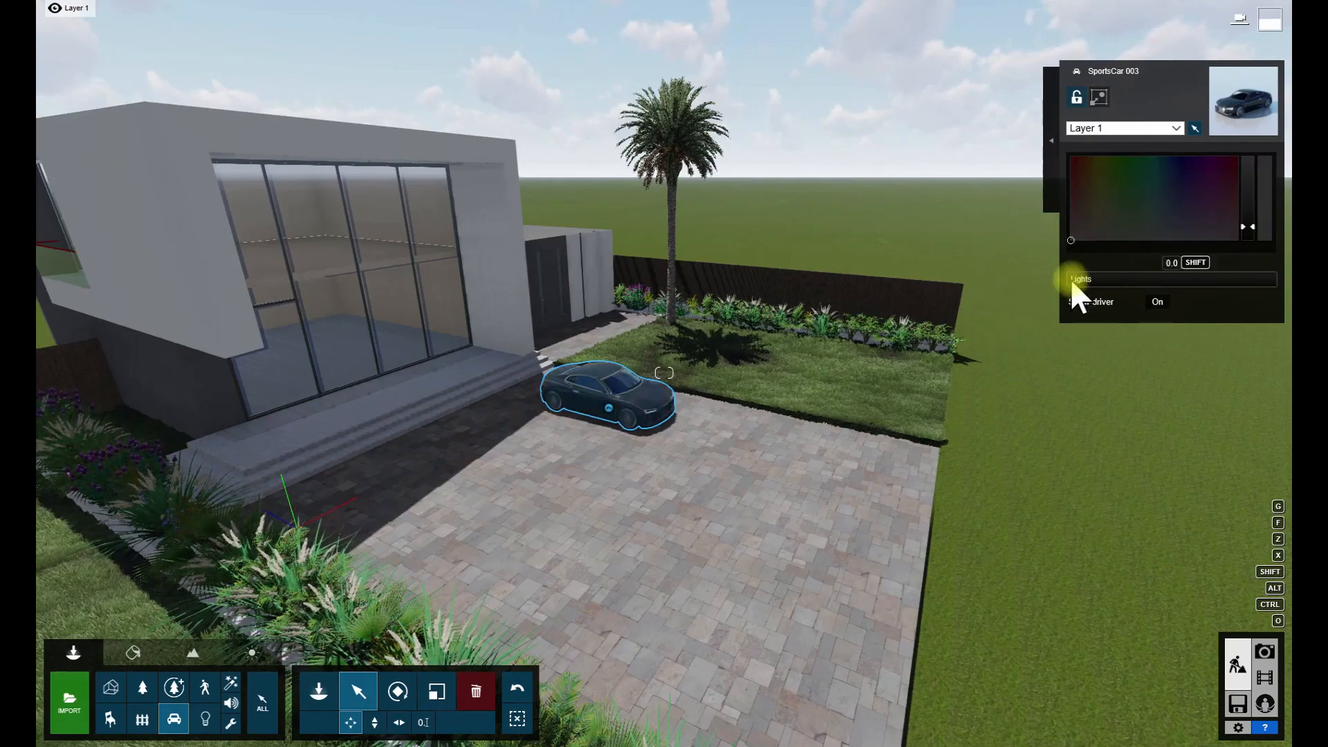
- Adjust the black sports car's size and check it in the movie clip view
right_drag(994, 311, 968, 311)
key(w)
click(436, 691)
drag(574, 464, 583, 437)
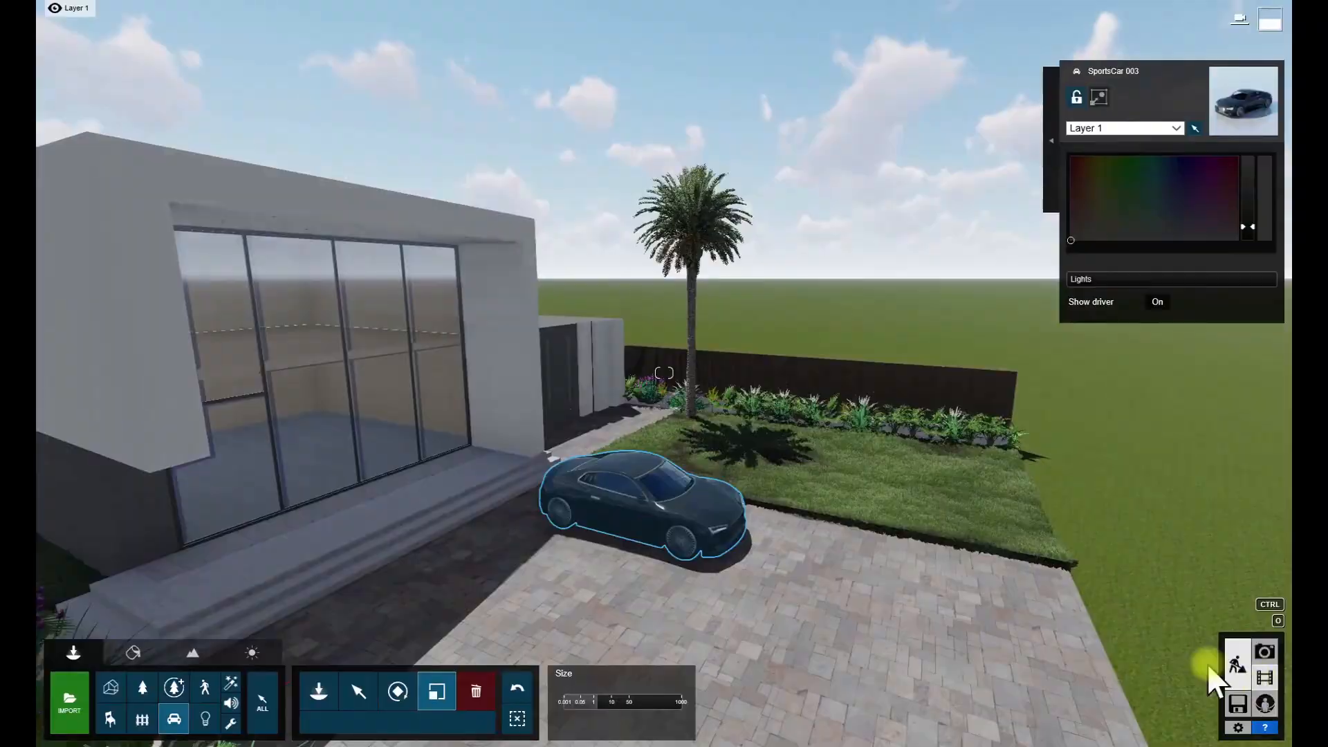
click(1265, 678)
click(1235, 663)
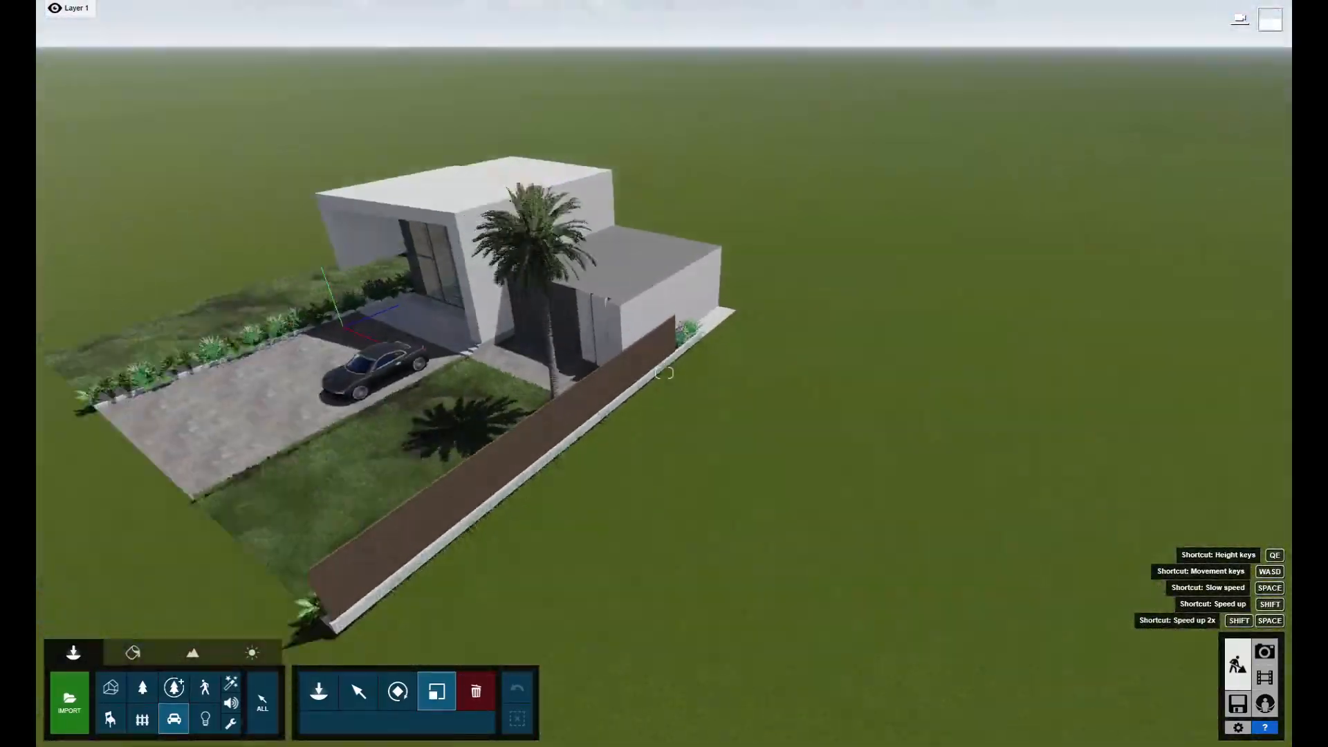
- Place four Bamboo4 RT trees spaced along the planter by the lawn fence and check them in the movie clip
scroll(474, 522, up, 5)
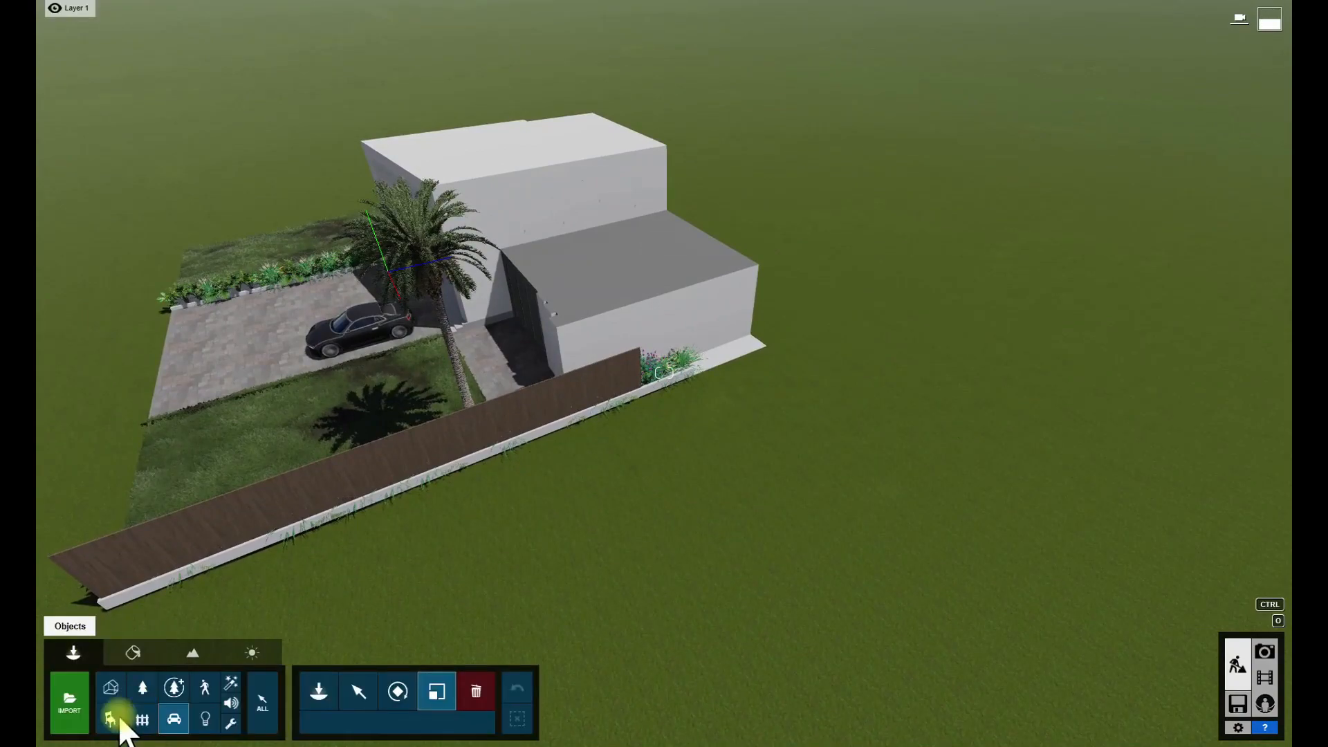
click(142, 688)
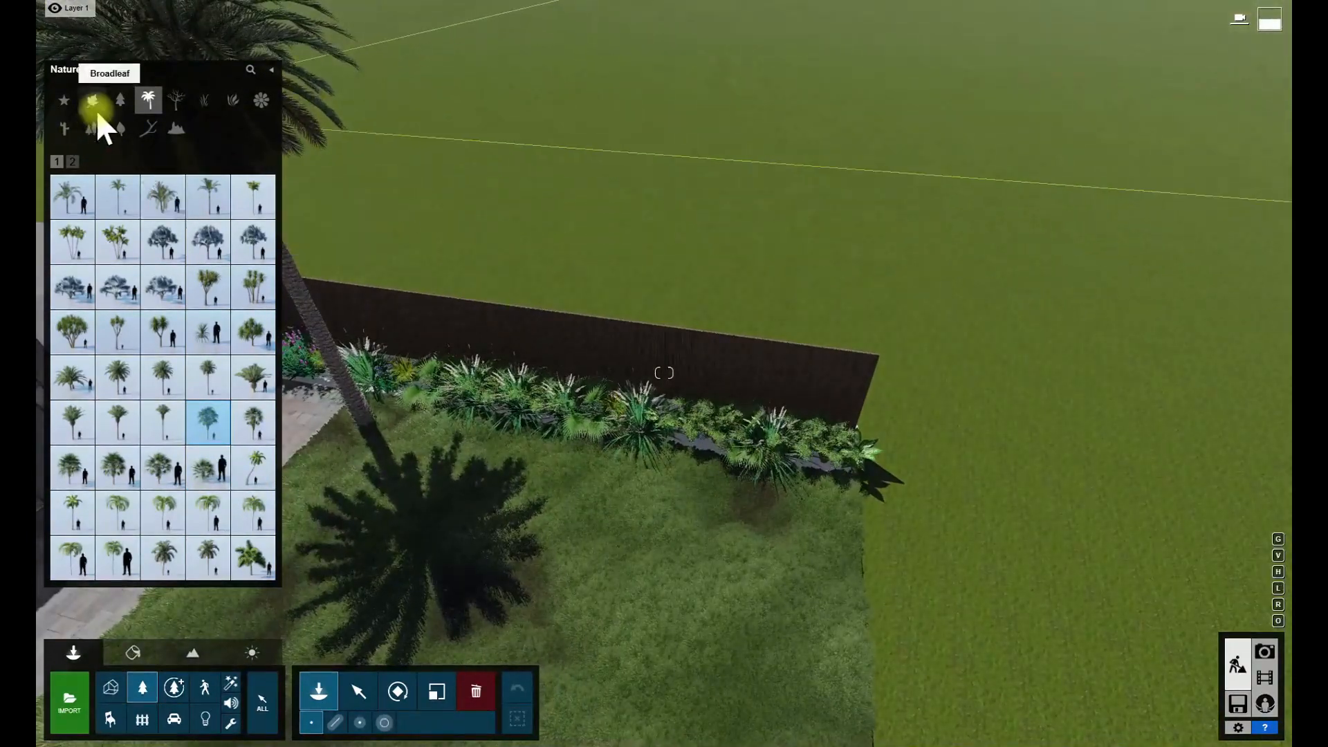
click(93, 105)
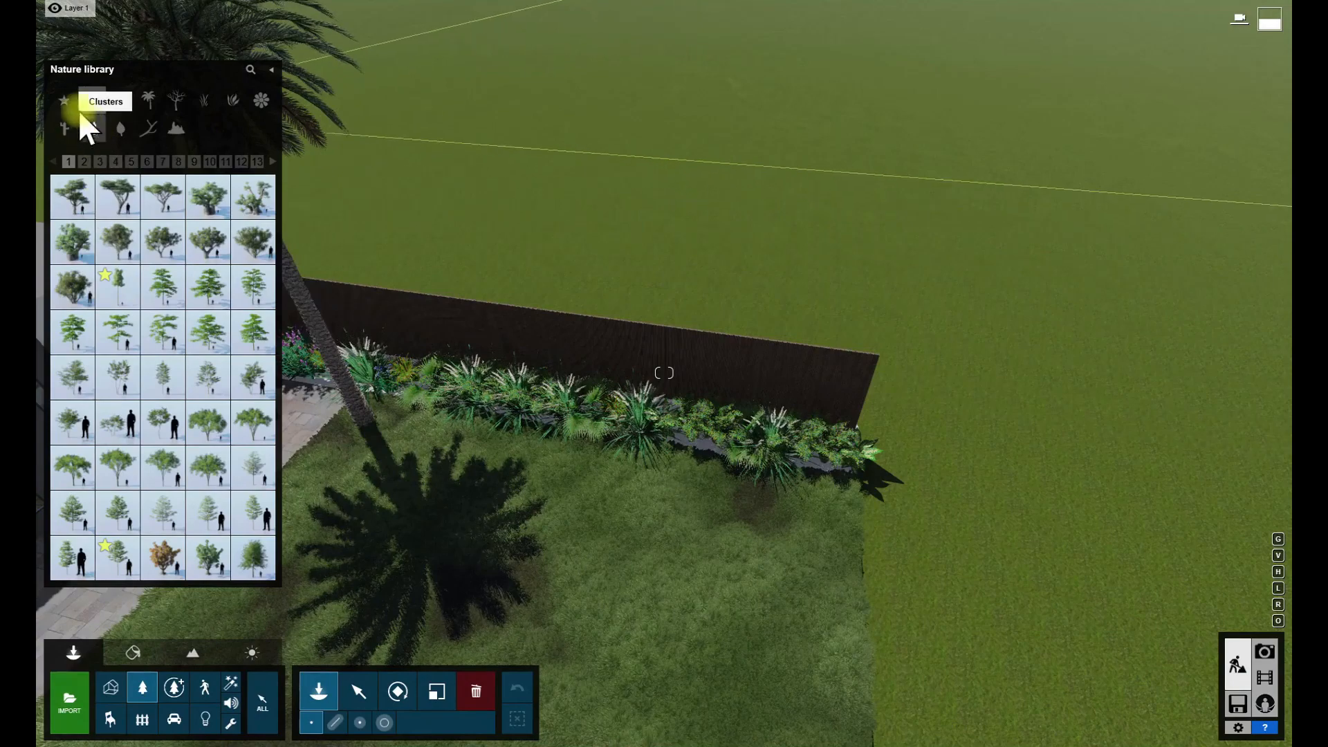
click(83, 162)
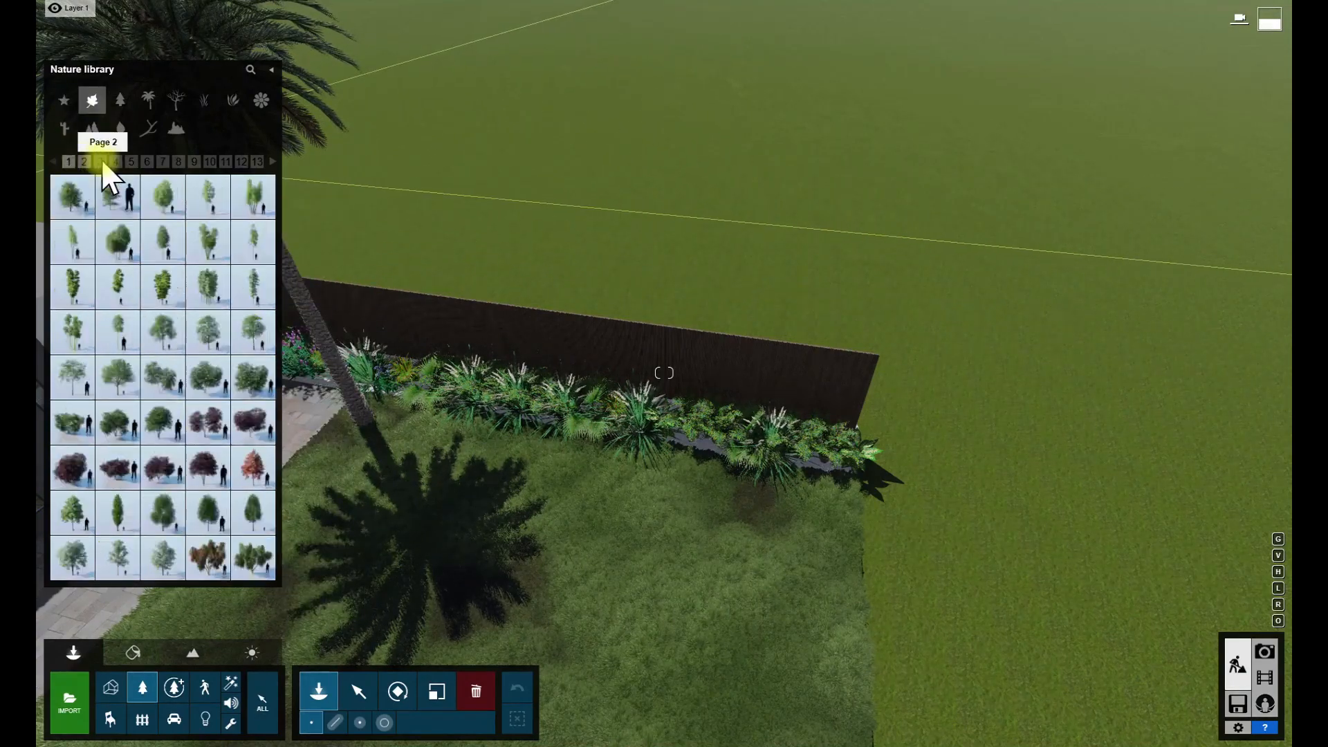
click(266, 256)
click(775, 442)
click(651, 413)
click(483, 379)
key(w)
right_drag(484, 379, 824, 479)
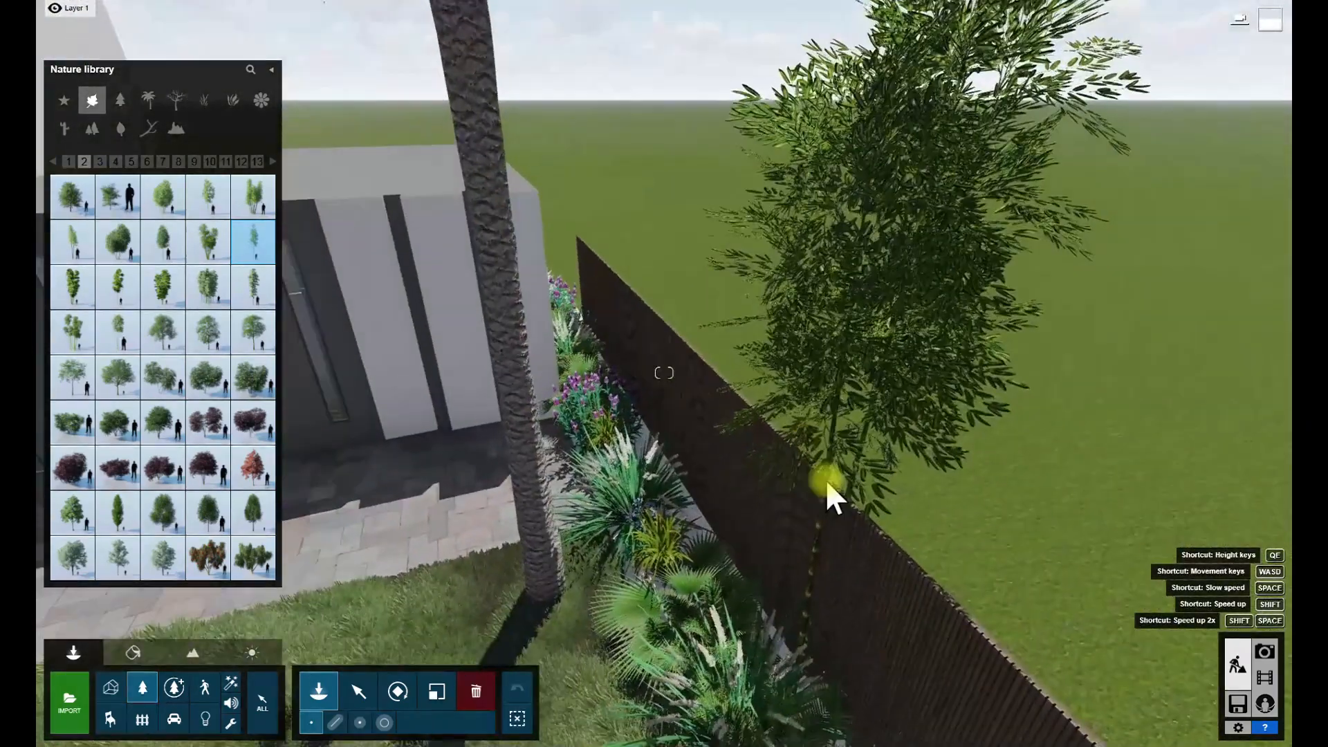
key(s)
click(1264, 678)
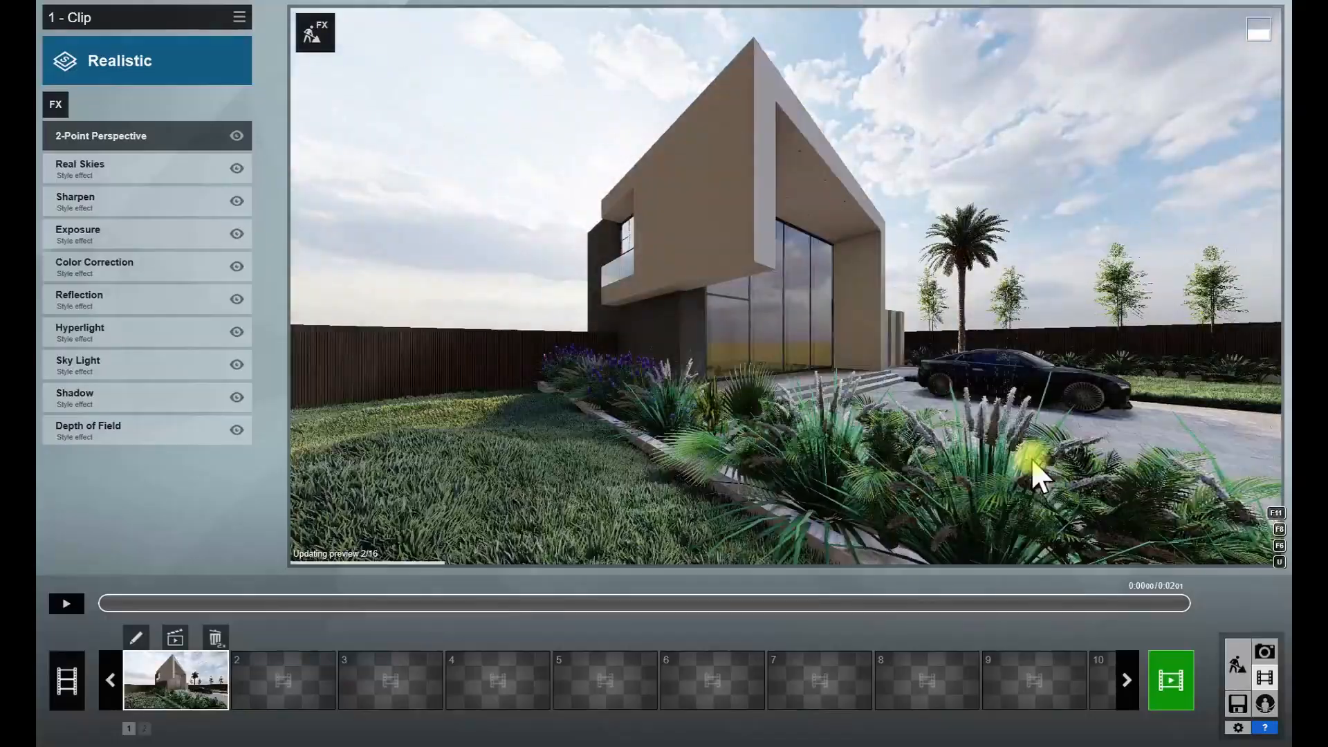
- Select all four Bamboo4 RT trees together, lower them vertically into the ground and check them in the movie clip
click(1237, 664)
key(w)
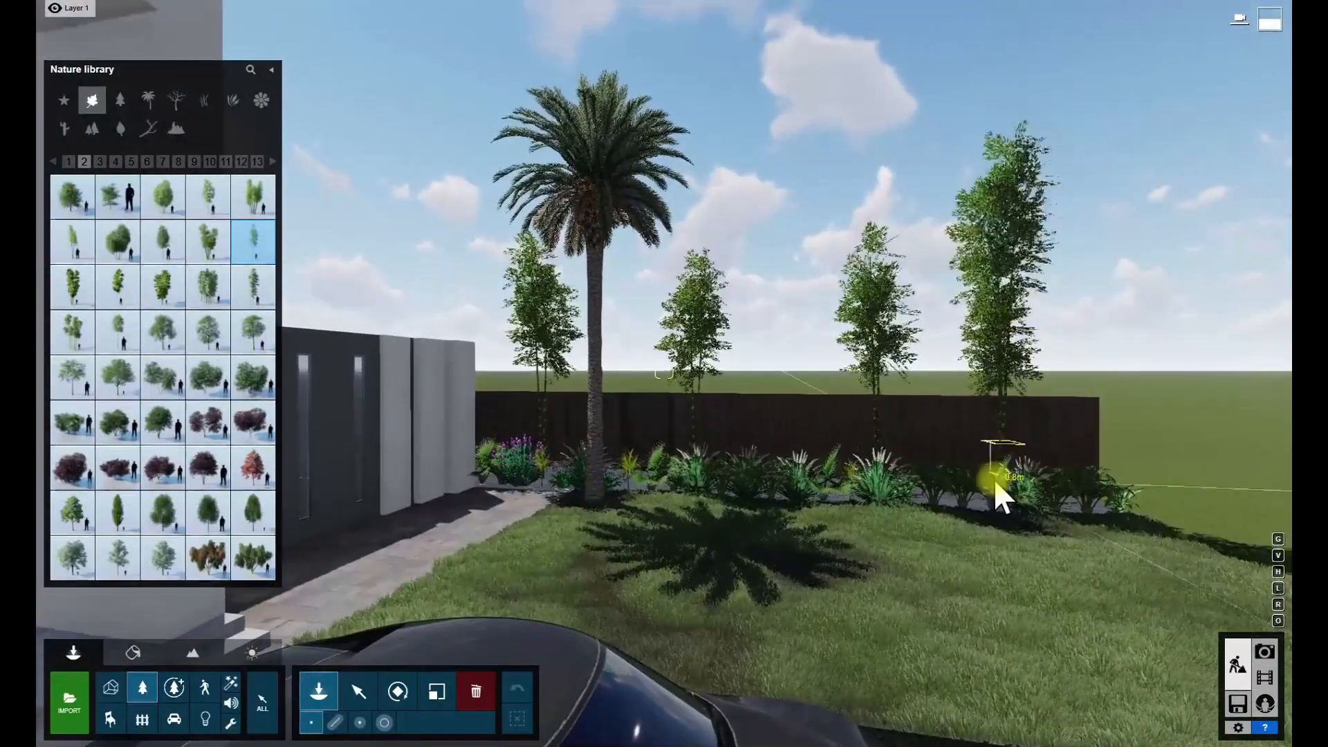
click(358, 691)
click(999, 504)
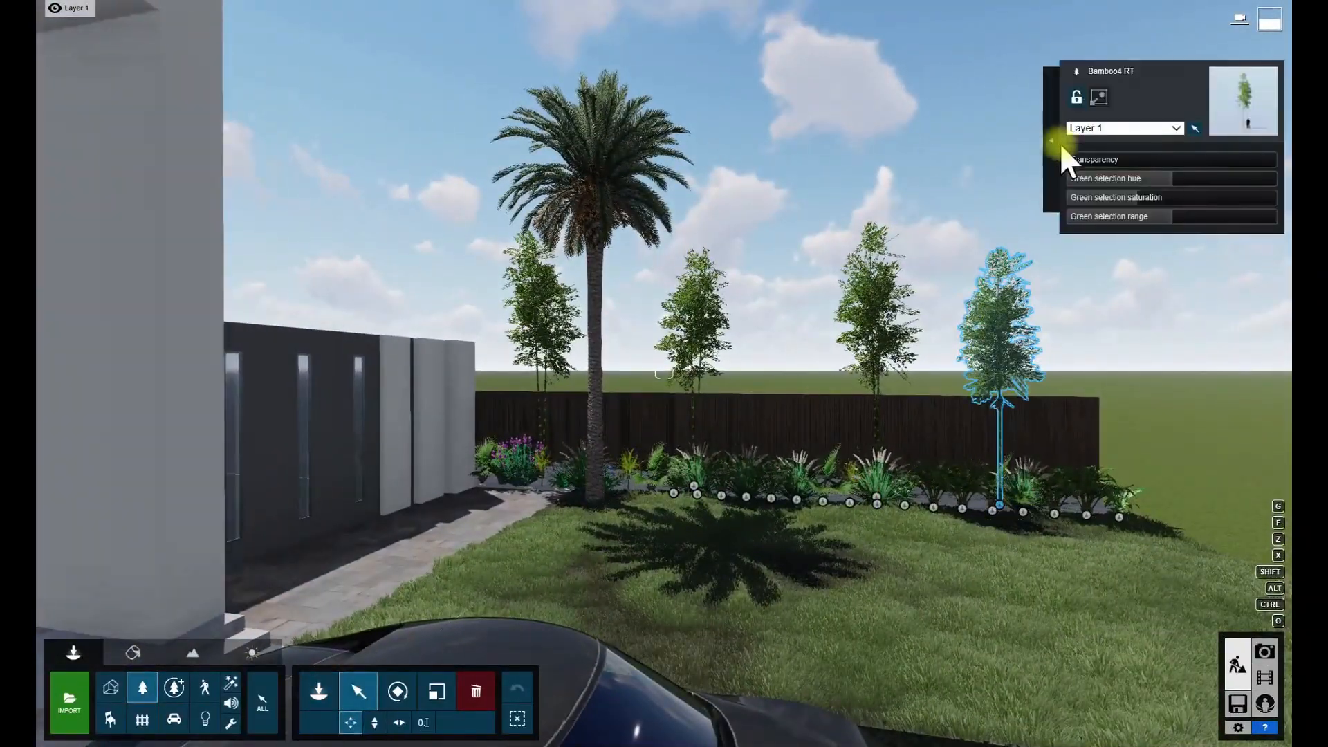
click(1011, 114)
drag(694, 484, 691, 490)
click(360, 693)
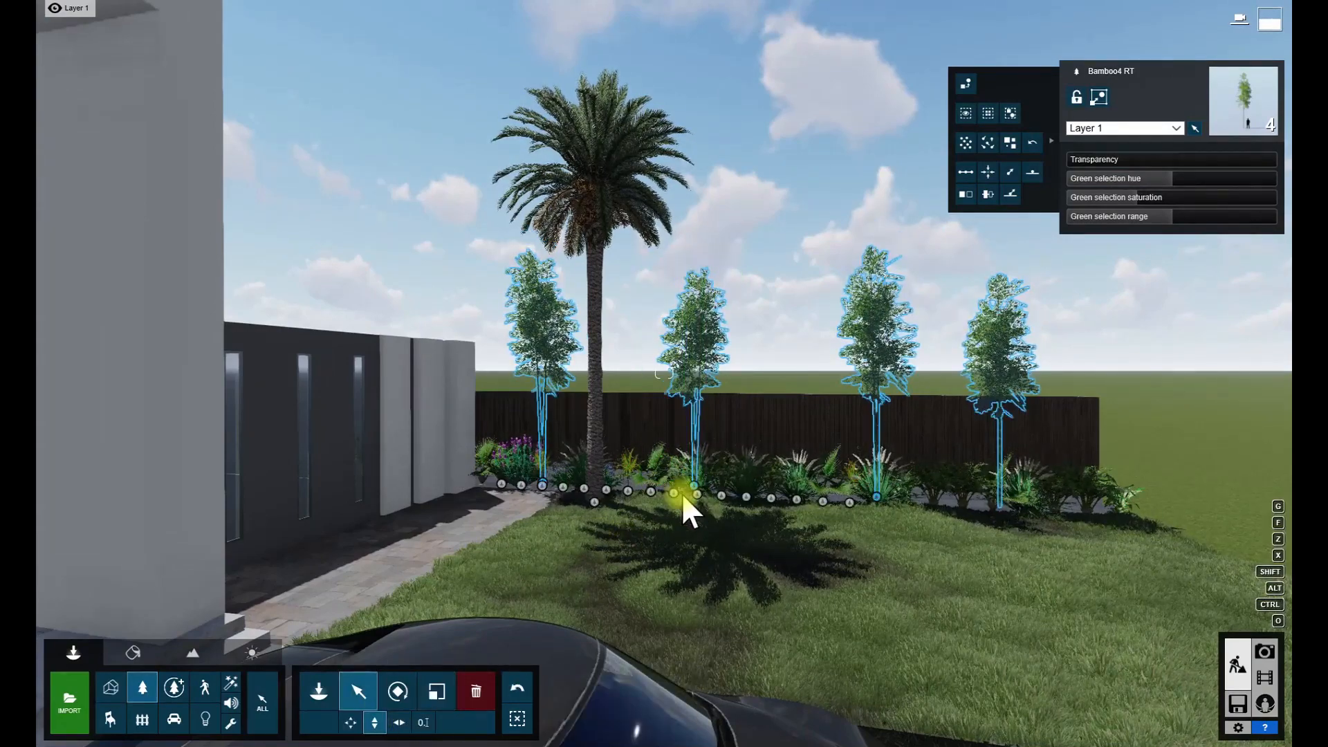
click(689, 504)
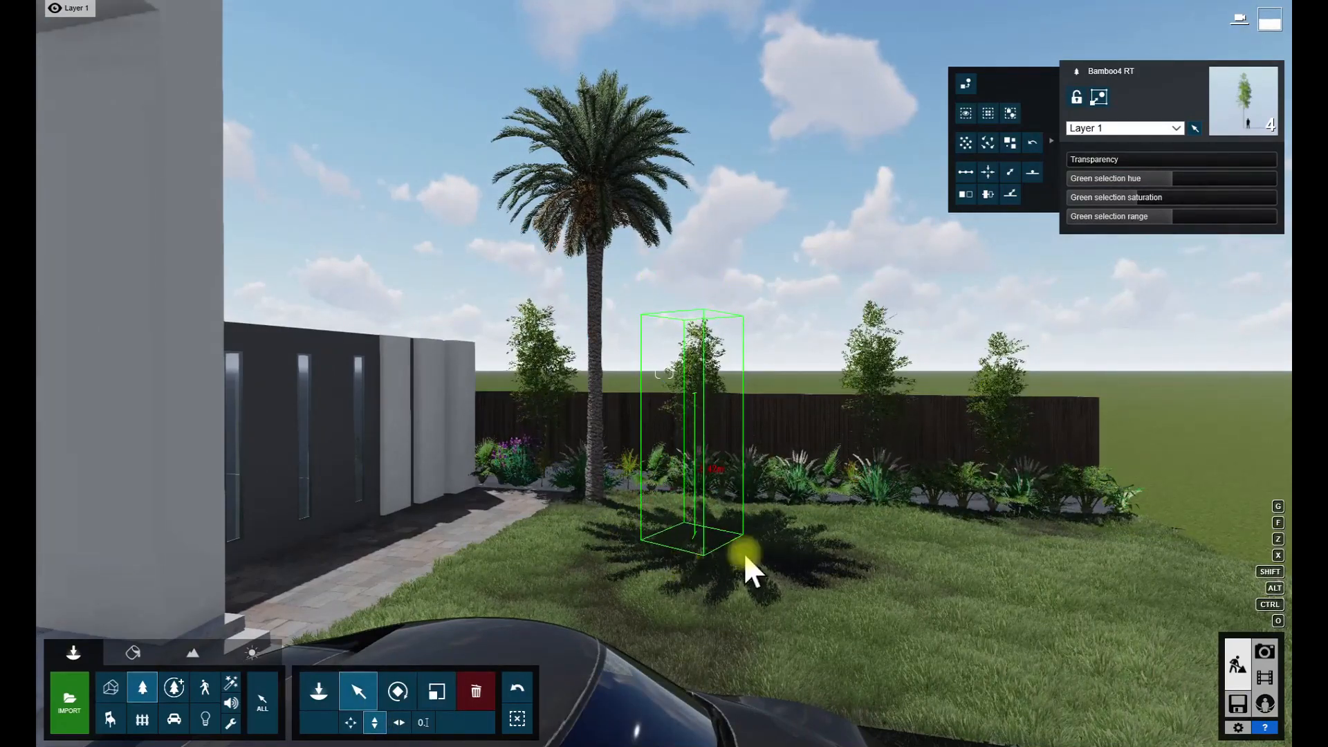
click(1265, 677)
click(1238, 664)
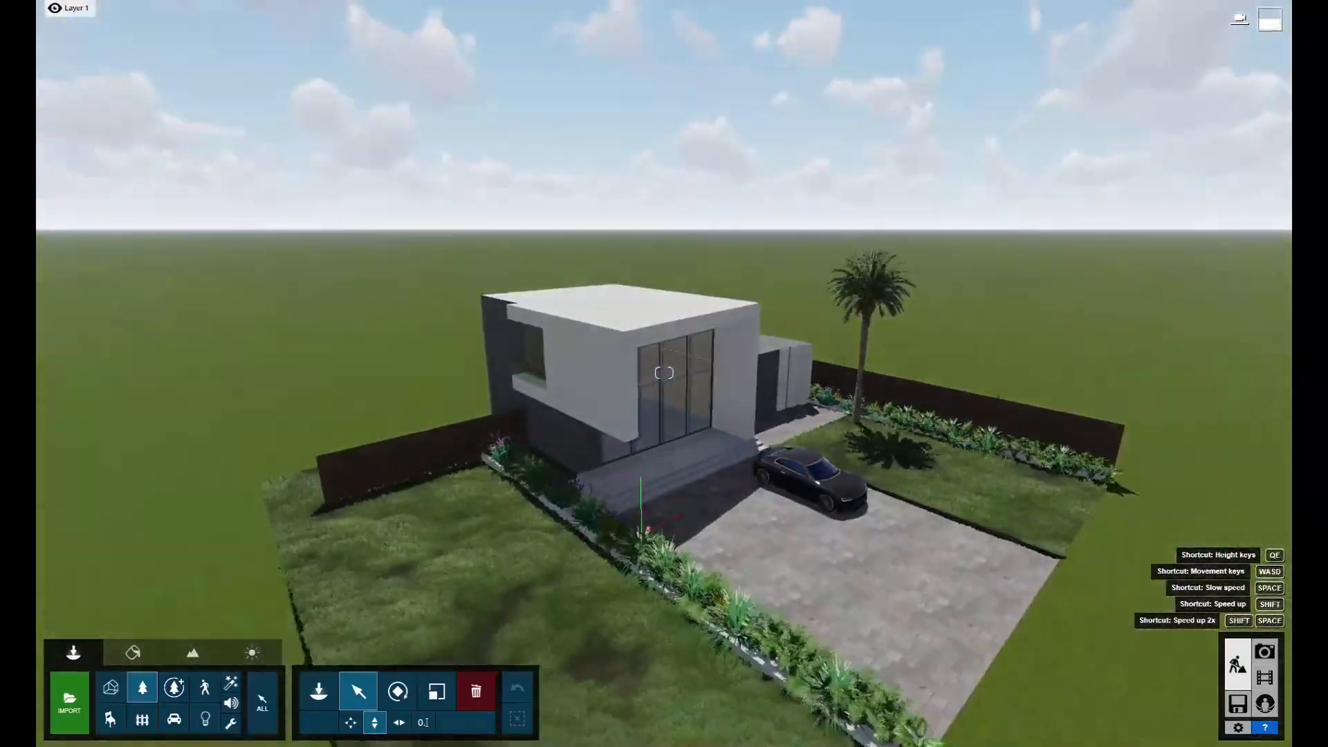
- Try large broadleaf trees behind the lawn fence, checking them in the movie clip, and delete them
key(w)
right_drag(664, 373, 754, 422)
key(s)
key(d)
key(s)
right_drag(298, 581, 359, 628)
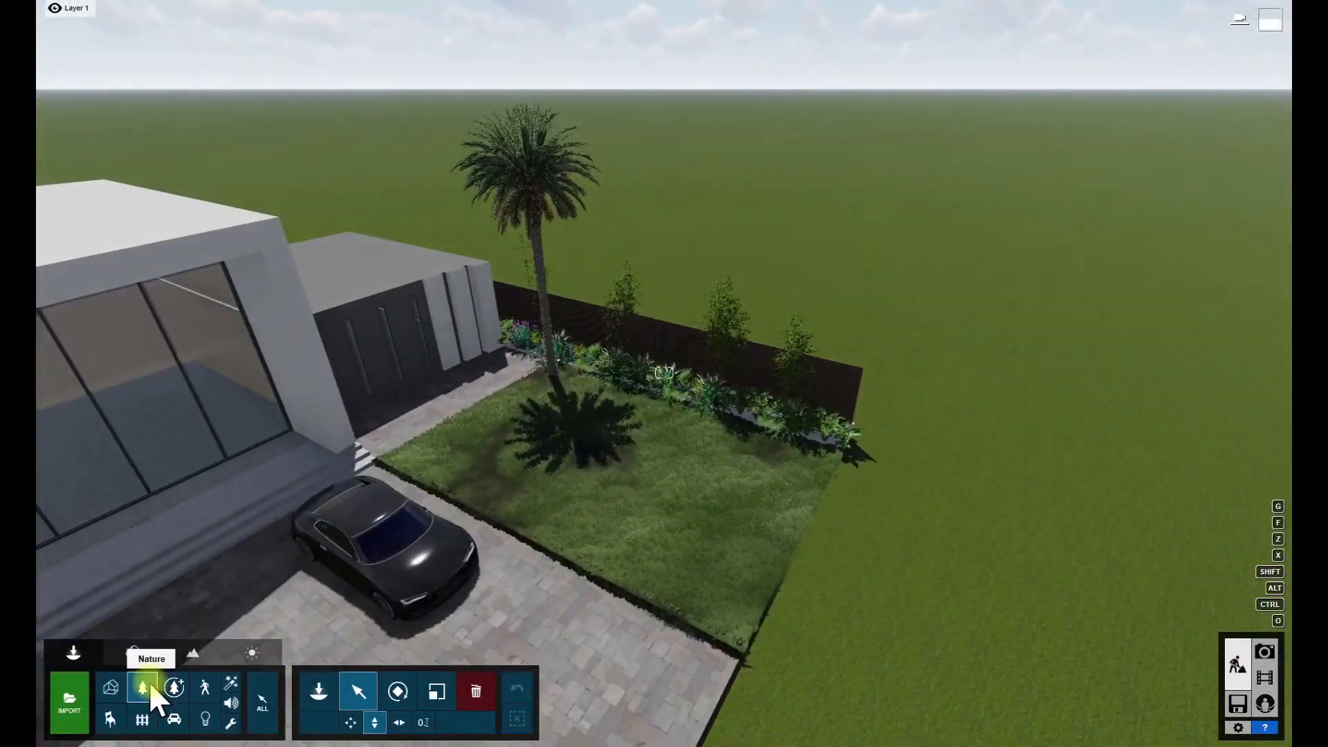
click(144, 688)
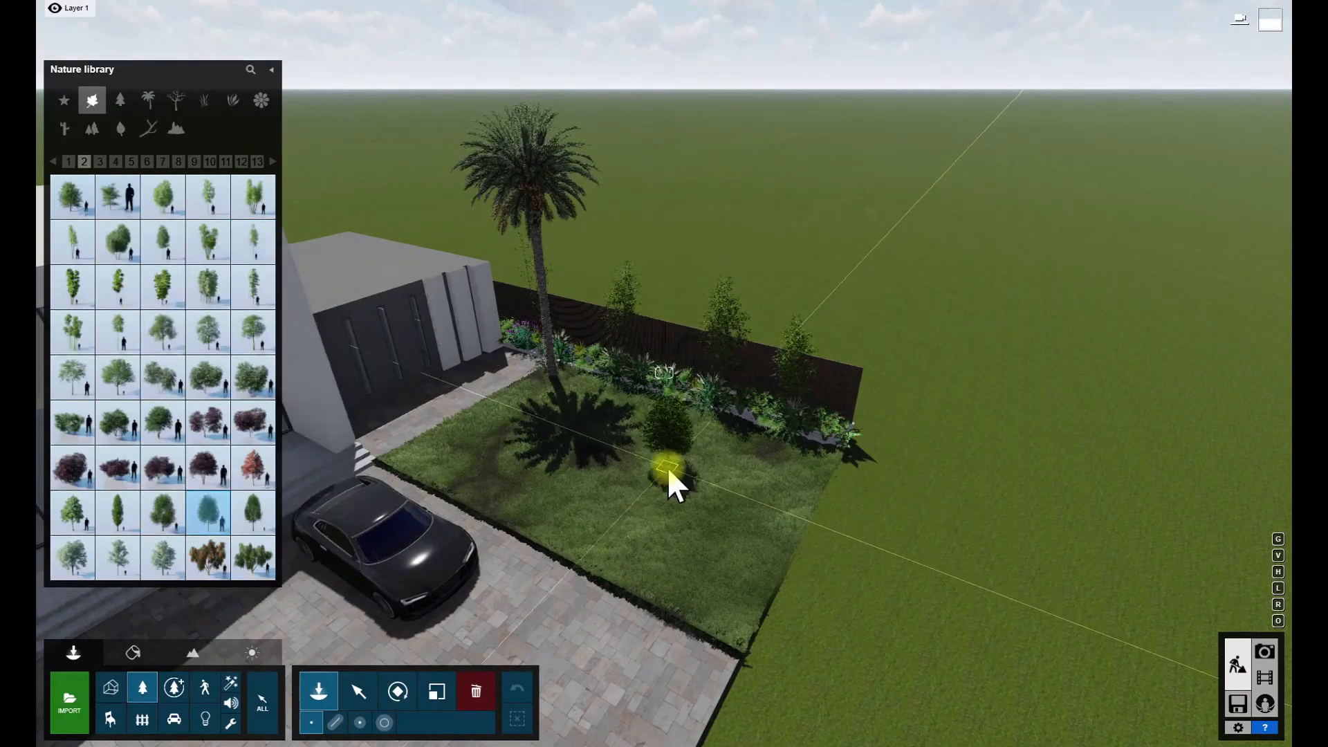
click(155, 328)
click(623, 280)
key(w)
right_drag(624, 279, 442, 347)
key(d)
click(658, 238)
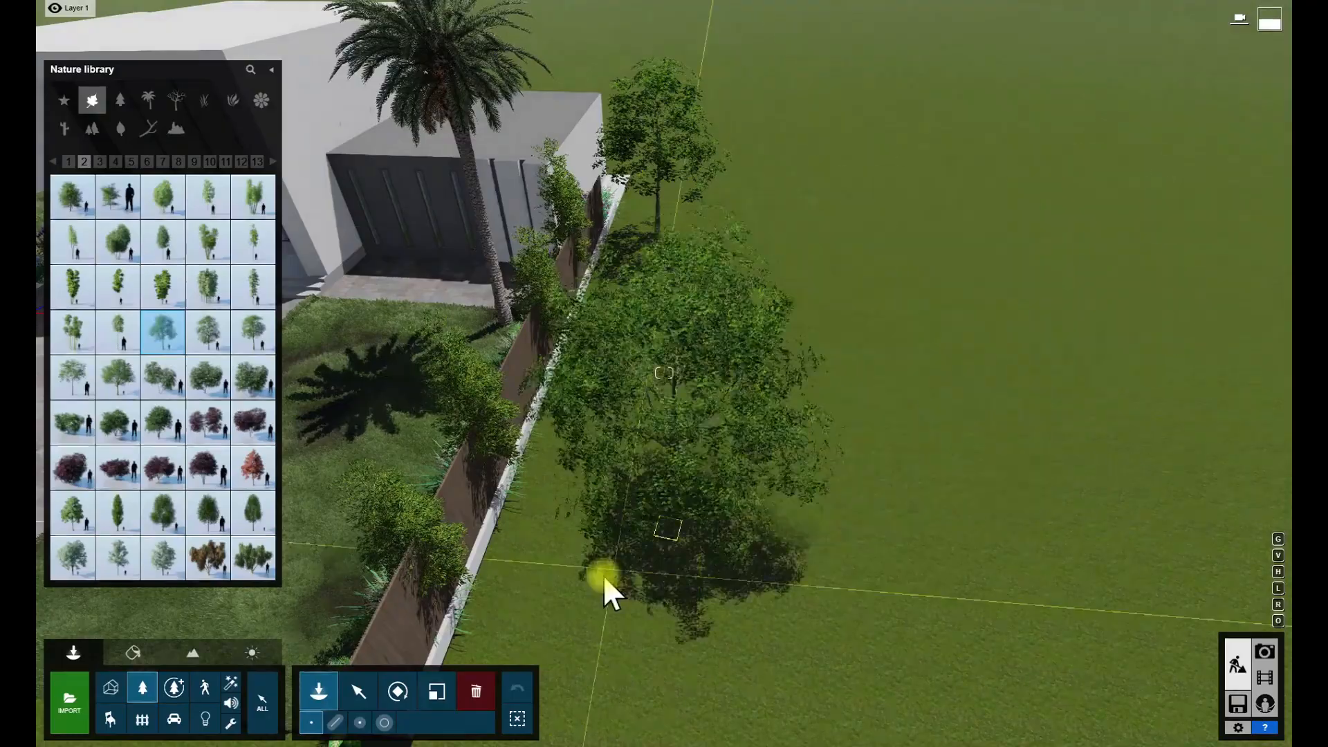
click(1265, 675)
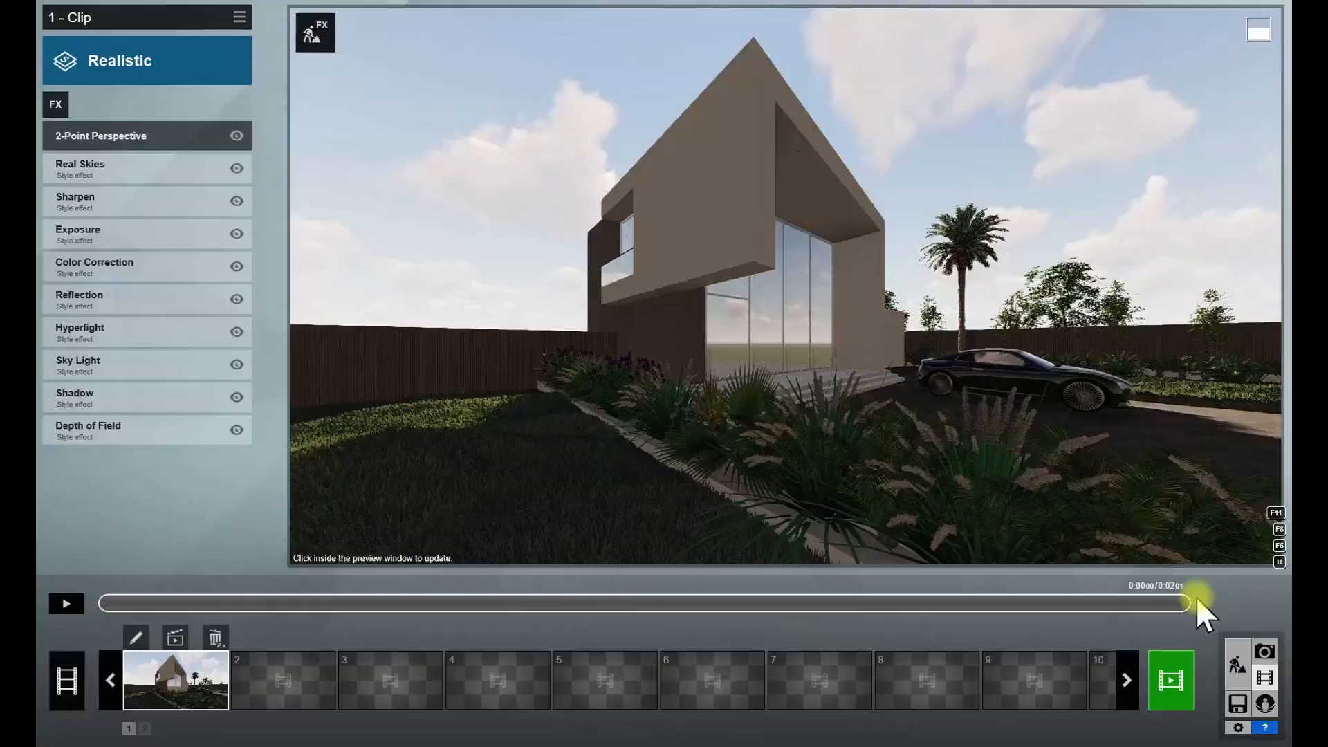
click(1238, 664)
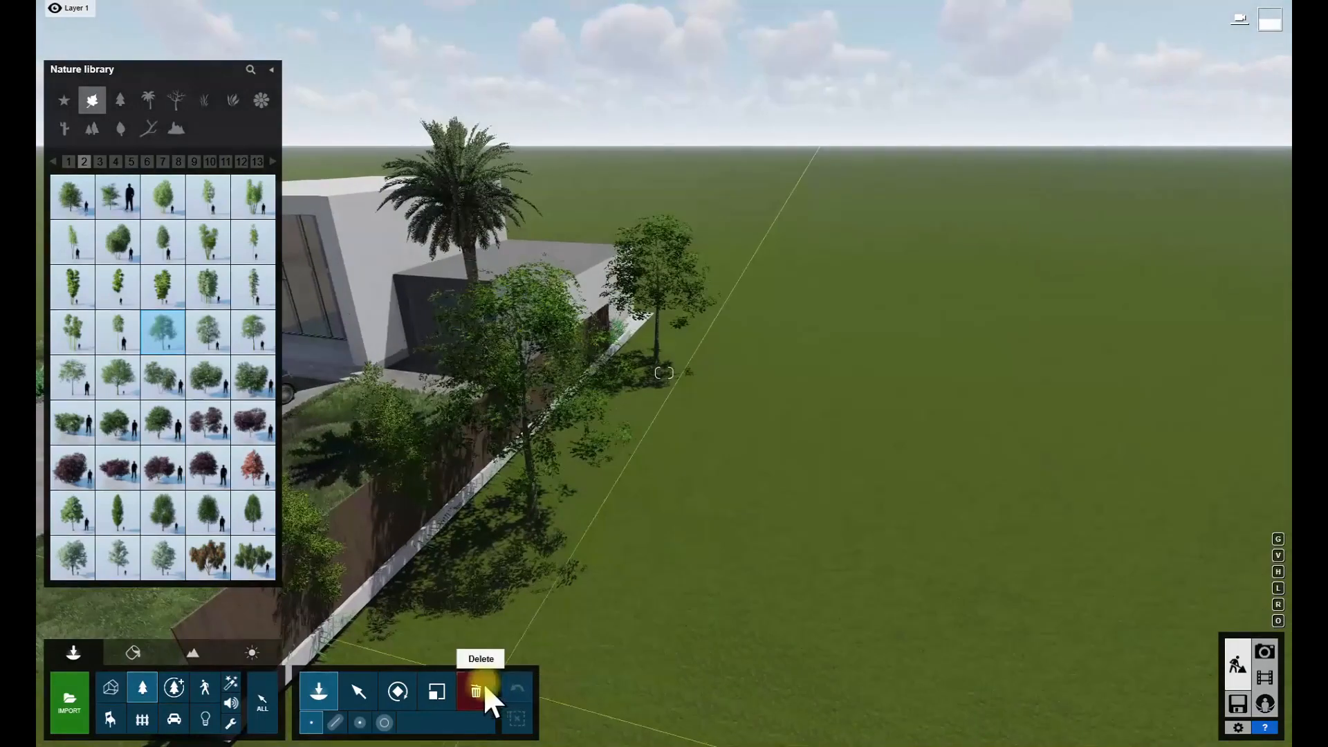
click(476, 691)
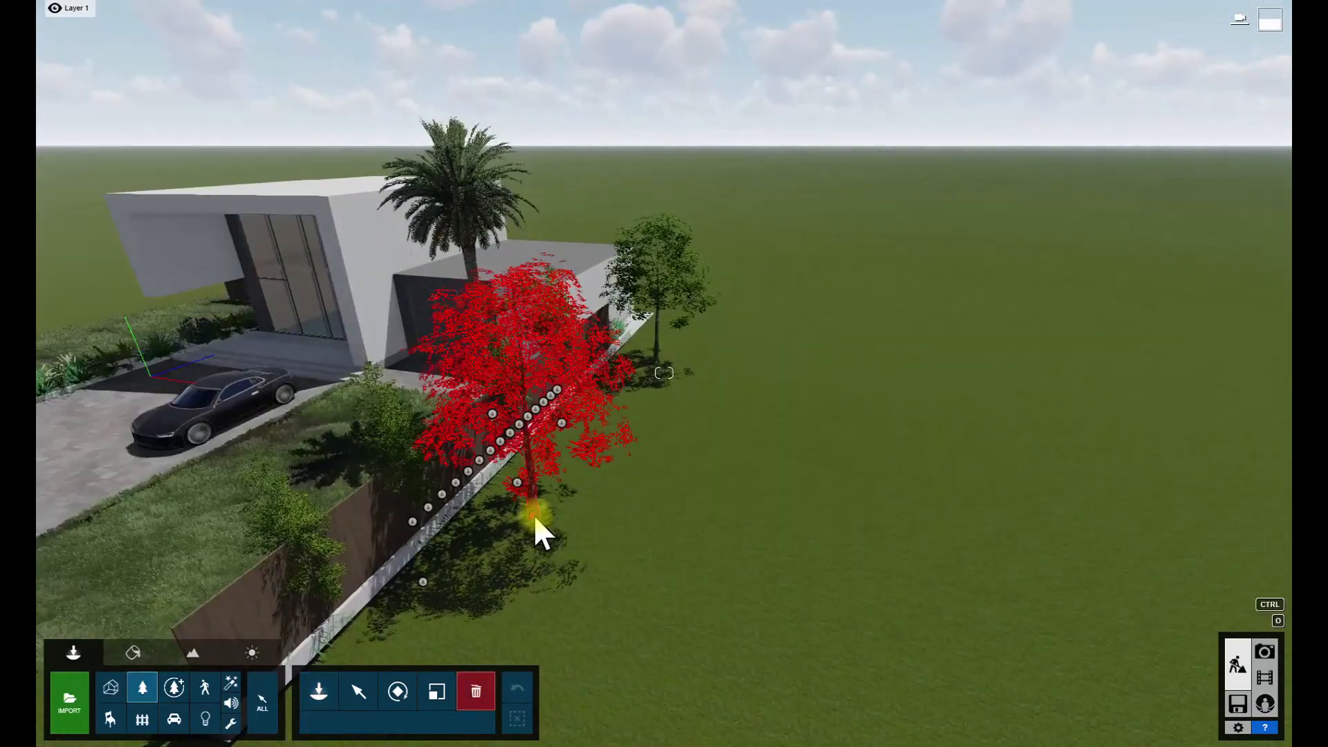
- Place four bushy conifers along the lawn's driveway edge, starting at the house corner, and check them in the movie clip
click(143, 689)
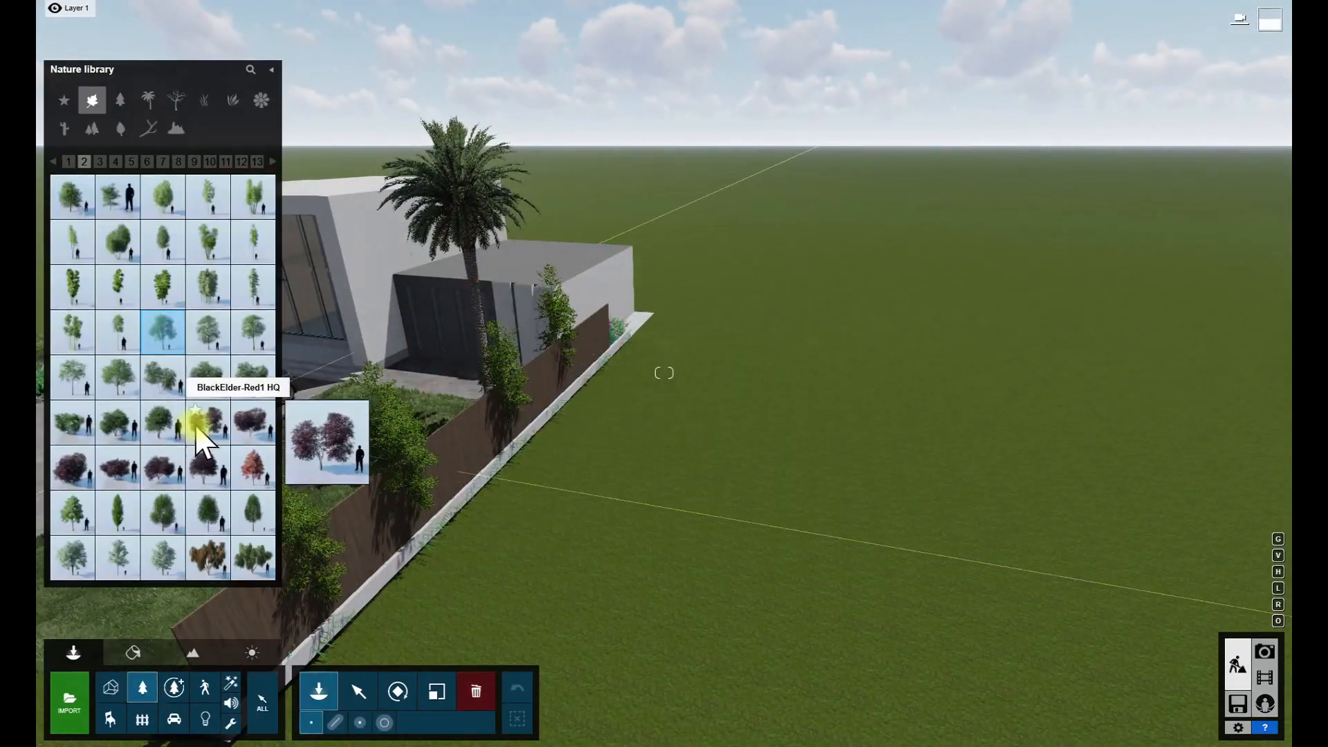
click(115, 161)
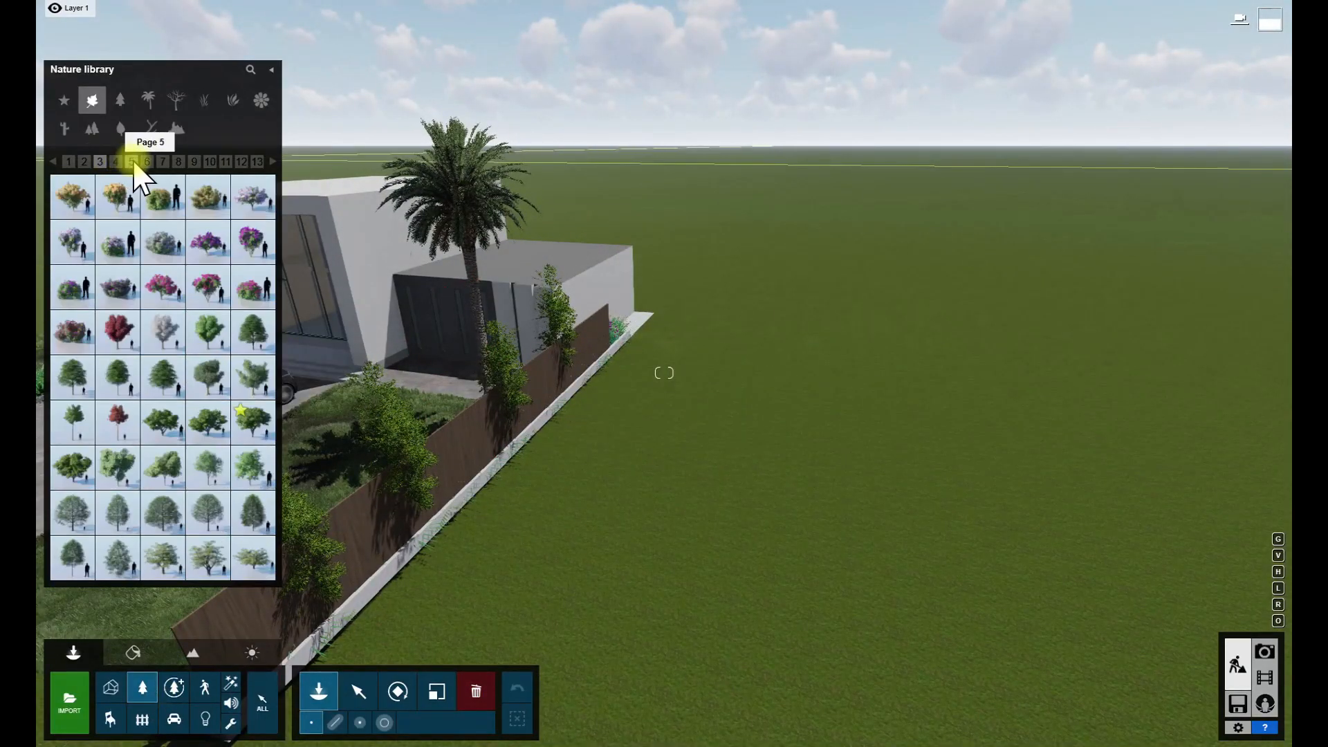
click(119, 98)
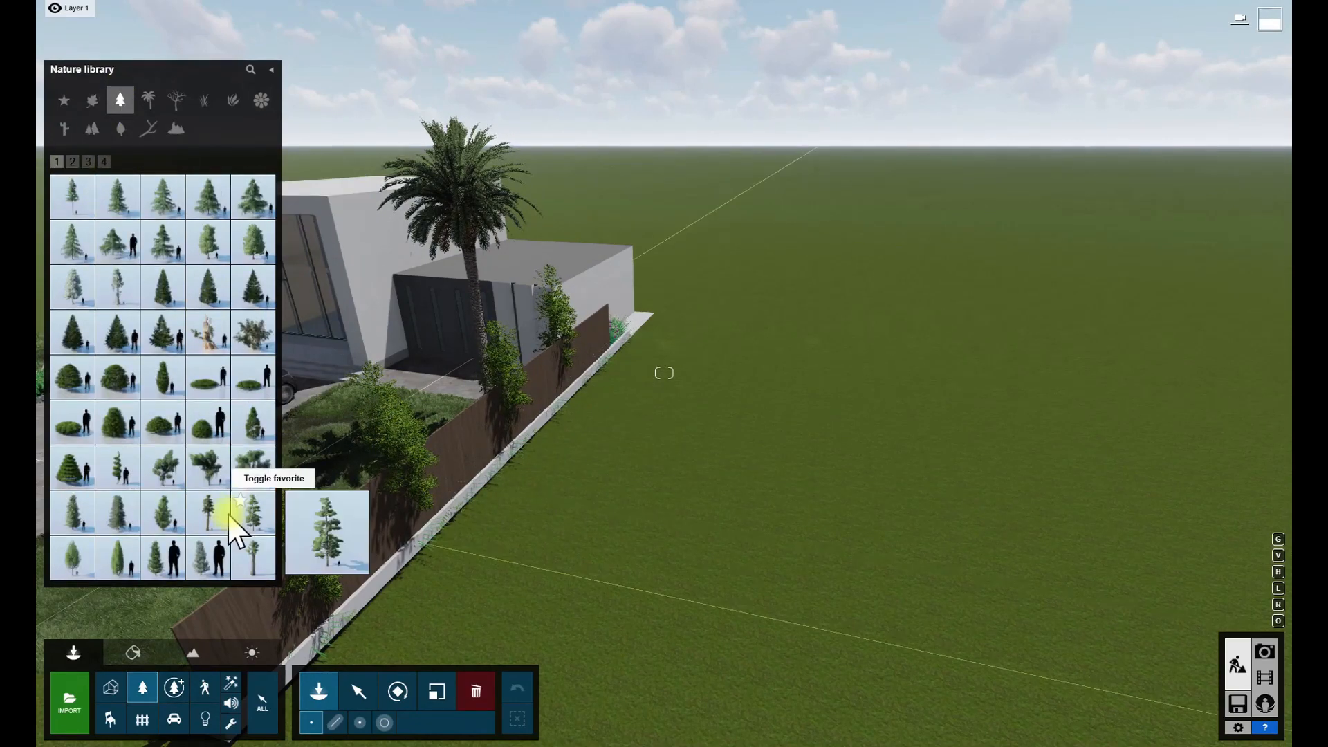
click(233, 517)
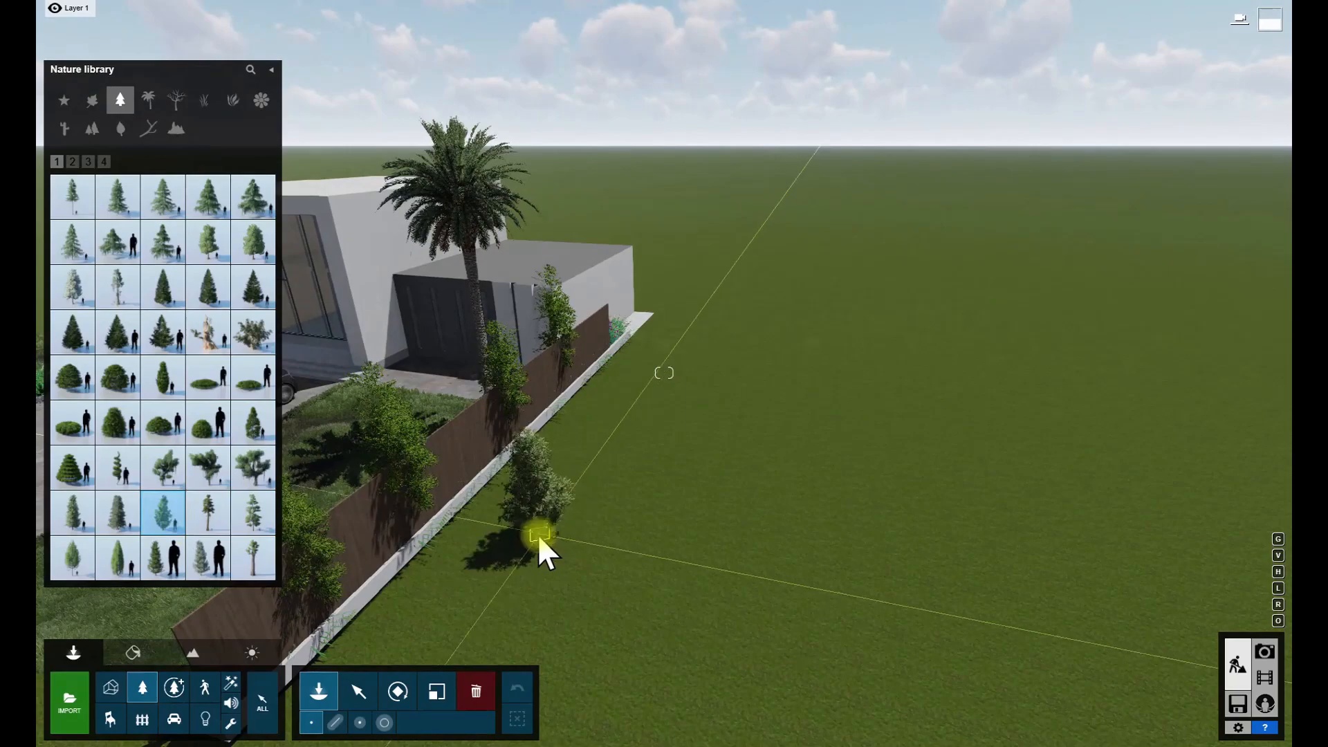
right_drag(321, 411, 639, 472)
key(w)
click(700, 475)
scroll(700, 475, down, 10)
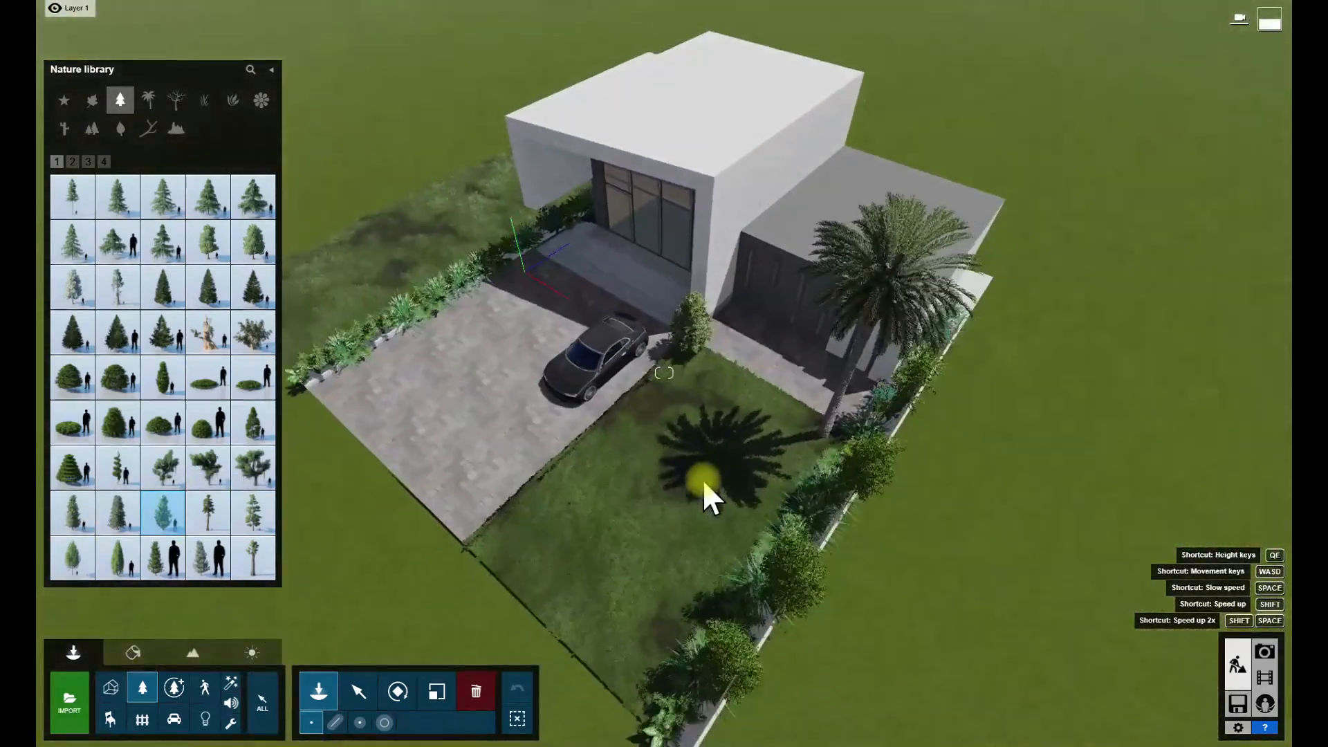
click(492, 522)
scroll(512, 530, down, 5)
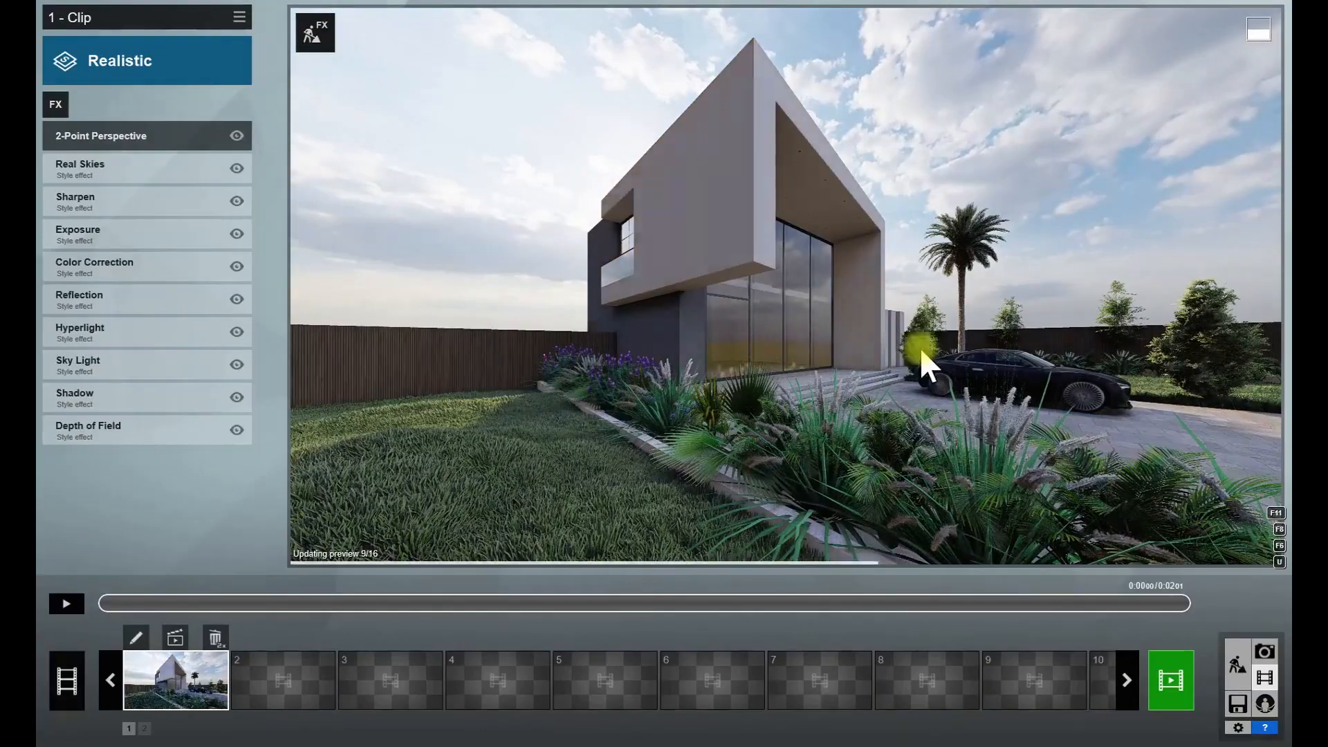
click(1238, 664)
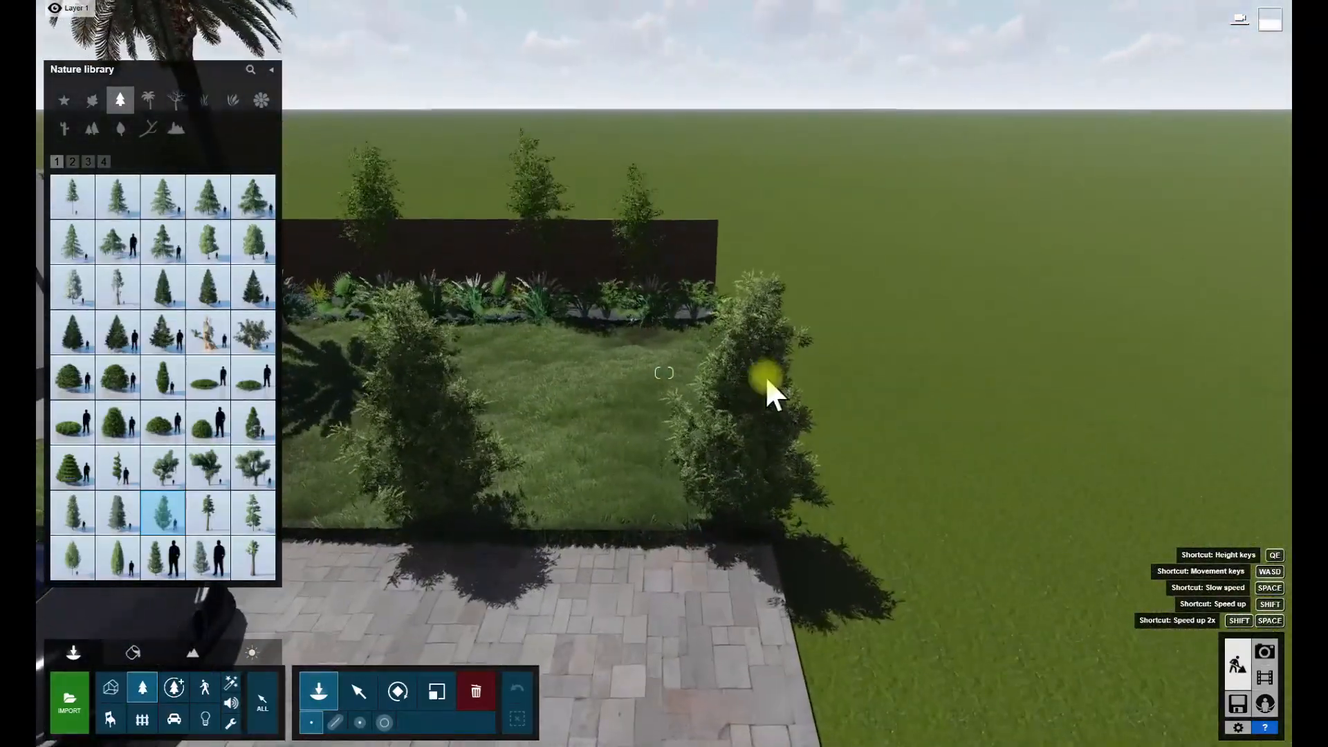
- Delete the conifers along the driveway edge except the one at the house corner, and check the movie clip
click(476, 690)
click(445, 531)
click(757, 527)
right_drag(758, 528, 1112, 592)
click(1264, 677)
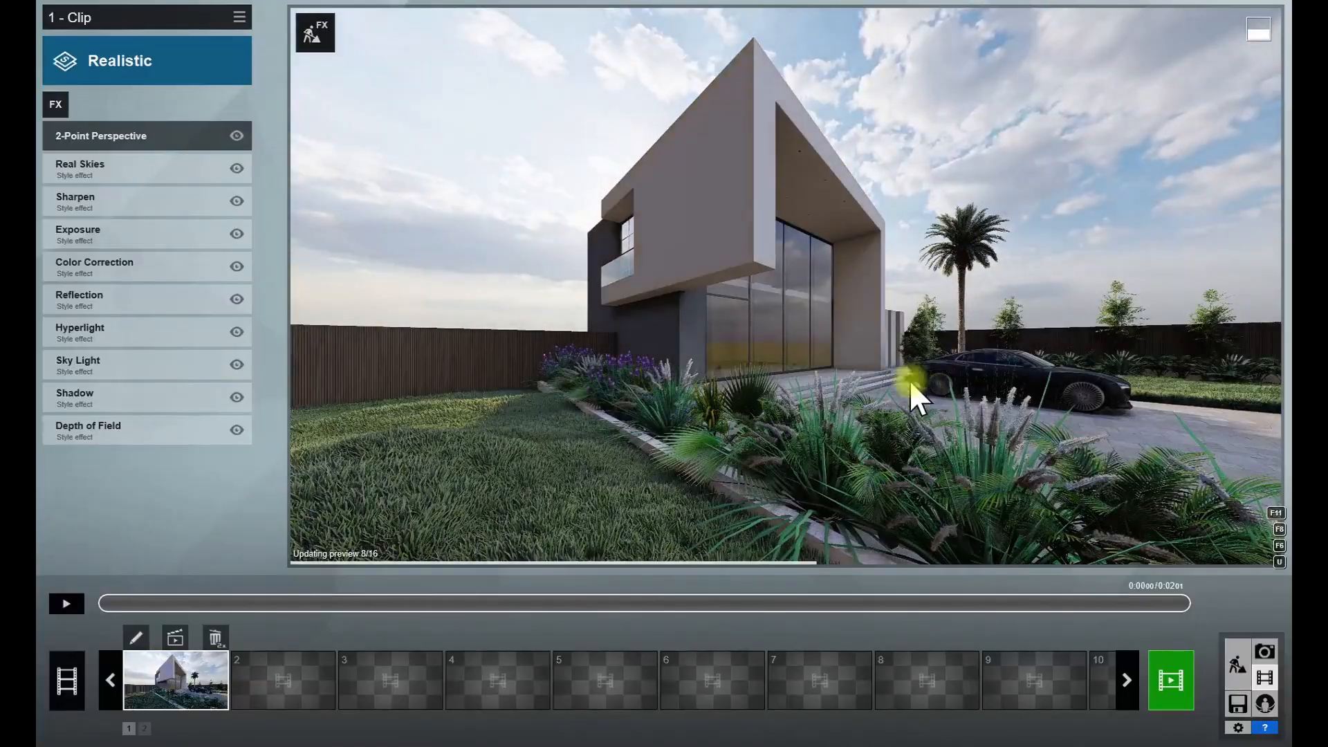
click(1238, 664)
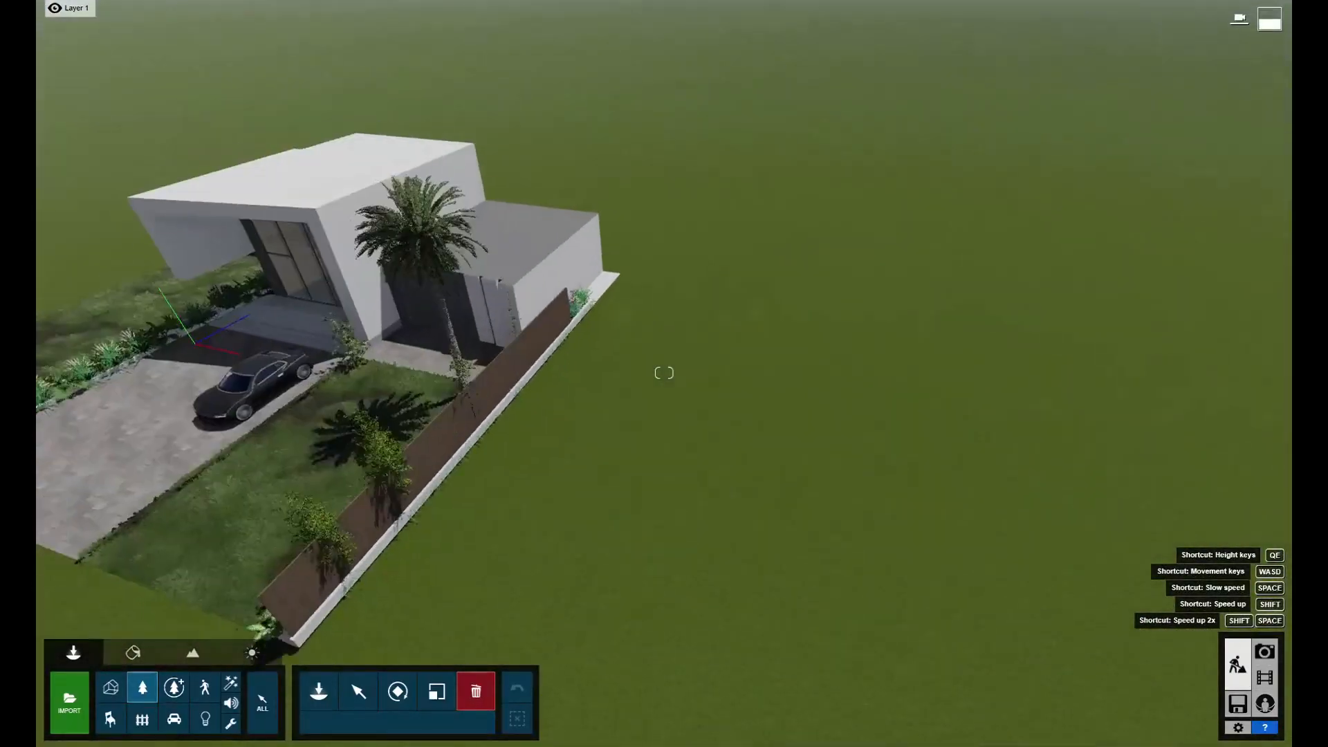
- Compare tall conifers from the Nature library in the open ground behind the lawn fence
click(143, 687)
right_drag(668, 413, 664, 446)
key(w)
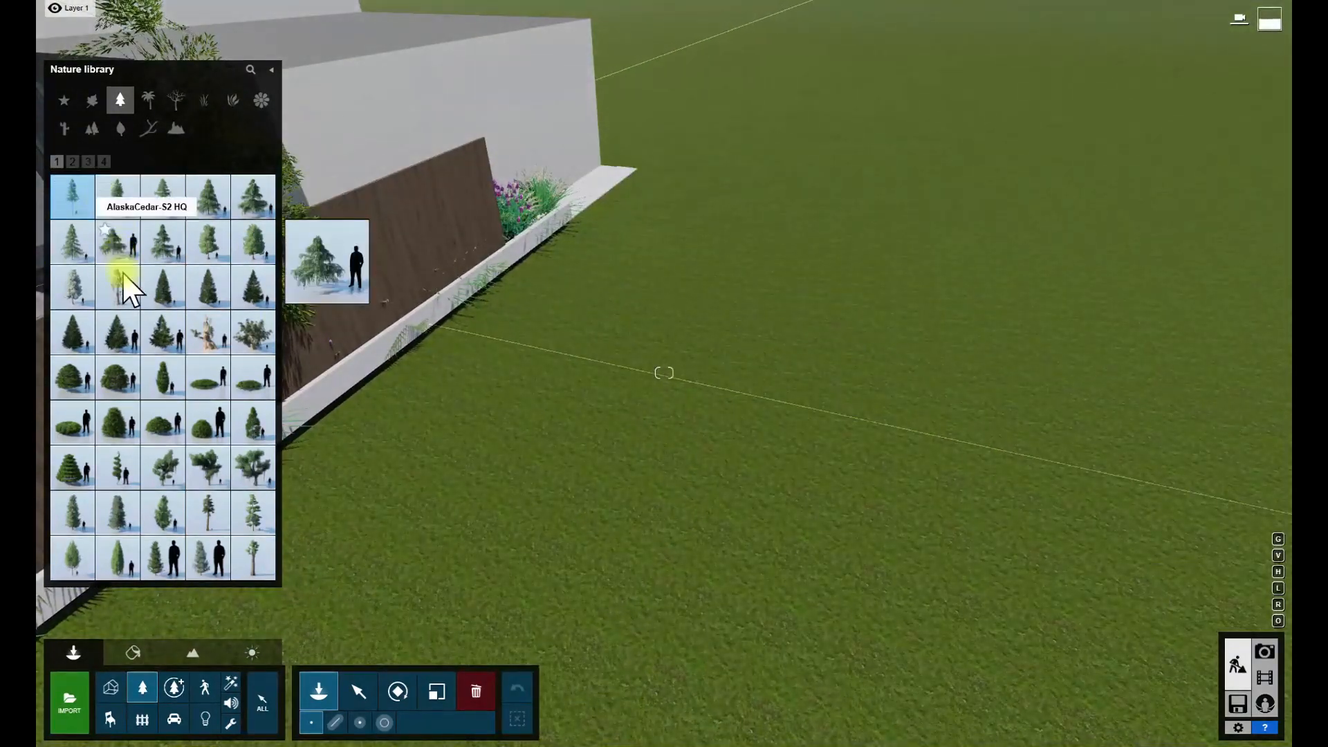
click(128, 287)
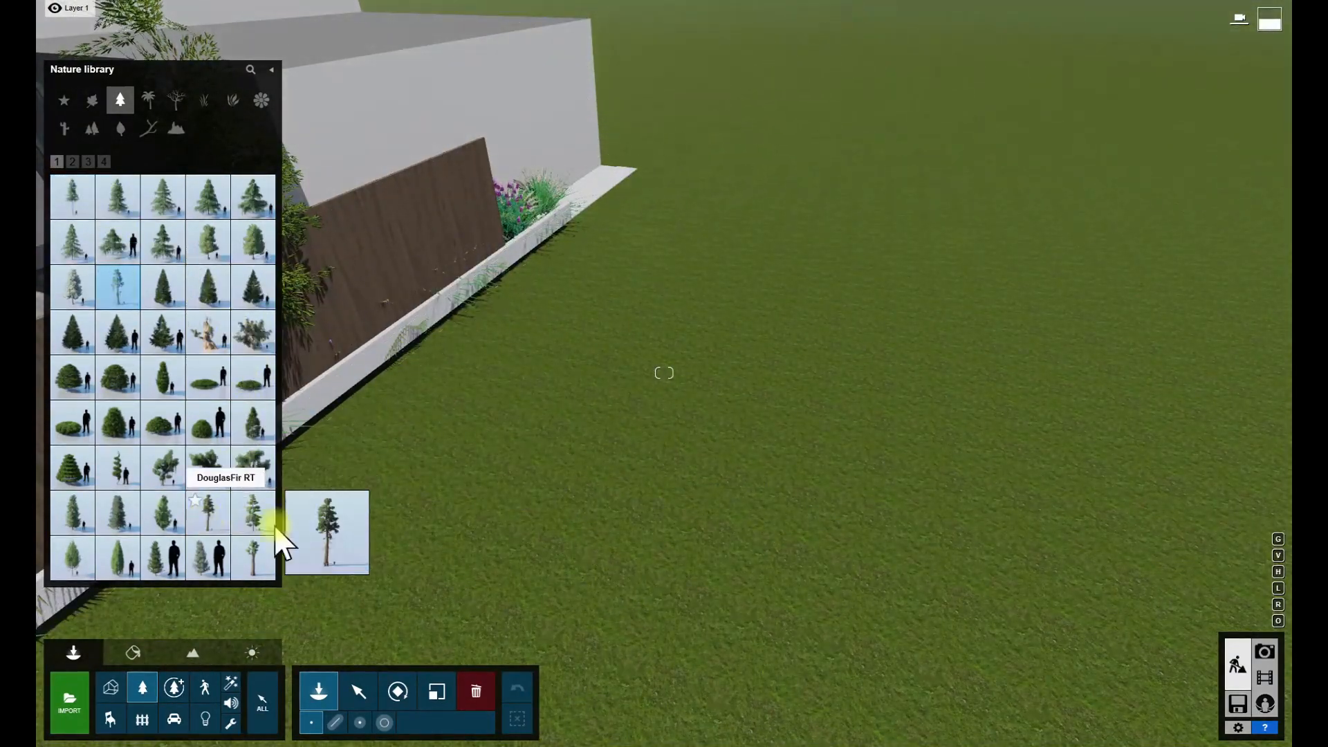
click(204, 515)
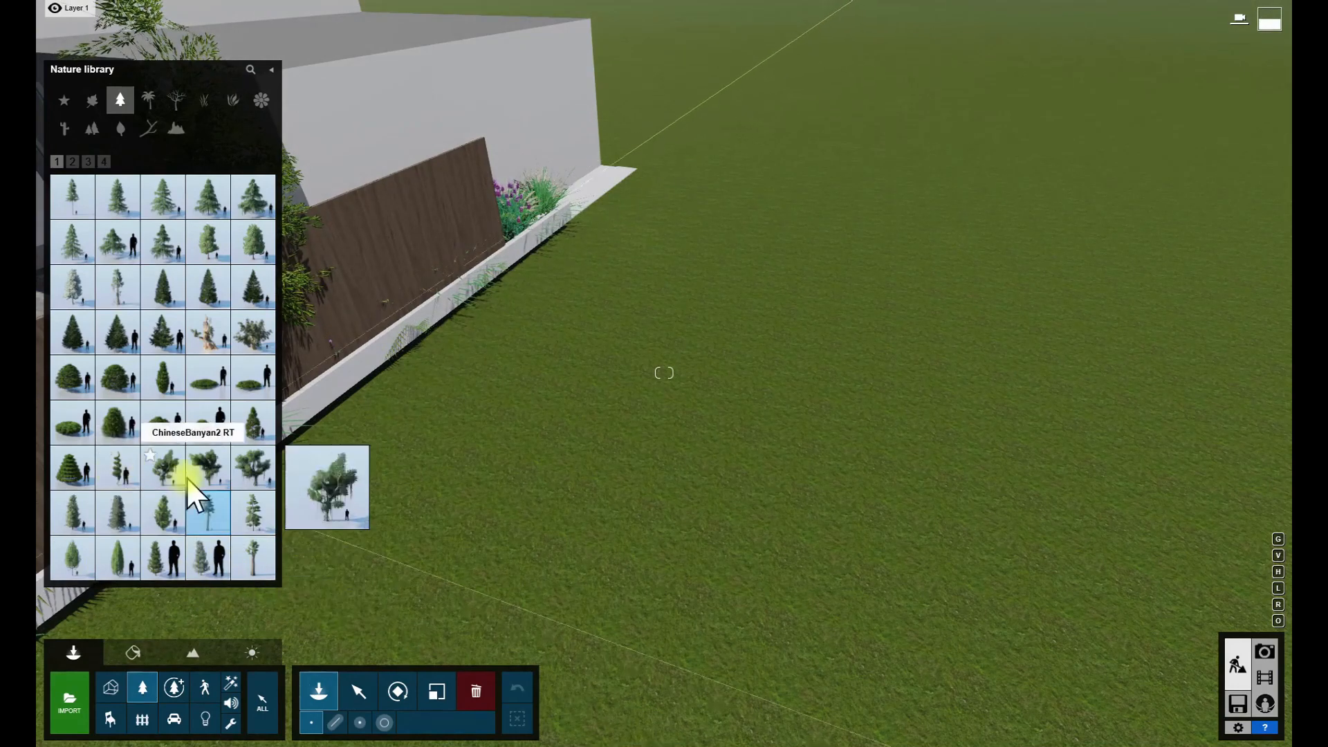
click(87, 162)
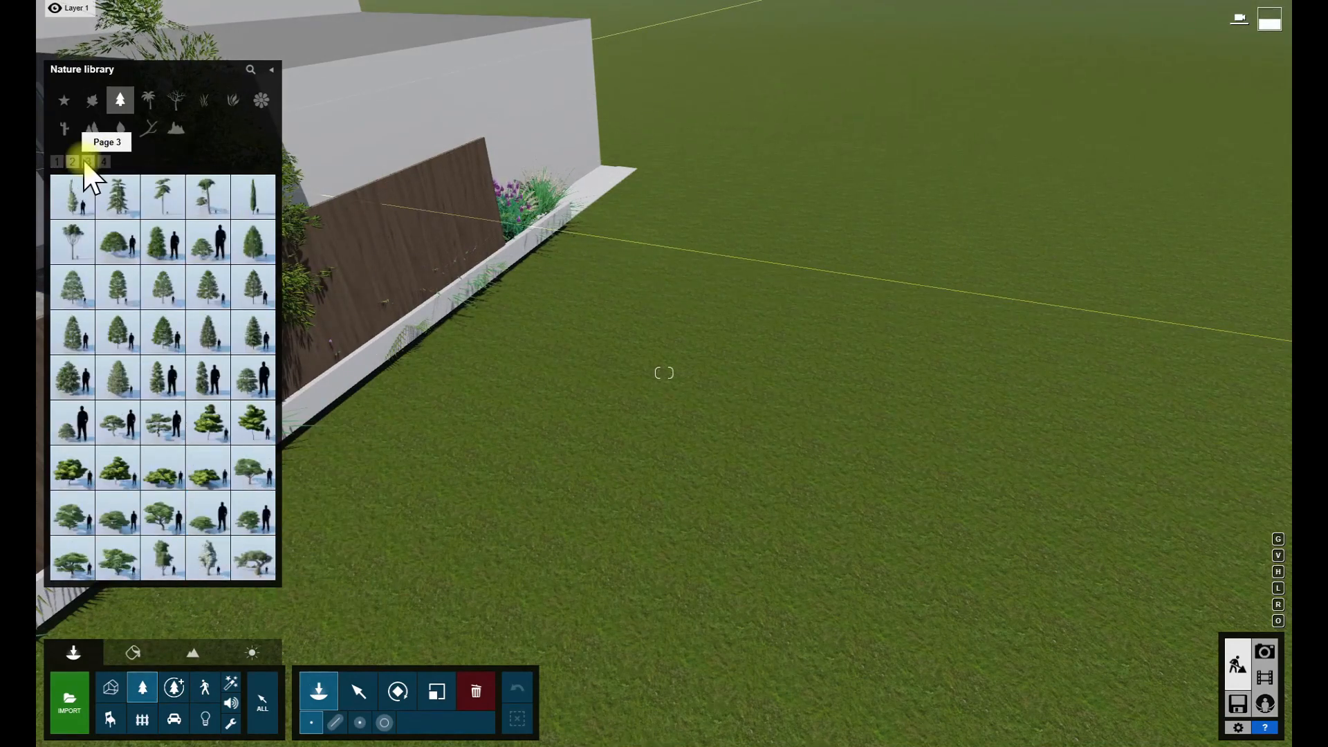
click(88, 206)
click(569, 466)
scroll(598, 464, down, 5)
mouse_move(659, 411)
right_down()
mouse_move(662, 381)
mouse_move(664, 408)
right_up()
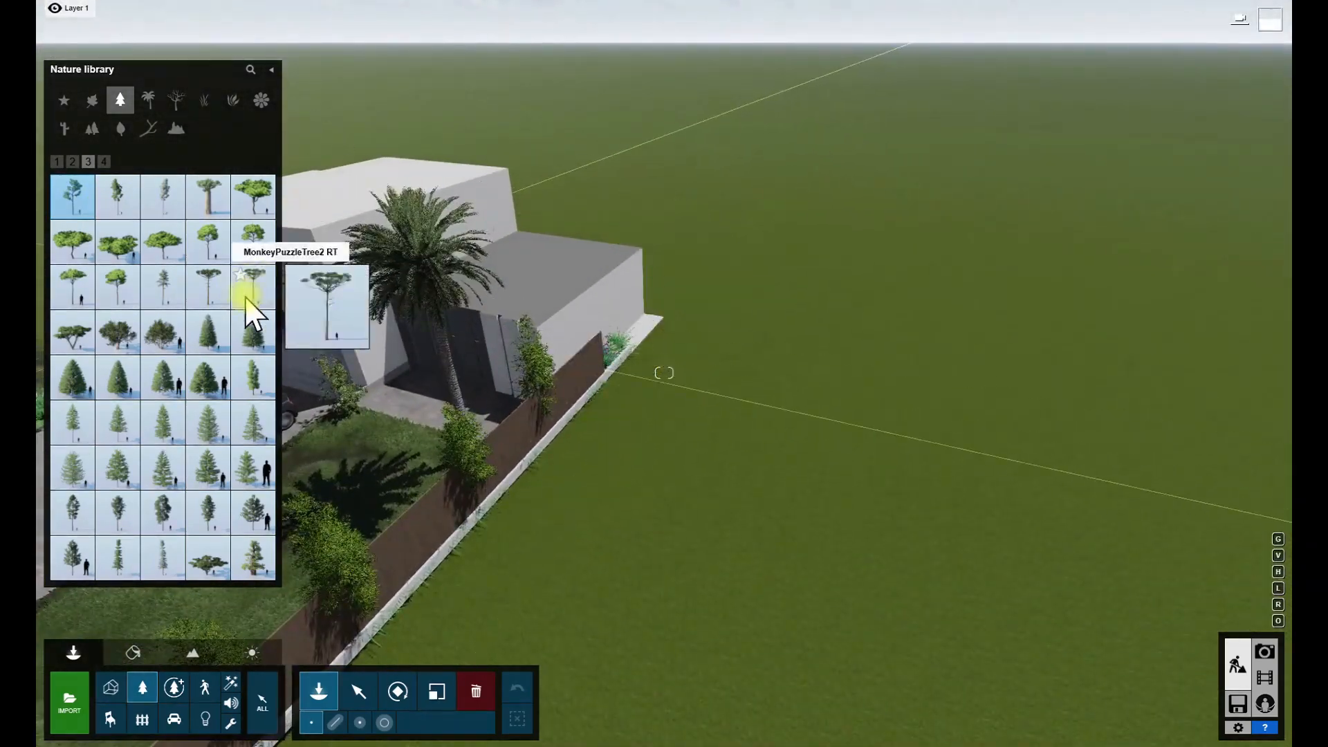
click(163, 287)
scroll(664, 374, down, 5)
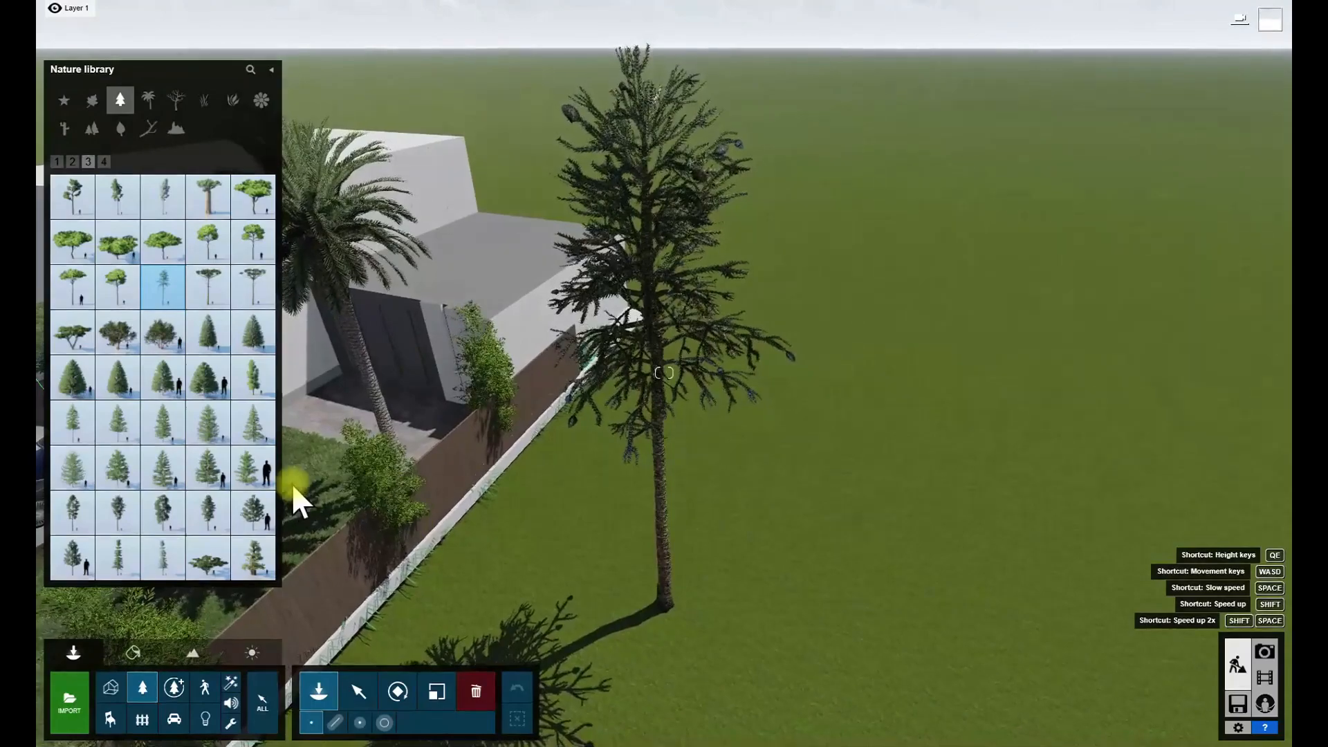
click(164, 556)
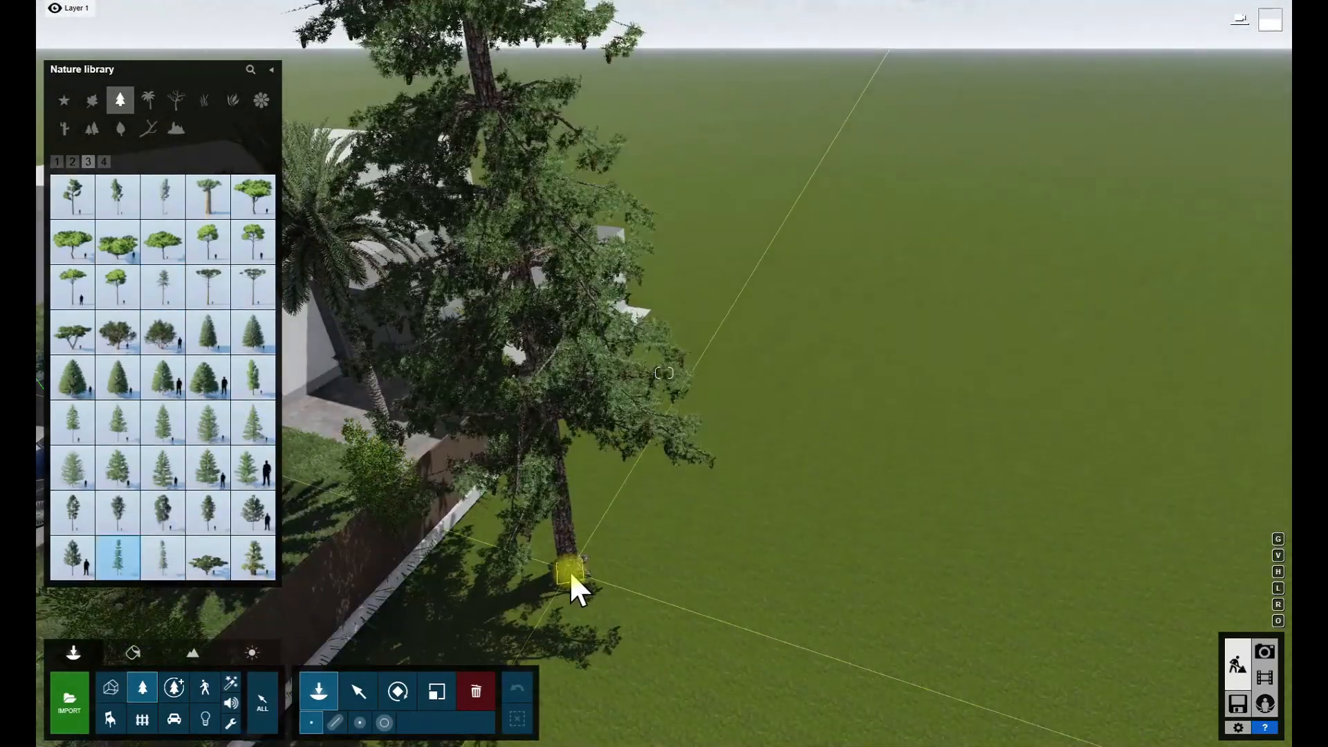
- Scatter tall Scots pines at varied distances across the open ground behind the house and lawn fence
click(76, 518)
scroll(519, 566, down, 5)
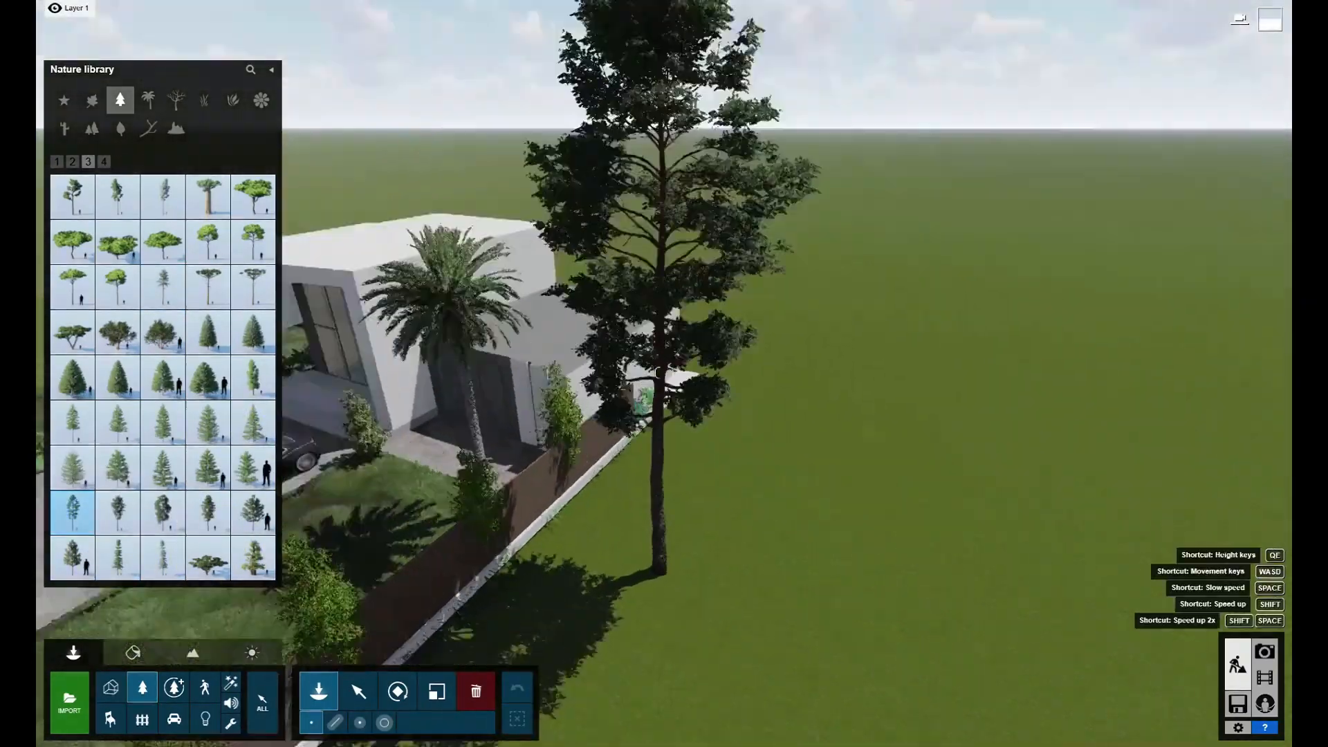
click(845, 399)
click(994, 333)
click(713, 284)
click(552, 263)
click(940, 479)
click(1079, 592)
right_drag(1080, 593, 1218, 609)
right_drag(761, 242, 761, 258)
key(s)
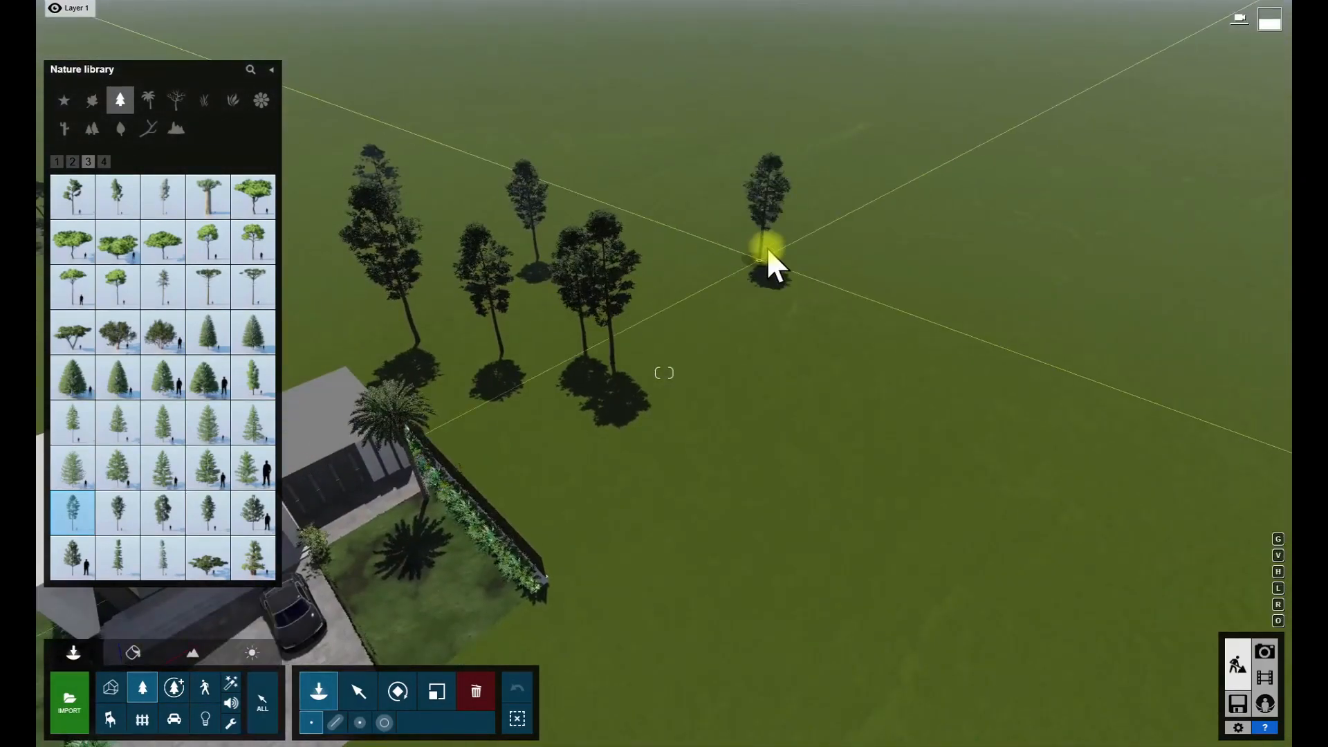
click(896, 352)
click(958, 410)
click(940, 463)
click(774, 458)
click(748, 485)
- Add a second Scots pine variety among the background trees and check the grove in the movie clip
click(118, 513)
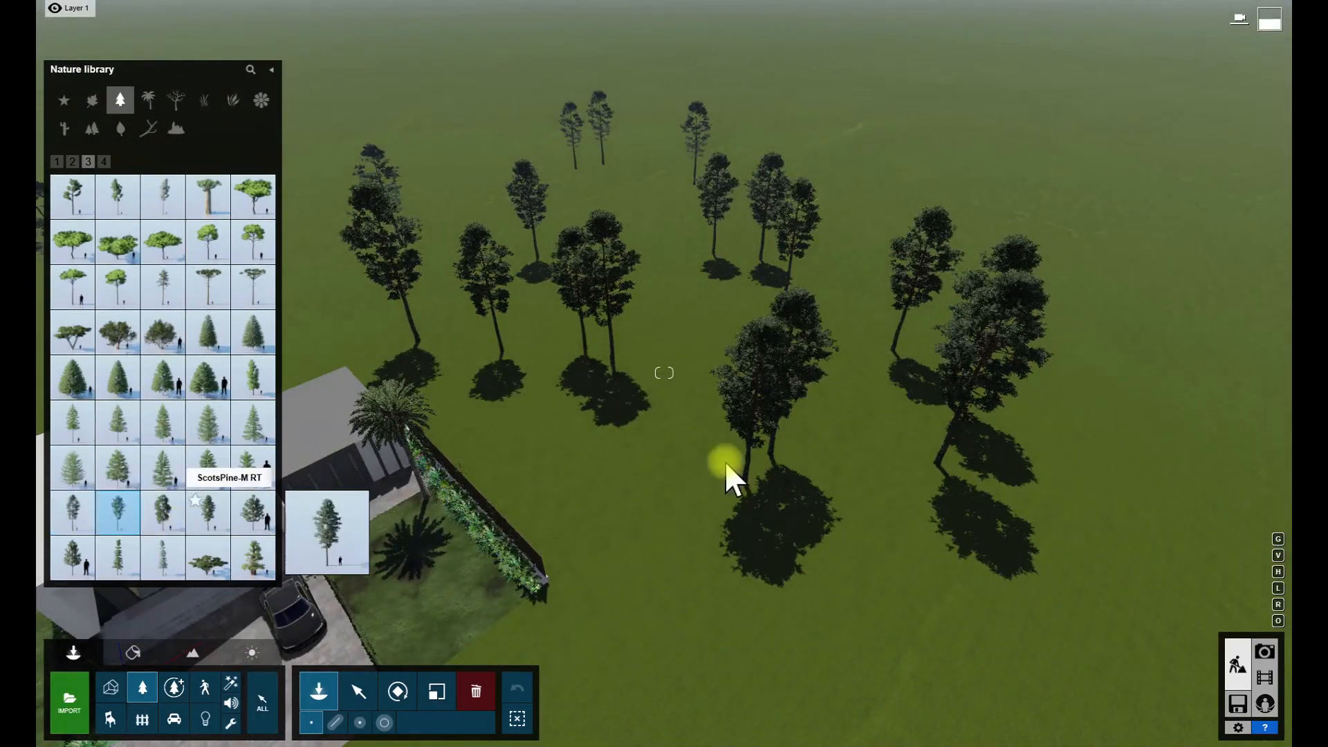
click(665, 439)
click(725, 319)
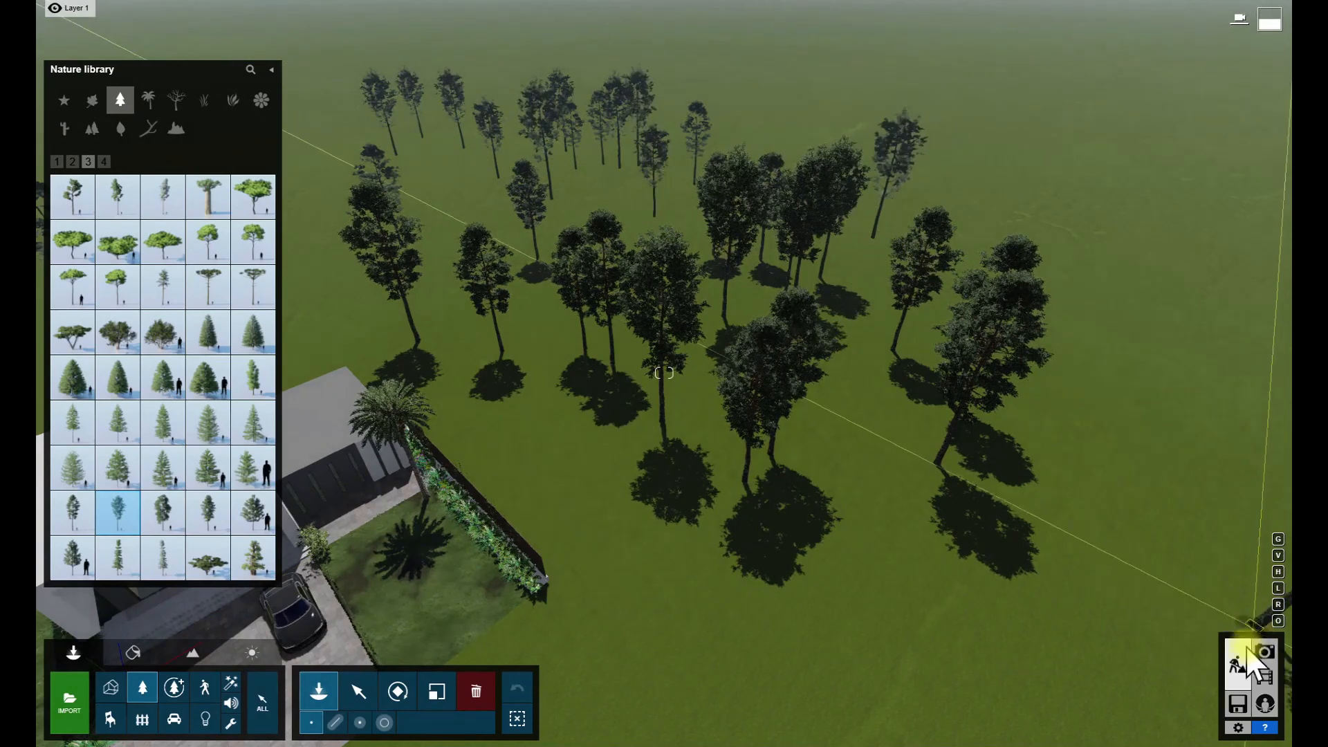
click(1263, 675)
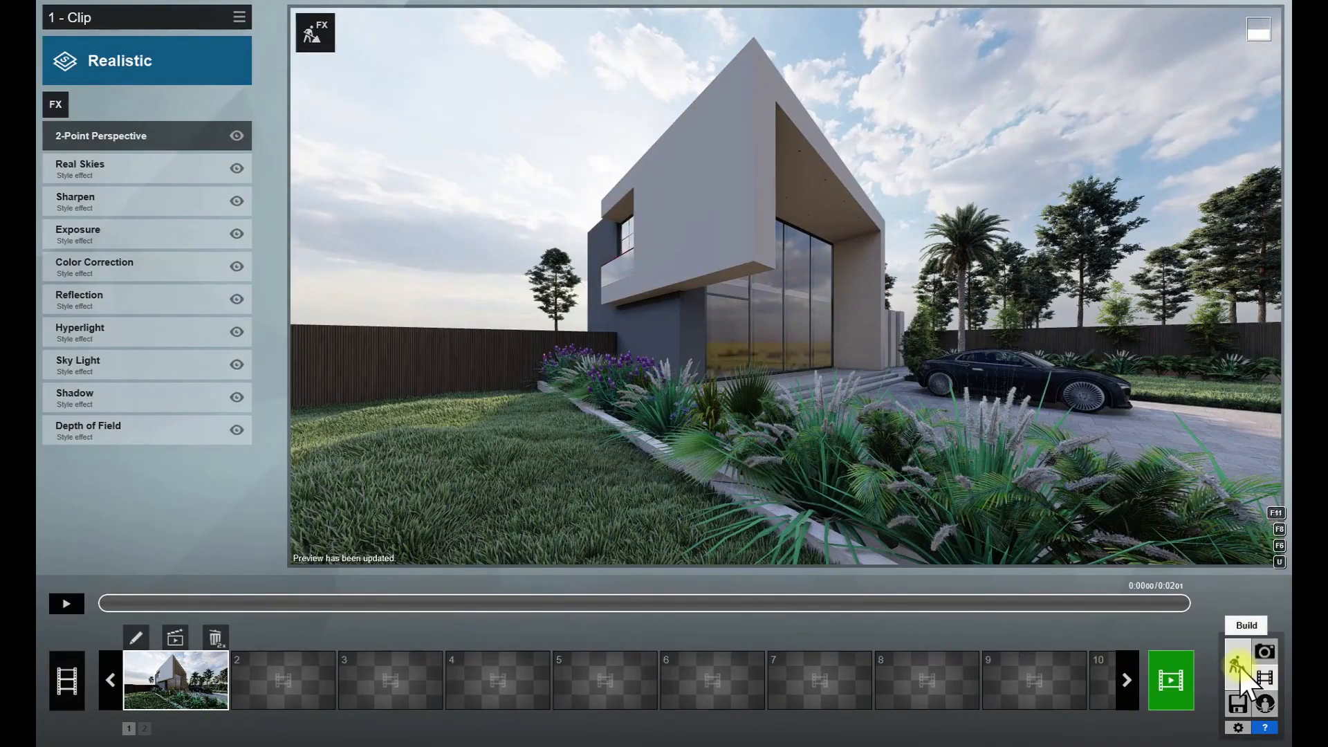
click(1239, 670)
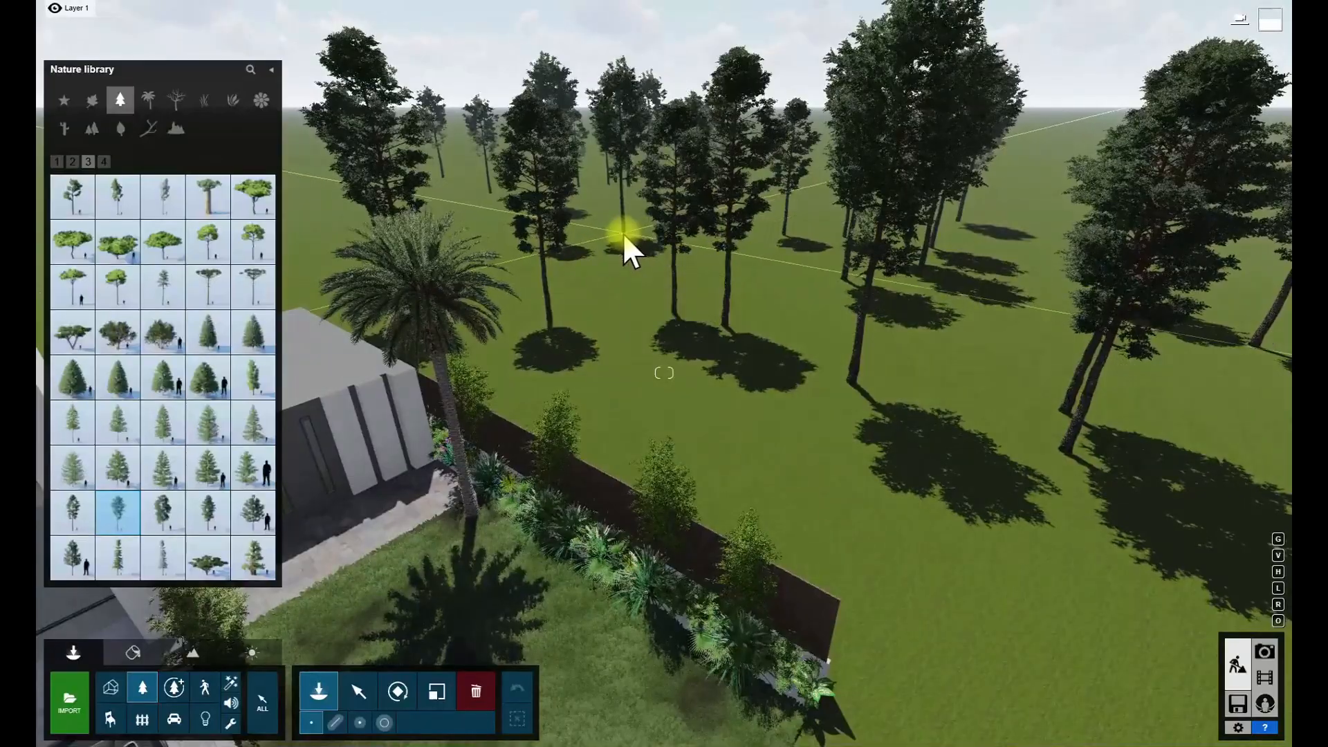
- Place one more Scots pine just behind the lawn fence and check it in the movie clip
click(635, 474)
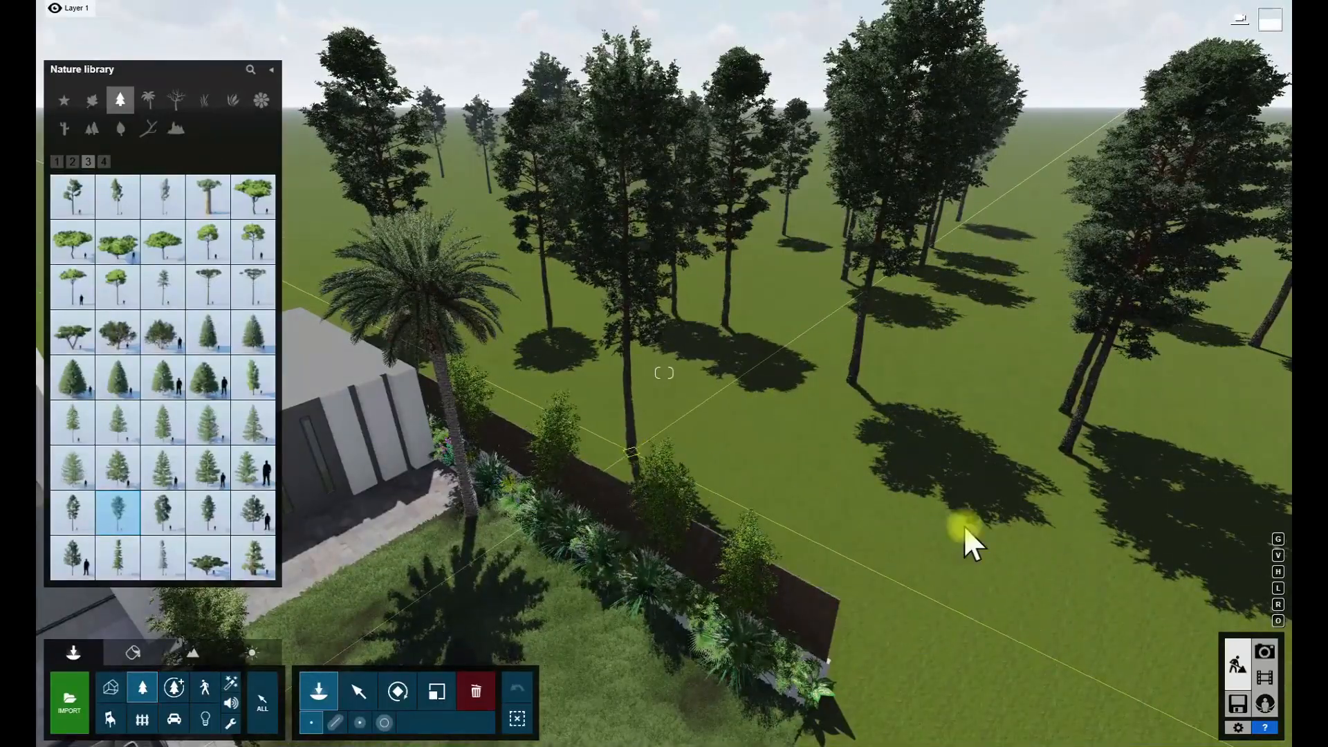
click(1265, 680)
click(1238, 666)
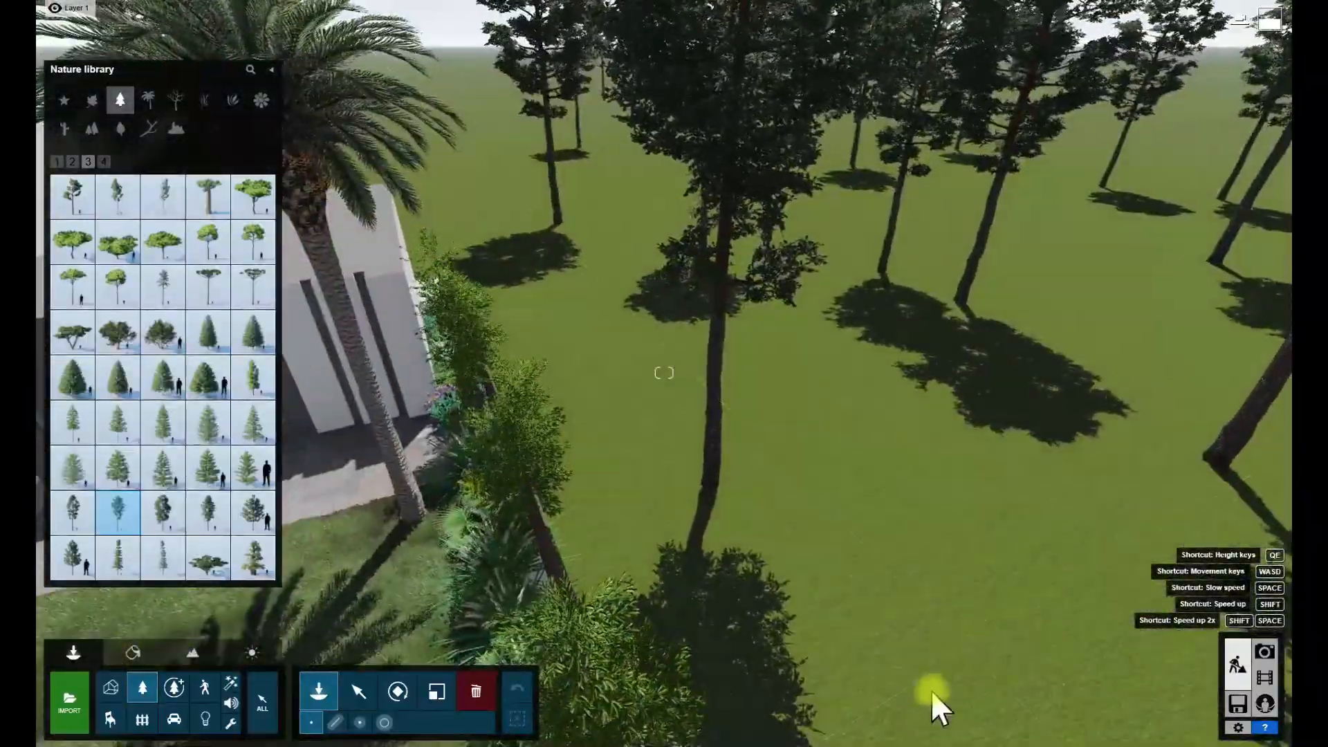
- Shrink the ScotsPine-L RT tree just behind the lawn fence and check it in the movie clip
click(436, 691)
click(708, 494)
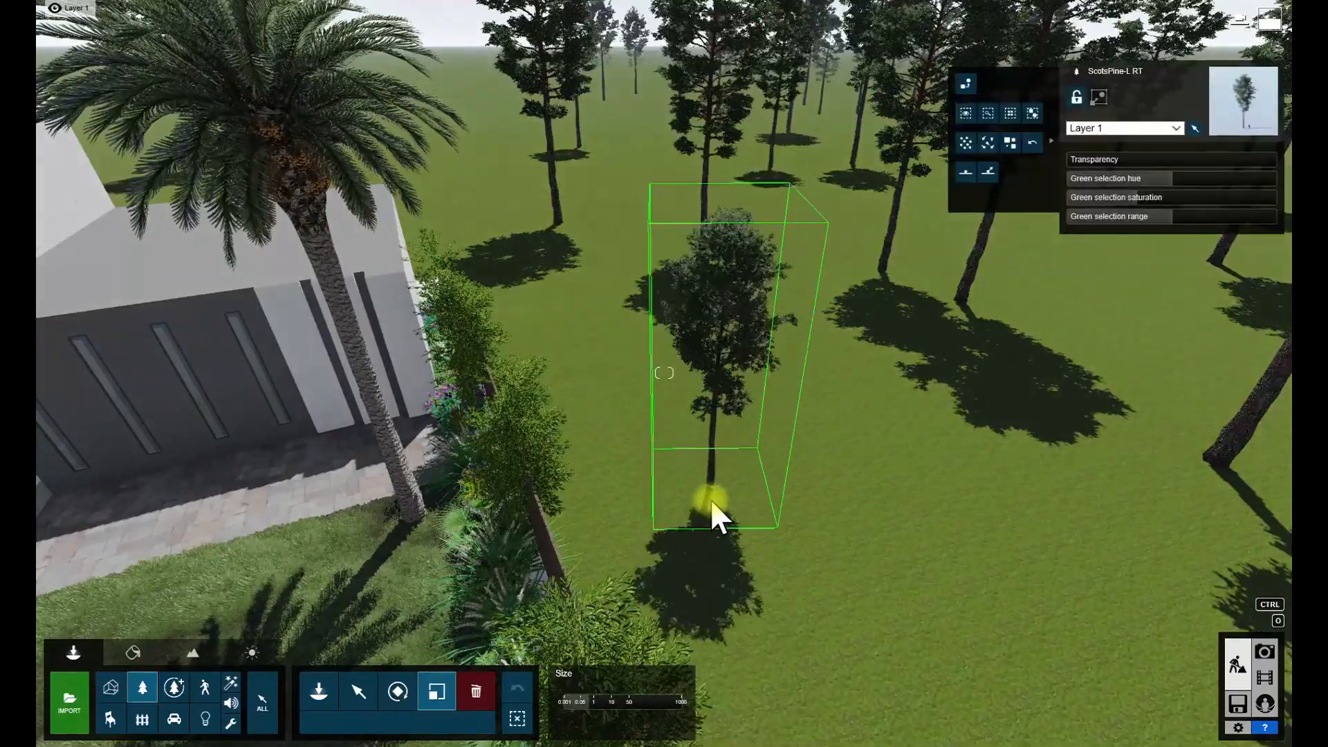
click(1265, 677)
click(1237, 665)
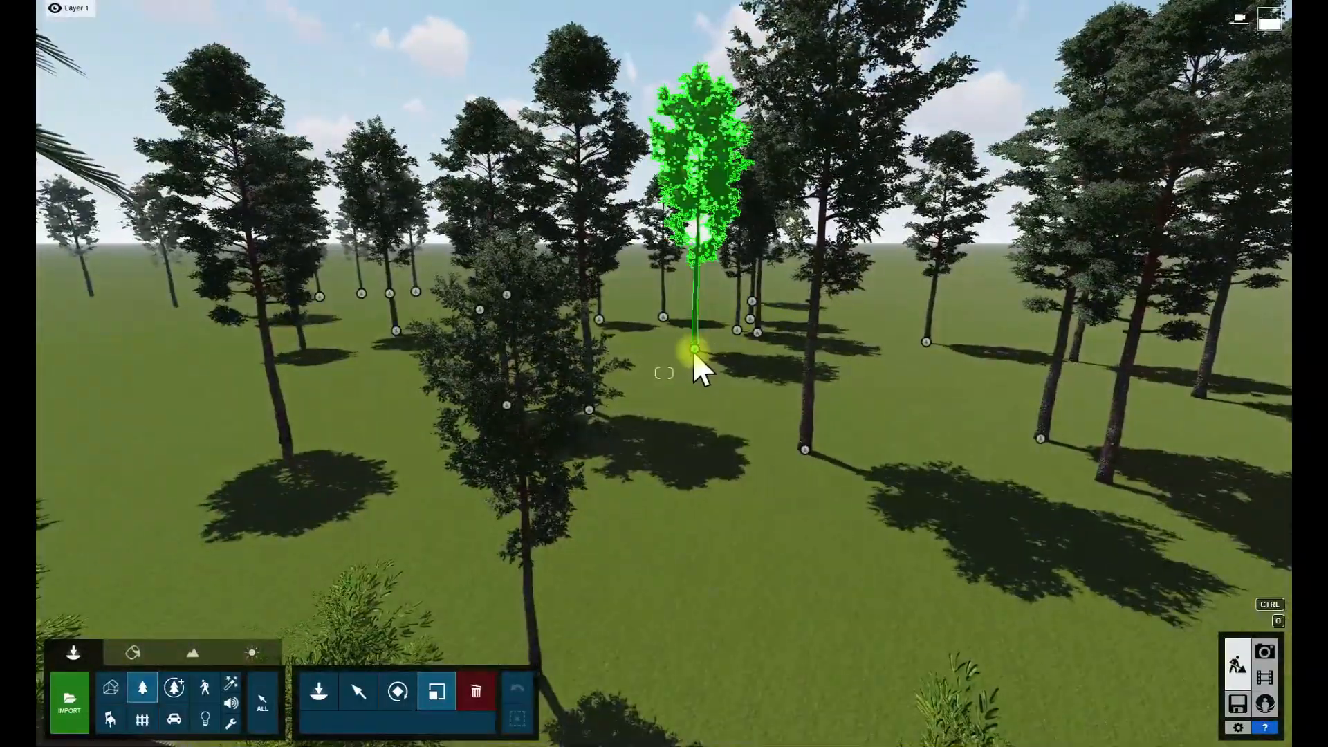
- Vary the sizes of several Scots pines in the background grove and check them in the movie clip
ctrl+click(694, 366)
drag(693, 365, 694, 369)
drag(757, 332, 761, 314)
drag(927, 341, 925, 358)
drag(806, 450, 809, 431)
drag(396, 331, 397, 343)
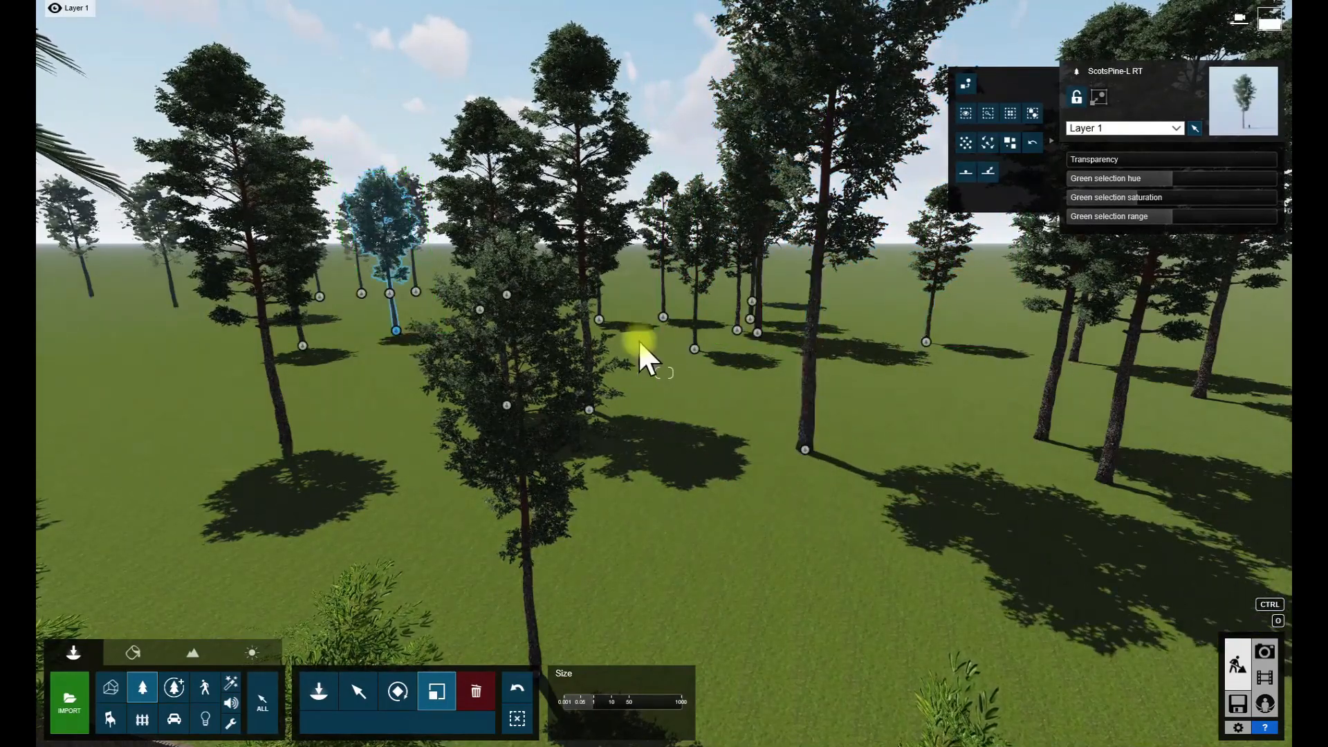
click(588, 401)
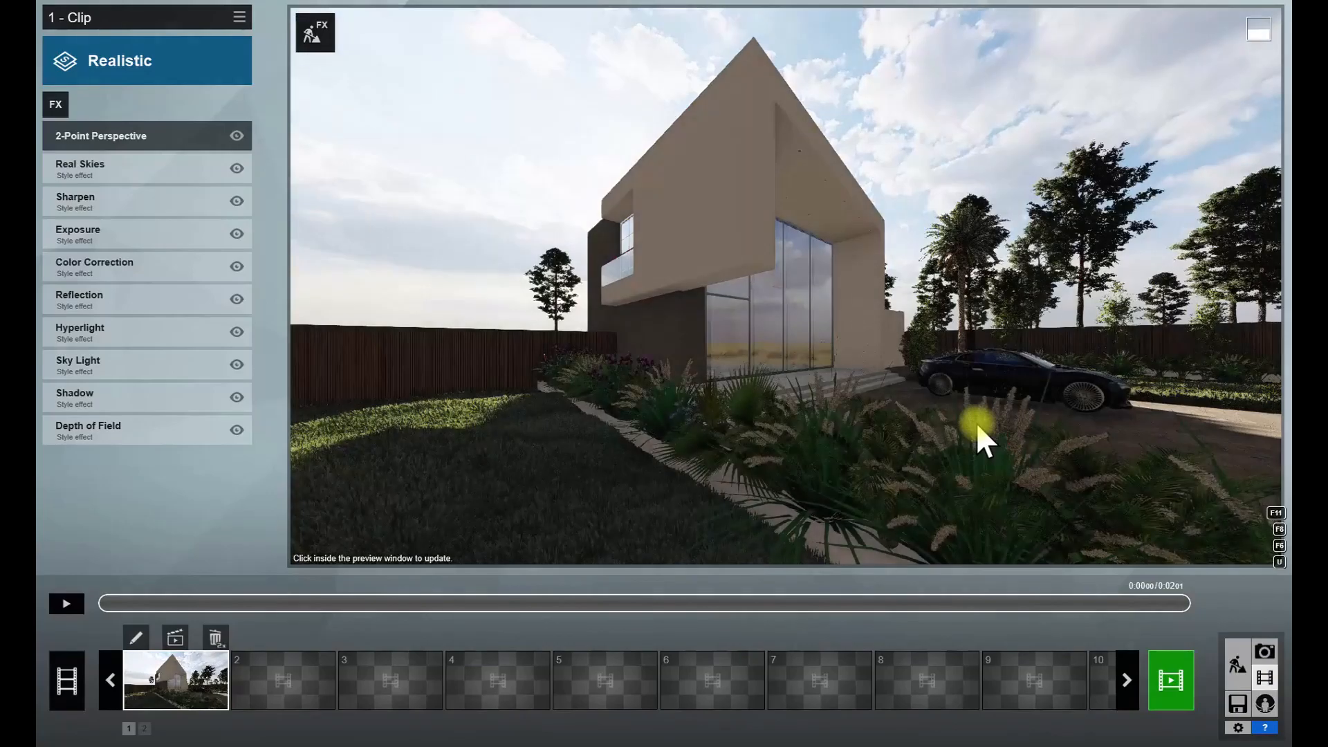
click(1237, 665)
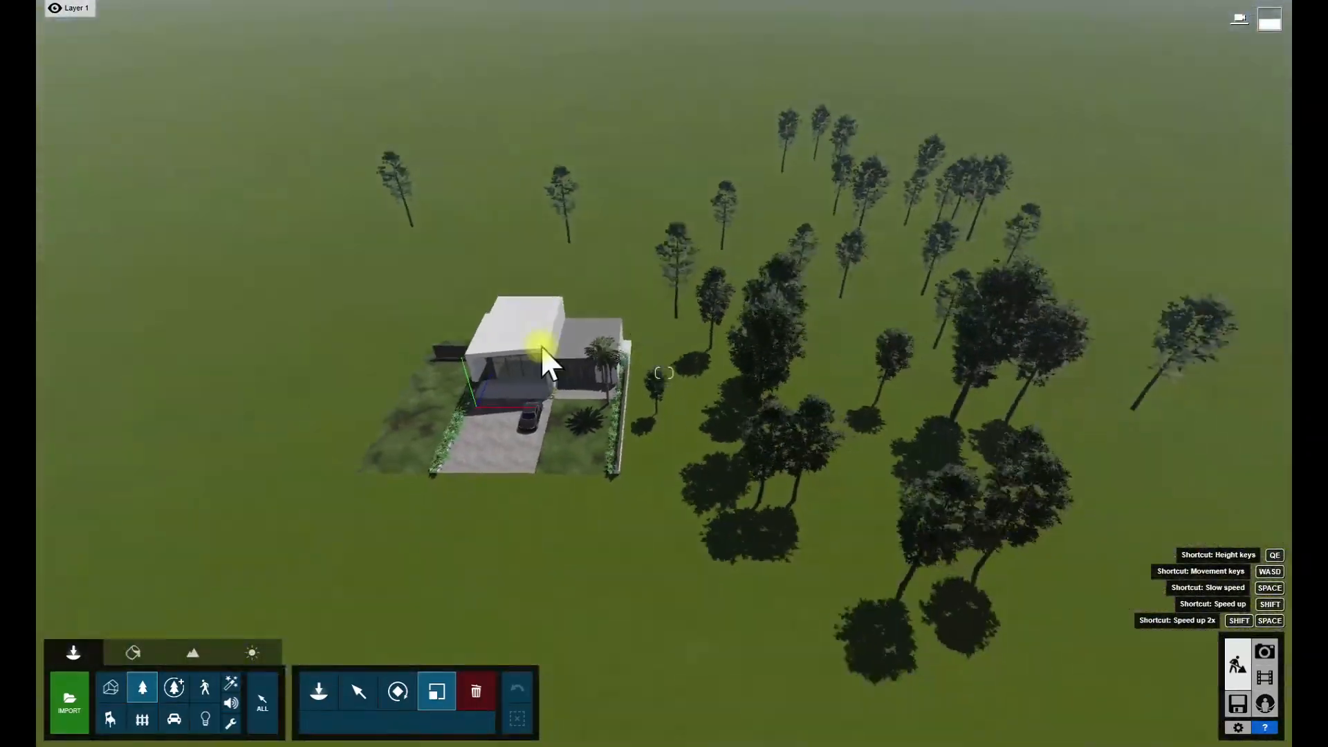
- Move the grove of background pines across behind the house and check it in the movie clip
ctrl+drag(1221, 134, 698, 602)
click(348, 704)
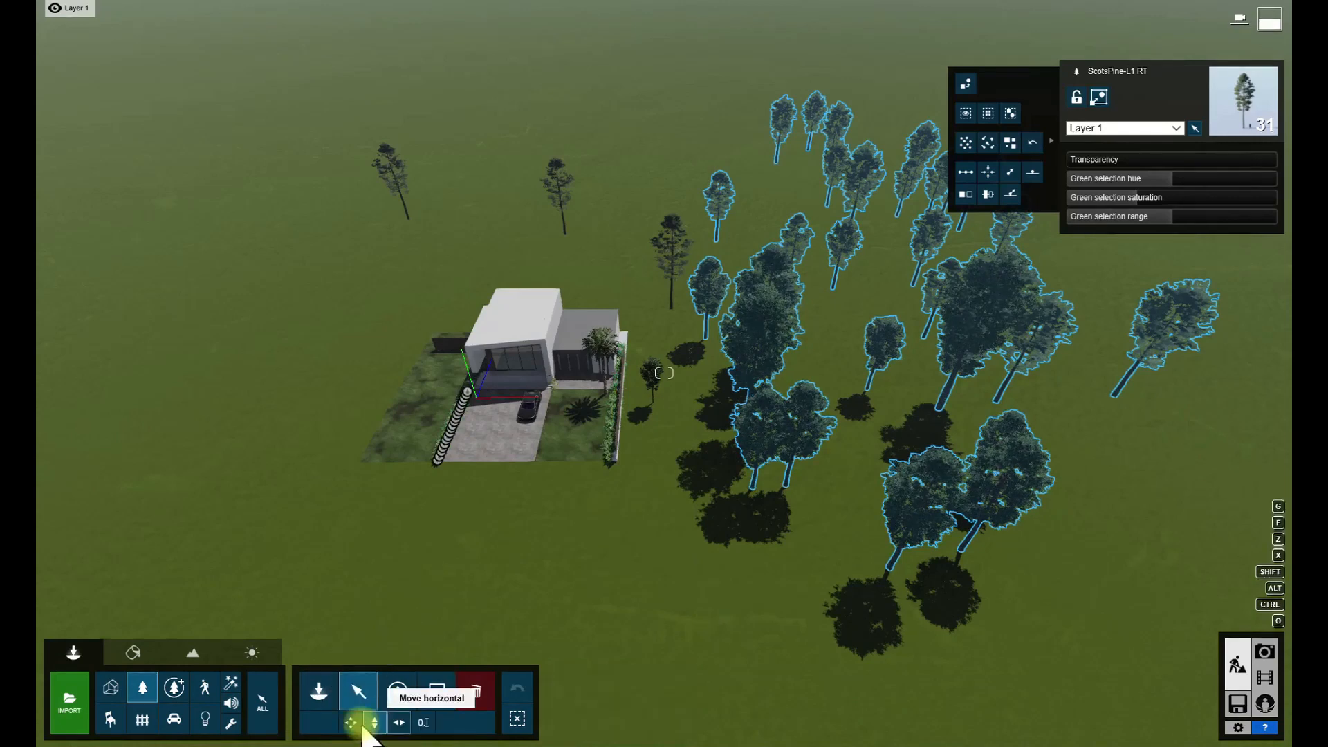
alt+drag(726, 252, 458, 280)
click(1253, 677)
click(1239, 661)
- Adjust the size of a Scots pine near the lawn fence
right_drag(1197, 643, 564, 415)
key(w)
key(q)
key(w)
click(437, 693)
drag(698, 524, 621, 572)
right_drag(621, 571, 685, 572)
key(s)
drag(582, 512, 617, 480)
drag(812, 478, 812, 478)
key(s)
right_drag(812, 479, 575, 700)
- Delete the pine standing directly behind the lawn fence and check the clip
click(476, 687)
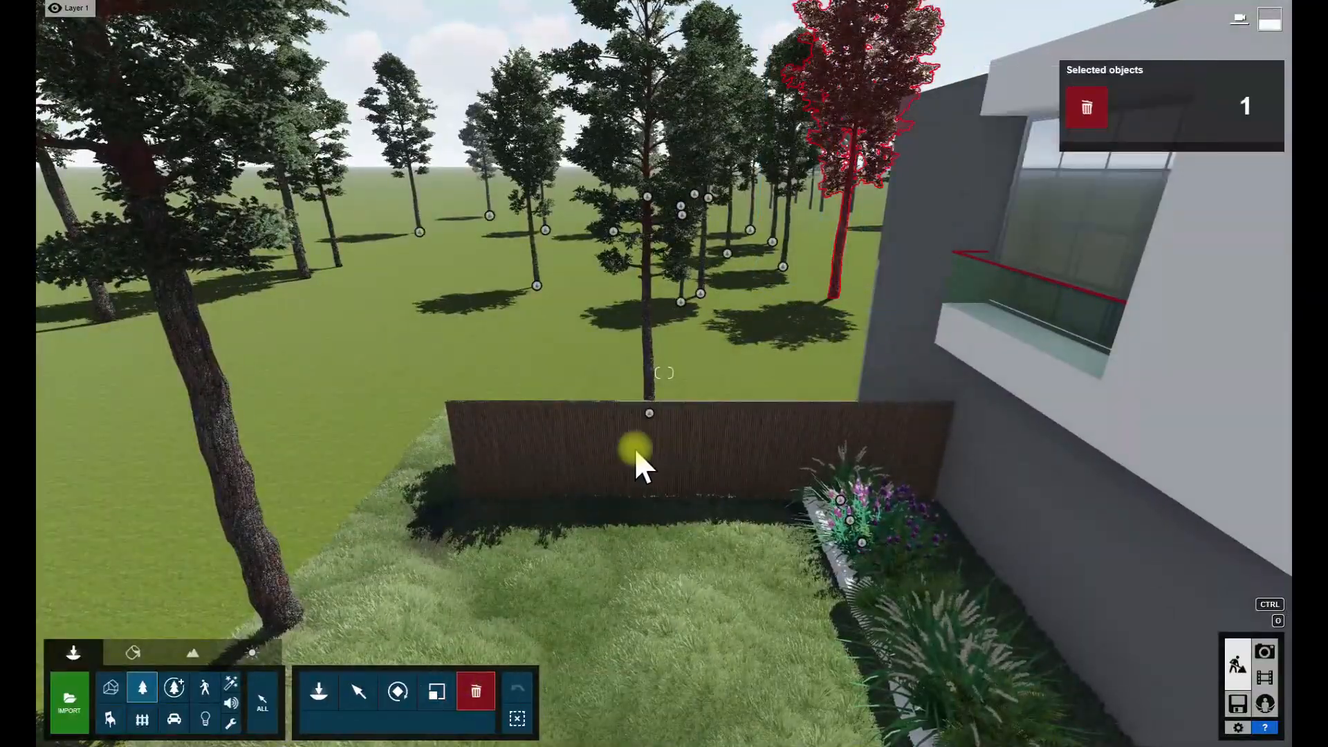
click(649, 414)
key(s)
right_drag(588, 471, 699, 443)
click(1263, 676)
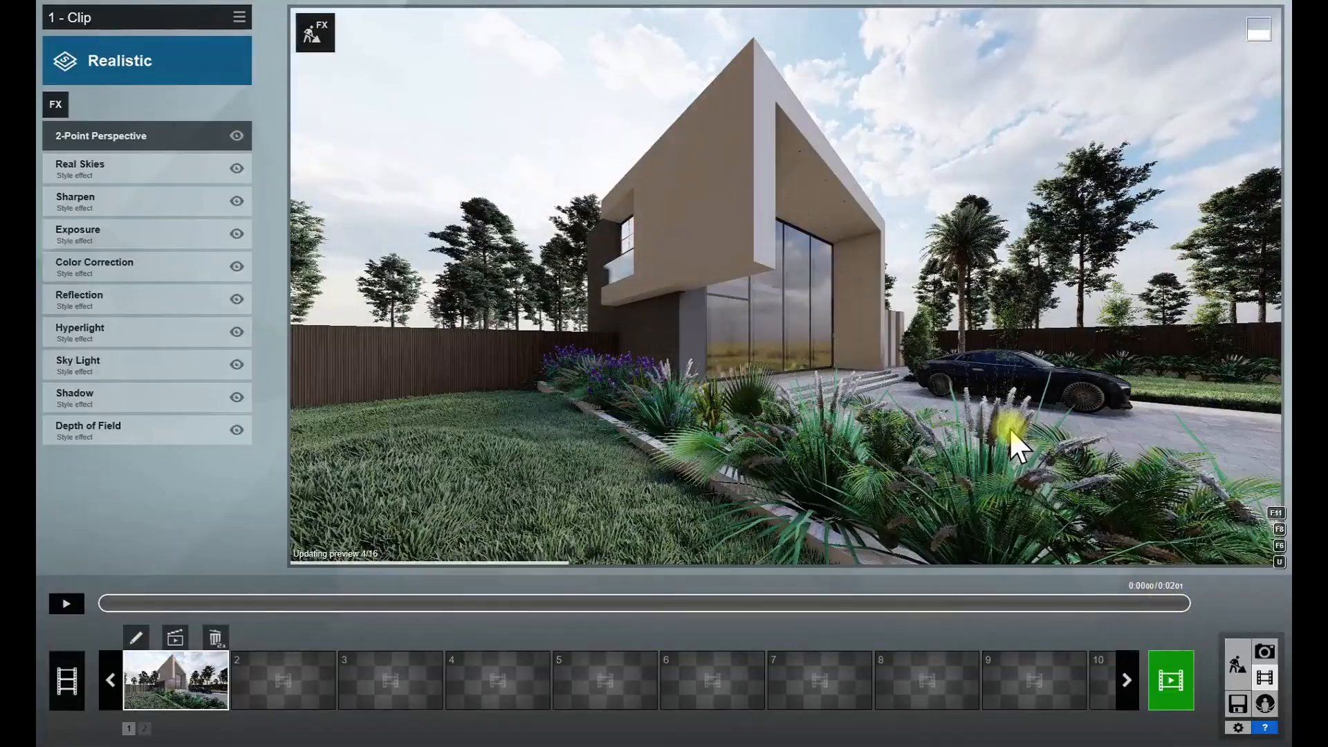
- Reposition a pine beyond the lawn fence and check the composition in the movie clip
click(1242, 674)
key(w)
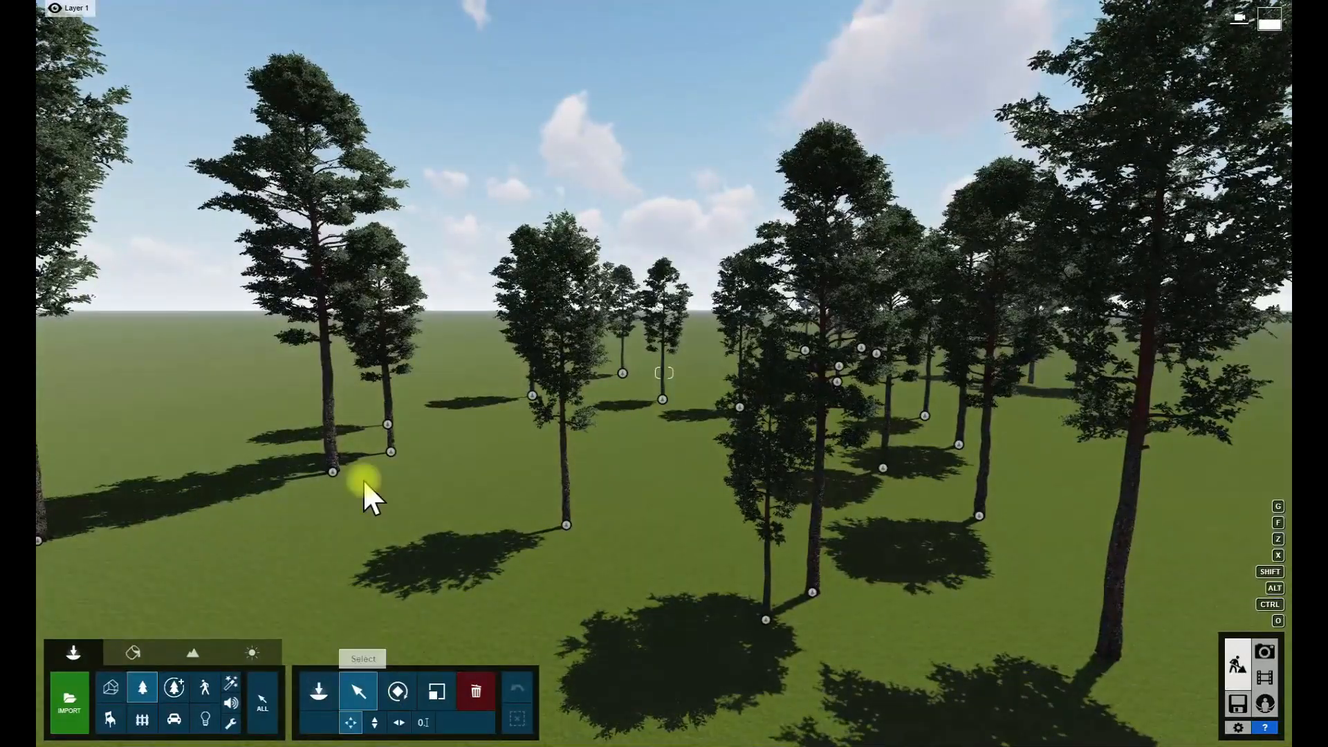
alt+drag(333, 472, 472, 400)
click(1262, 678)
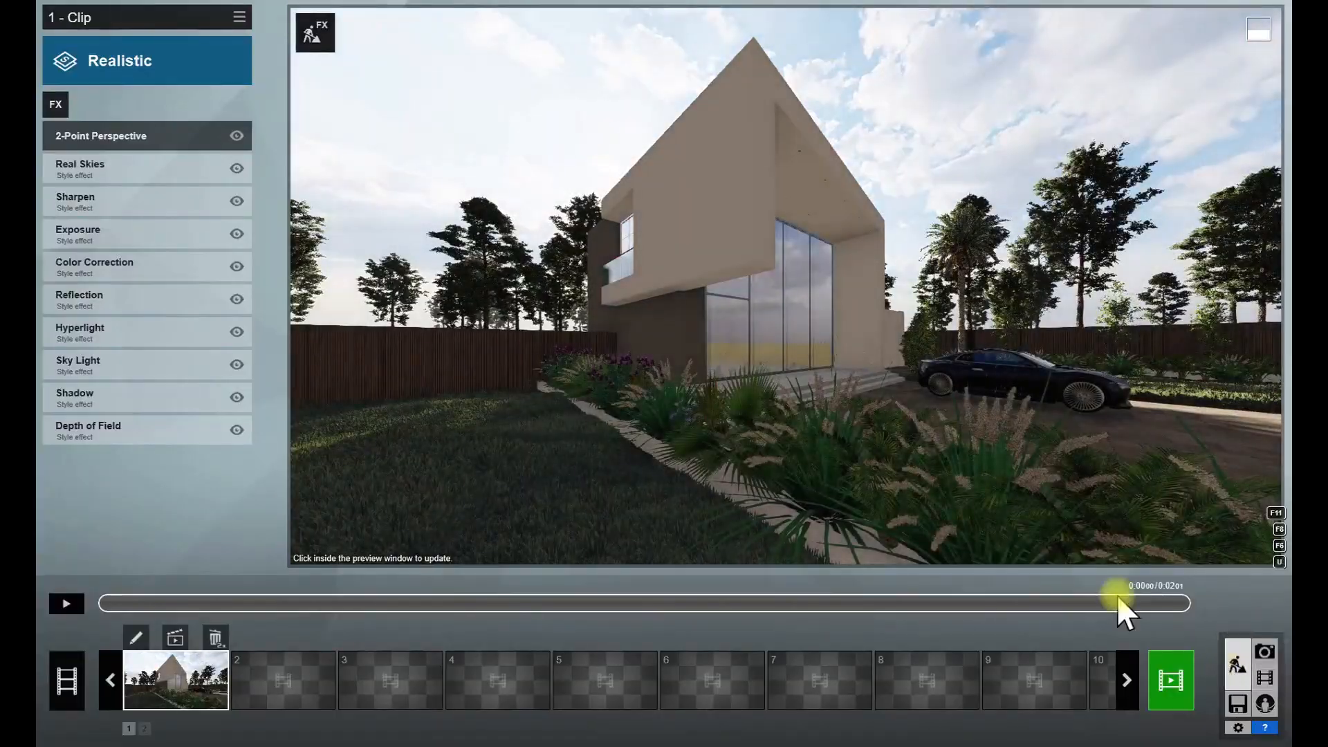
click(1238, 666)
key(w)
right_drag(664, 374, 608, 443)
key(s)
alt+drag(539, 270, 819, 311)
click(1263, 682)
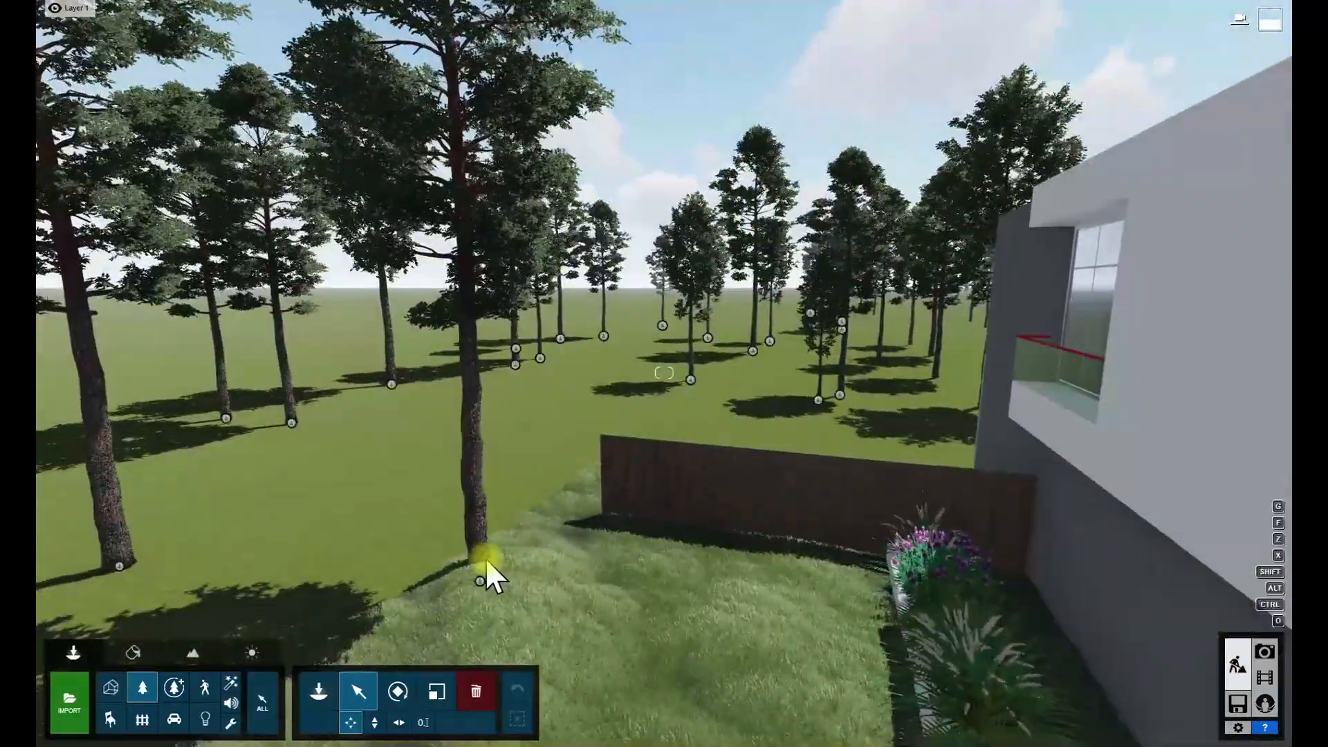
- Resize the pine at the outer edge of the lawn and check it in the movie clip
click(476, 580)
click(436, 692)
drag(488, 581, 588, 579)
click(365, 688)
click(1265, 678)
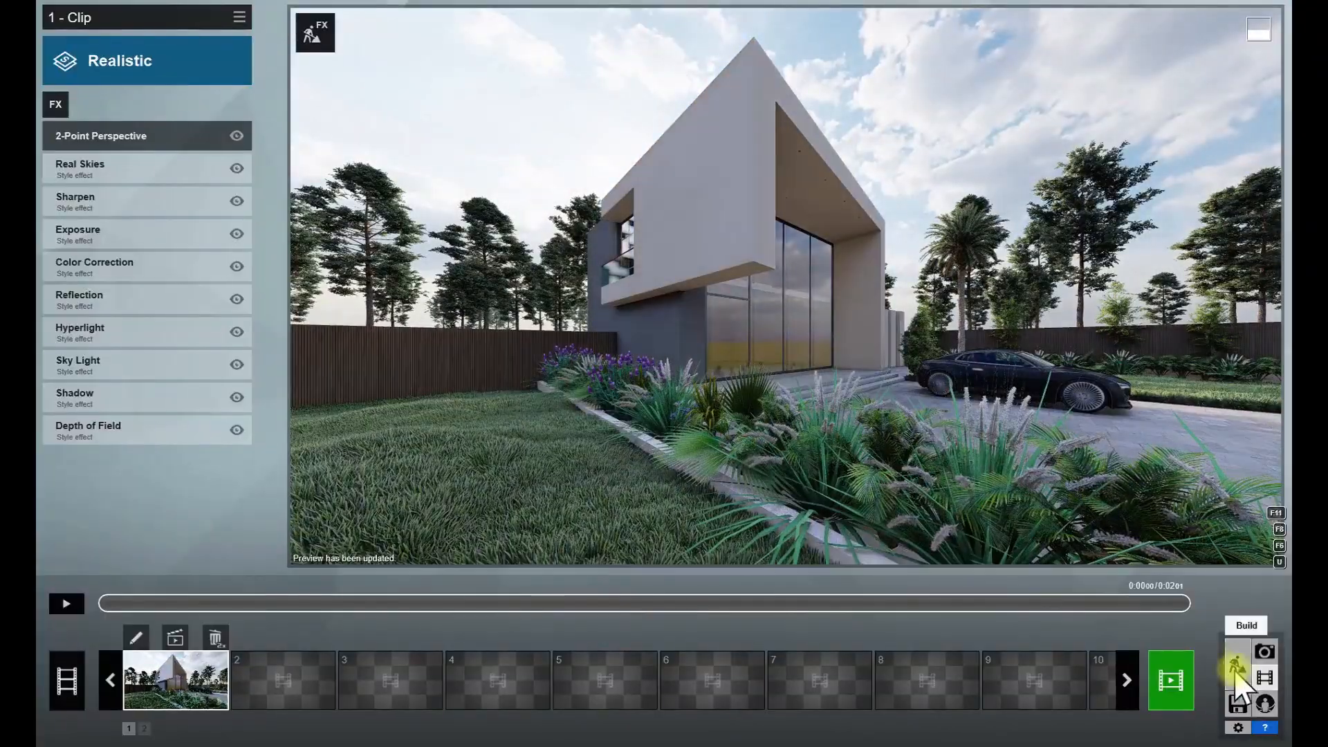
- Delete the tall palm beside the house and refresh the movie clip preview
click(1235, 666)
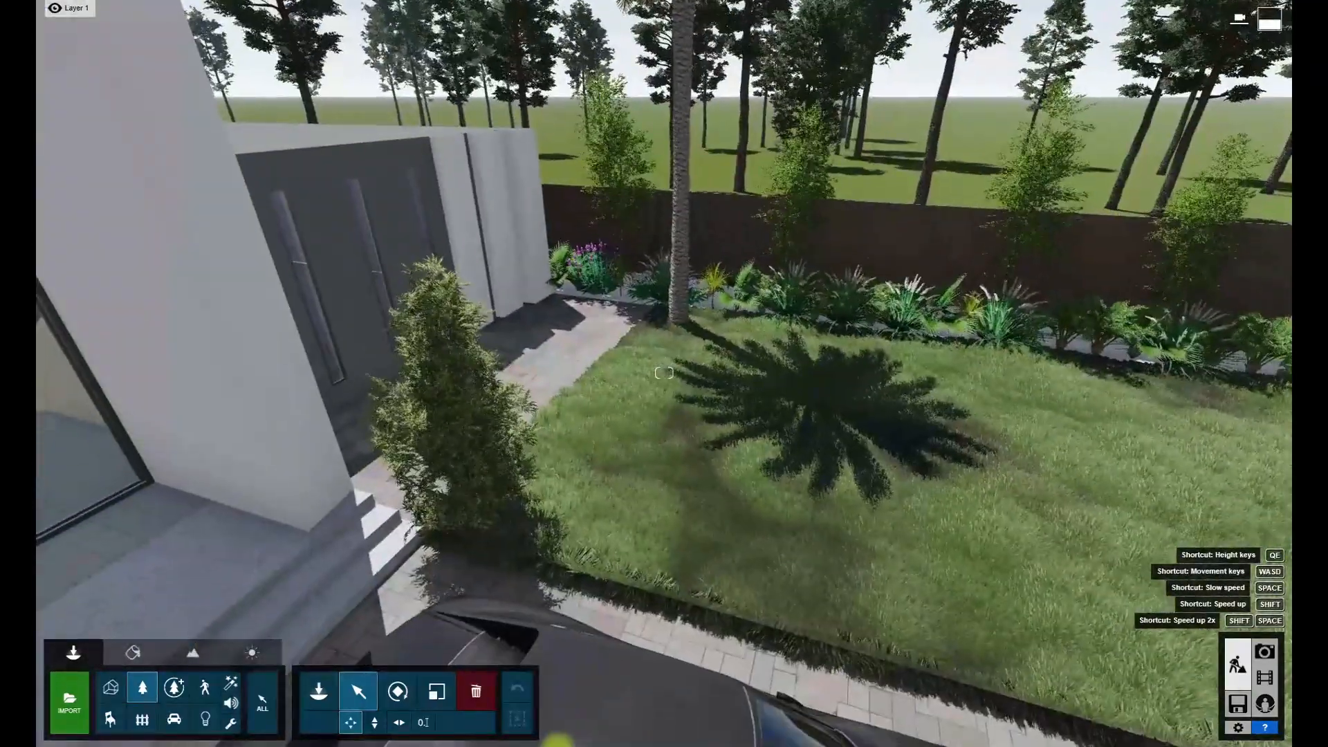
click(476, 692)
click(678, 322)
right_drag(680, 324, 685, 270)
key(s)
click(1264, 678)
click(902, 351)
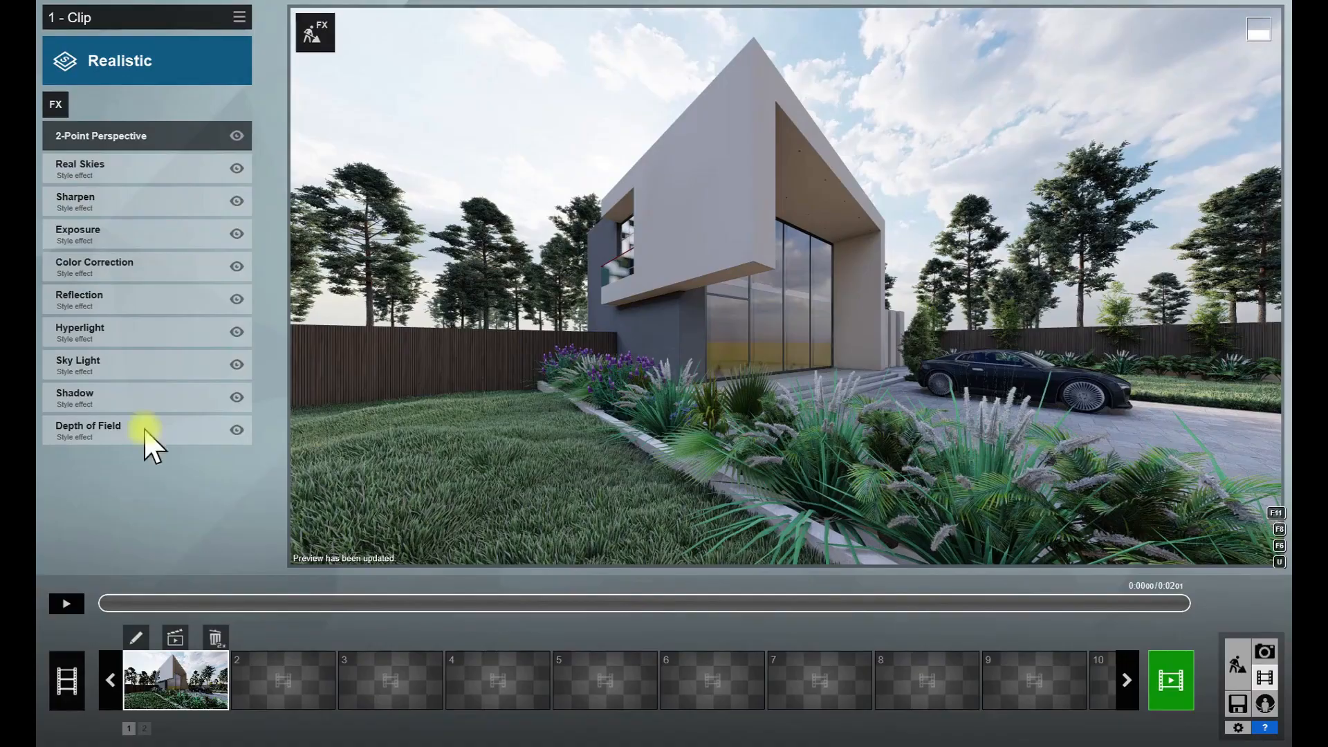
- Apply the Cloudy 7 sky in the Real Skies effect and rotate its heading to light the house
click(125, 168)
click(123, 173)
click(465, 162)
click(384, 169)
click(453, 526)
drag(134, 214, 98, 214)
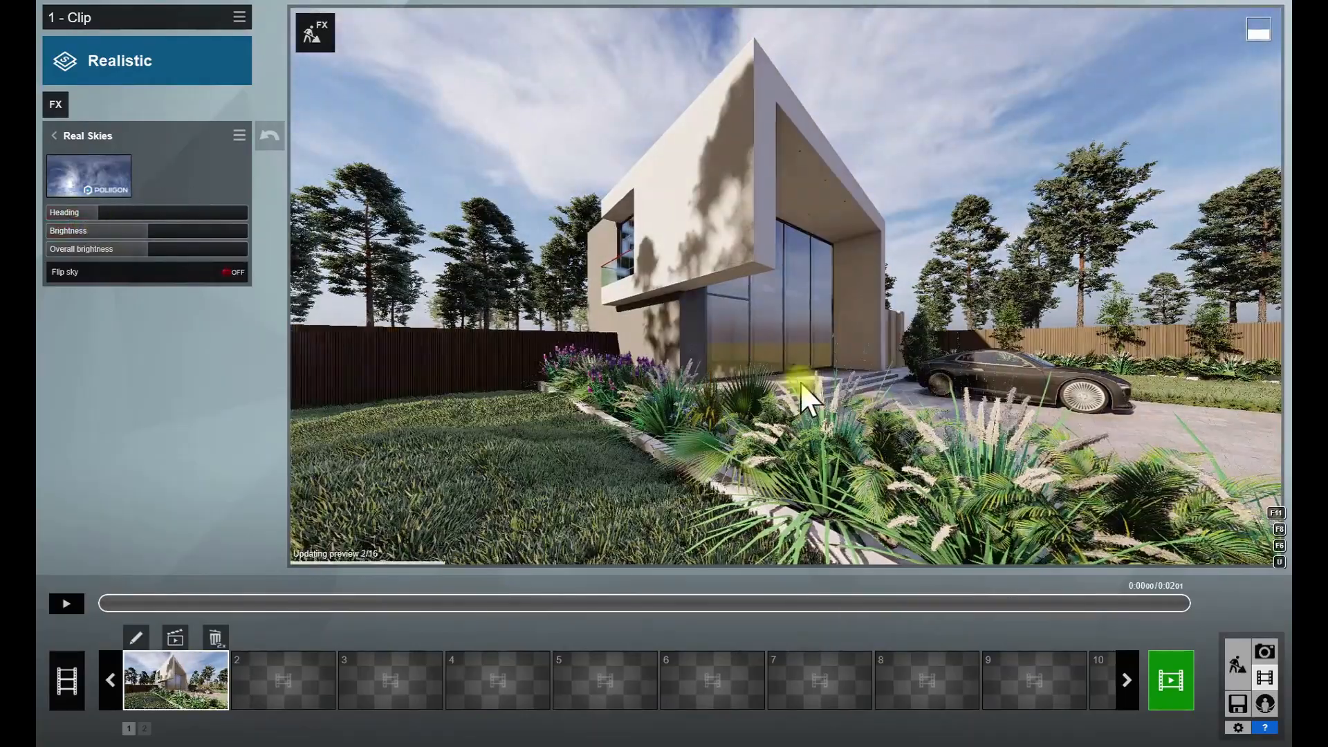
- Move pines within the background grove, resize one of them, and check the shadows in the movie clip
click(1237, 664)
key(s)
right_drag(1077, 228, 1078, 375)
click(368, 694)
drag(779, 344, 474, 389)
alt+drag(721, 371, 191, 427)
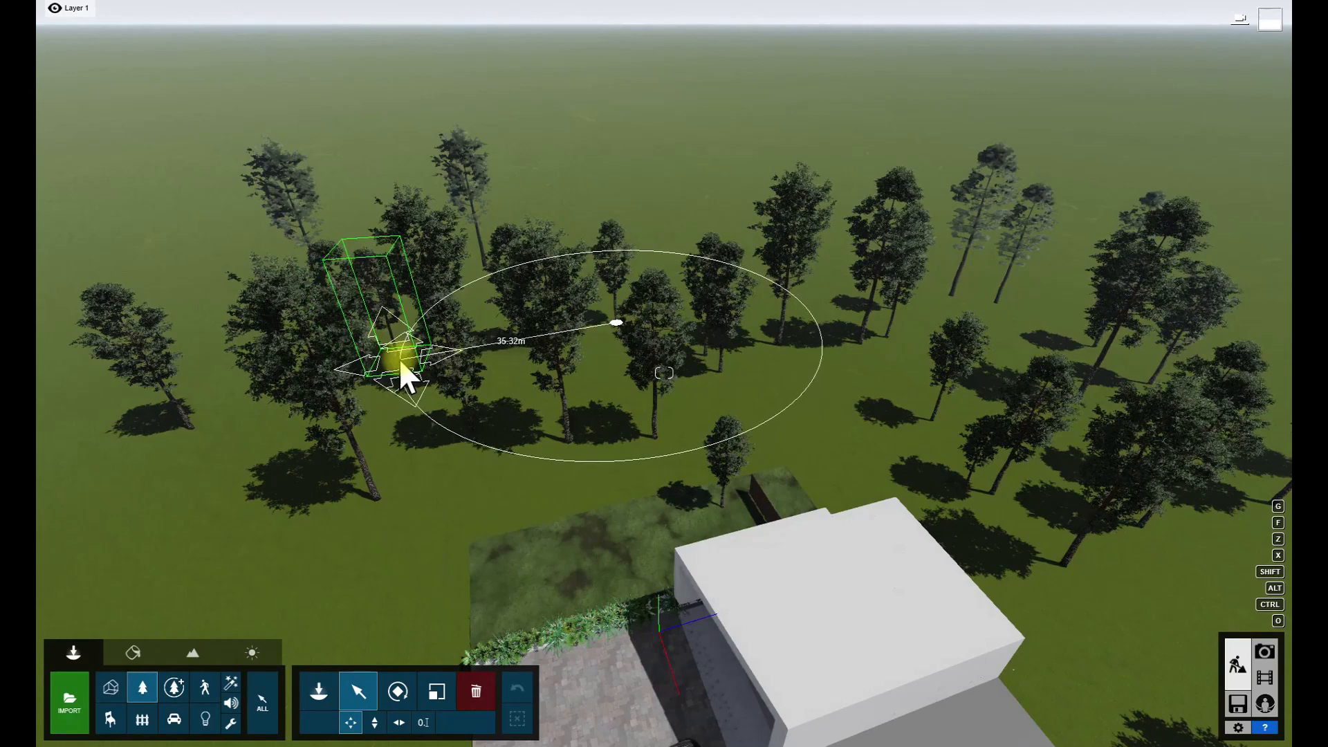
click(368, 350)
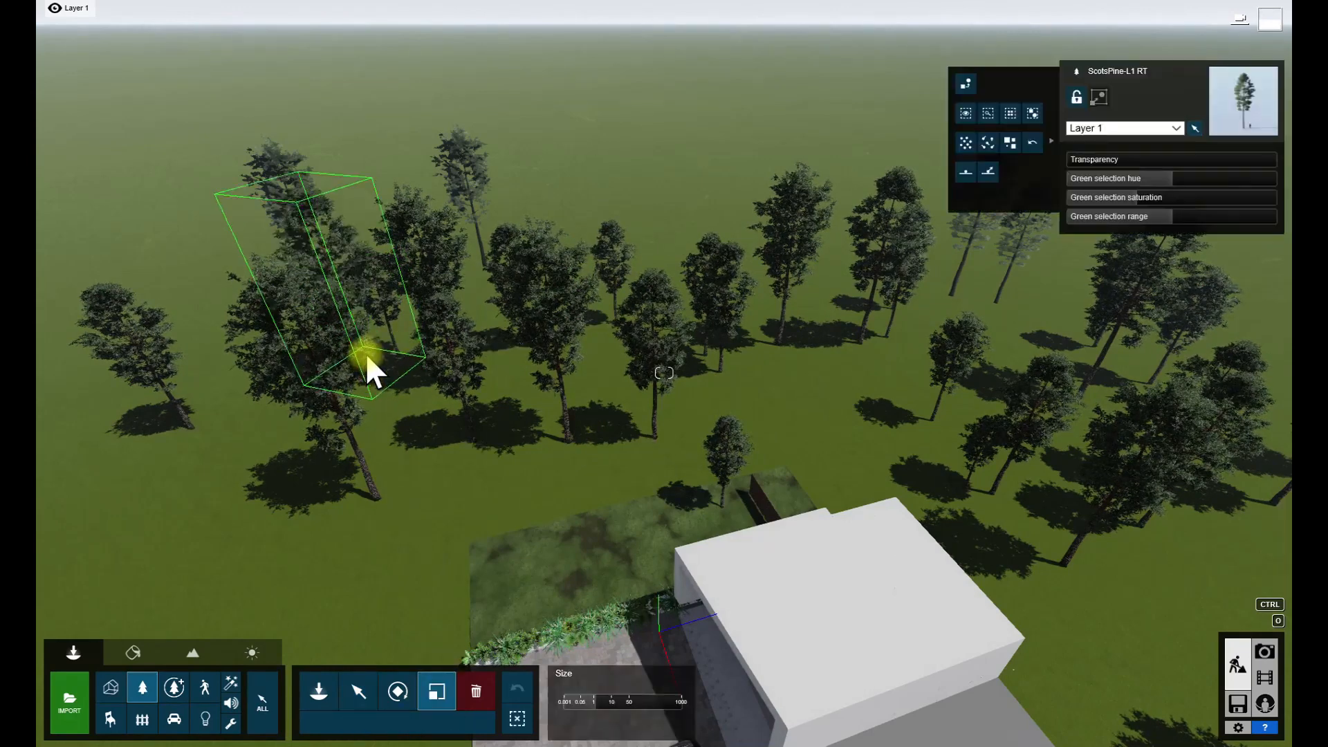
drag(399, 353, 459, 365)
click(1266, 680)
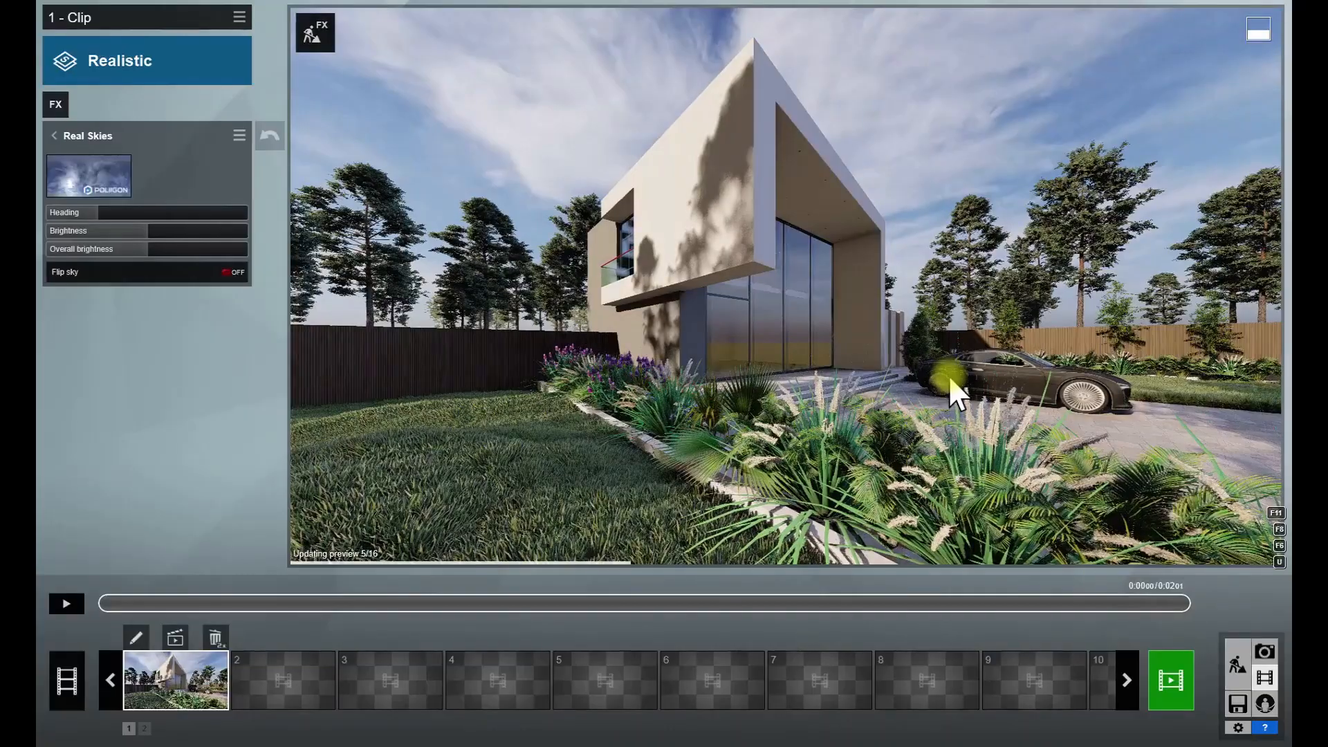
- Try the Evening 1 sky in Real Skies with a heading of -25.7°
drag(102, 209, 103, 220)
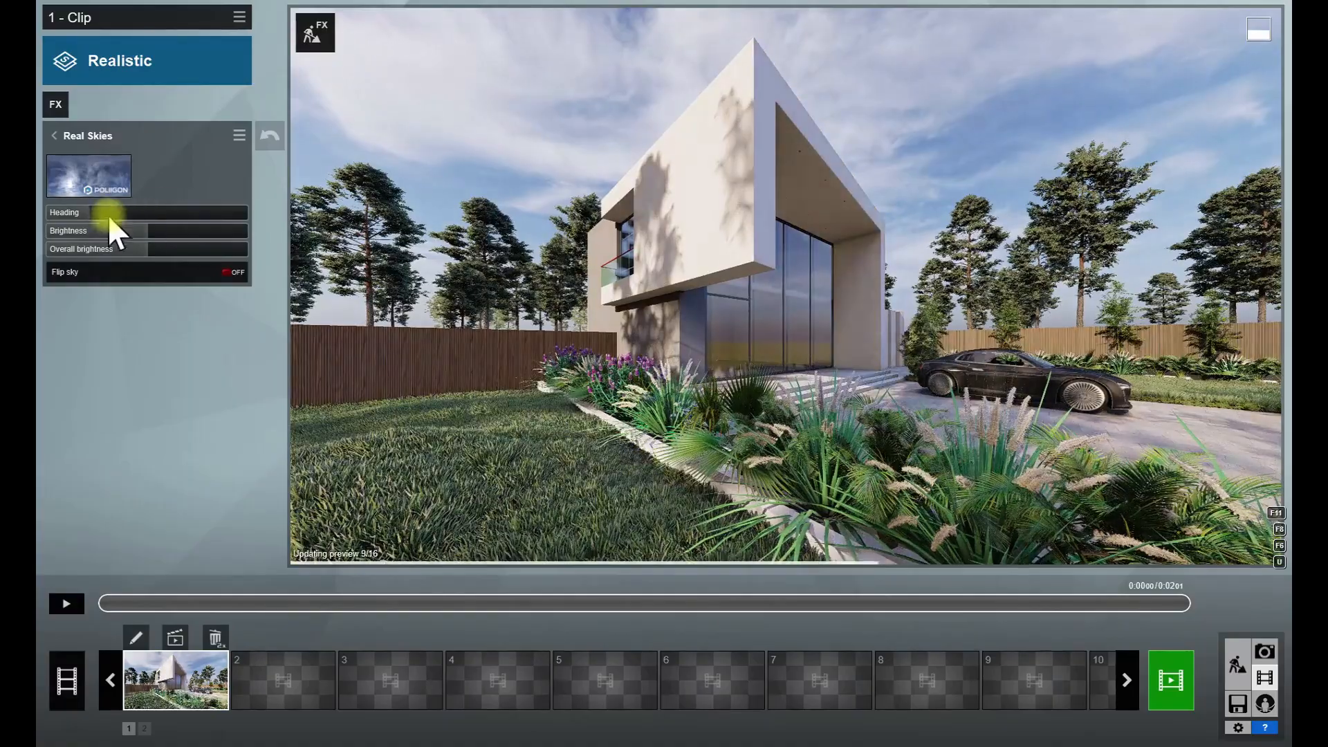
drag(108, 214, 276, 238)
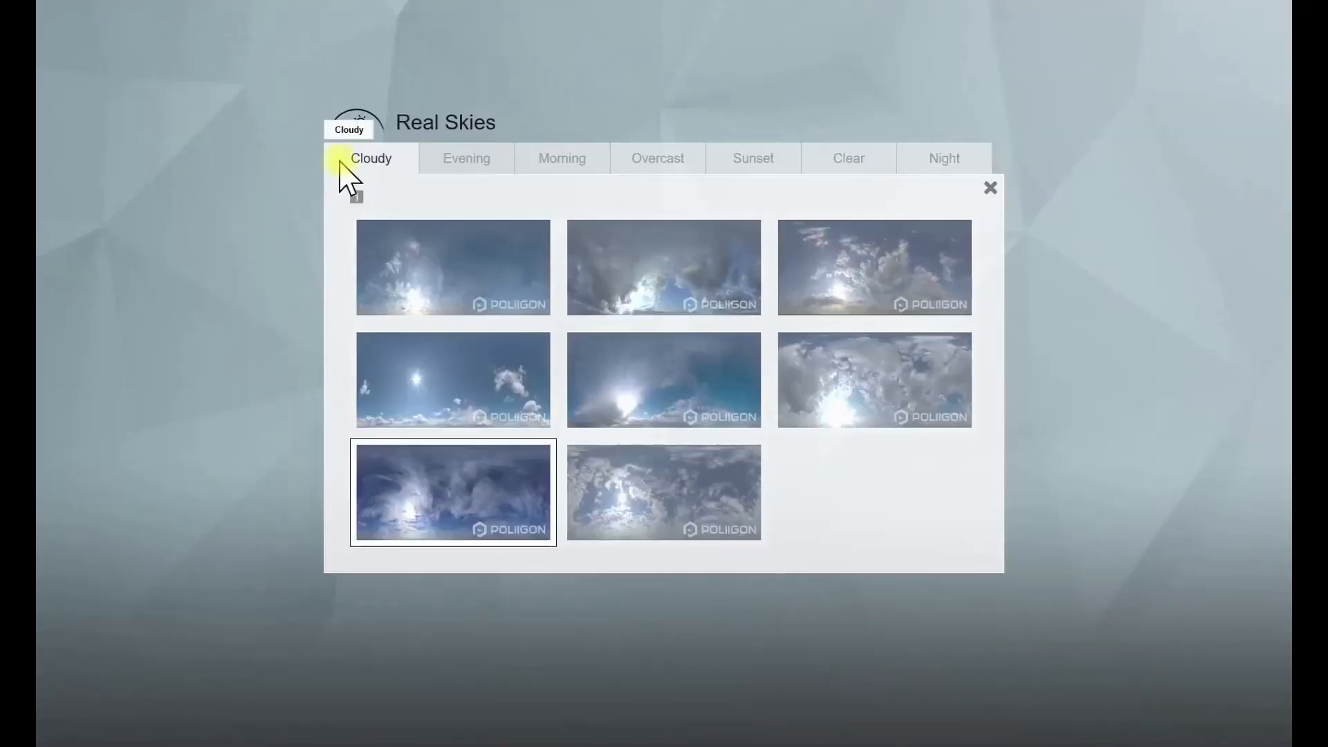
click(465, 157)
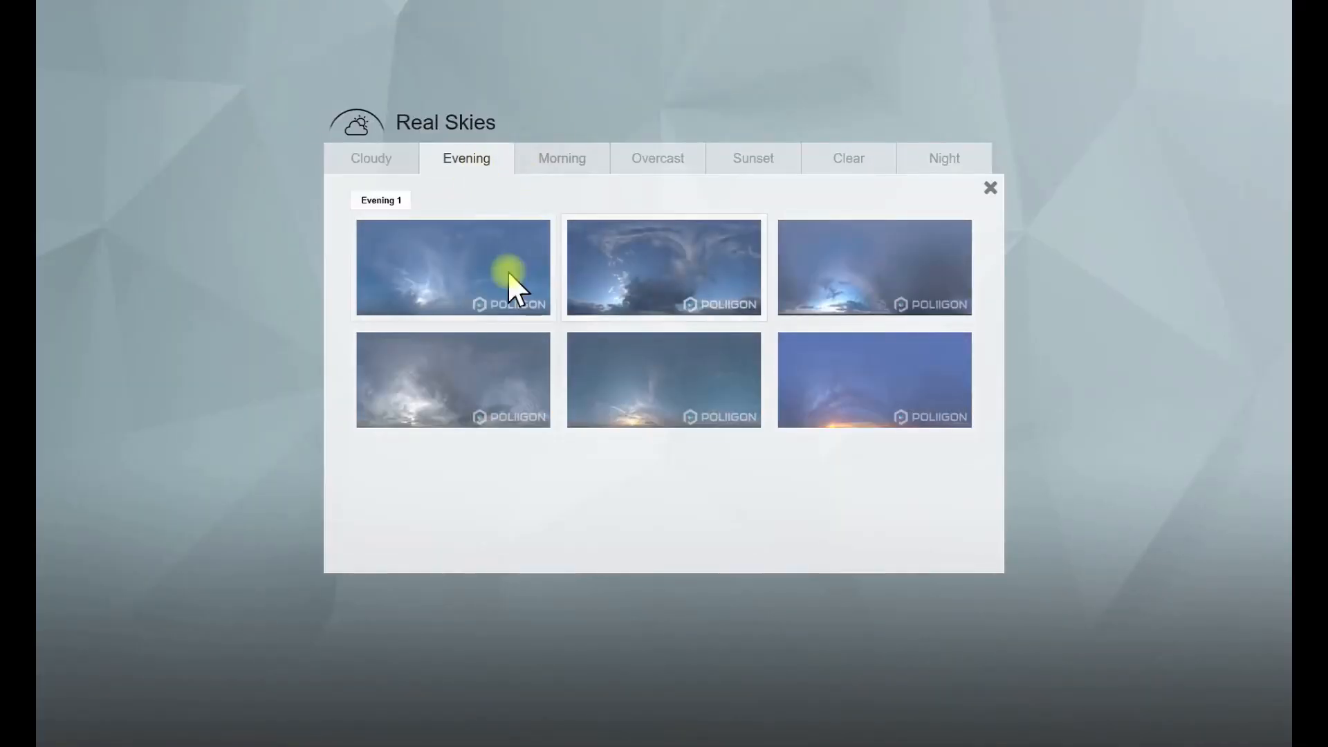
click(542, 317)
mouse_move(108, 214)
mouse_down()
mouse_move(233, 222)
mouse_move(126, 221)
mouse_up()
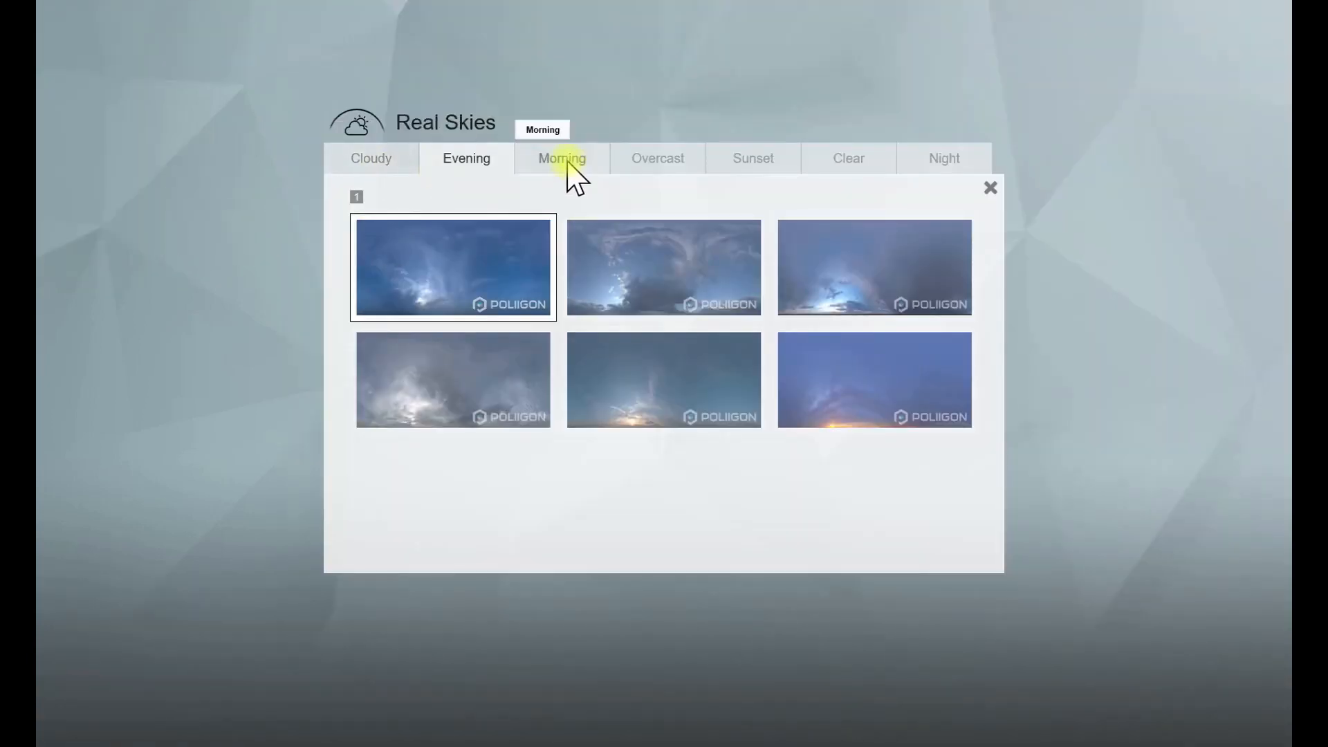
- Choose a Morning sky in Real Skies and rotate its heading to light the facade, refreshing the preview
click(567, 163)
click(670, 297)
drag(101, 213, 65, 222)
click(600, 383)
click(652, 374)
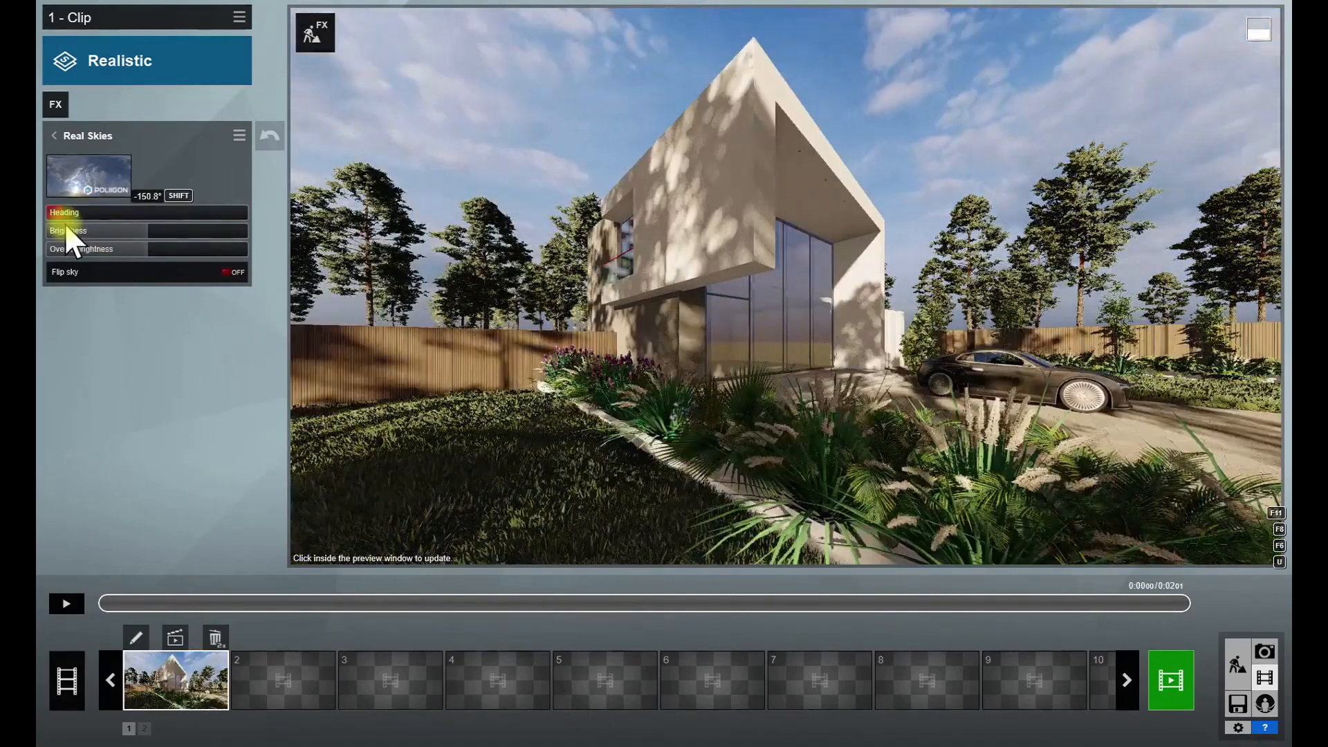
click(467, 293)
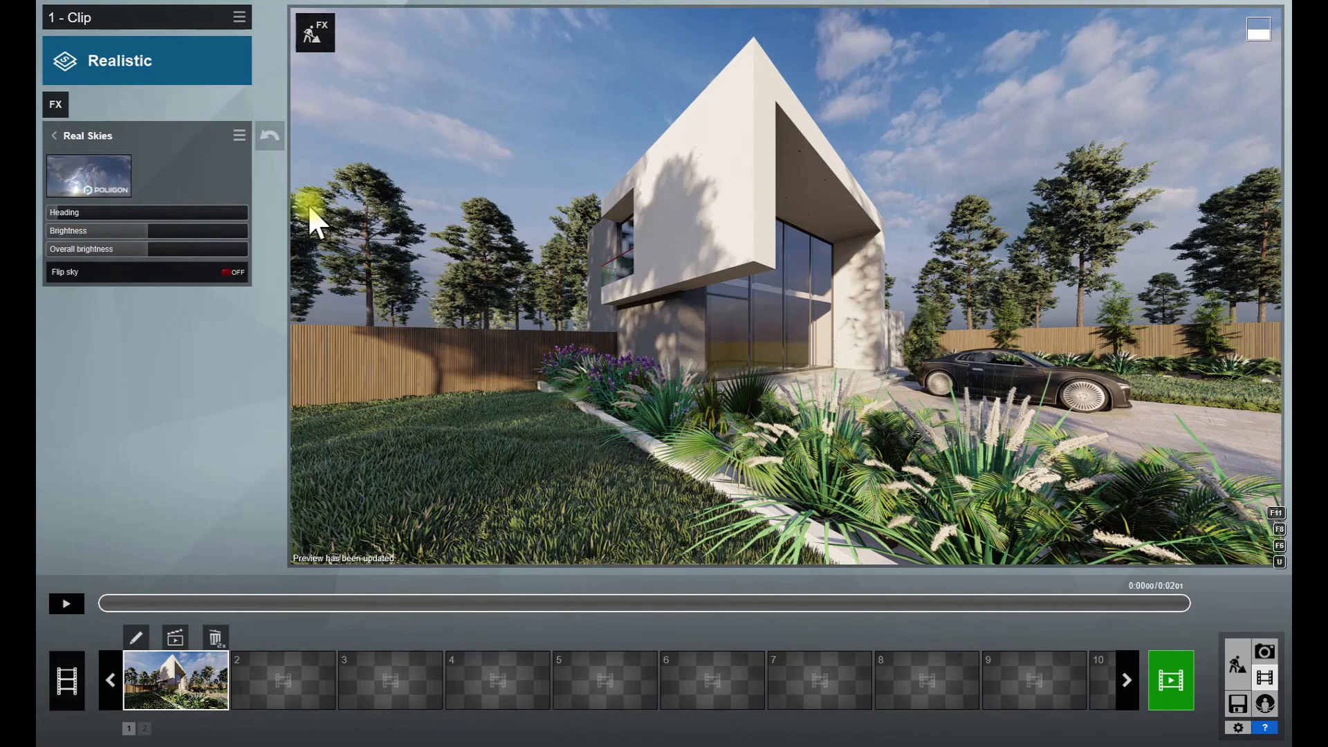
click(53, 136)
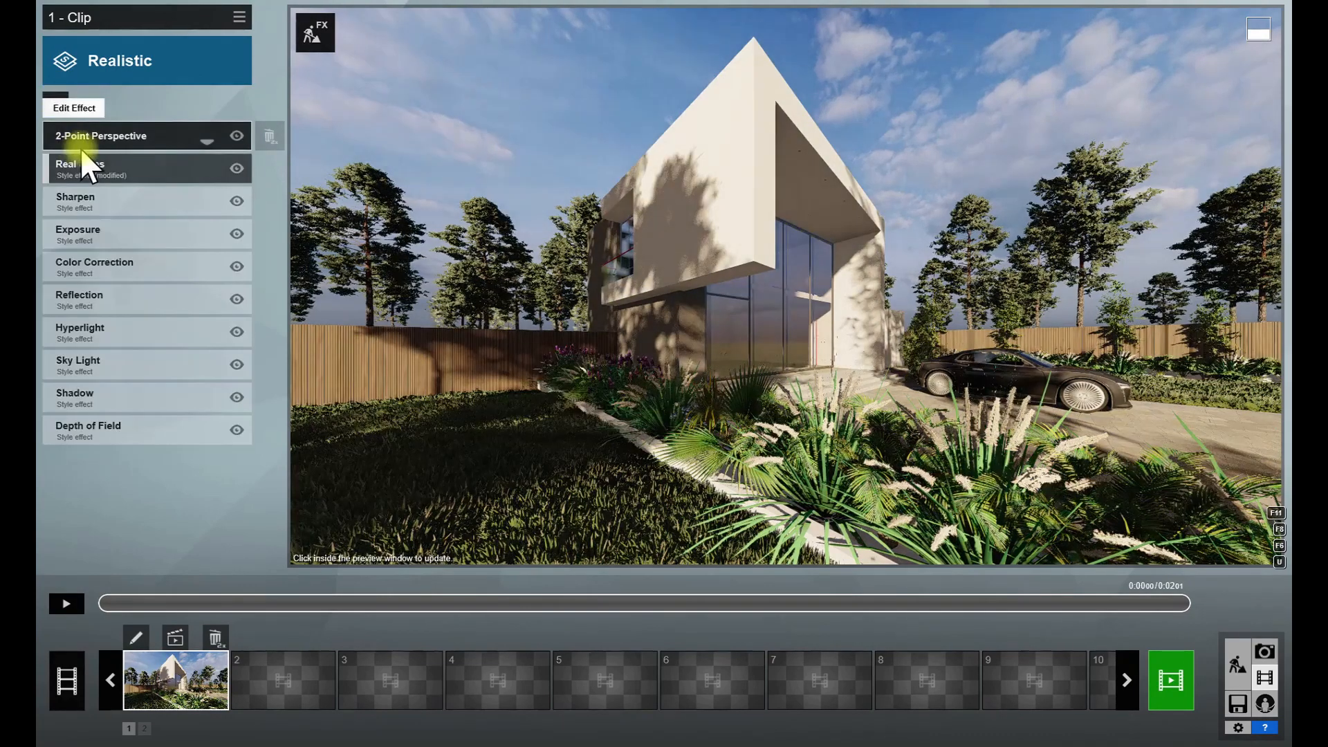
- Set the clip's Exposure effect to 0.5
click(107, 233)
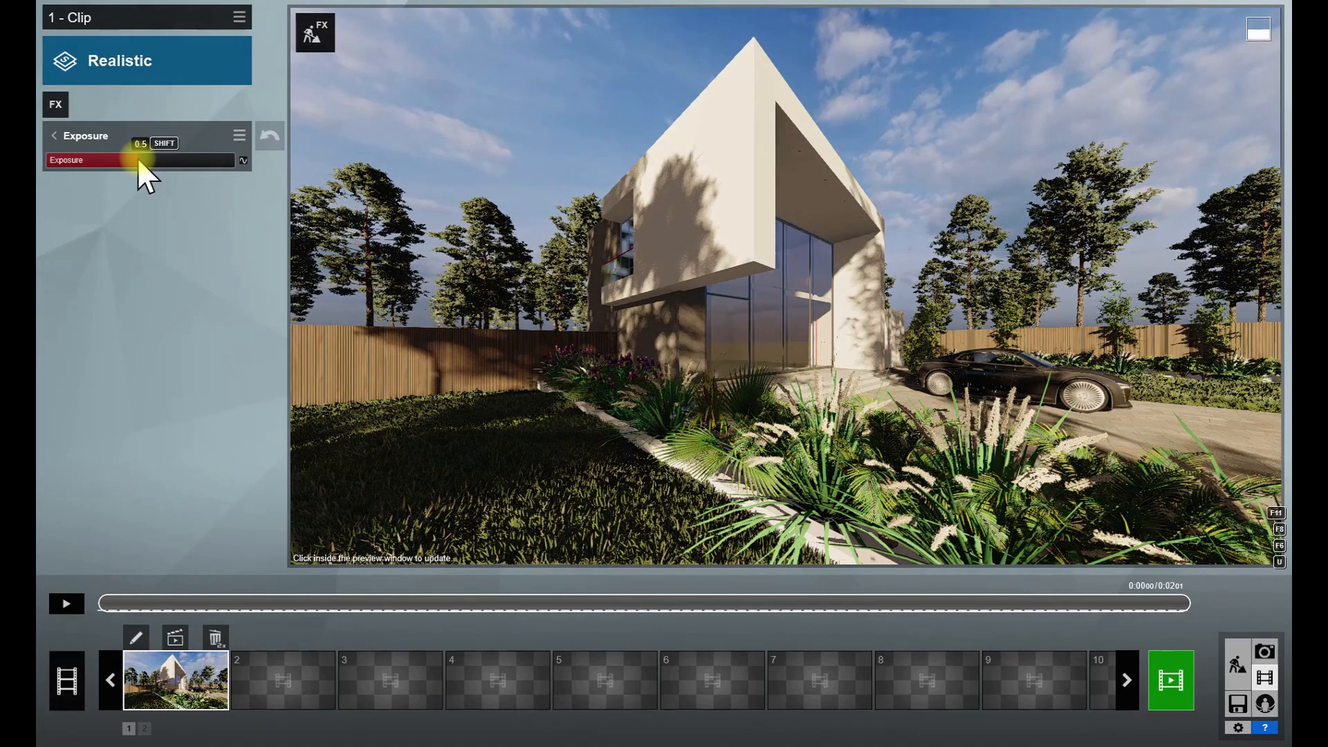
drag(135, 157, 135, 157)
click(57, 138)
- Add reflection planes for the large front glazing, the balcony glass and the window behind the balcony
click(124, 312)
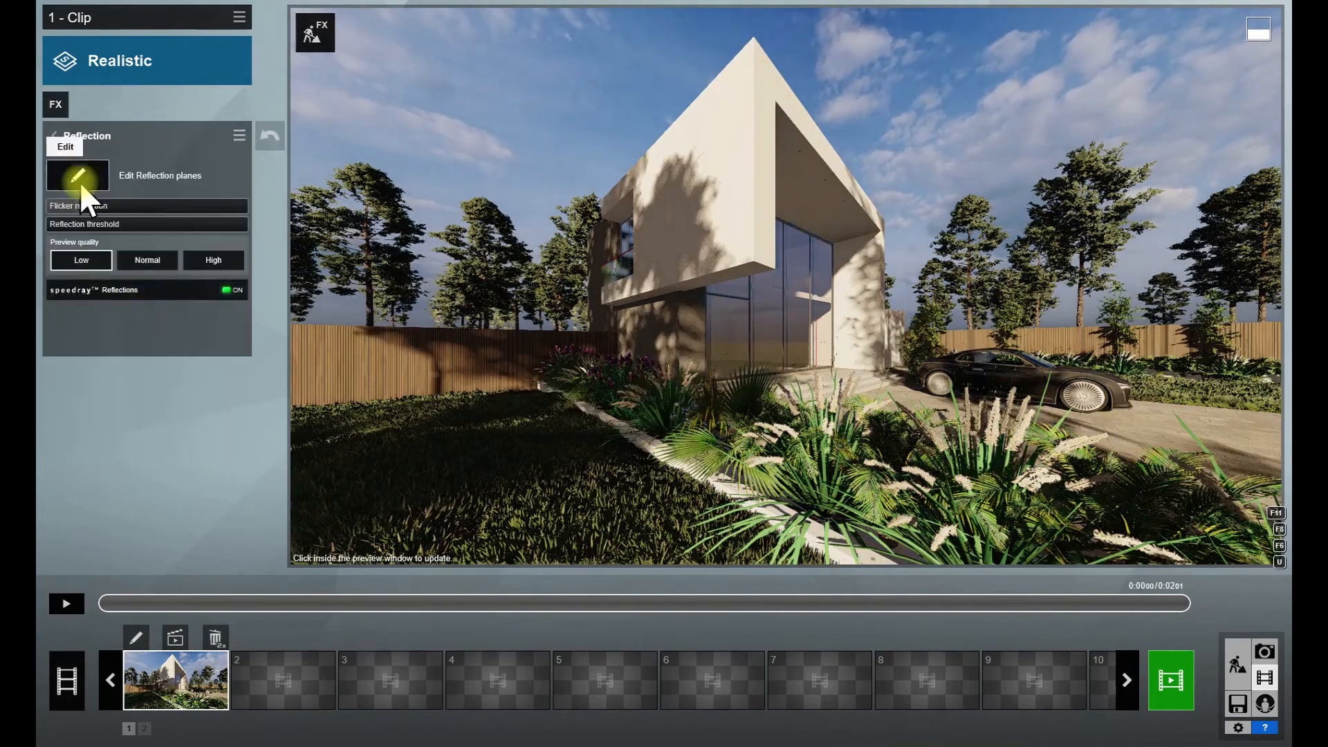
click(81, 181)
click(595, 437)
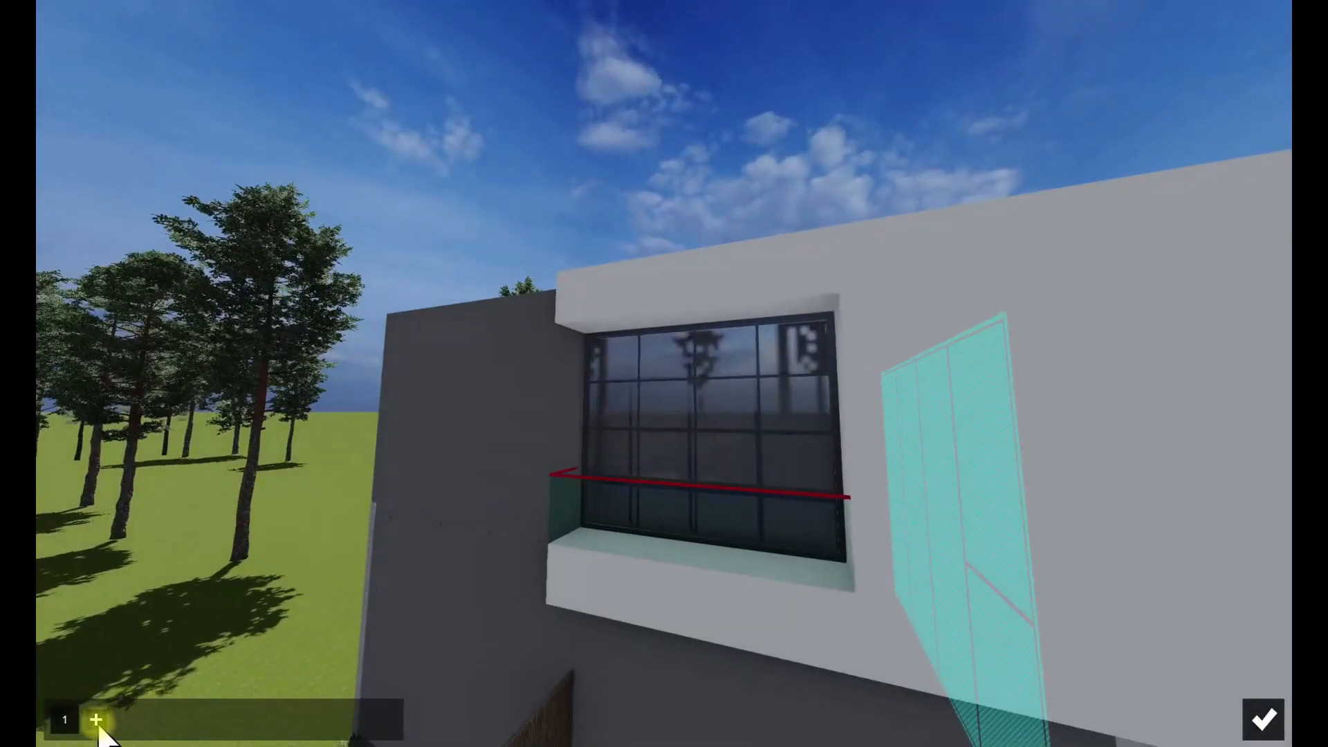
click(96, 720)
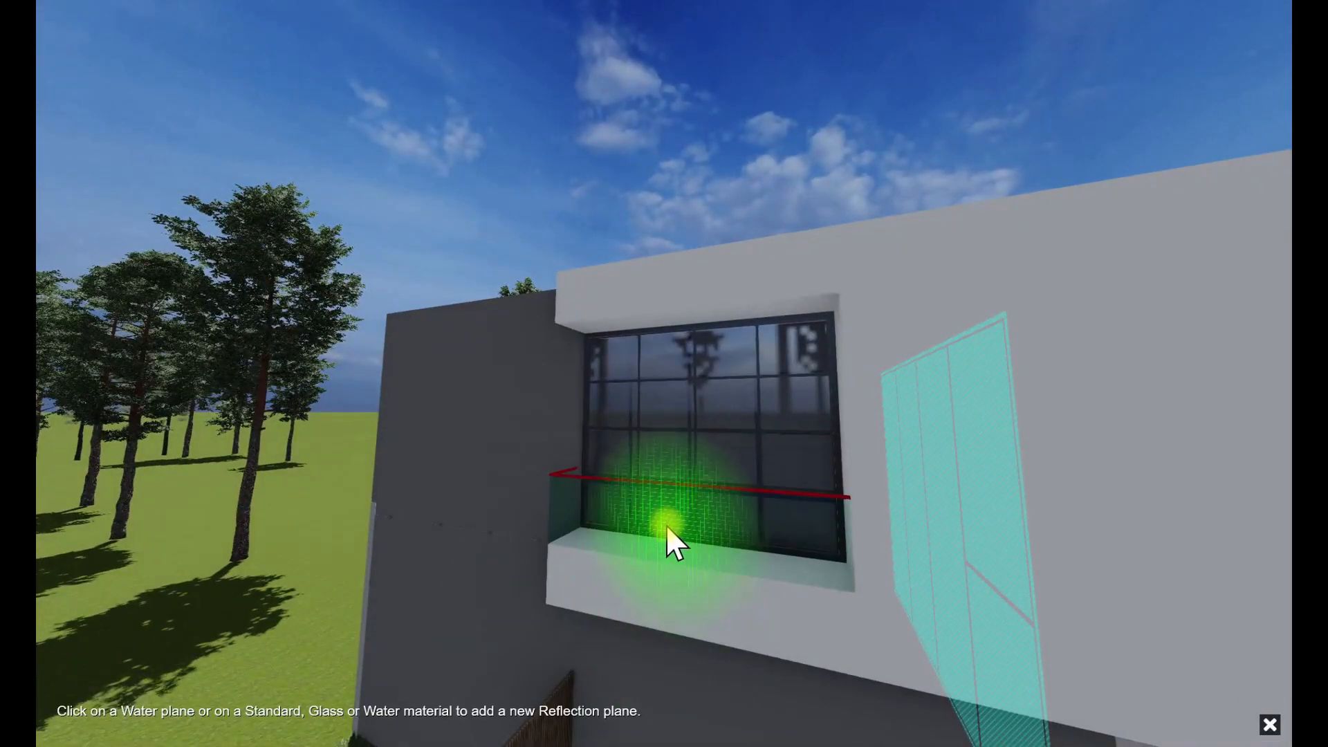
click(673, 538)
click(129, 720)
click(671, 418)
click(1260, 724)
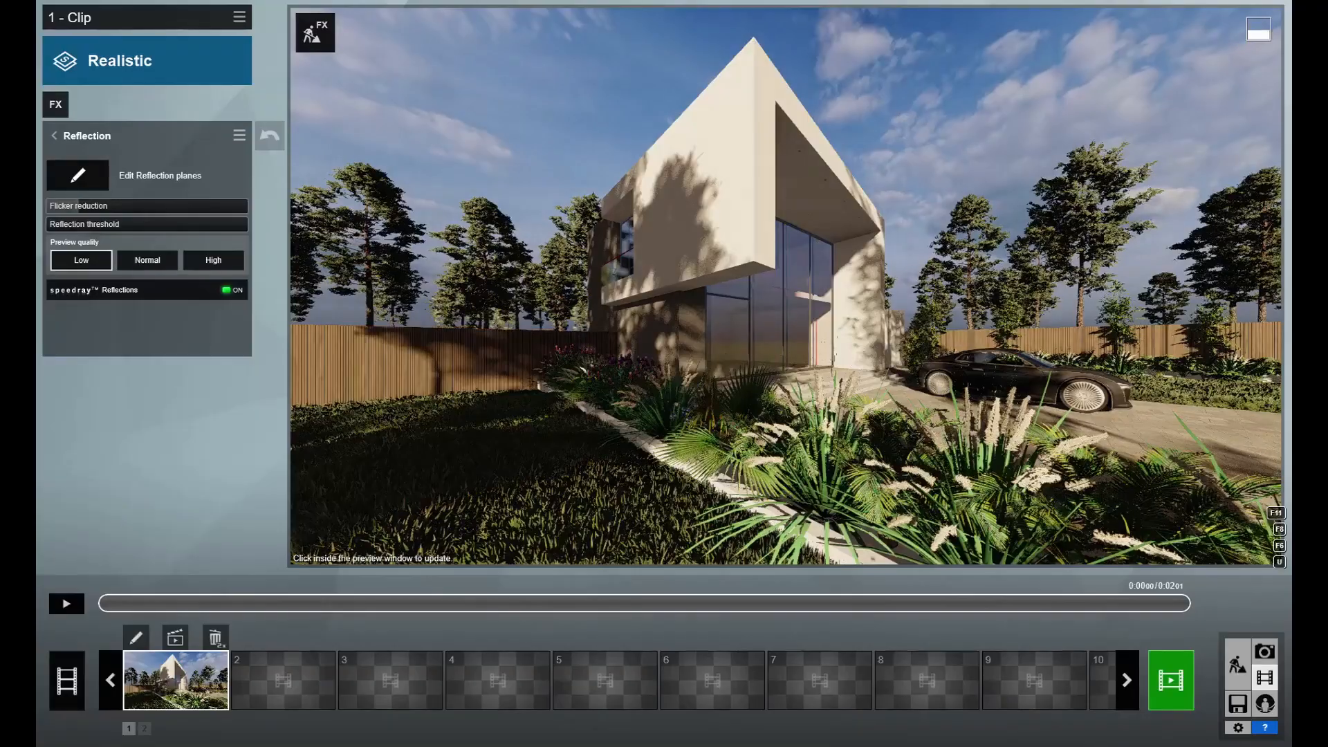
- Give the balcony handrail a Standard material with a near-black colour and adjusted gloss, and check it in the clip
click(1238, 664)
key(w)
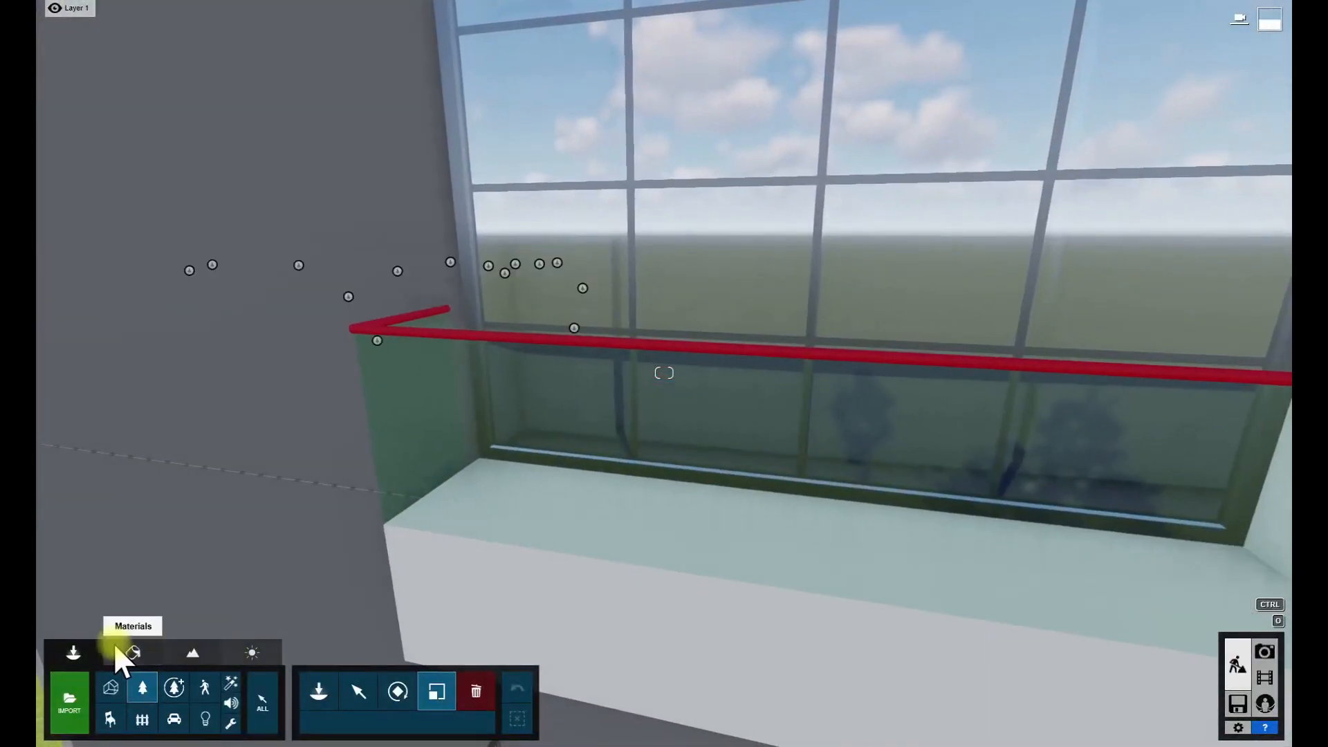
click(131, 652)
click(580, 341)
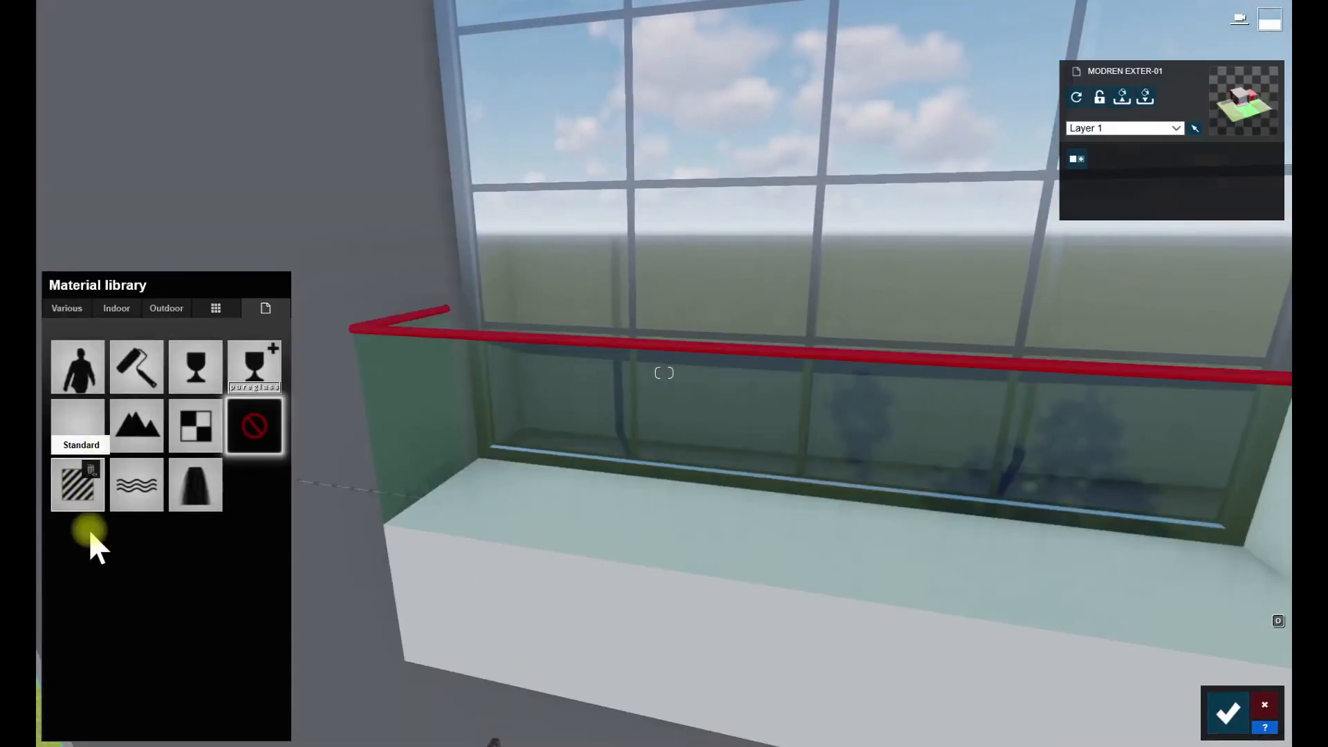
click(81, 495)
click(326, 566)
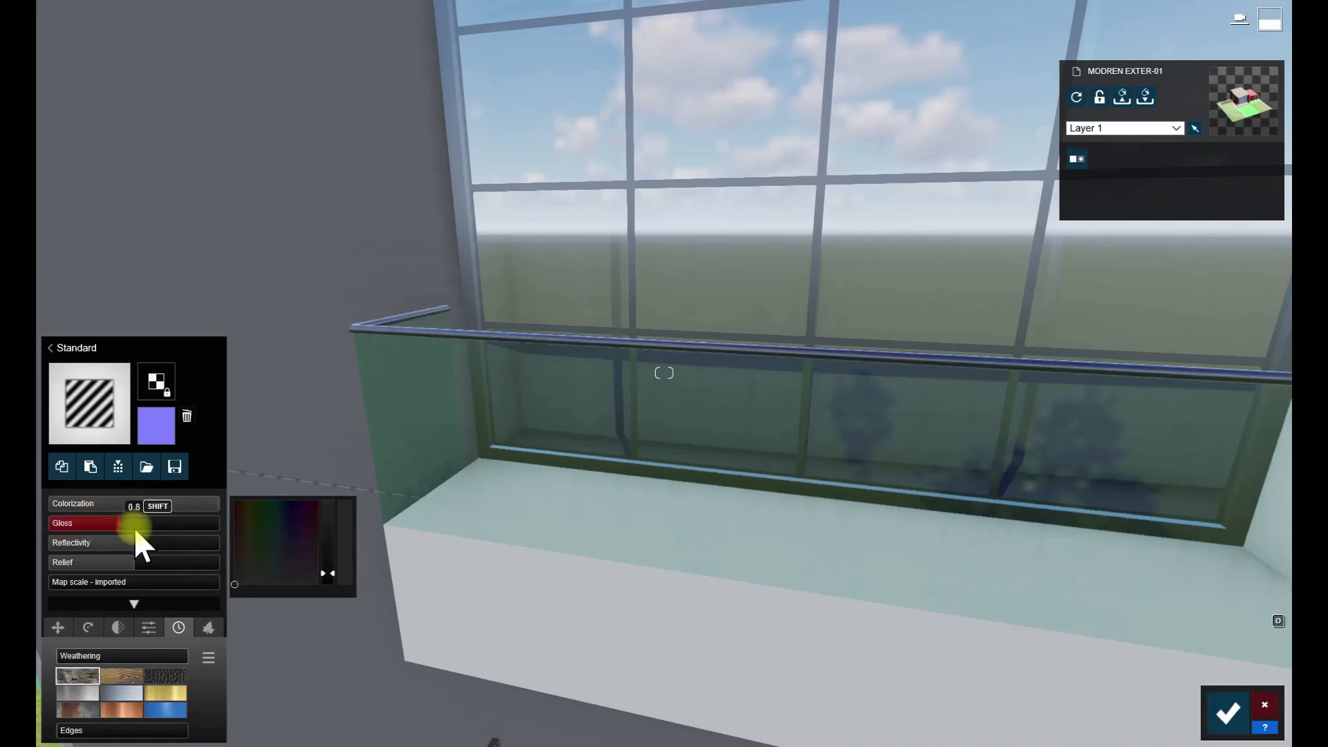
key(shift+s)
right_drag(637, 647, 647, 612)
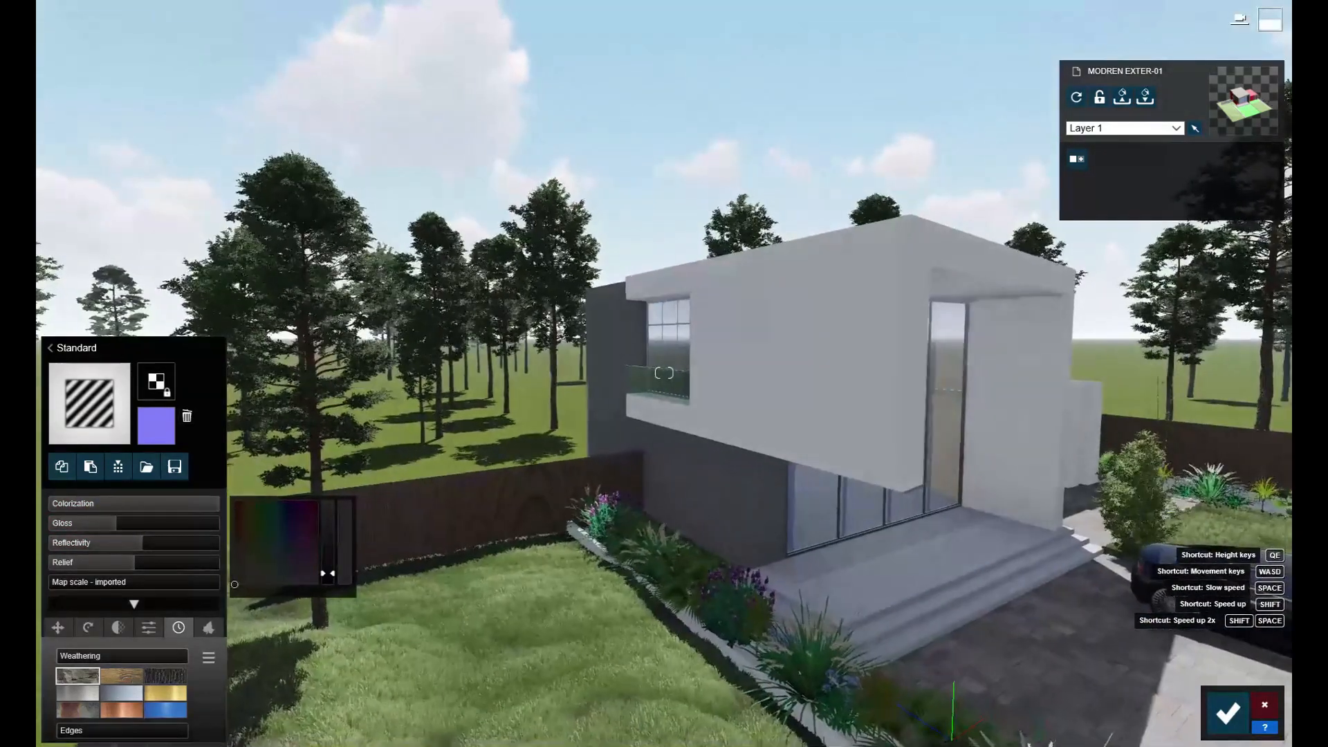
click(1229, 713)
click(1258, 671)
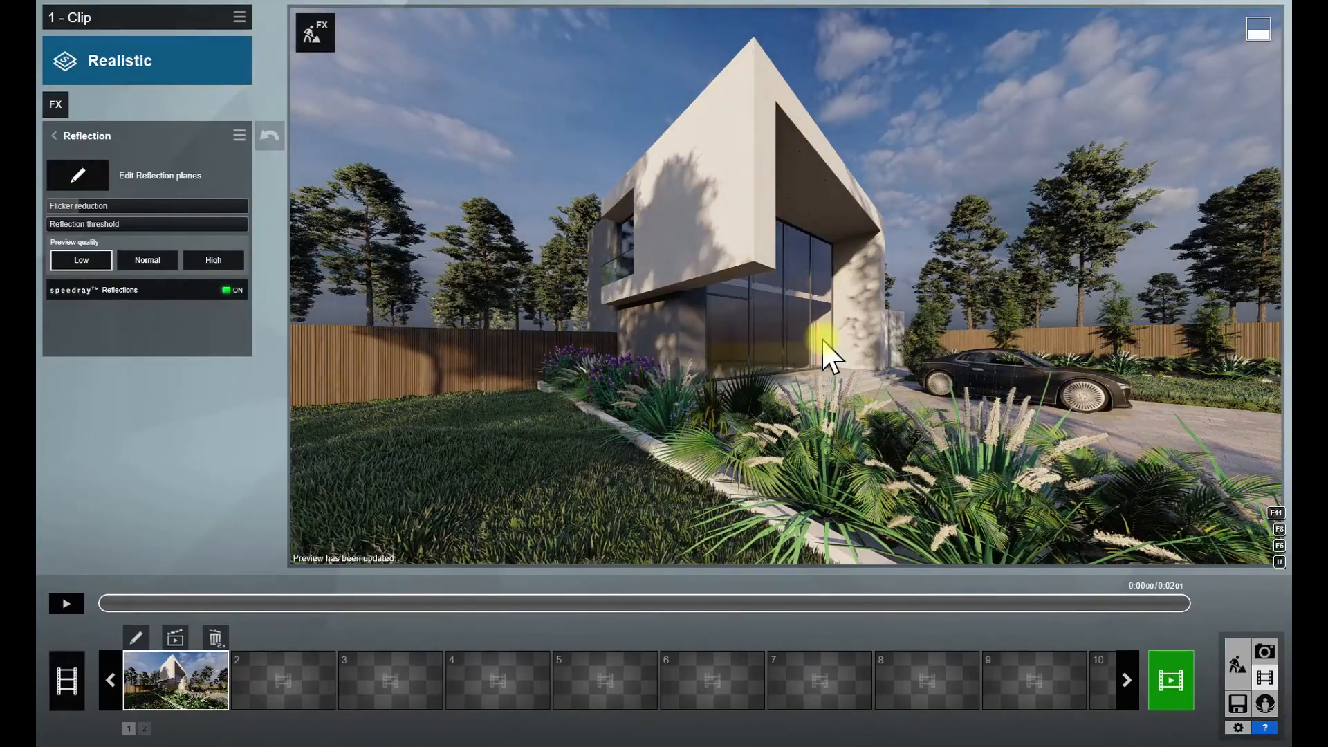
- Fine-tune the clip's Color Correction effect, including its saturation, and refresh the preview
click(55, 105)
click(87, 258)
drag(172, 171, 146, 253)
click(310, 242)
click(310, 280)
click(415, 353)
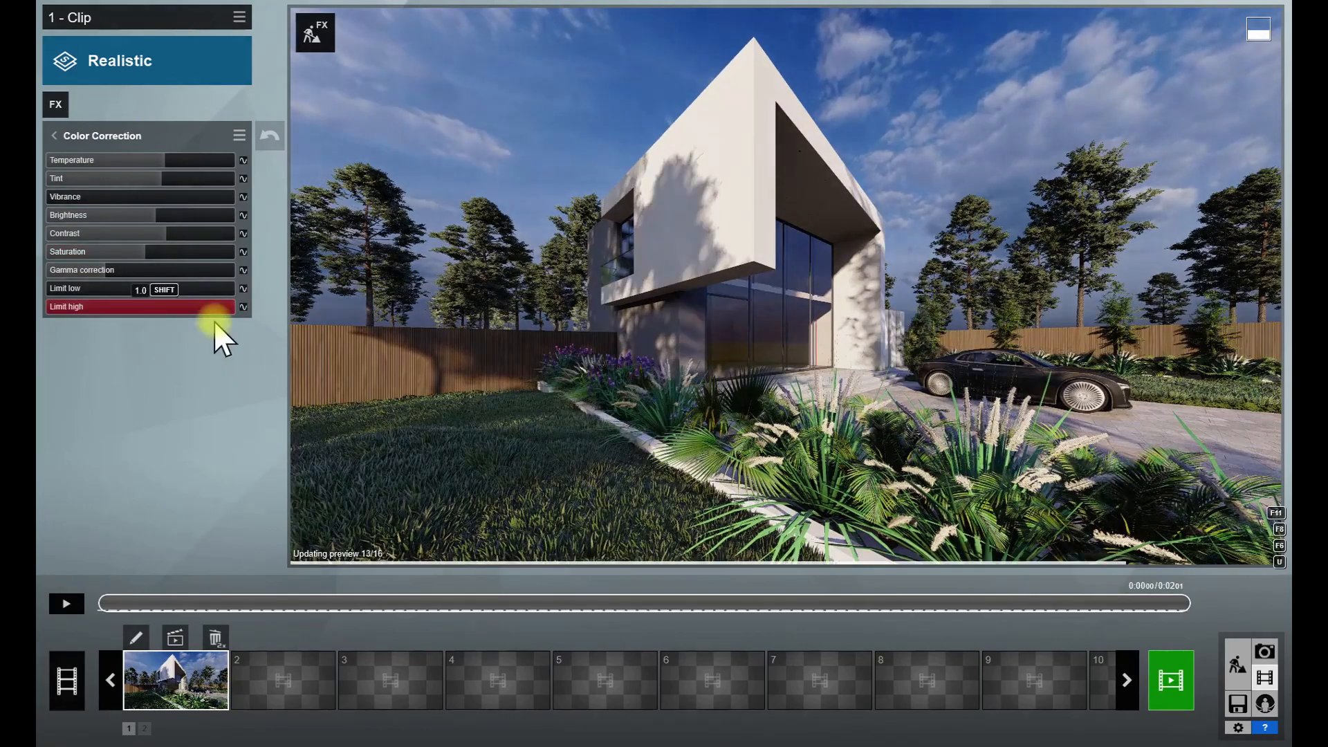
click(626, 387)
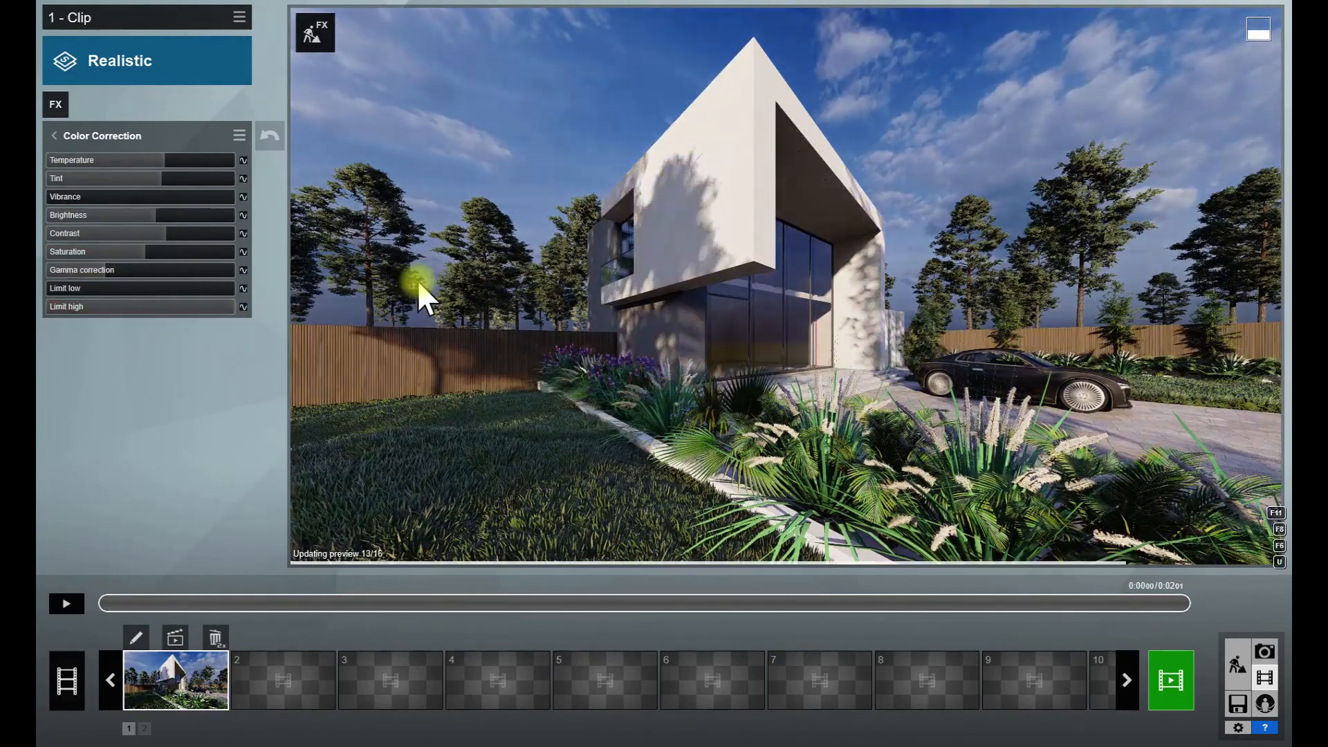
click(54, 136)
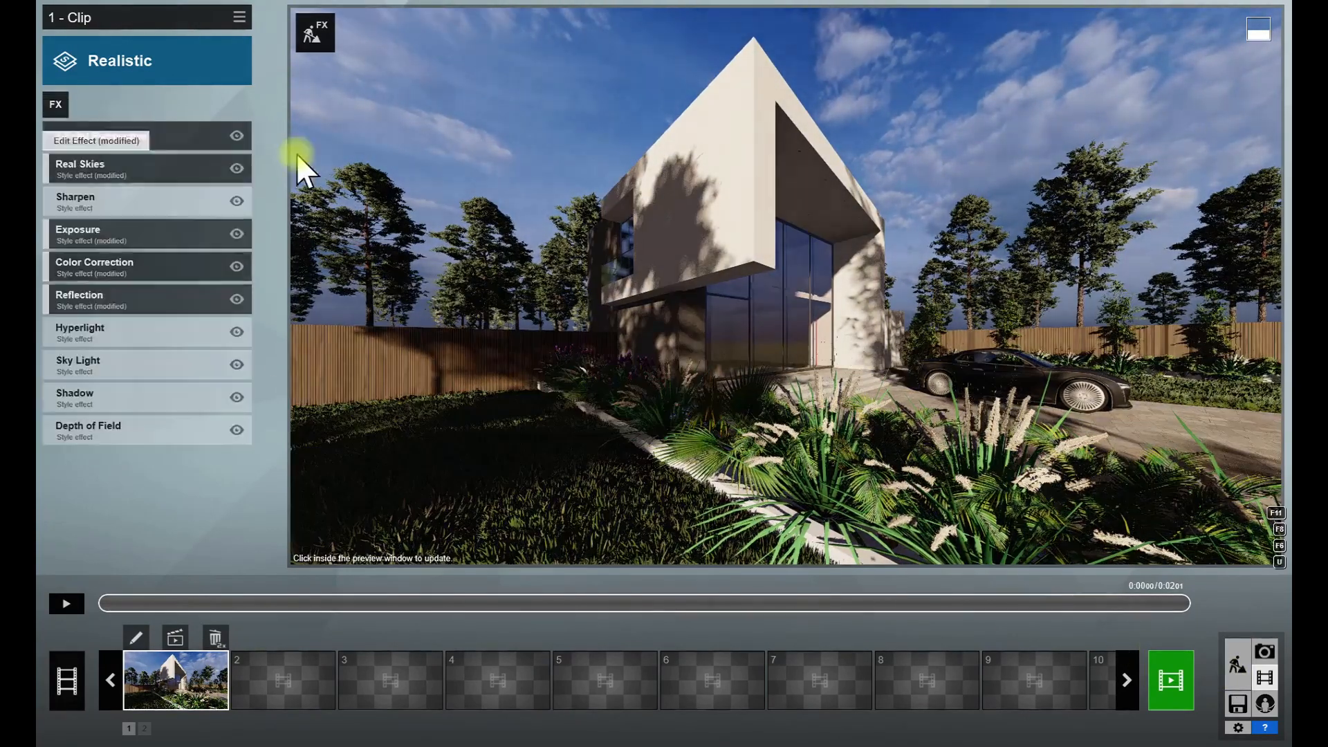
- Add the Analog Color Lab effect to the clip with a low amount and refresh the preview
click(55, 104)
click(404, 395)
click(653, 251)
drag(133, 178, 75, 178)
click(293, 245)
click(82, 179)
click(638, 327)
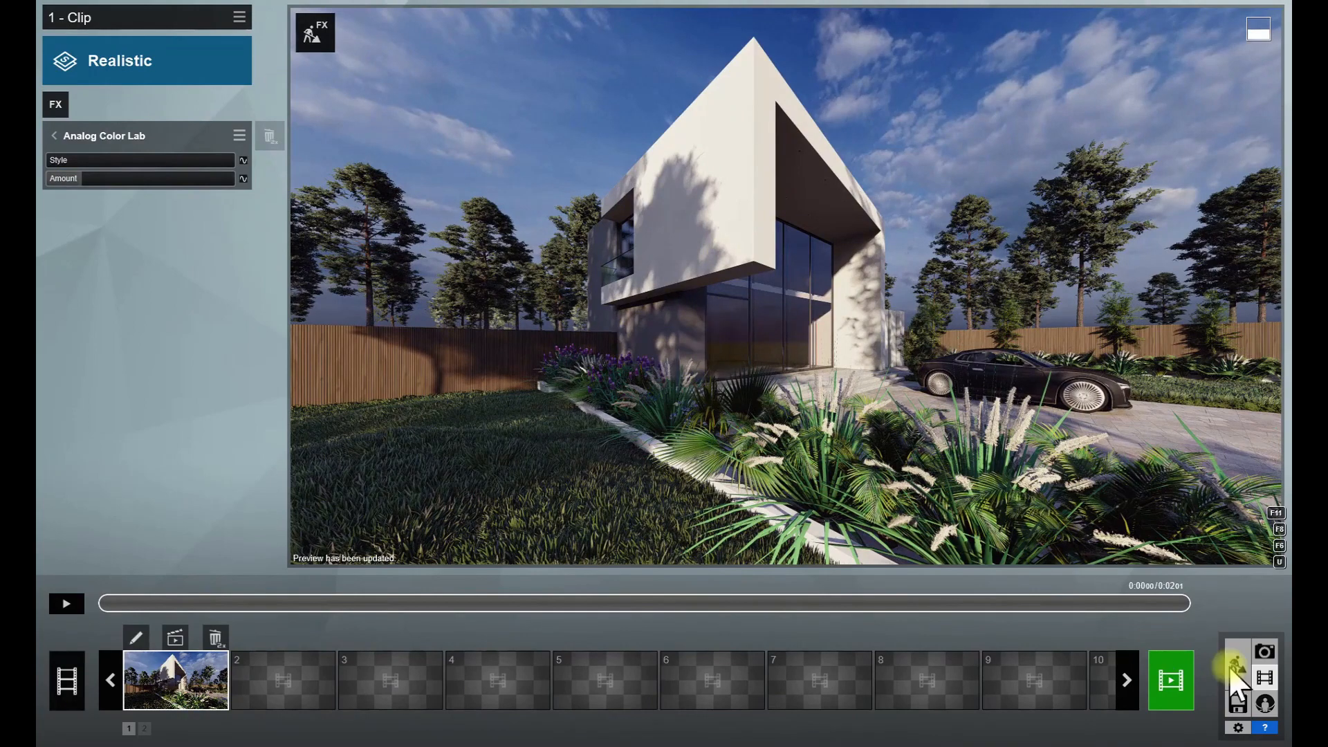
- Adjust the glass material of the large front glazing and check it in the movie clip preview
click(1241, 668)
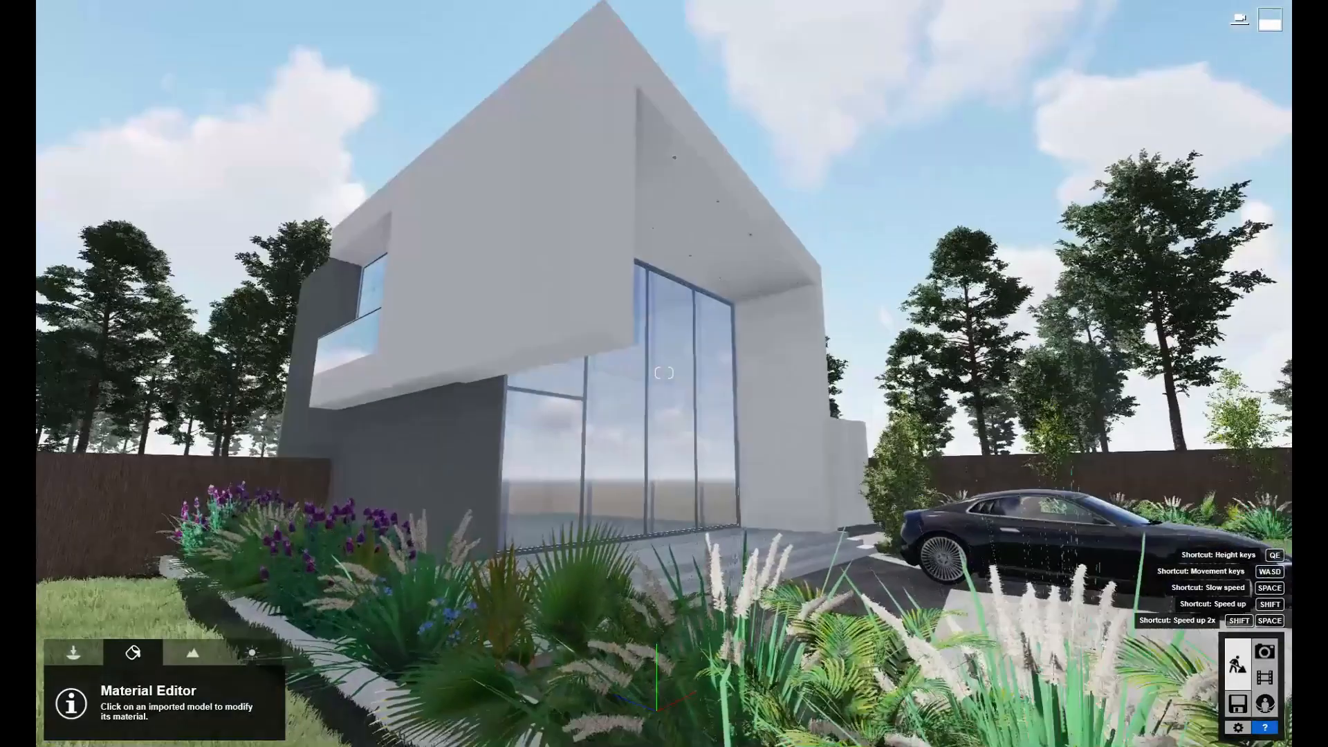
right_drag(816, 277, 730, 272)
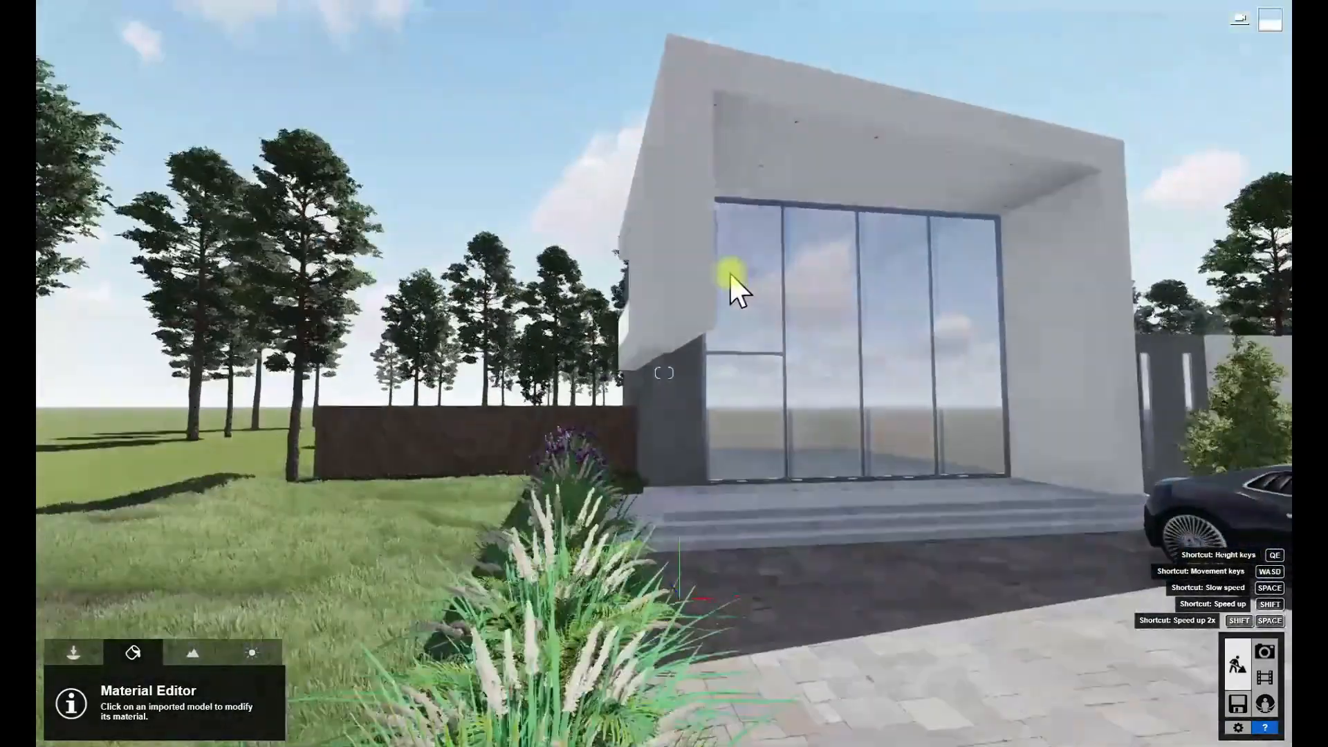
click(850, 388)
drag(138, 589, 175, 589)
click(1228, 713)
click(1254, 645)
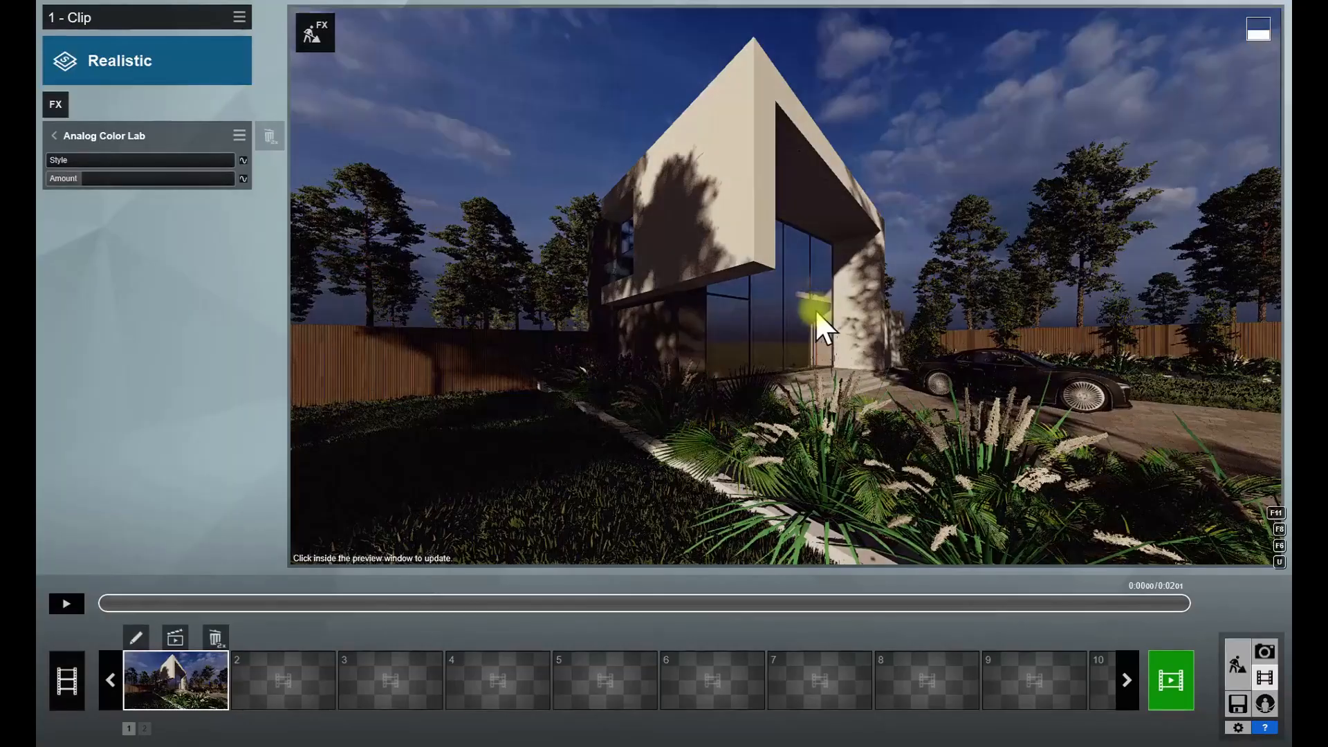
click(815, 309)
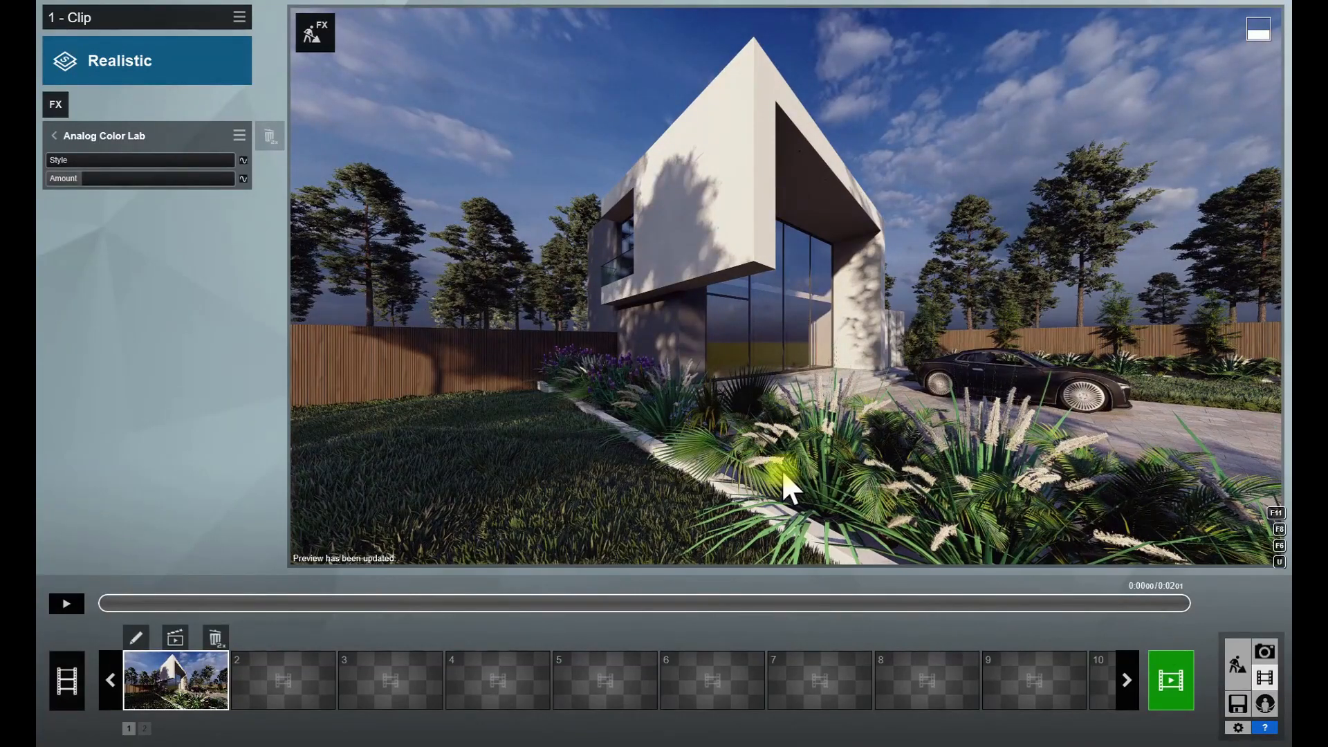
- Set the clip's Exposure effect to about 0.5
click(49, 135)
click(90, 262)
click(139, 157)
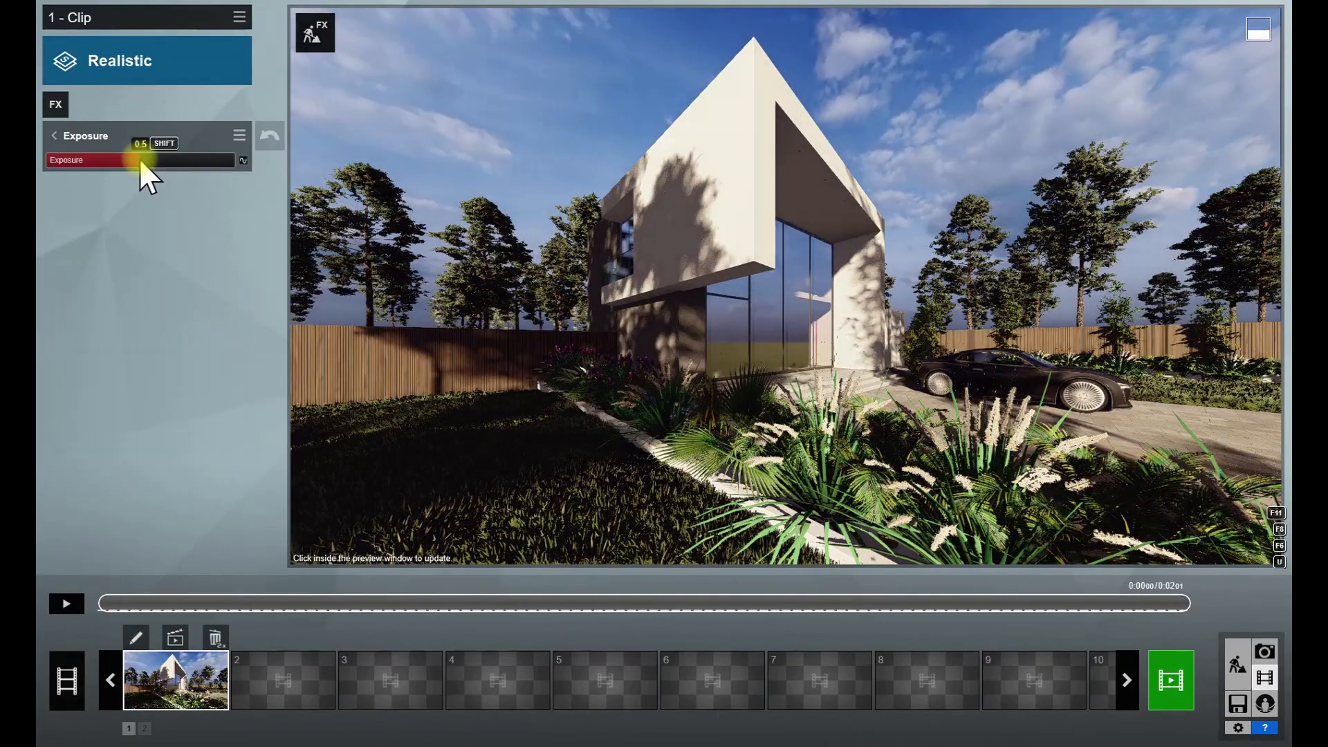
- Review the settings of the clip's Sky Light and Shadow effects
click(50, 135)
click(125, 398)
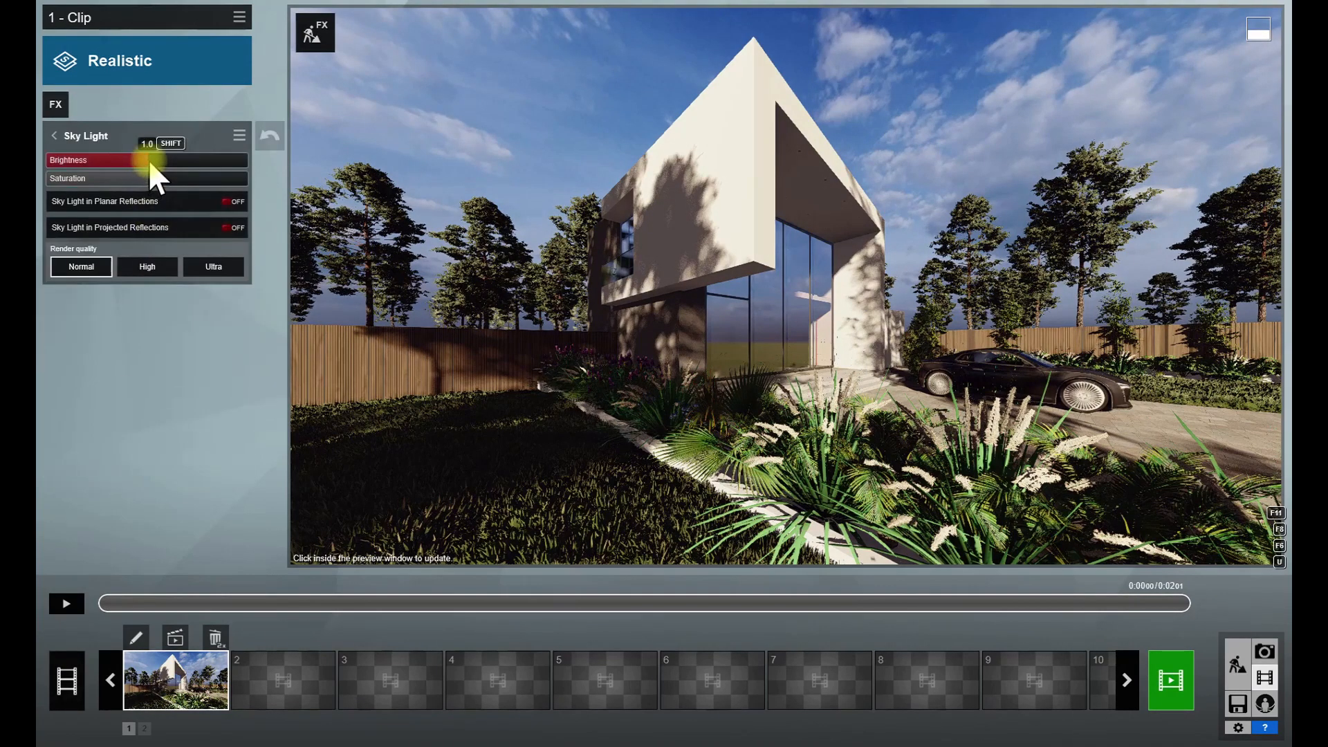
click(54, 136)
click(103, 429)
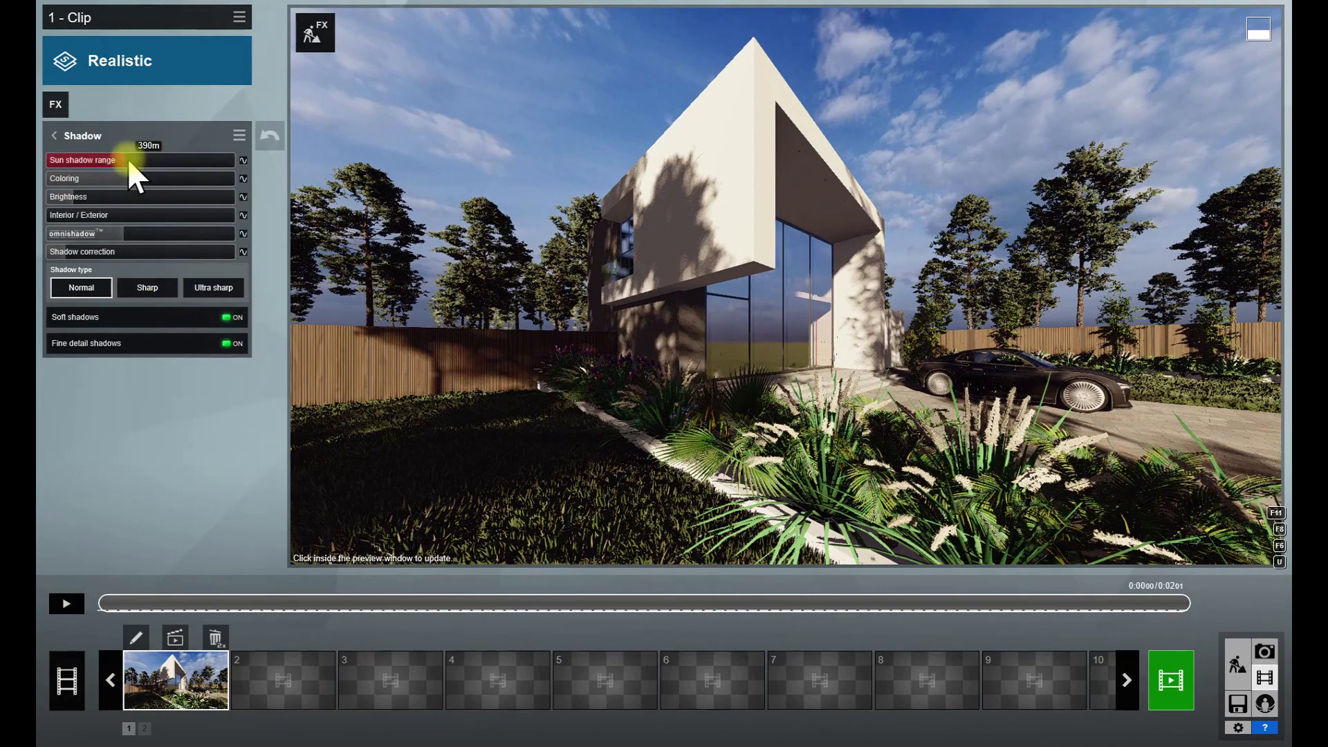
click(54, 136)
click(200, 294)
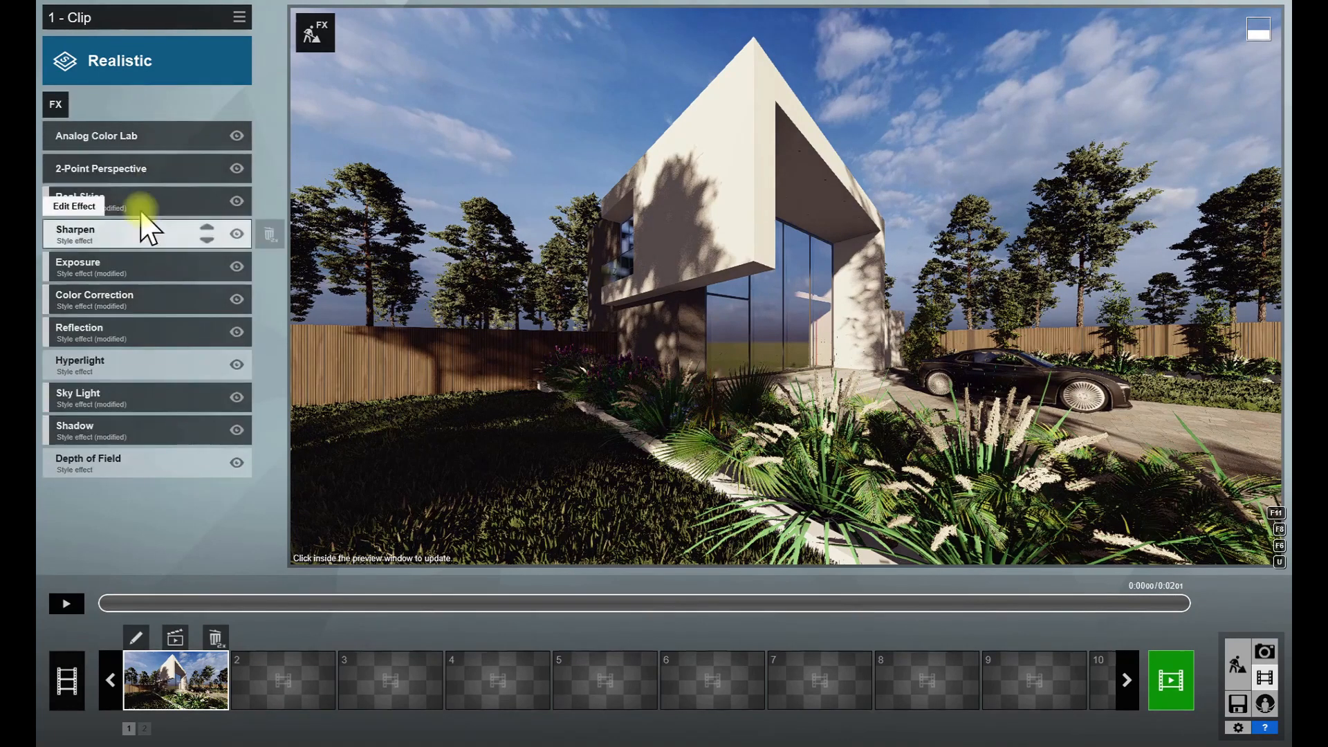
- Replace the cloudy Real Skies background with a clear blue sky after testing its brightness and heading
click(129, 201)
drag(130, 238, 165, 231)
click(641, 375)
drag(66, 213, 56, 217)
click(86, 181)
click(687, 408)
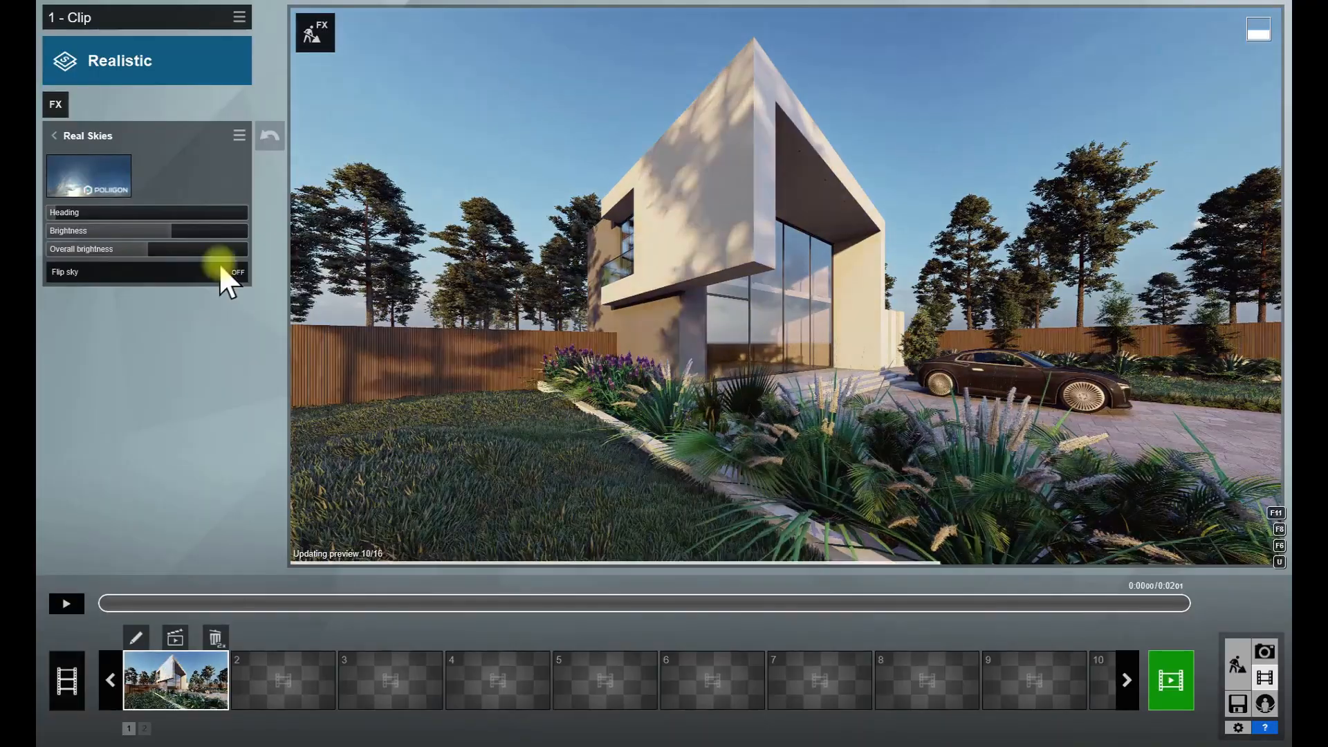
- Rotate the Real Skies heading to about -118.1° and refresh the clip preview
click(658, 380)
drag(57, 214, 80, 229)
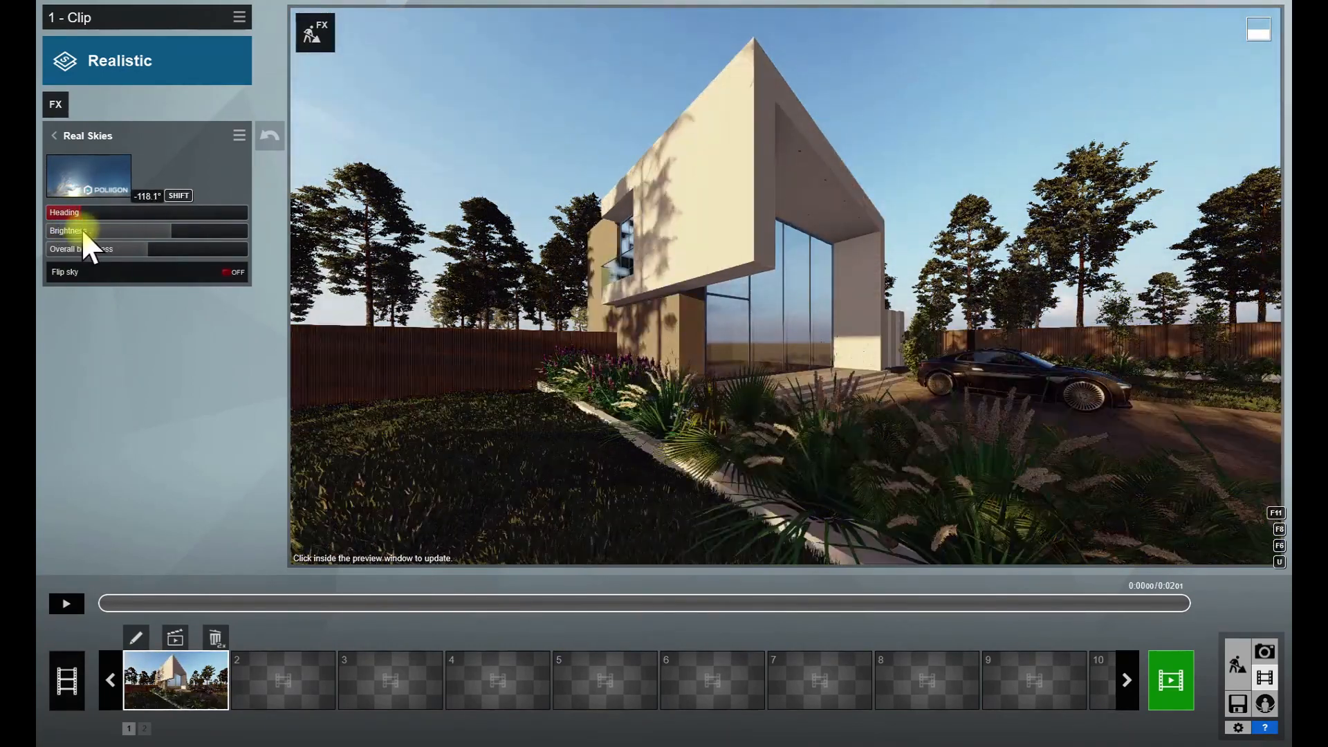
click(705, 403)
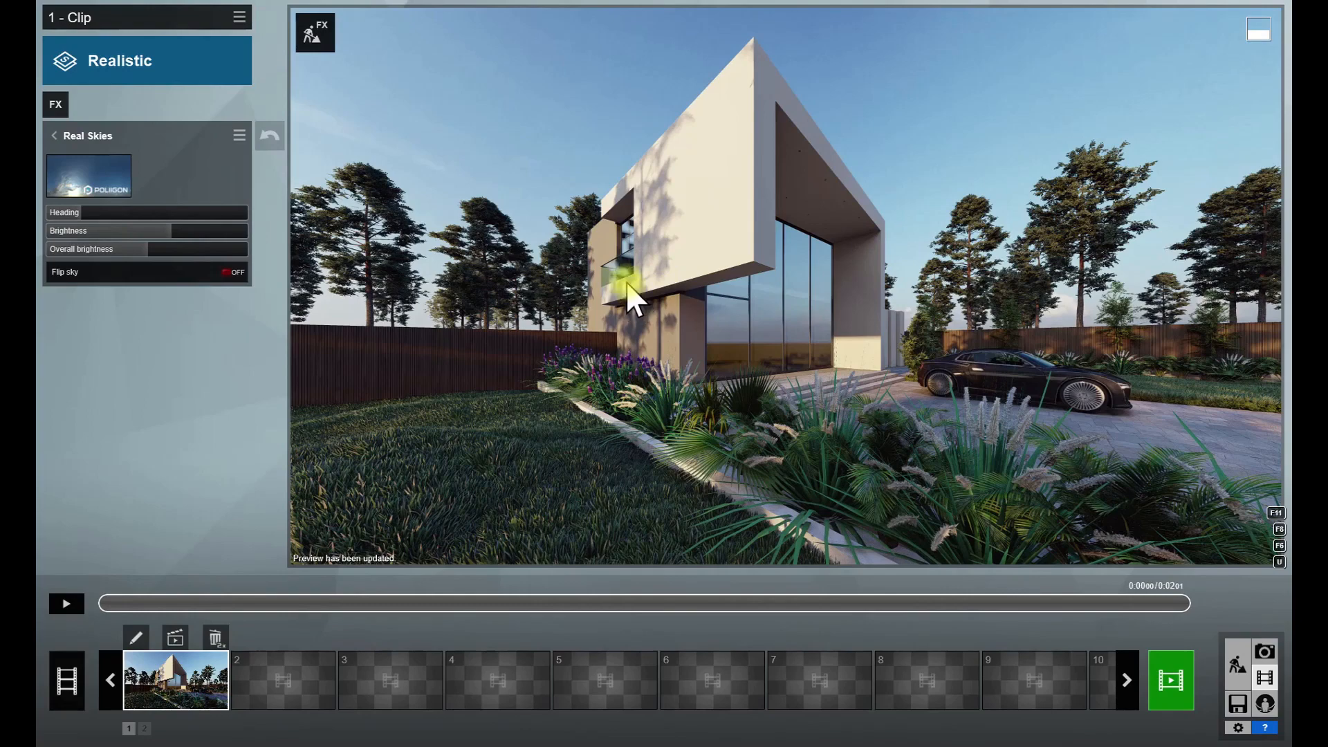
- Render the current frame as a 3840x2160 Print image named final, with specular, lighting, sky alpha and material ID maps as additional outputs
click(1172, 680)
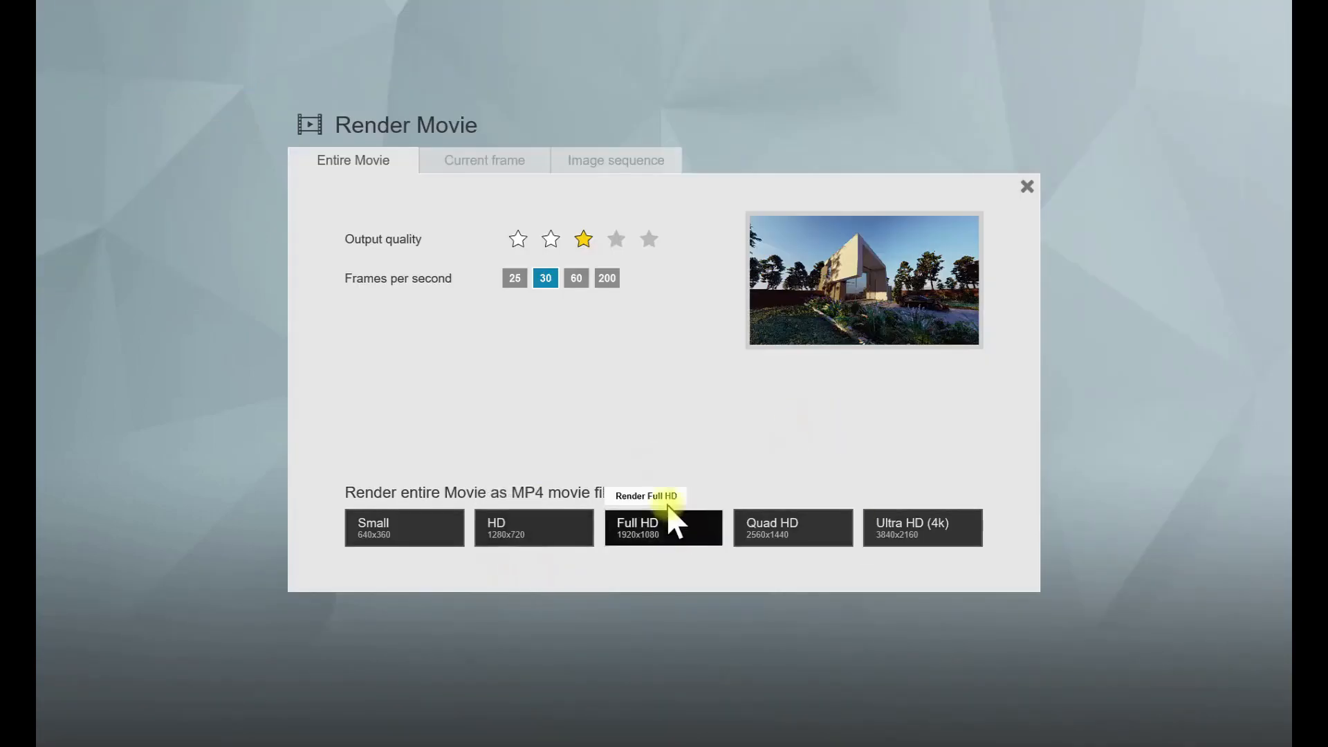
click(505, 163)
click(606, 240)
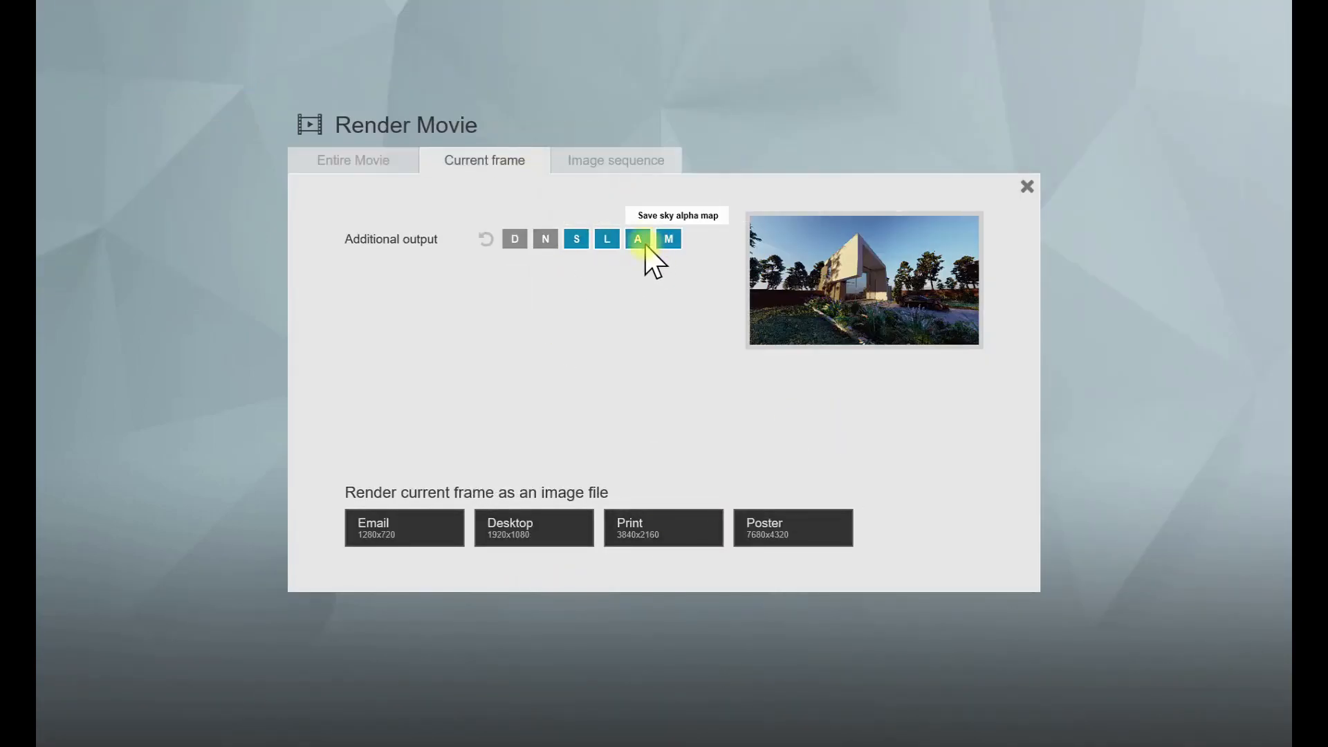
click(643, 535)
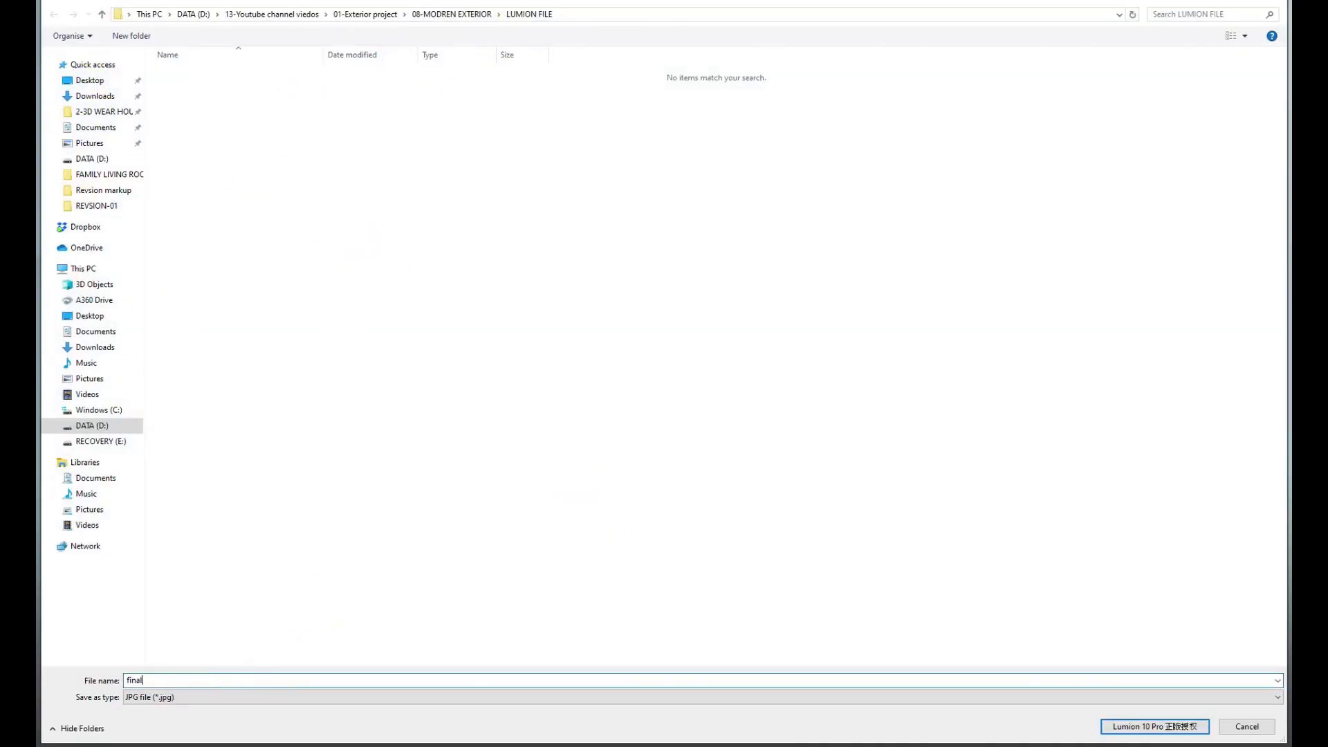
text(final)
key(Return)
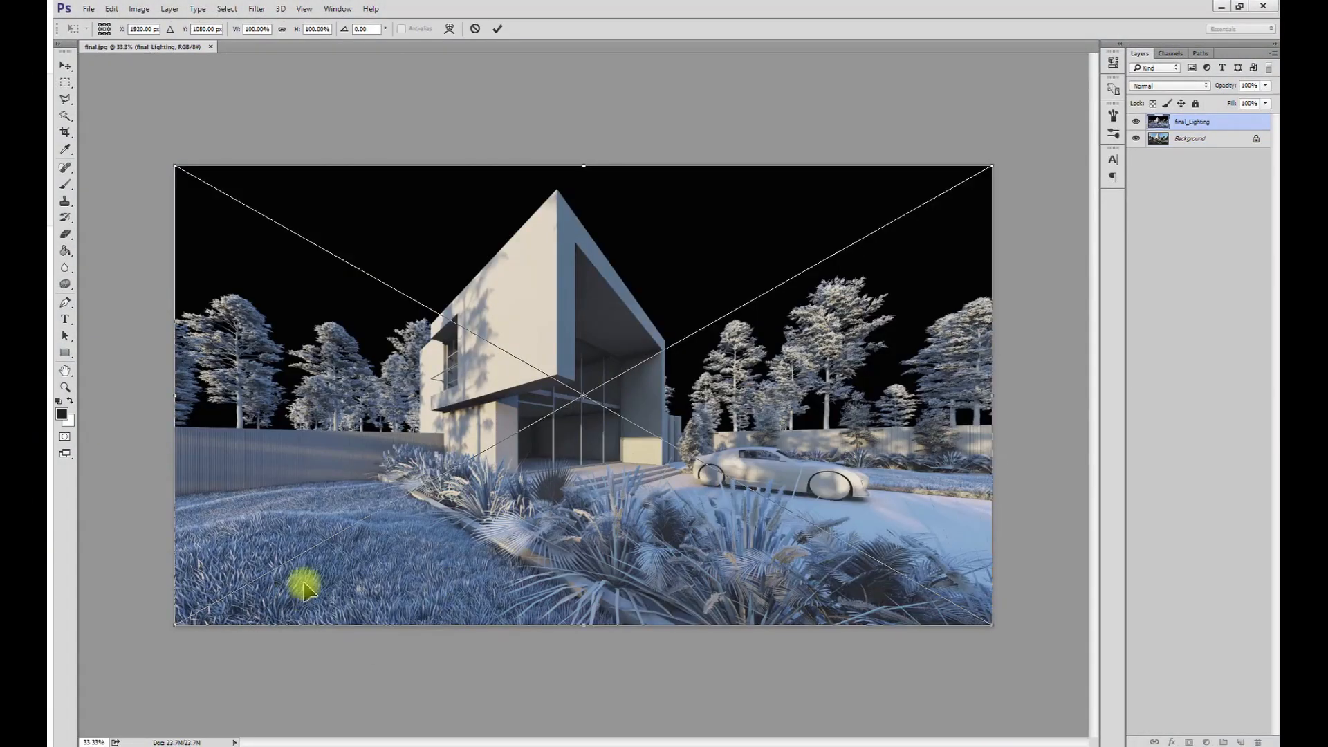
- Switch to Photoshop and place the final_Lighting, final_Specular and final_MatID passes as layers above final.jpg, with final_MatID hidden
key(Return)
click(65, 66)
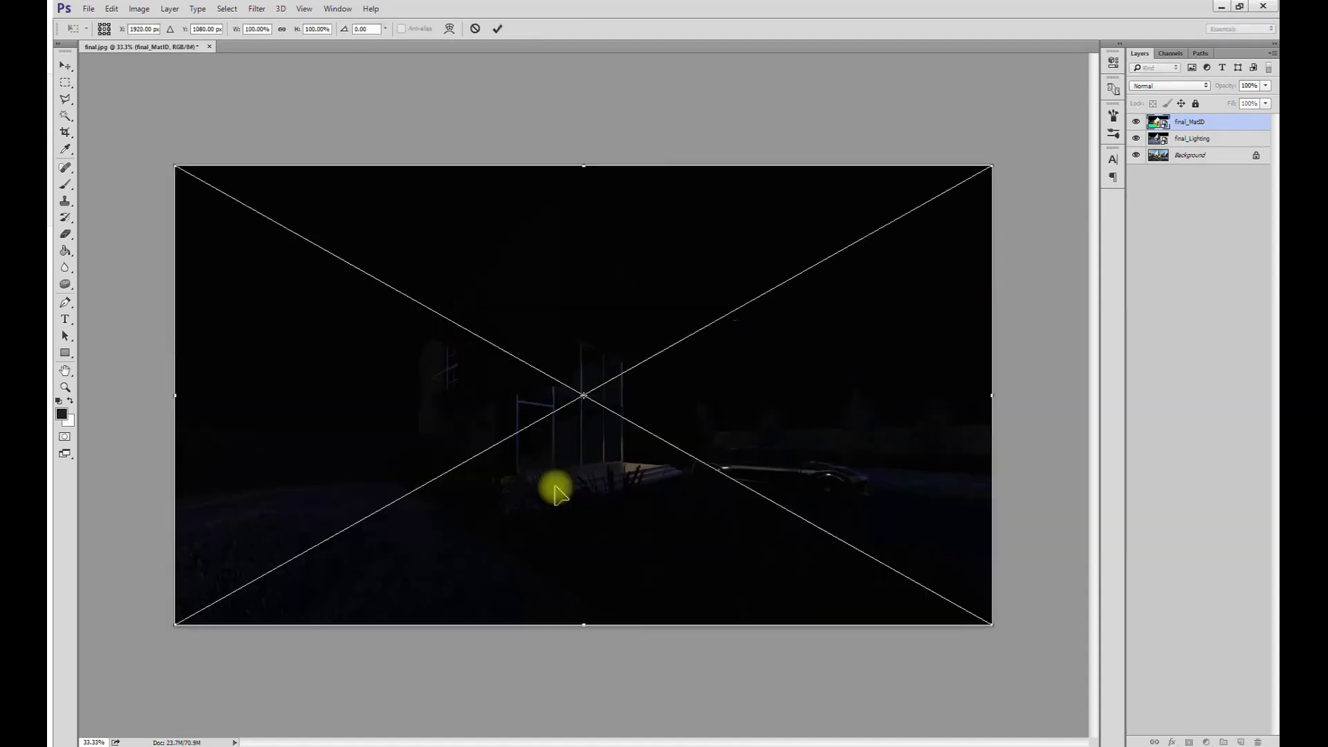
key(Return)
drag(1165, 122, 1166, 144)
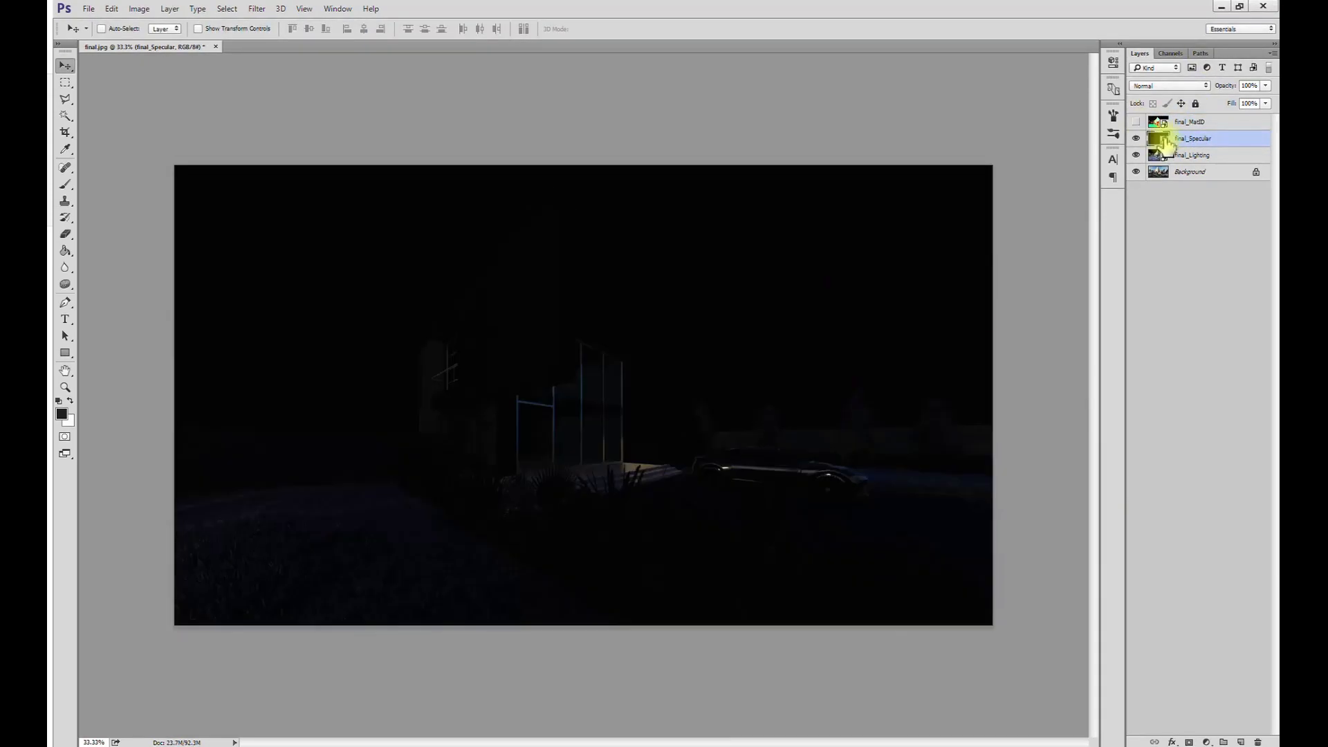
- Hide the final_Specular layer and convert the locked Background into an editable layer
click(1136, 138)
click(1163, 155)
double_click(1162, 175)
click(725, 327)
- Set the final_Lighting layer's blend mode to Overlay and reduce its opacity
click(1158, 158)
double_click(1174, 86)
key(Down)
key(Down)
key(Down)
key(Down)
key(Down)
key(Down)
key(Down)
key(Down)
key(Down)
key(Down)
key(Down)
key(Down)
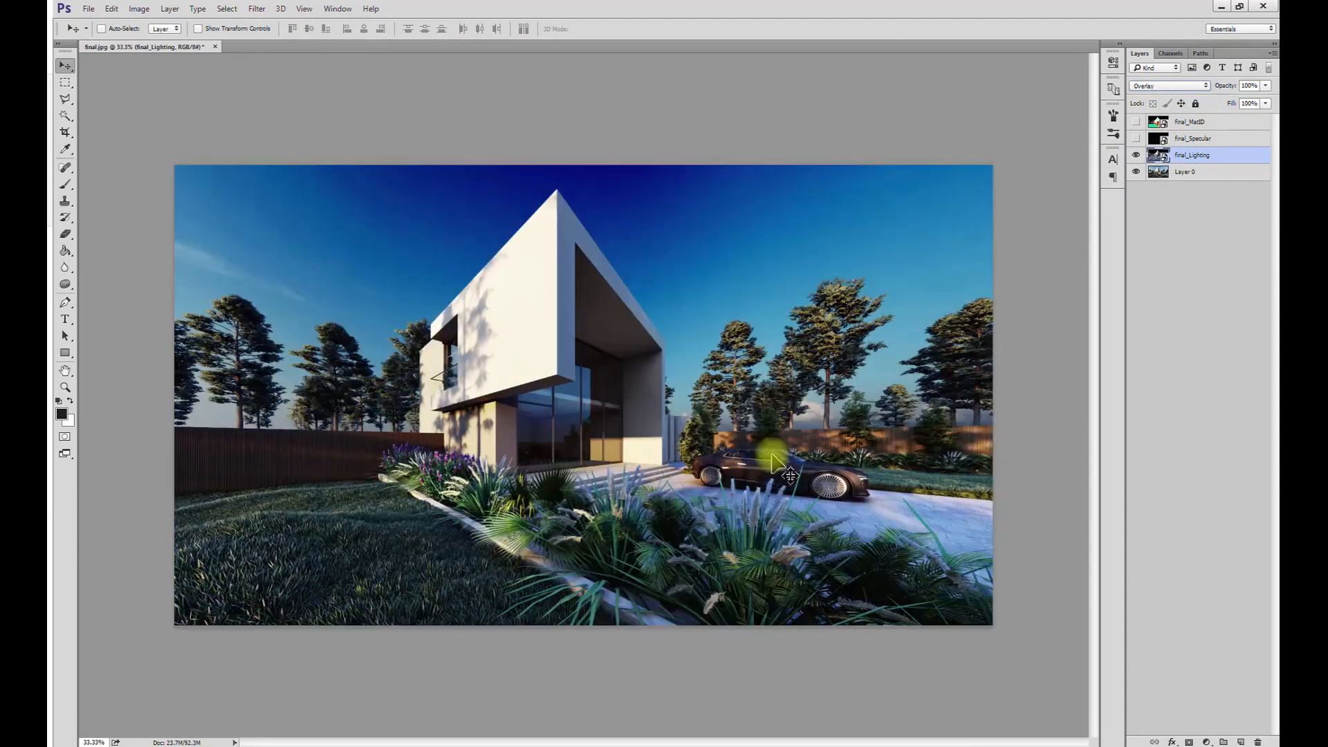
mouse_move(1215, 89)
mouse_down()
mouse_move(1234, 110)
mouse_move(1217, 111)
mouse_up()
- Show the final_Specular layer and set its blend mode to Screen
click(1173, 141)
click(1137, 139)
double_click(1203, 88)
key(Down)
key(Down)
key(Down)
key(Down)
key(Down)
key(Down)
key(Down)
key(Down)
- Crop the left and right sides of the image and extend the canvas above the sky
key(c)
drag(176, 395, 231, 394)
key(Return)
drag(228, 167, 1013, 642)
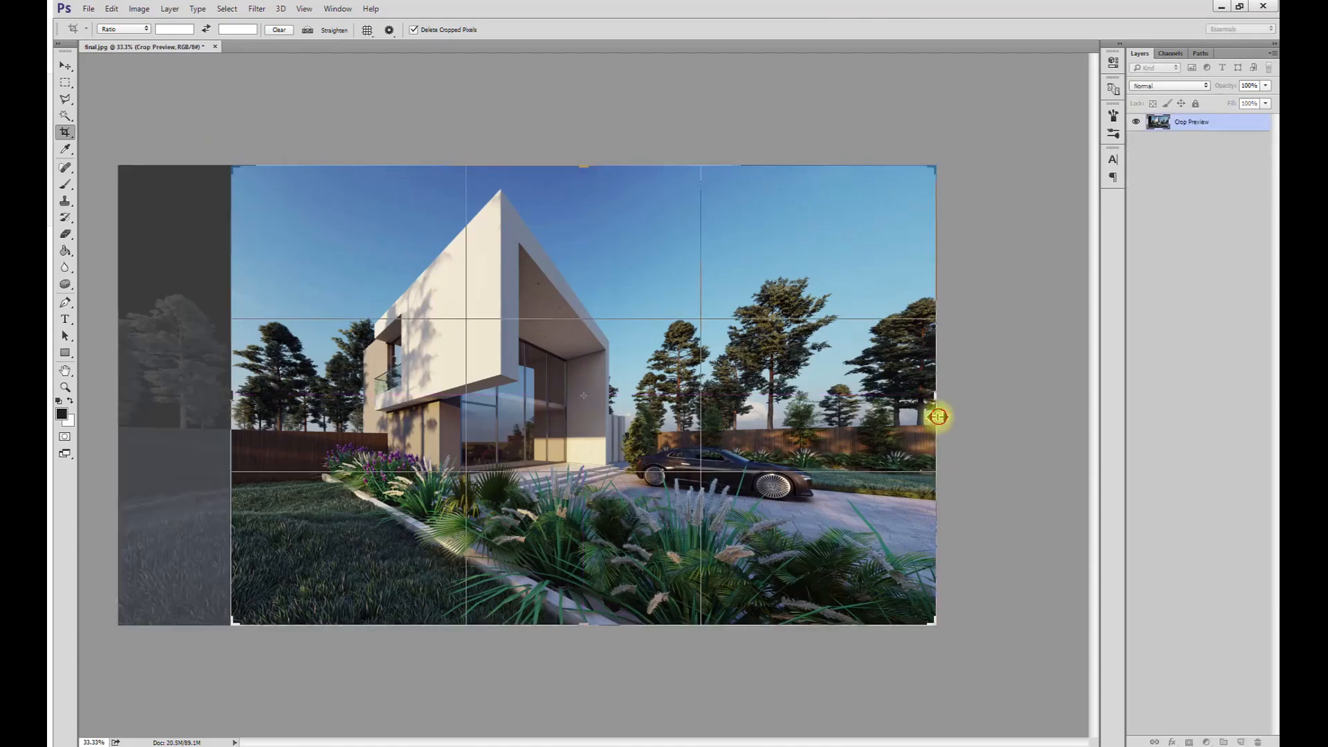
drag(937, 415, 899, 417)
key(Return)
mouse_move(267, 626)
mouse_down()
mouse_move(874, 252)
mouse_move(910, 140)
mouse_up()
drag(578, 171, 585, 148)
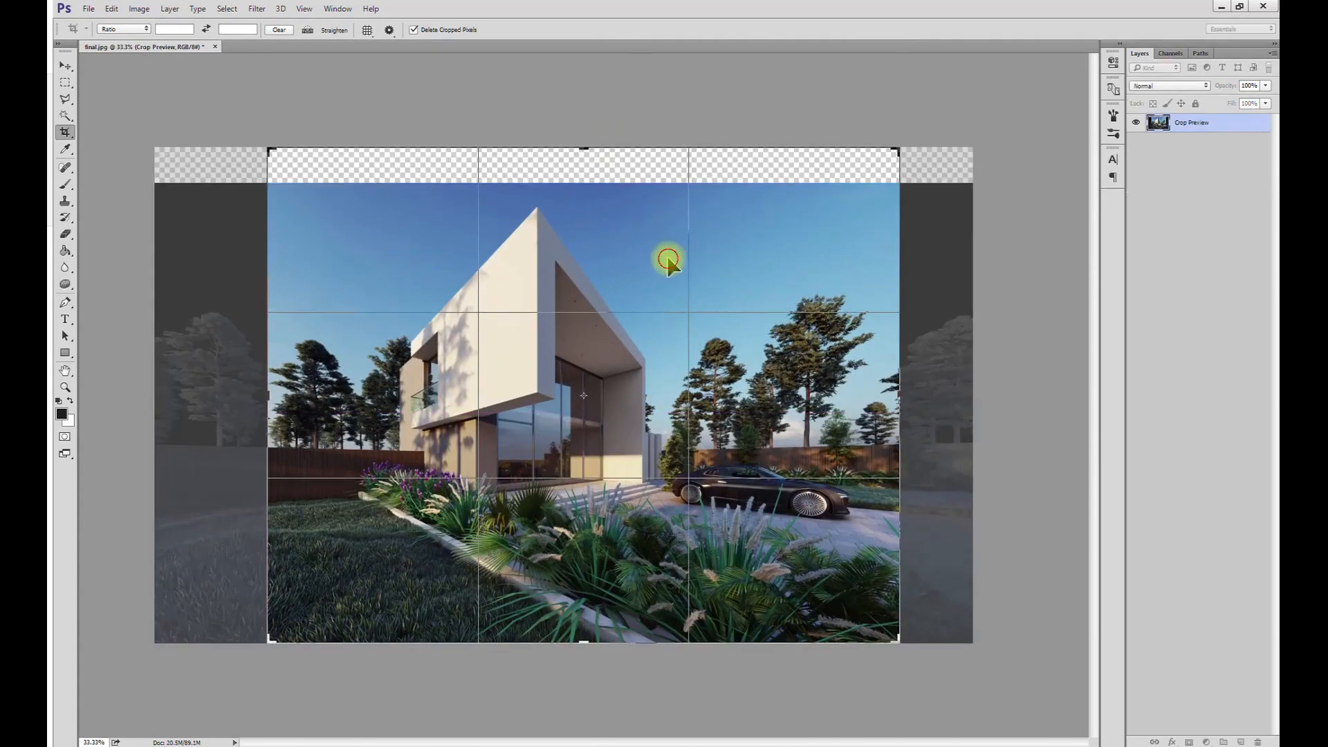
key(Return)
- Crop away part of the foreground along the bottom and trim the sides to a canvas width of about 100.12 cm
key(v)
click(62, 134)
drag(585, 642, 588, 620)
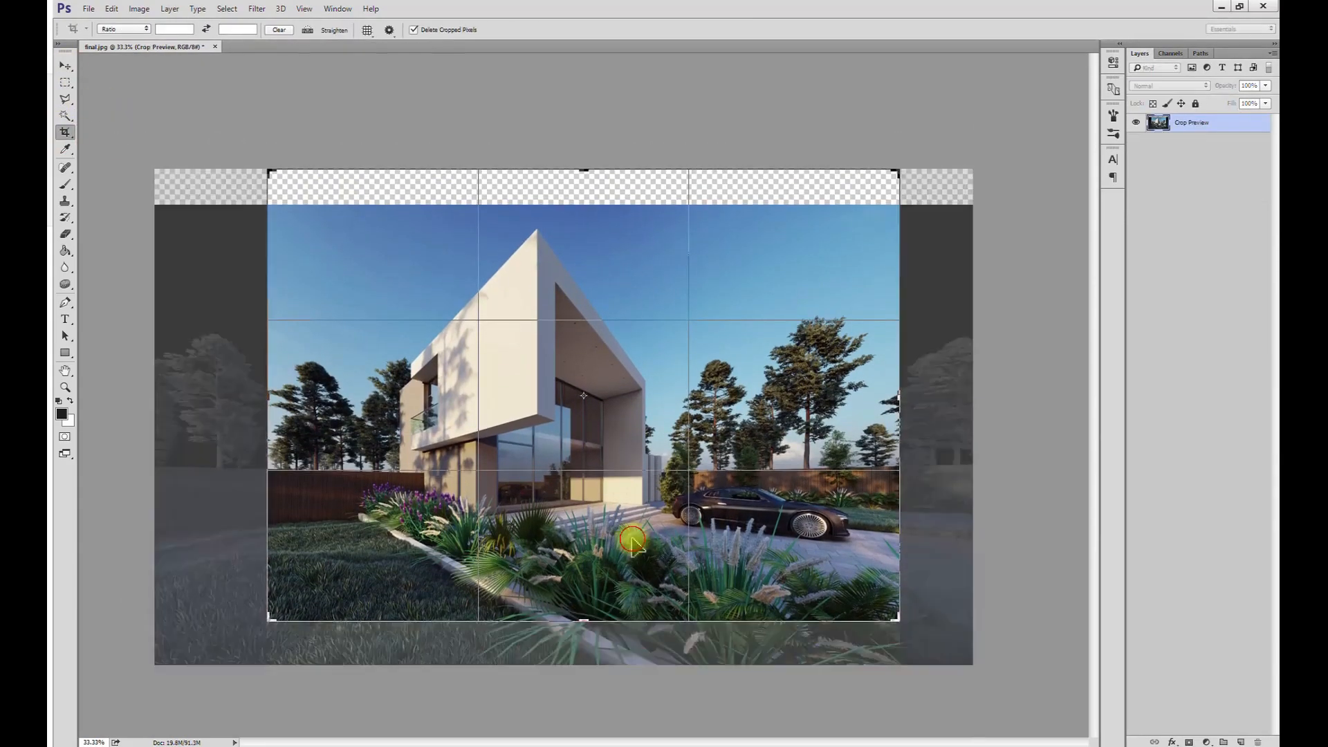
key(Return)
click(65, 67)
alt+scroll(581, 425, down, 1)
alt+scroll(581, 426, up, 1)
click(65, 133)
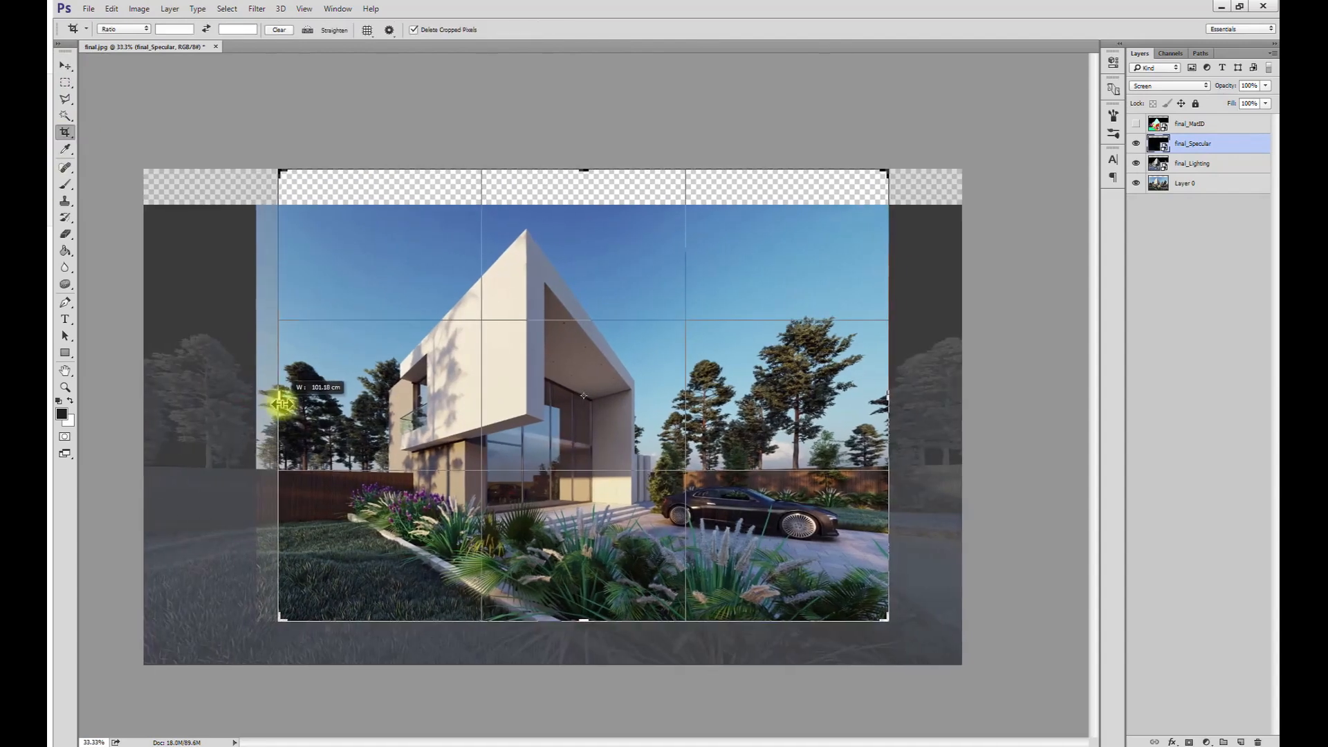
key(Escape)
- Try to fill the empty band above the sky with a flipped copy of a sky strip from the base layer
click(1165, 184)
click(65, 83)
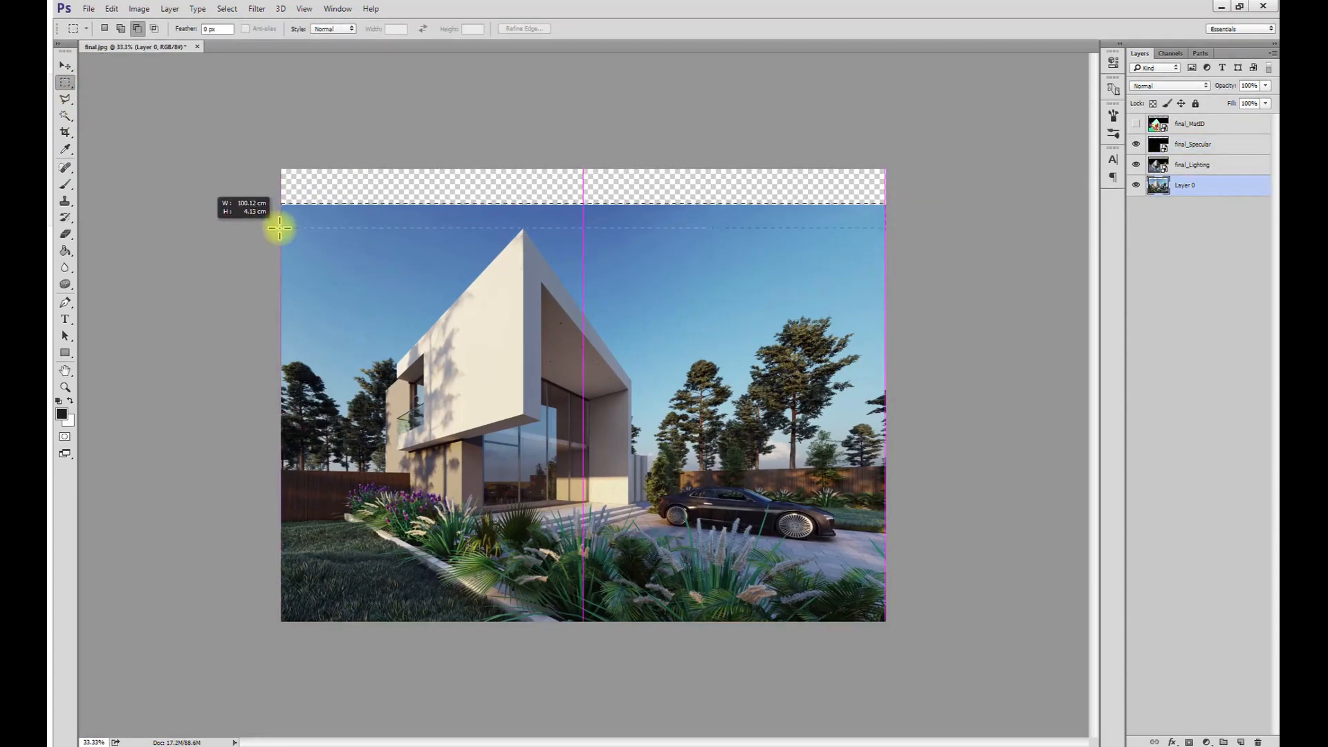
key(ctrl+j)
key(ctrl+t)
right_click(659, 209)
click(692, 421)
drag(674, 231, 658, 190)
key(Return)
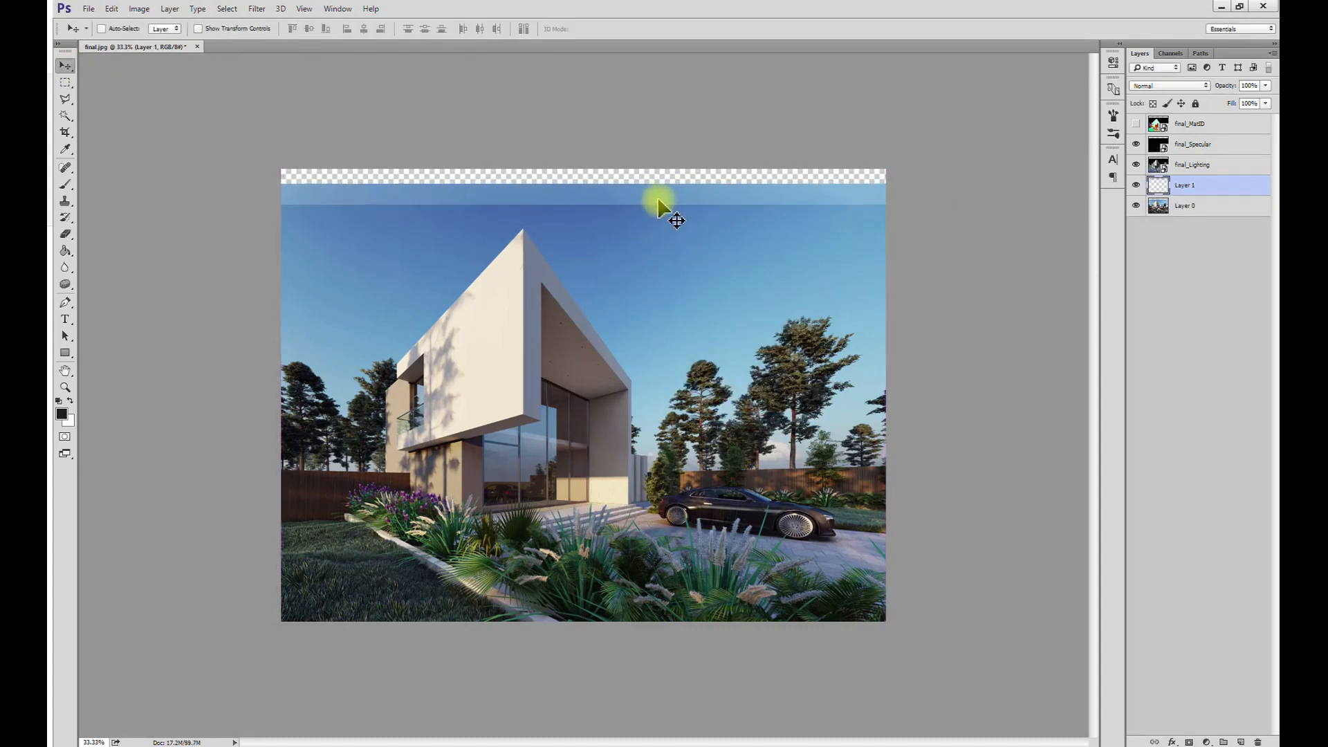
key(ctrl+t)
right_click(660, 200)
click(709, 404)
key(Return)
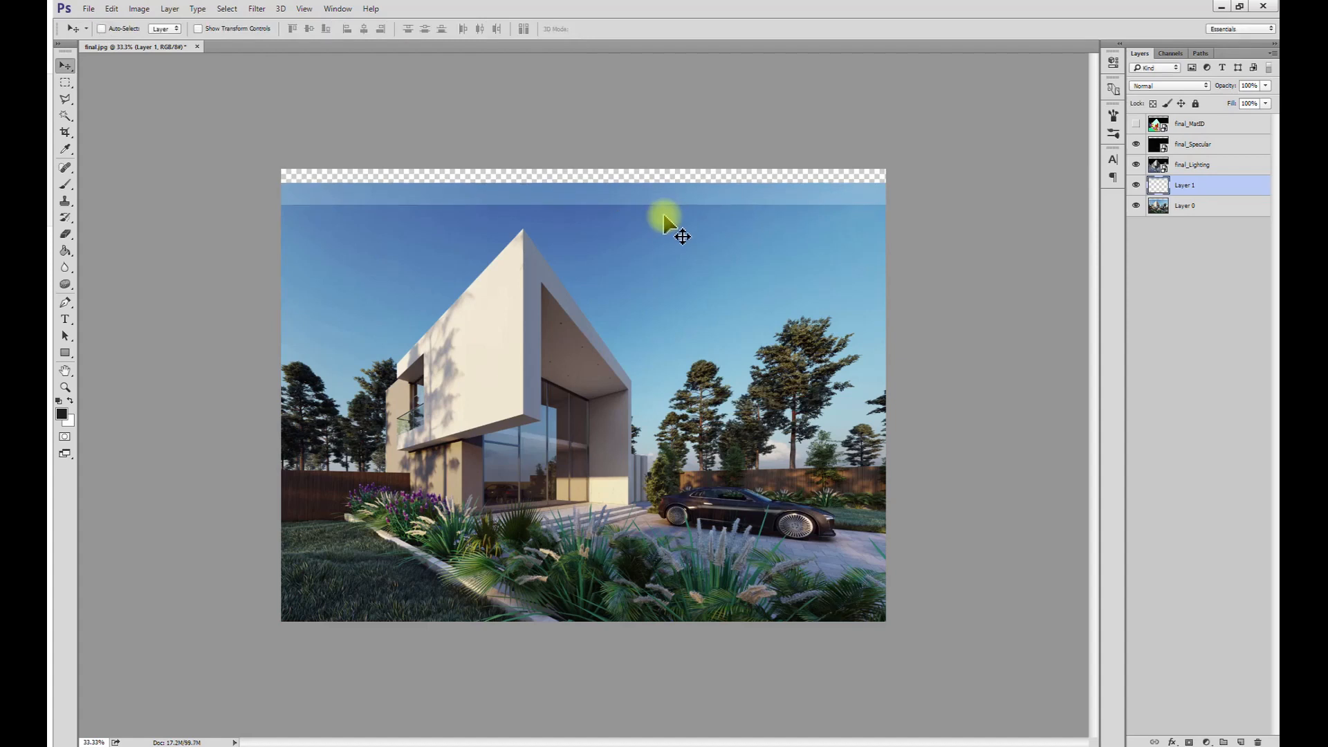
- Merge the lighting and specular passes with the base image, and place a copied strip of its upper sky over the empty band
right_click(1180, 142)
click(1052, 540)
click(65, 82)
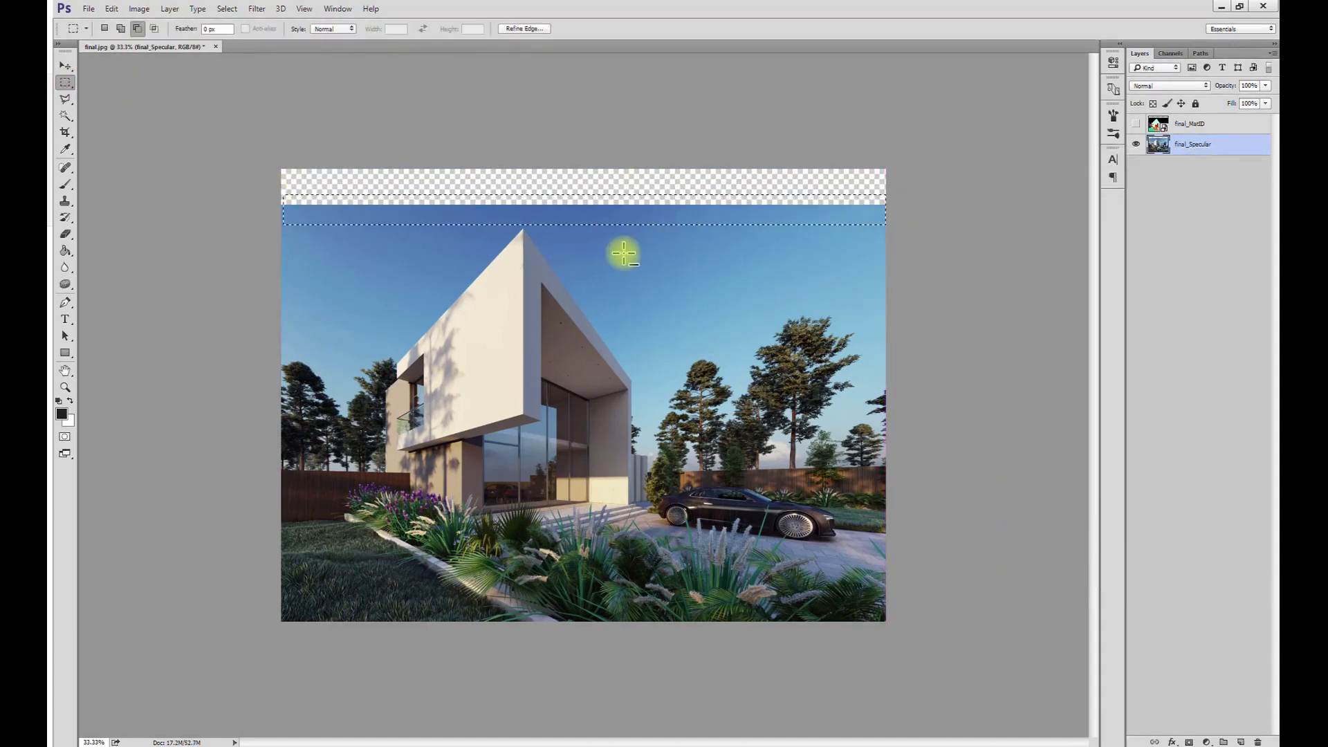
key(ctrl+j)
click(65, 65)
drag(609, 211, 609, 200)
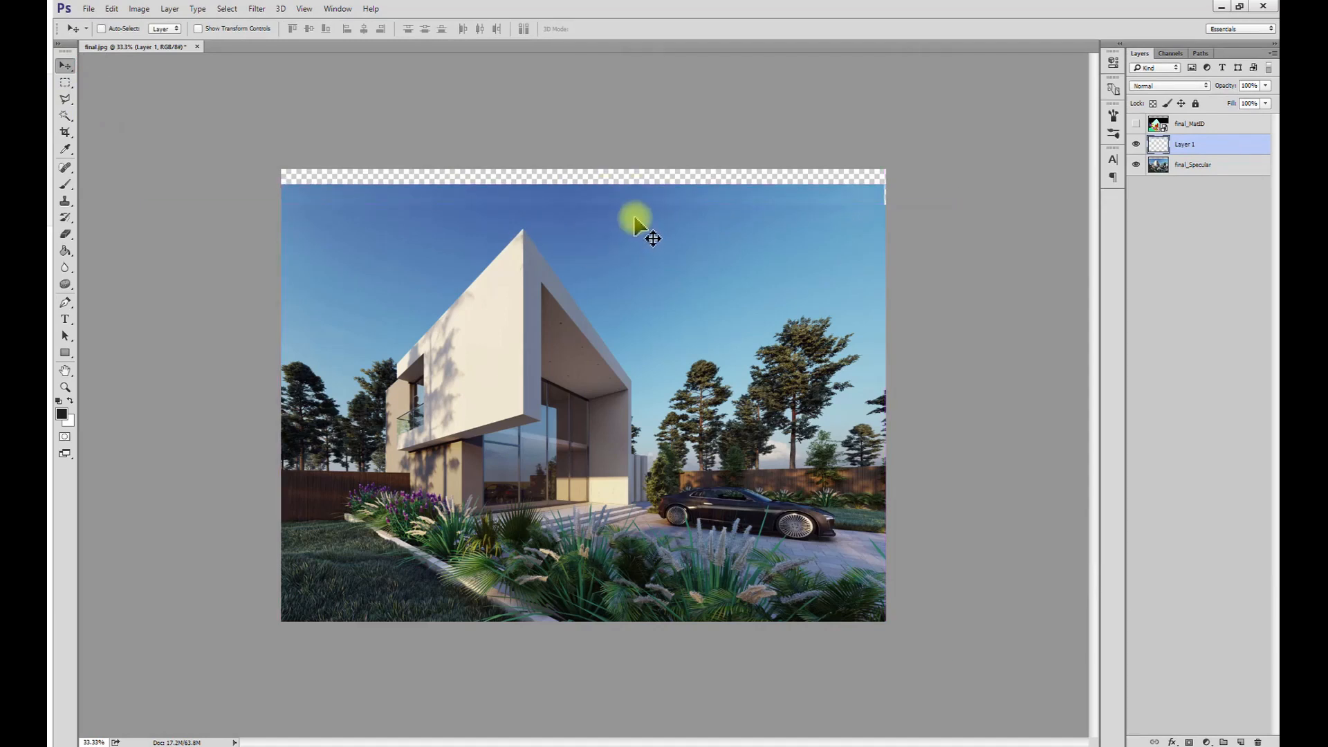
key(ctrl+t)
double_click(713, 196)
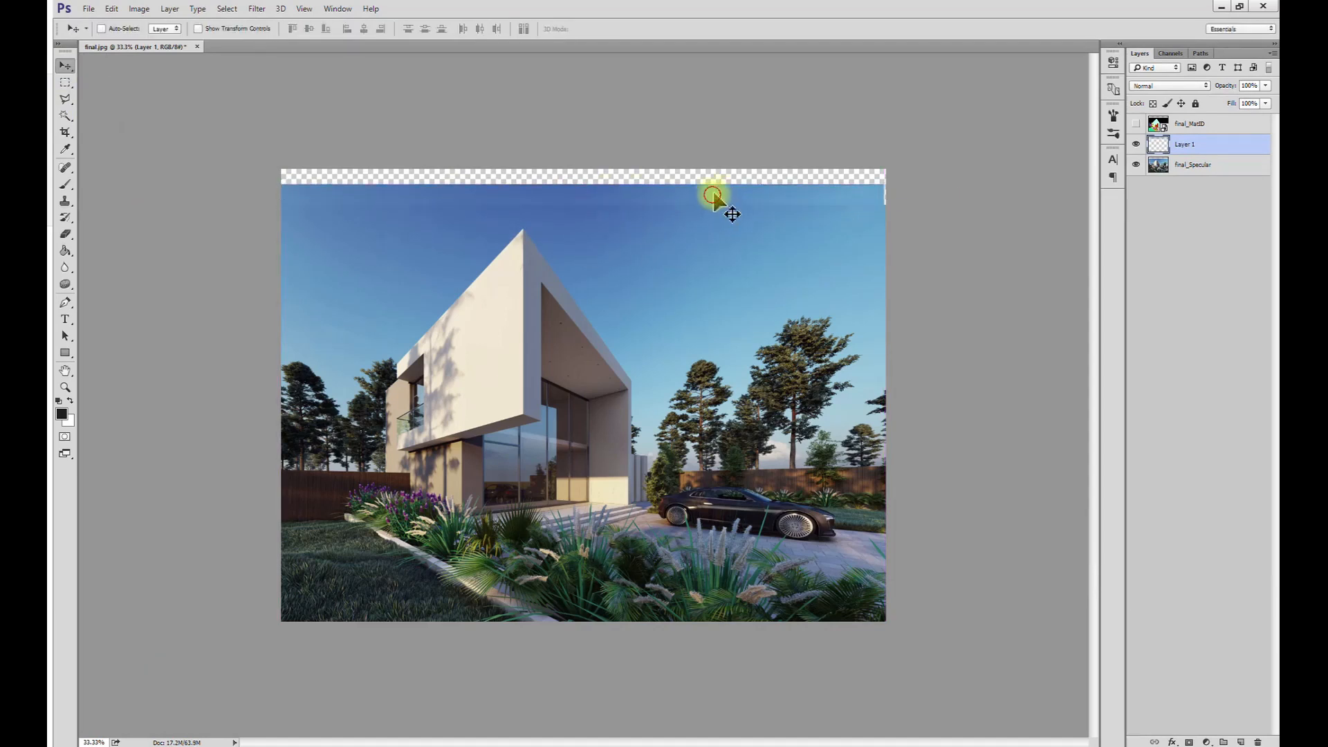
- Duplicate the sky strip once more, flip it and move it up to cover the rest of the empty band
key(Delete)
click(65, 81)
drag(280, 188, 925, 225)
key(ctrl+j)
click(66, 65)
drag(674, 222, 662, 182)
key(ctrl+t)
right_click(677, 199)
click(717, 401)
key(Return)
- Merge both sky strips and the house image into one layer beneath final_MatID
alt+scroll(552, 243, down, 1)
shift+click(1164, 187)
right_click(1184, 164)
click(1031, 547)
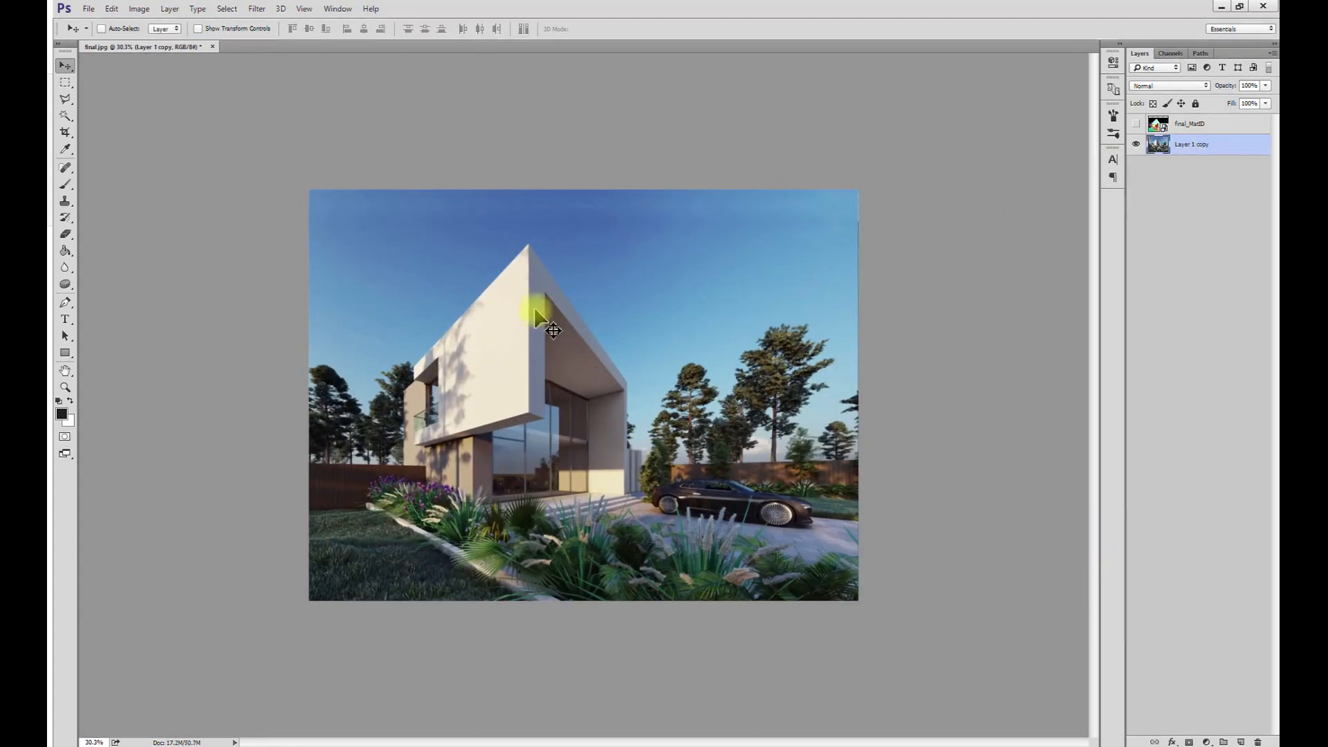
- Blend the seams in the upper sky and its corner with a size 250 Clone Stamp at 44% opacity and 60% flow
click(65, 200)
click(391, 28)
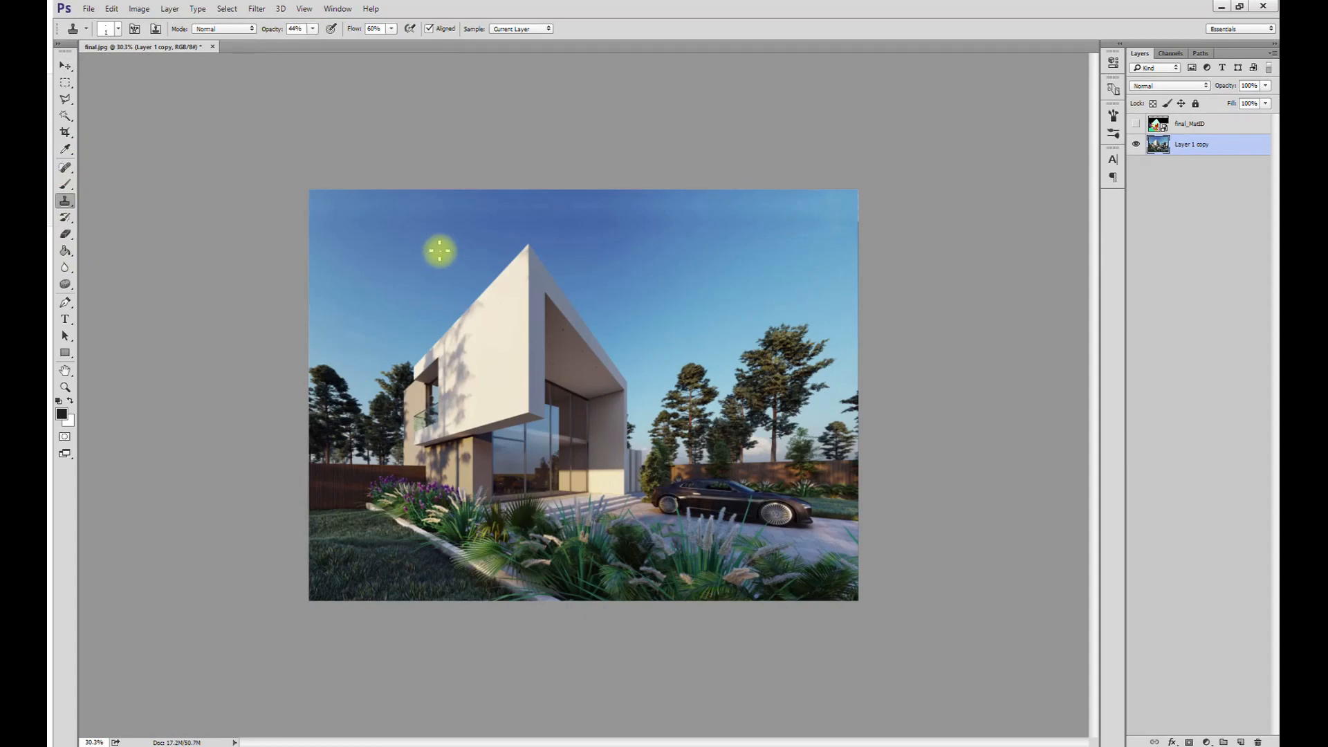
key(bracketleft)
key(bracketleft)
key(bracketleft)
alt+click(444, 227)
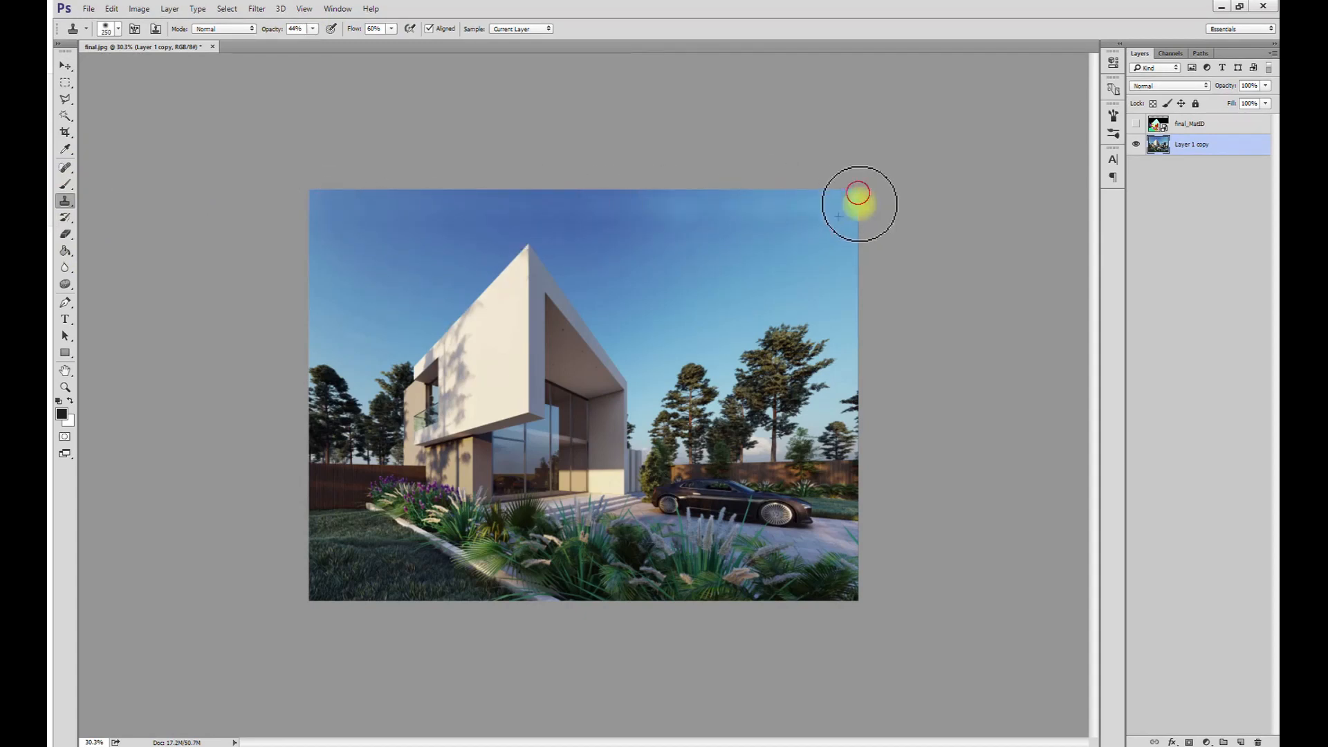
drag(868, 222, 848, 258)
- Crop the merged image along its left edge
alt+scroll(486, 442, down, 3)
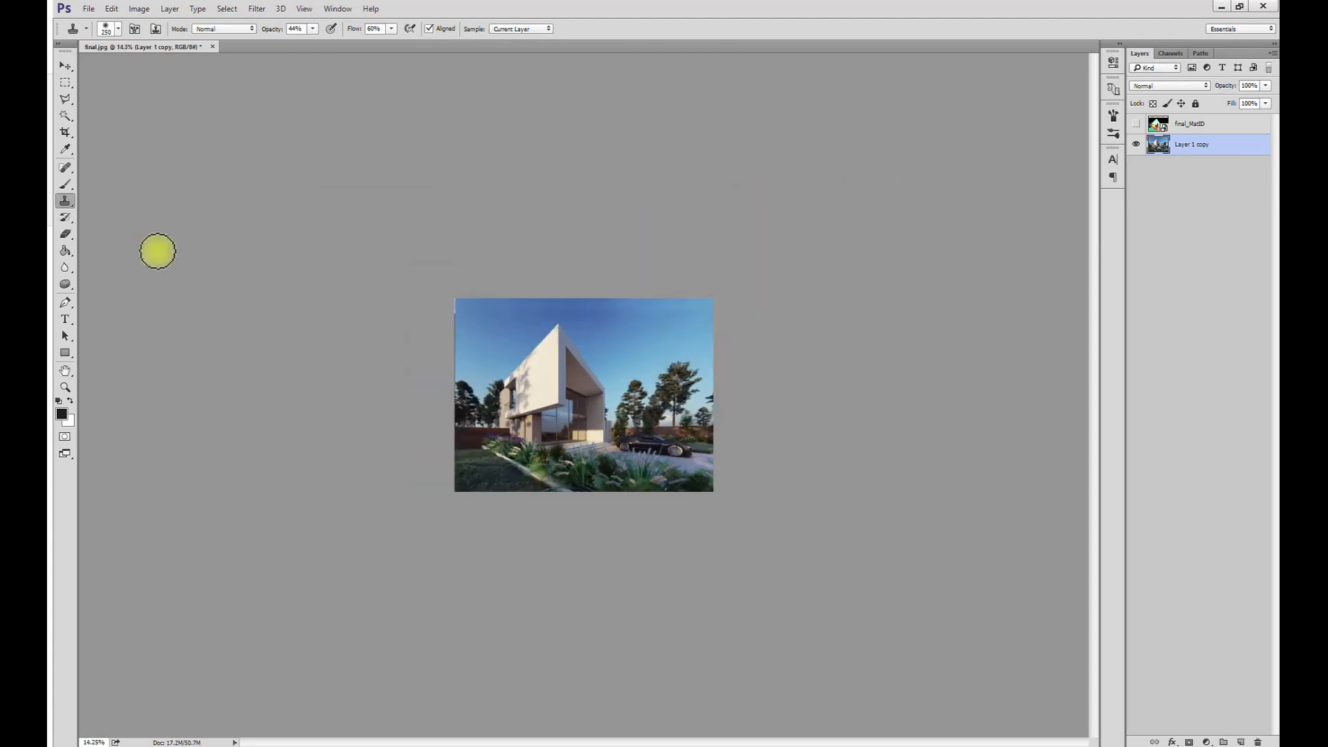
alt+scroll(570, 386, up, 1)
click(67, 133)
drag(411, 393, 414, 399)
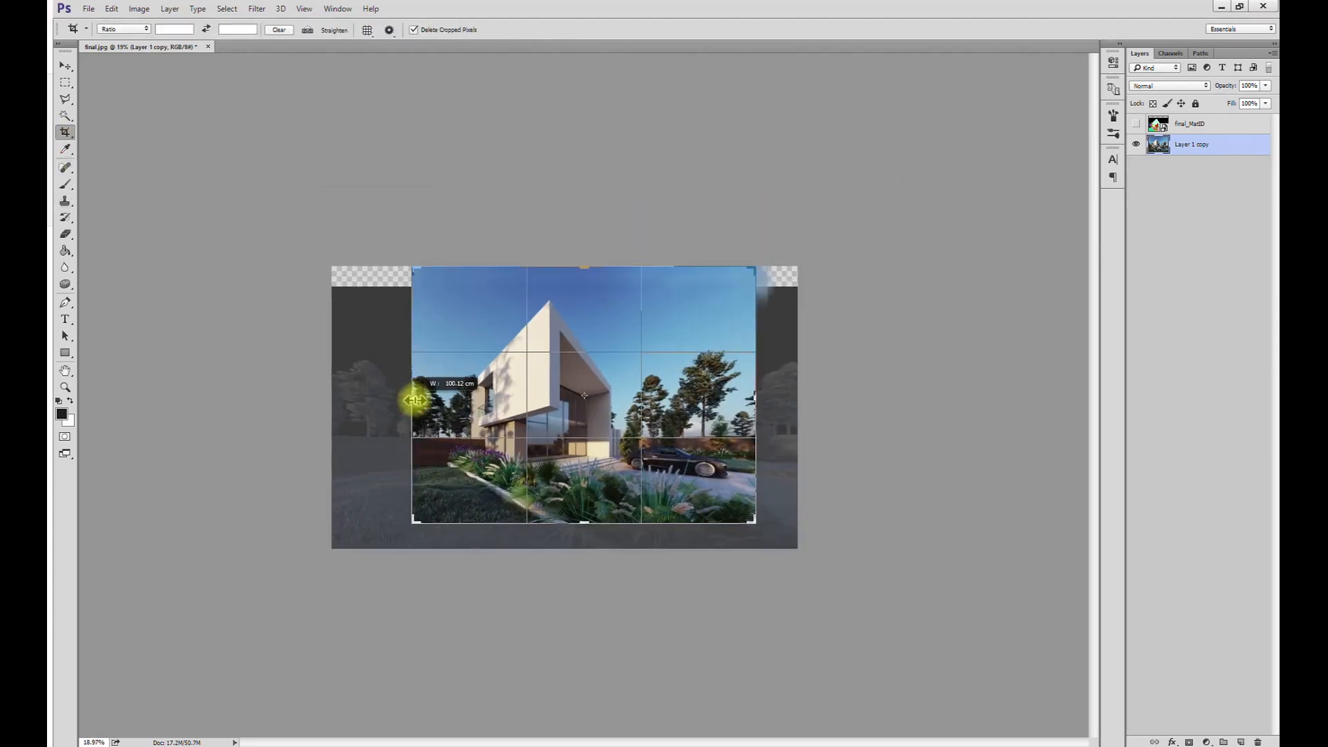
key(Escape)
- Add a Brightness/Contrast adjustment layer above the merged image, apply the automatic correction and fine-tune it
alt+scroll(244, 260, up, 3)
key(v)
key(ctrl+0)
click(1207, 741)
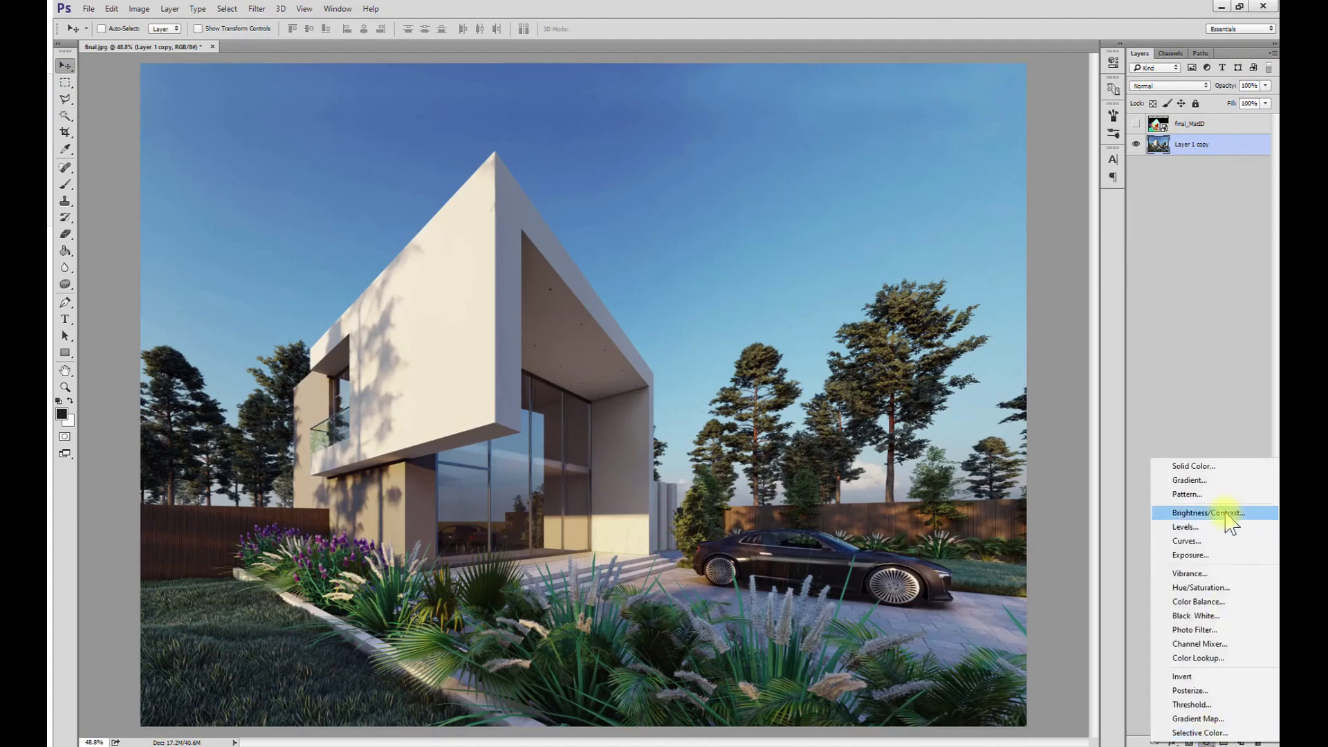
click(1191, 512)
click(1071, 91)
drag(1020, 126, 1018, 126)
click(1077, 54)
- Add a Levels adjustment layer and set its Red channel to input levels 17, 1.04, 239 and output levels about 18 to 244
alt+scroll(1065, 277, down, 2)
click(1207, 742)
click(1192, 526)
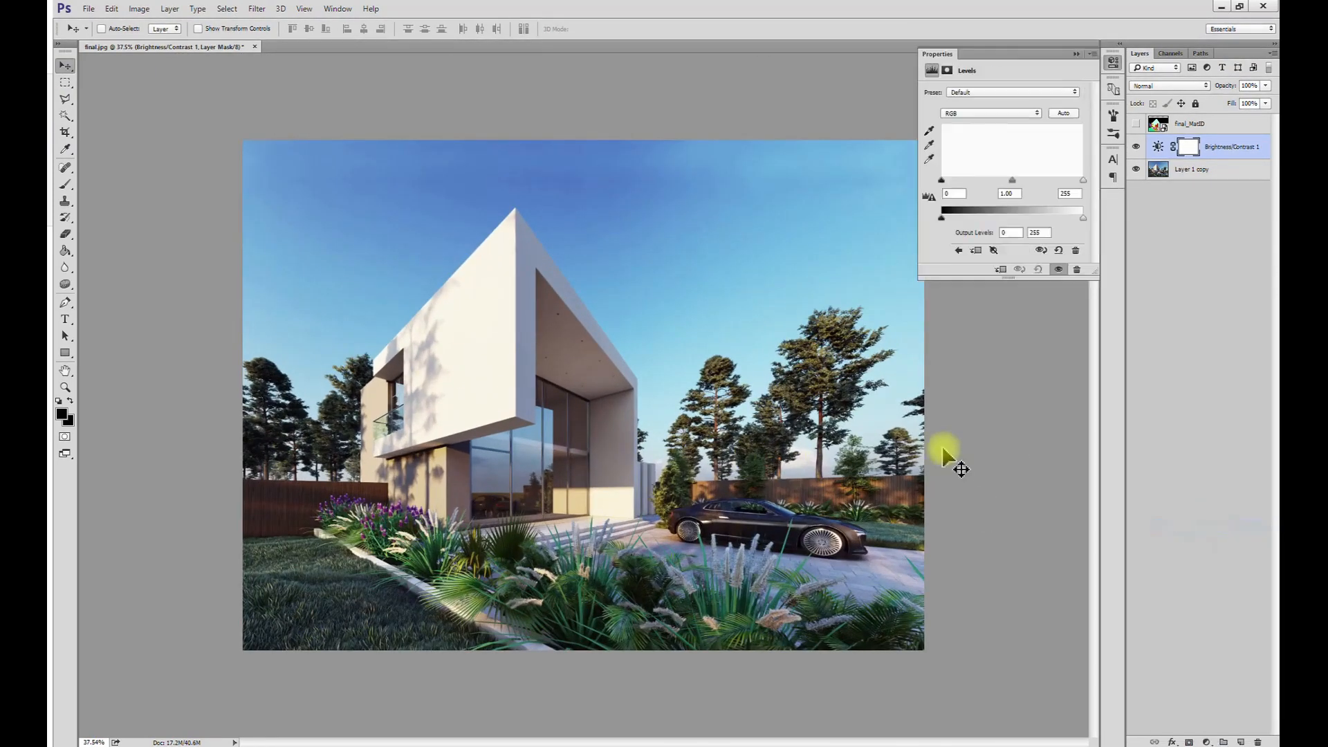
click(990, 112)
click(982, 130)
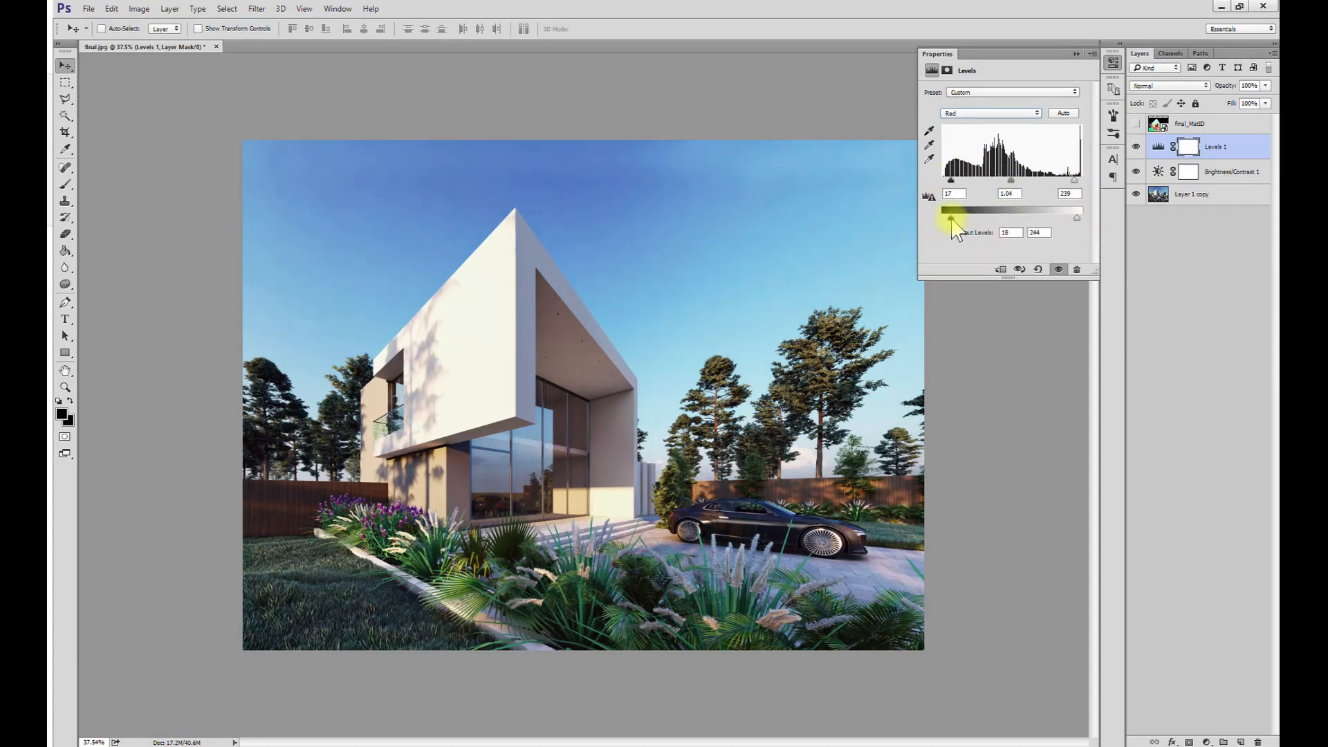
- Set the Levels black input to 8 for Green and 13 for Blue, and fine-tune the white levels of both channels
drag(941, 180, 946, 181)
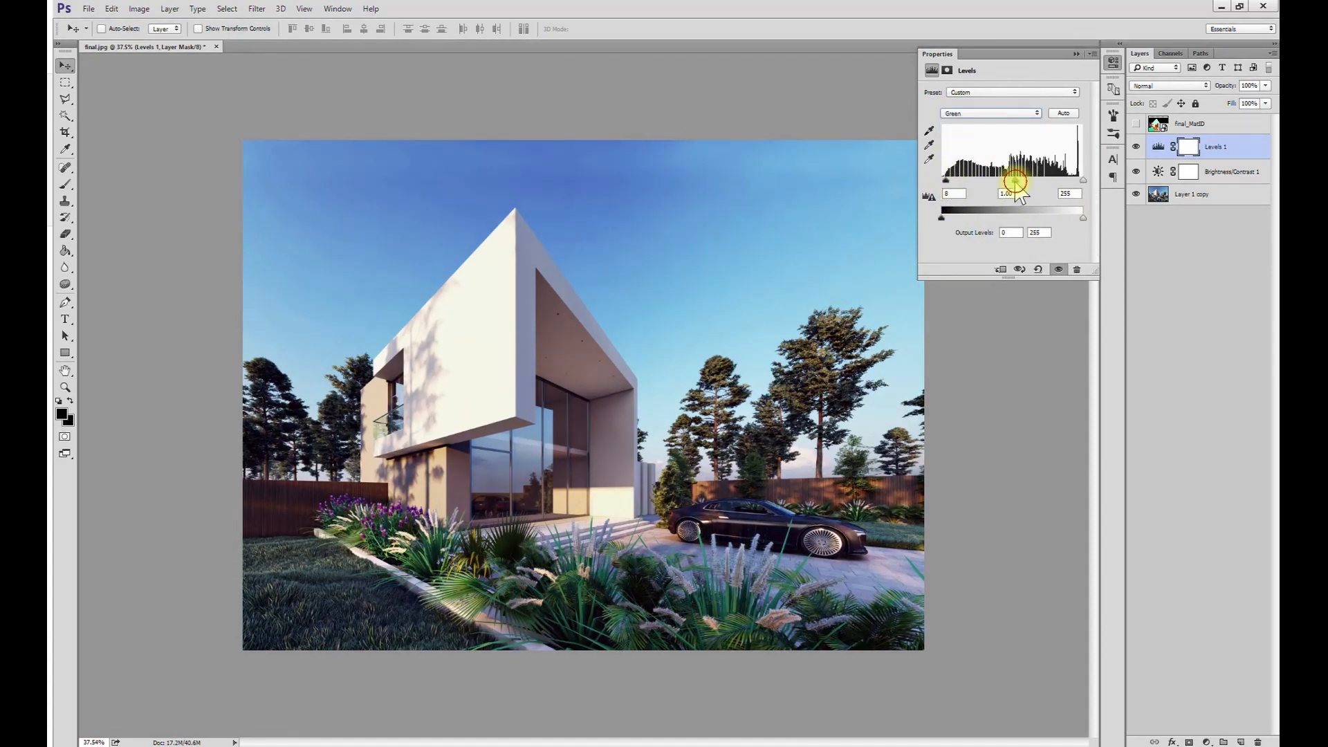
drag(1083, 182, 1078, 218)
drag(942, 219, 944, 220)
click(990, 114)
click(979, 155)
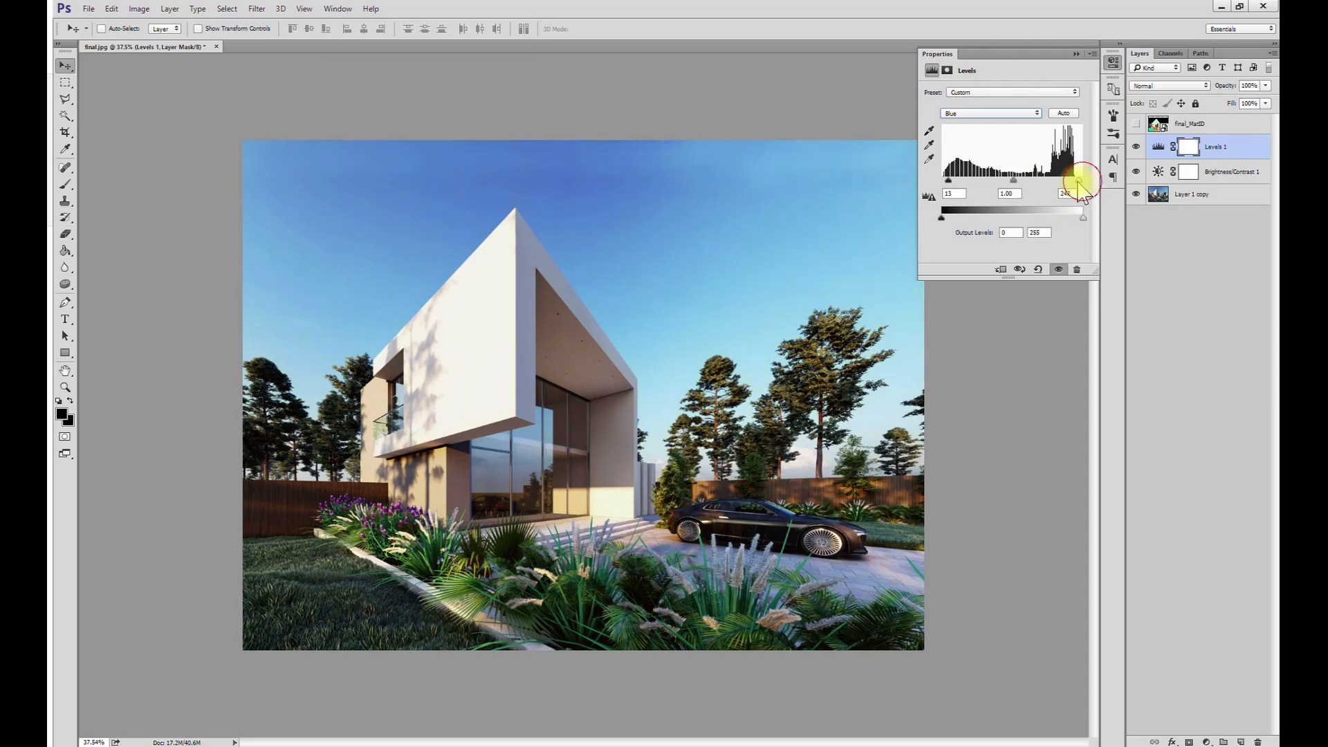
click(1077, 53)
- Add a Selective Color adjustment layer, adjust its Reds and set cyan in the Yellows to about -42%
click(1207, 741)
click(1200, 733)
drag(1004, 133, 1009, 224)
click(1013, 106)
click(994, 121)
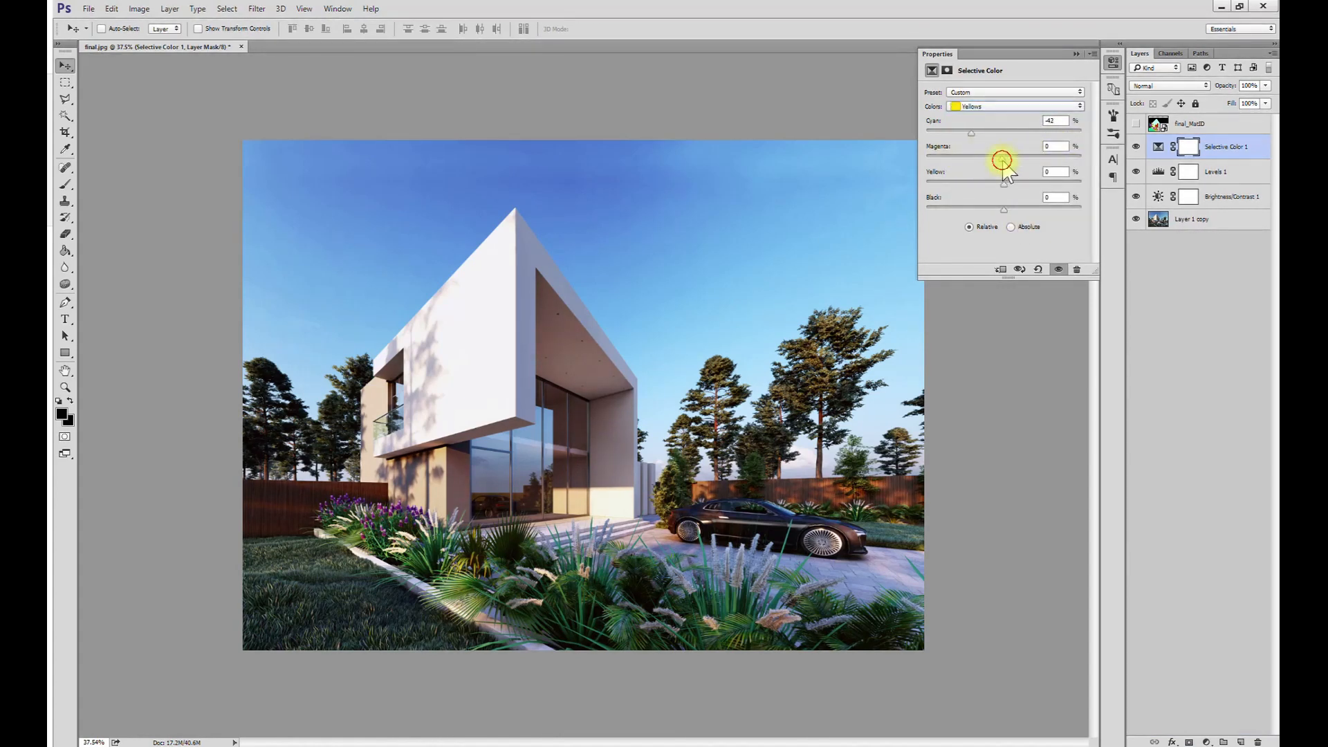
- Fine-tune the ink amounts of further Selective Color ranges to shift the sky from violet-blue toward a cleaner cyan-blue
click(1016, 106)
click(1005, 146)
drag(1003, 134, 992, 185)
click(1014, 106)
click(989, 148)
mouse_move(1005, 160)
mouse_down()
mouse_move(988, 163)
mouse_move(998, 147)
mouse_up()
click(1003, 106)
click(994, 171)
drag(1004, 159, 1038, 209)
- Set the Selective Color Neutrals to cyan +2% and magenta -1%, and slightly raise the cyan, magenta and black amounts in the Blacks
click(1014, 106)
click(1003, 196)
drag(1004, 132, 1001, 159)
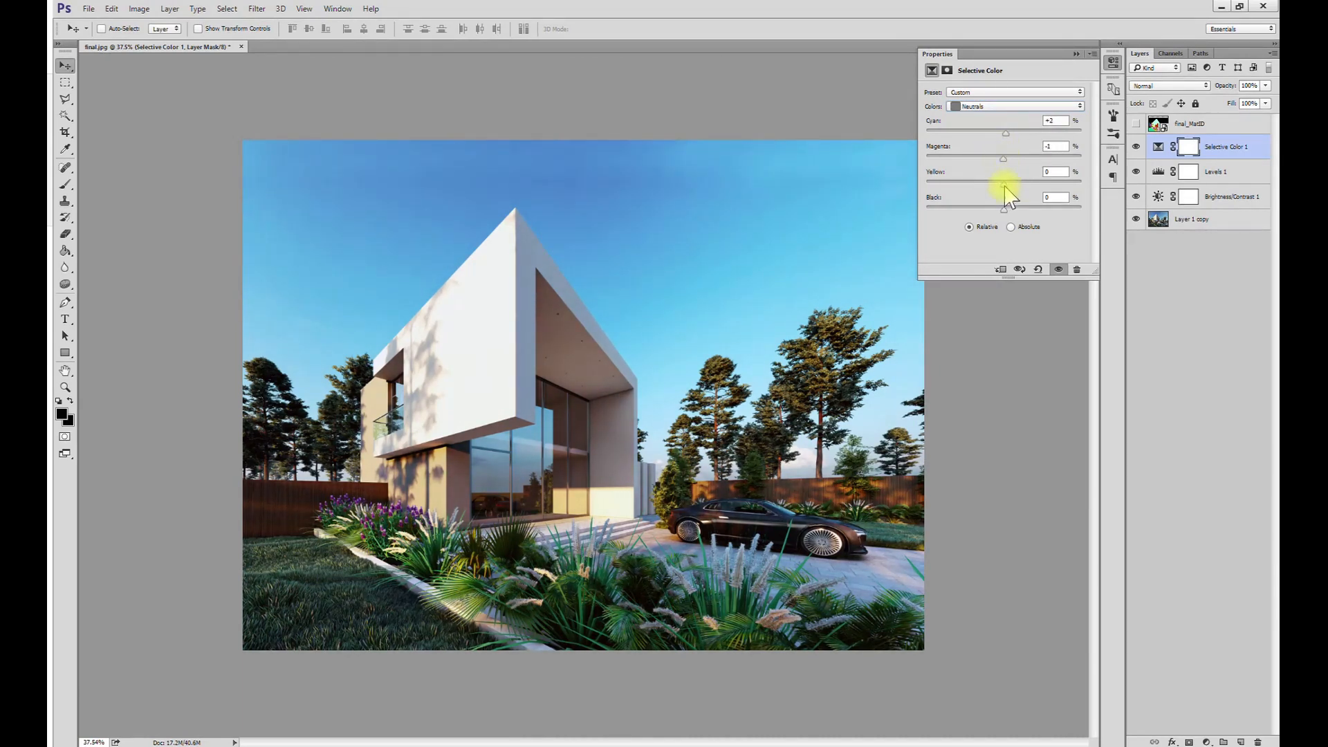
click(1009, 107)
click(1007, 206)
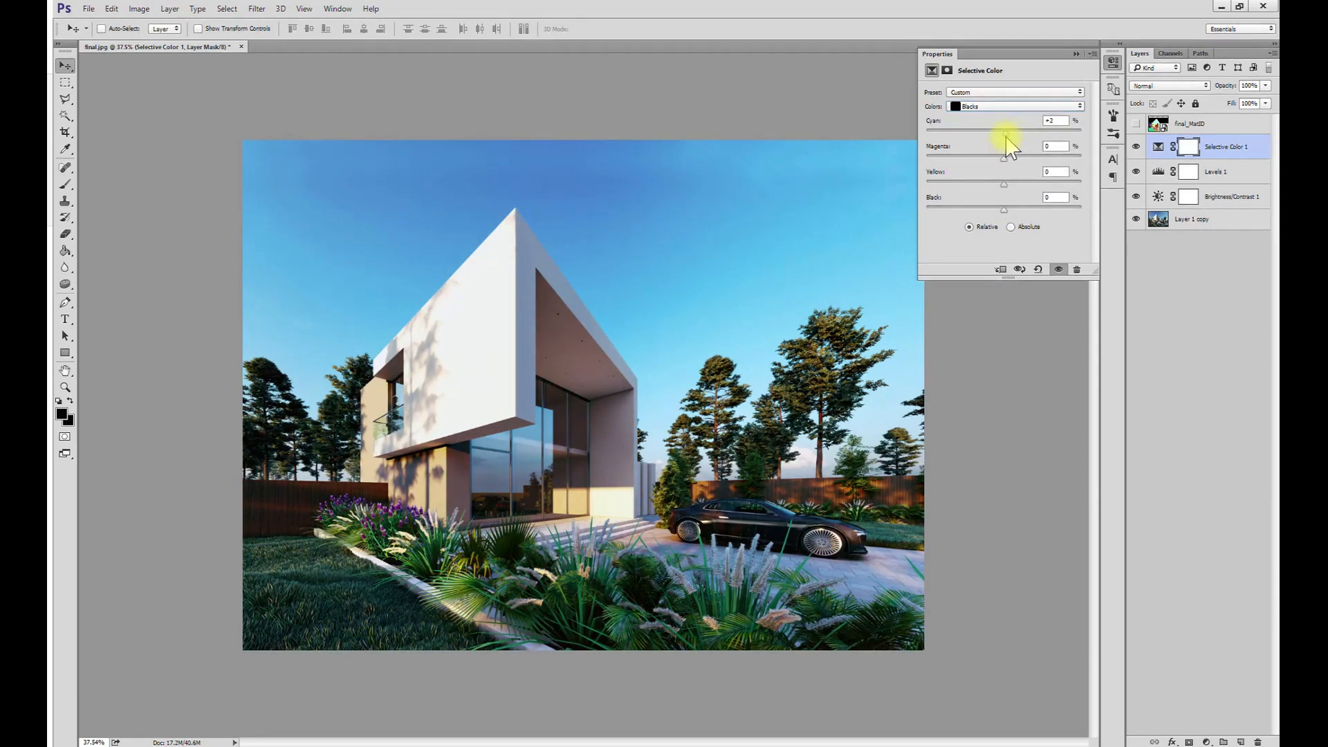
drag(1004, 157, 1008, 159)
drag(1004, 209, 1008, 215)
click(1077, 54)
- Add an Exposure adjustment layer, adjust it, and soften it to 59% opacity and 64% fill
click(1207, 741)
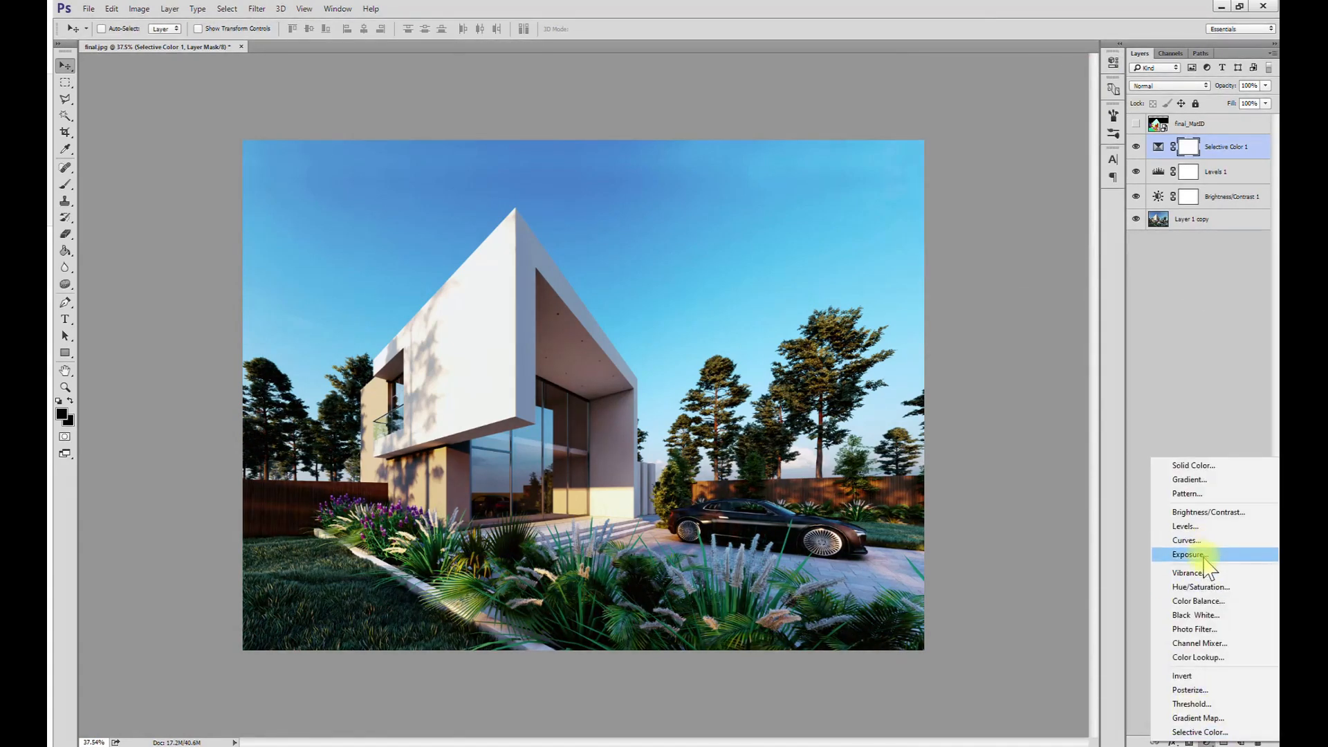
click(1203, 557)
drag(1004, 126, 1004, 178)
click(1078, 54)
click(1265, 86)
drag(1266, 101, 1239, 102)
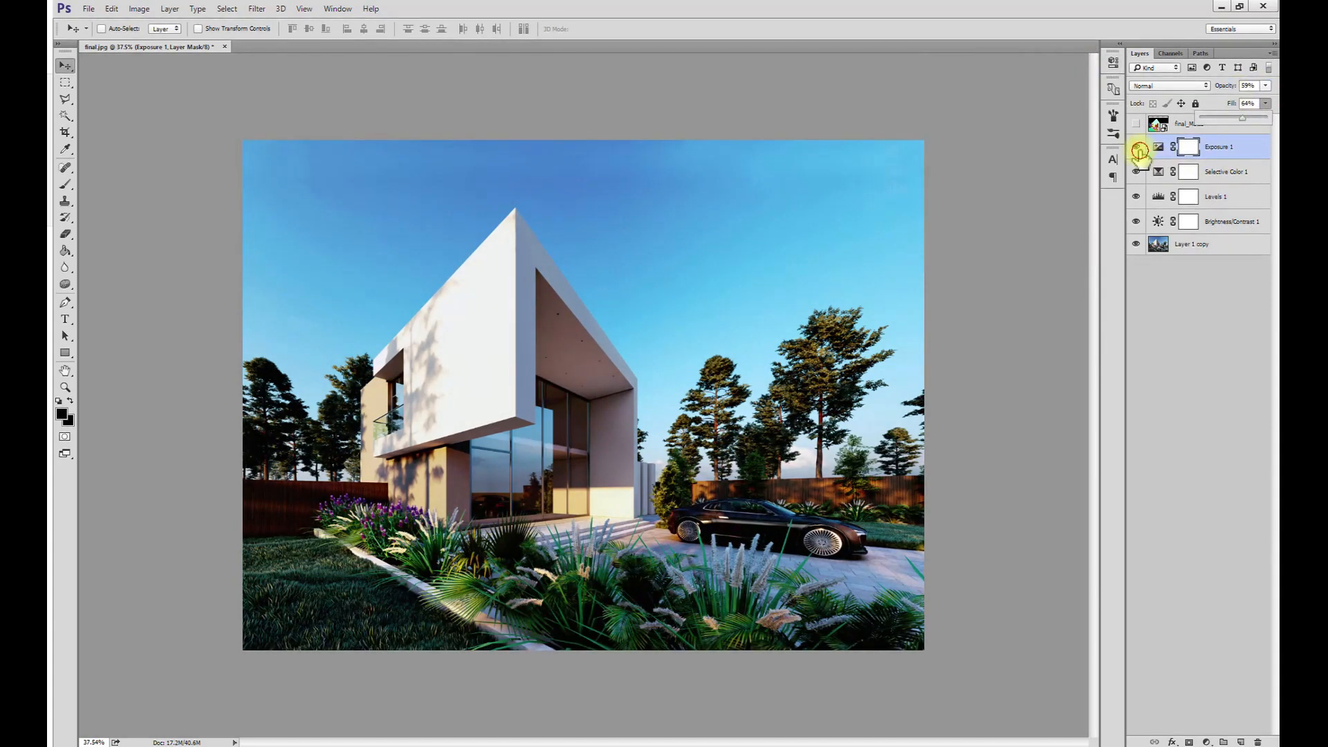